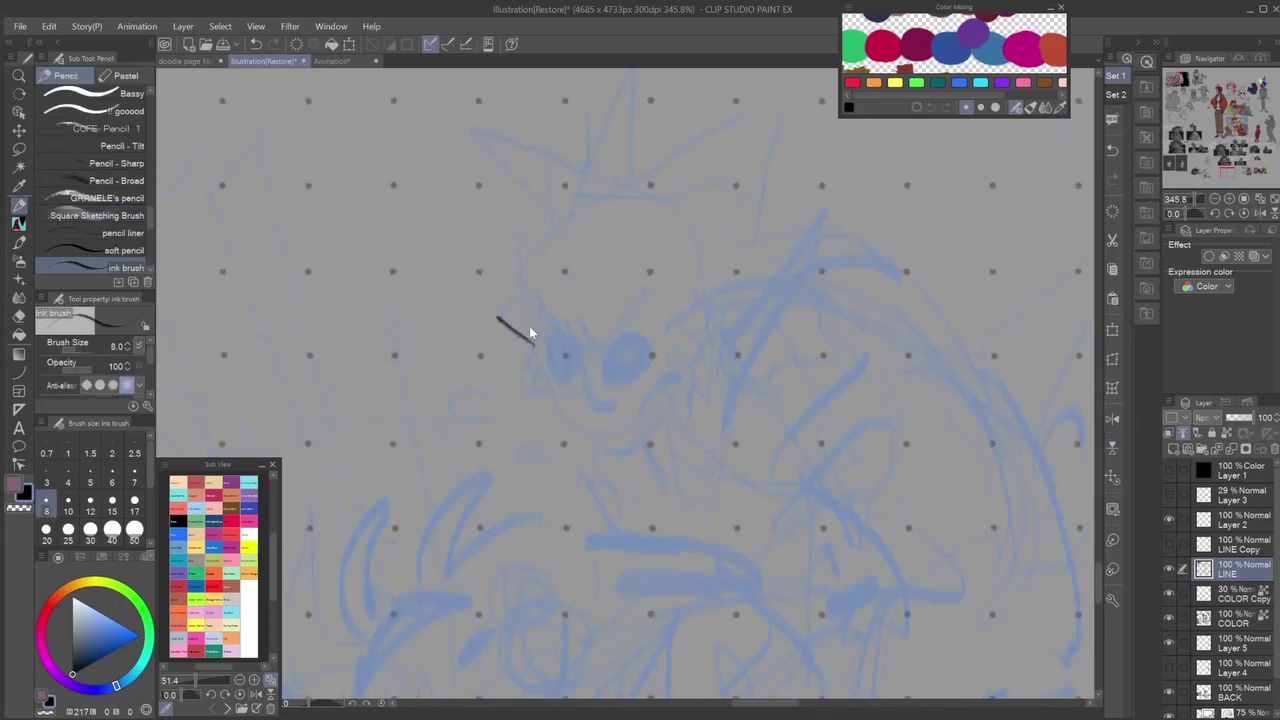
Ink the far side of the face, the cheek, rounded chin and open snarling mouth over the blue sketch.
mouse_move(523, 286)
left_mouse_down()
mouse_move(620, 437)
mouse_move(562, 388)
left_mouse_up()
key("ctrl+z")
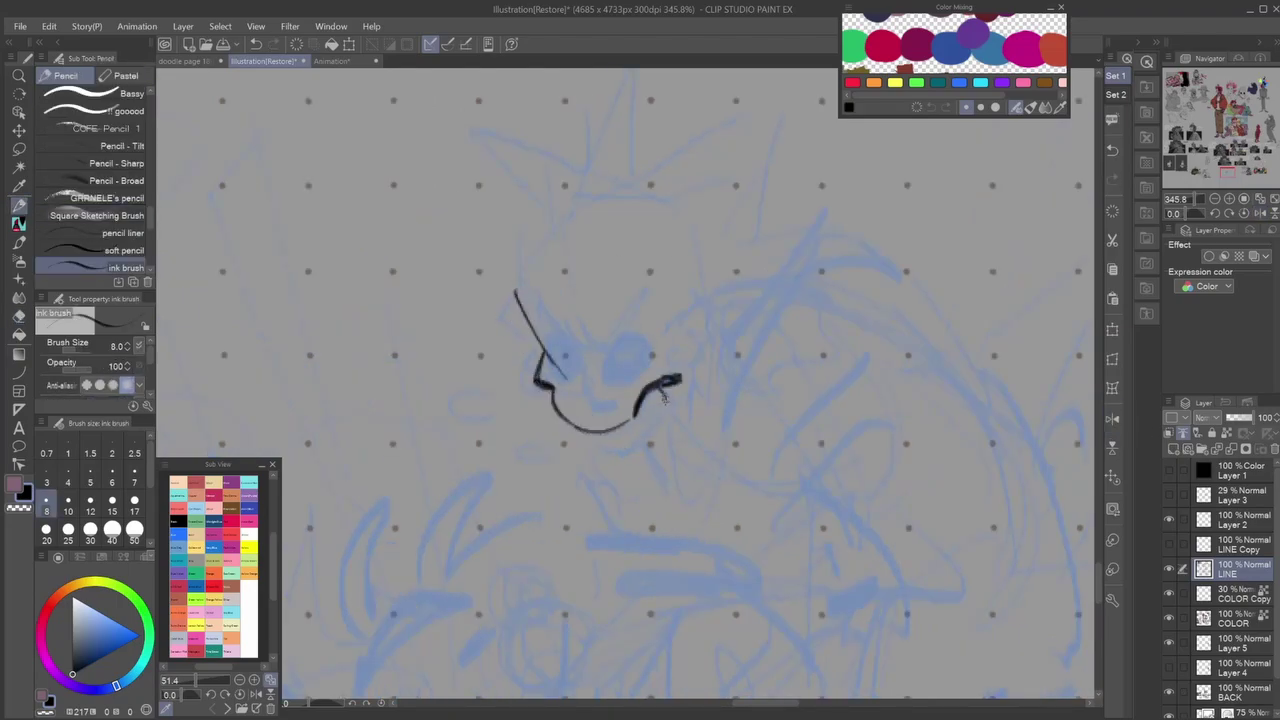
key("h")
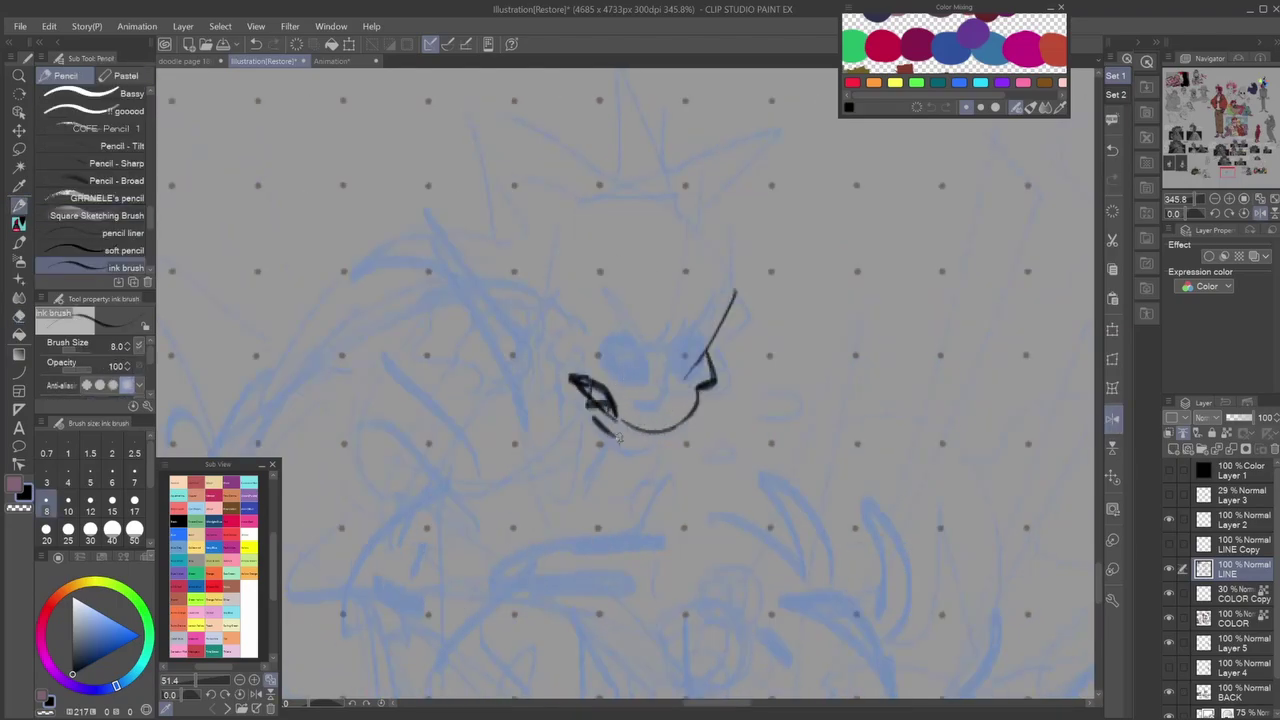
left_click_drag(572, 374, 645, 430)
key("h")
Ink the nose, the slanted angry brows and both narrowed eyes.
left_click_drag(578, 348, 604, 400)
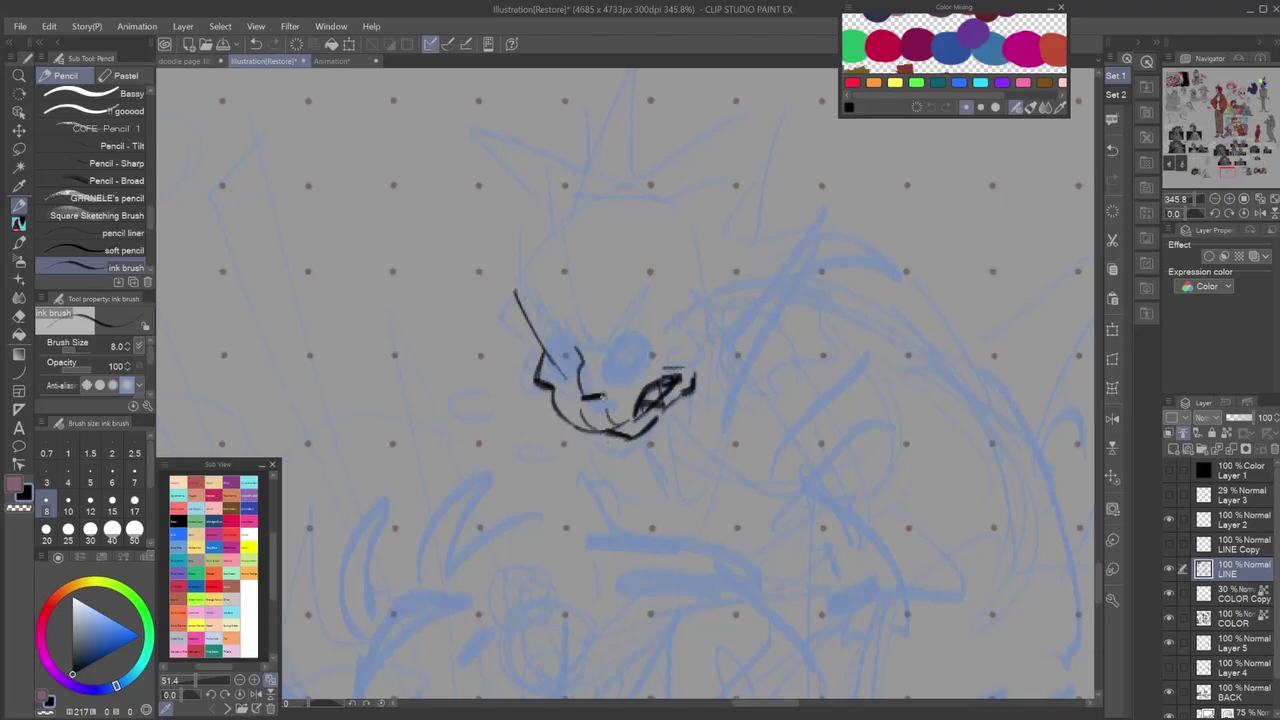
mouse_move(528, 306)
left_mouse_down()
mouse_move(646, 311)
mouse_move(665, 287)
left_mouse_up()
left_click_drag(545, 335, 574, 378)
left_click_drag(600, 372, 653, 350)
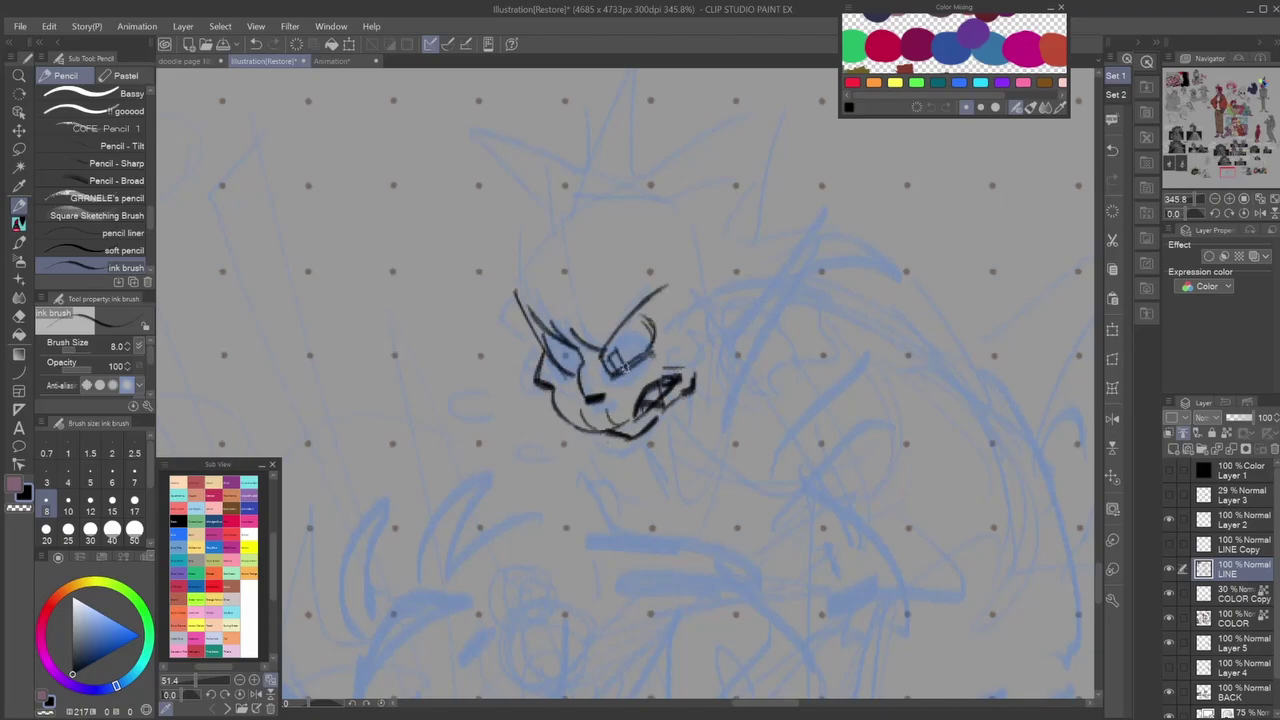
Ink the crown and forehead of the bald head, the near cheek and the chin's lower edge.
left_click(1112, 420)
left_click_drag(622, 167, 702, 262)
left_click_drag(500, 318, 492, 364)
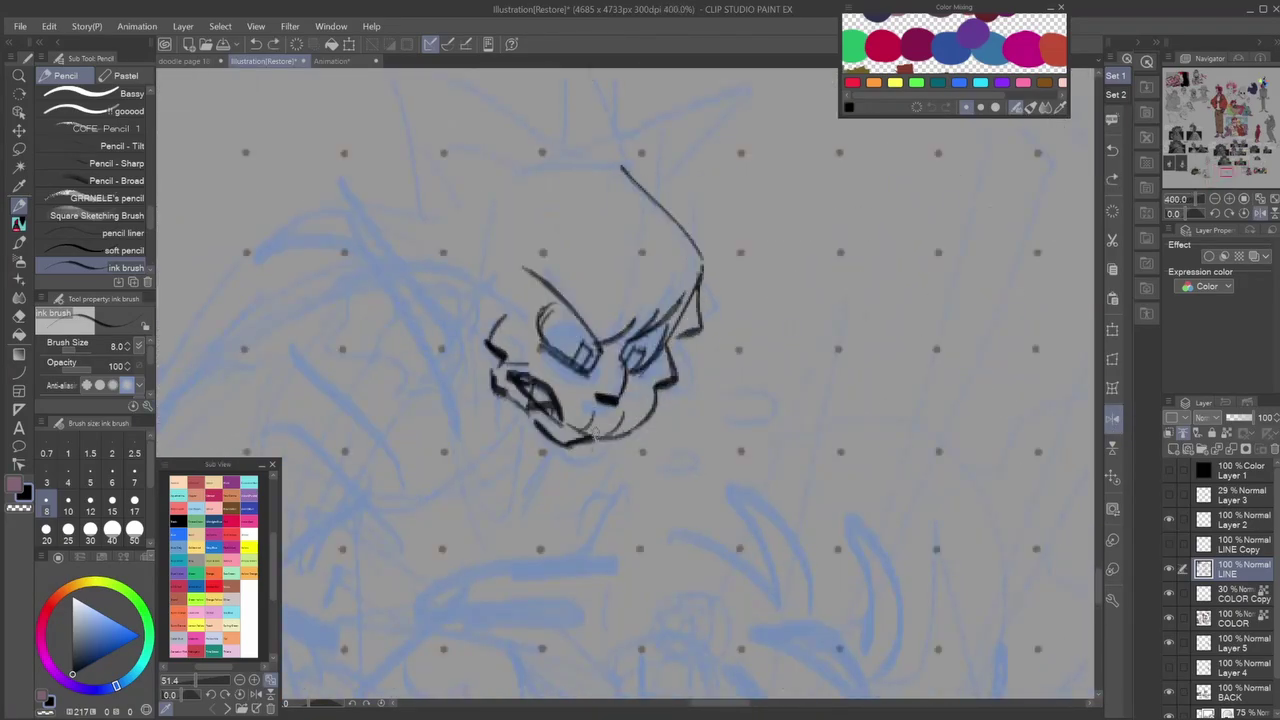
left_click_drag(558, 442, 652, 420)
left_click(1112, 420)
scroll(617, 507, "down", 2)
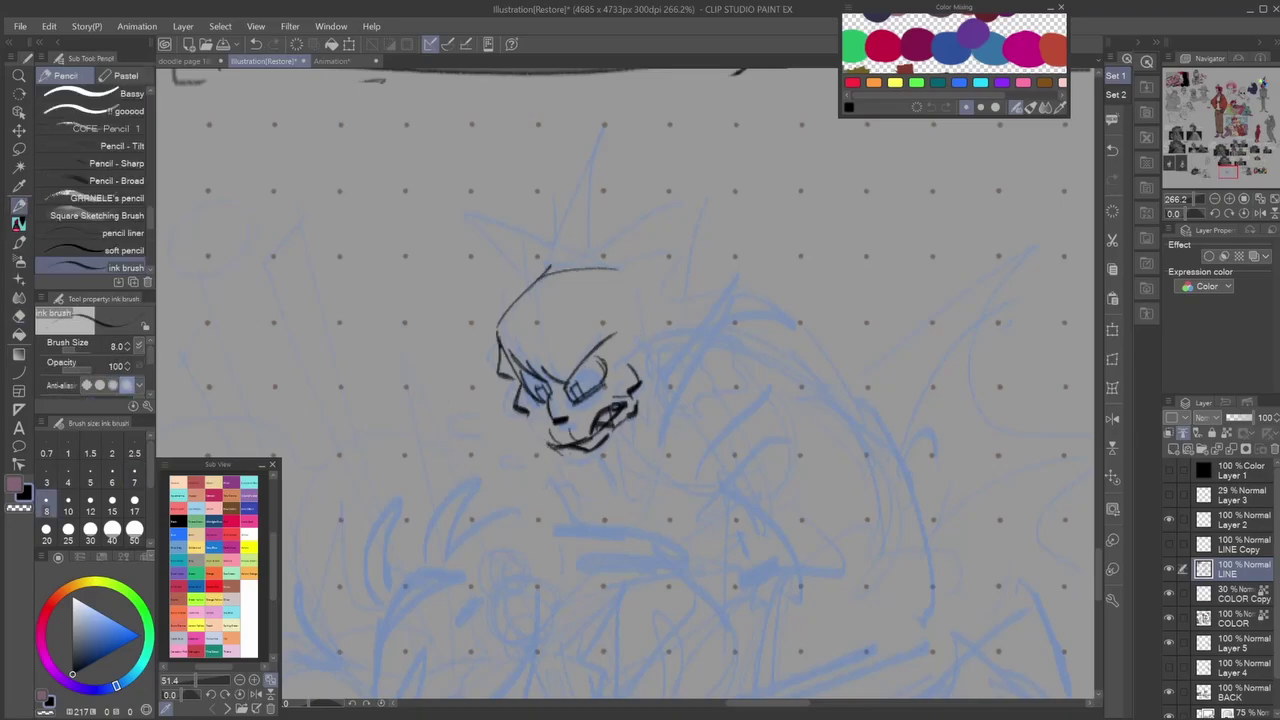
Clean up the jaw lines and join the far cheek to the chin.
key("e")
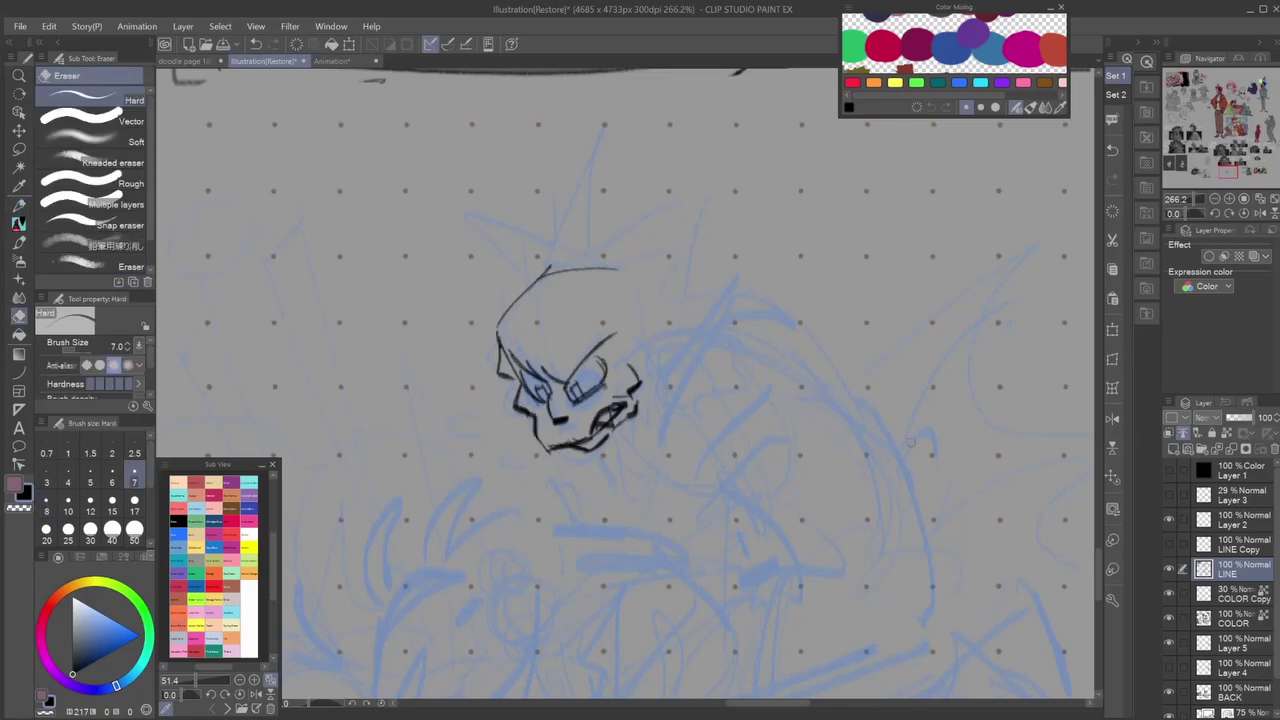
key("h")
key("p")
key("h")
scroll(702, 270, "down", 2)
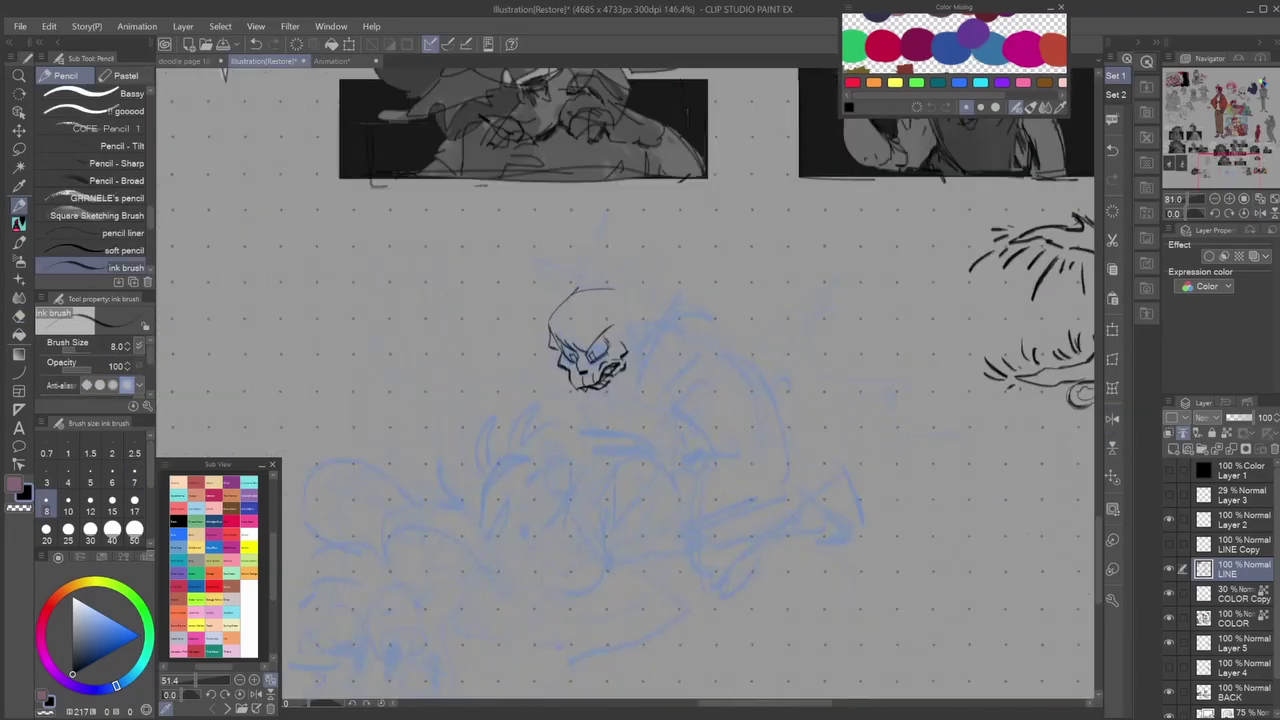
Ink the back edge of the skull and a small curved mark on the side of the head.
scroll(680, 280, "up", 3)
scroll(660, 285, "down", 3)
scroll(650, 285, "up", 2)
mouse_move(651, 285)
left_mouse_down()
mouse_move(674, 309)
mouse_move(680, 378)
left_mouse_up()
left_click_drag(644, 332, 668, 336)
key("h")
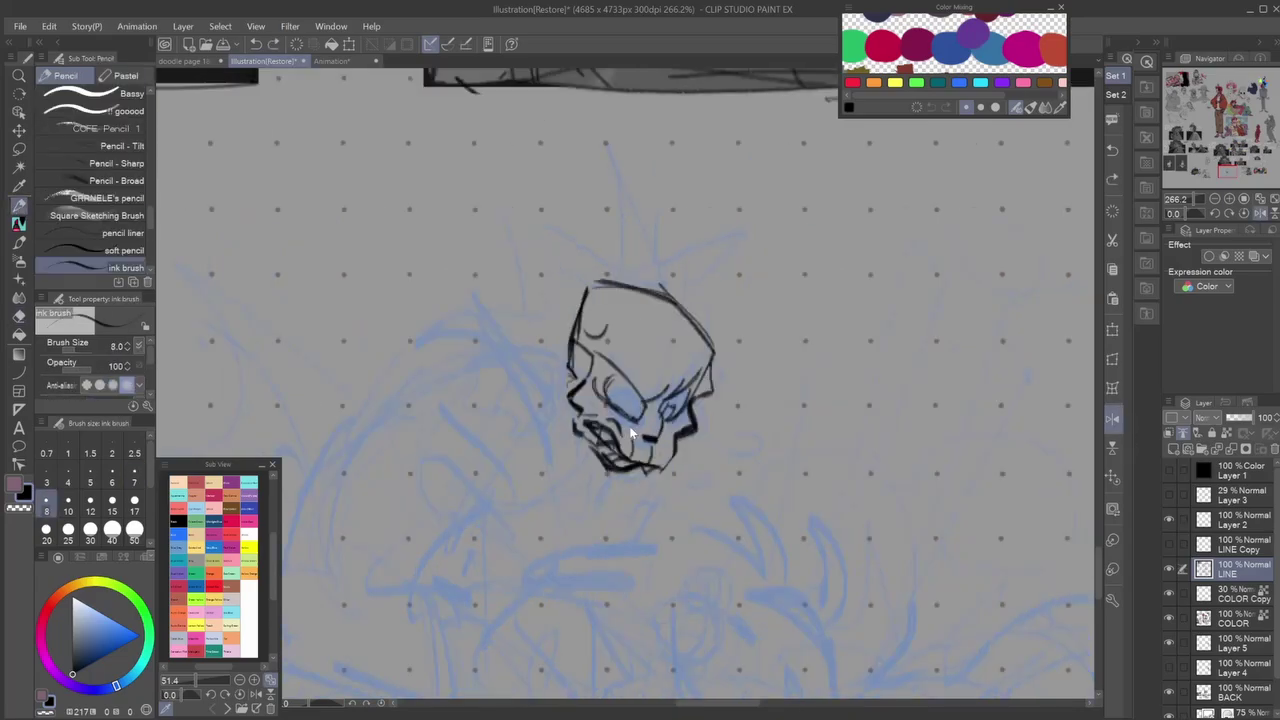
Ink an angular lower jaw edge and add detail strokes around the eyes and brows.
scroll(420, 257, "down", 2)
left_click_drag(554, 358, 582, 378)
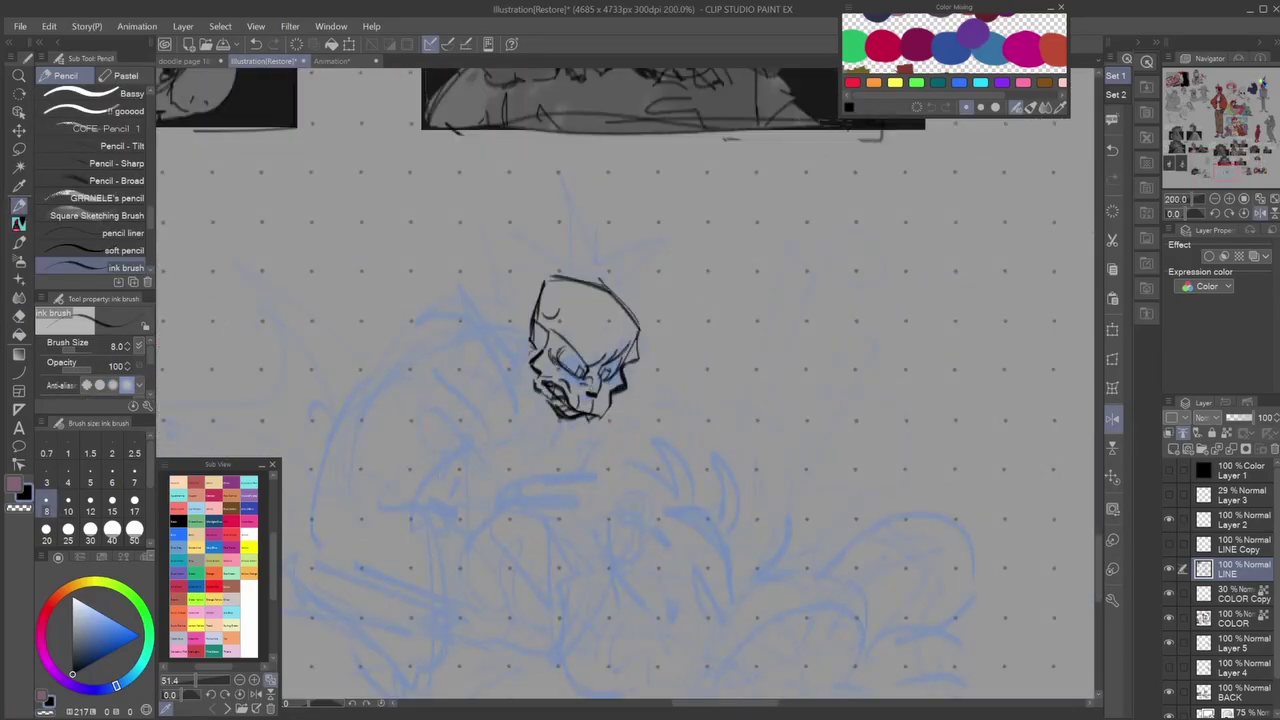
key("h")
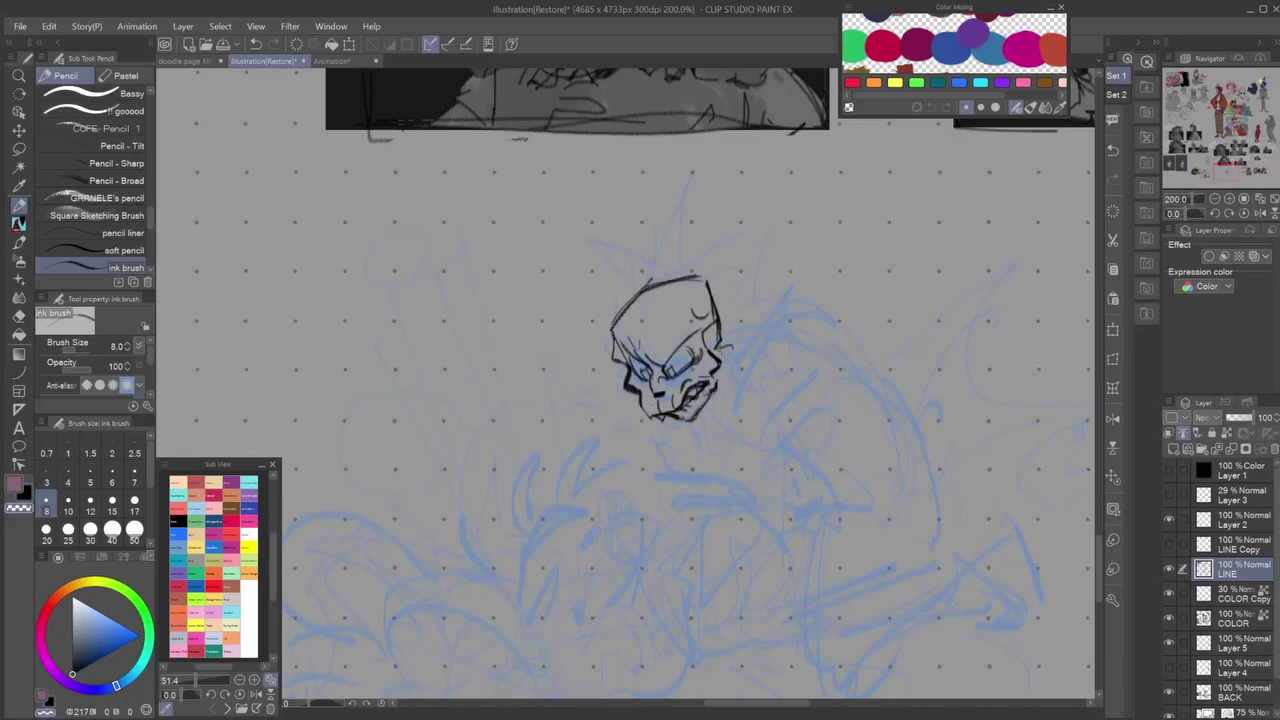
scroll(693, 434, "up", 4)
left_click_drag(610, 420, 705, 330)
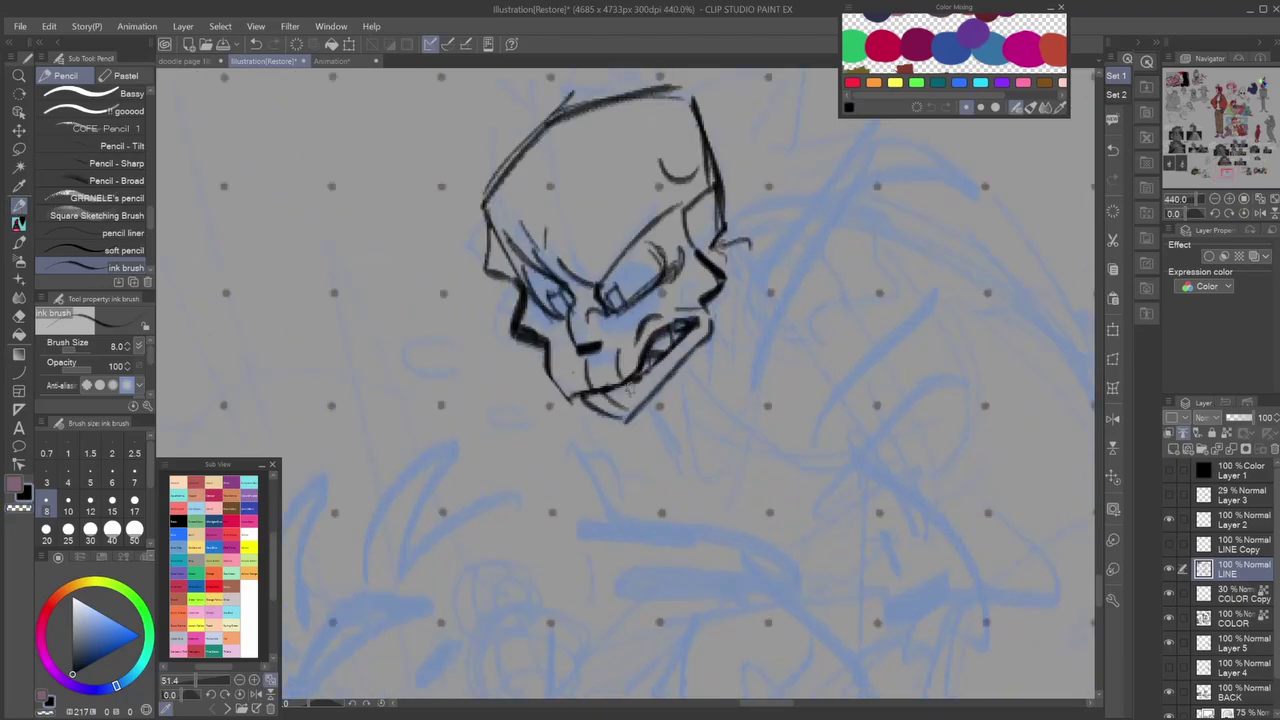
left_click_drag(548, 302, 572, 328)
left_click_drag(596, 306, 624, 330)
left_click_drag(520, 292, 410, 358)
left_click_drag(375, 300, 285, 240)
left_click_drag(385, 388, 352, 410)
left_click_drag(650, 265, 675, 290)
left_click_drag(630, 420, 605, 494)
scroll(610, 430, "down", 6)
key("h")
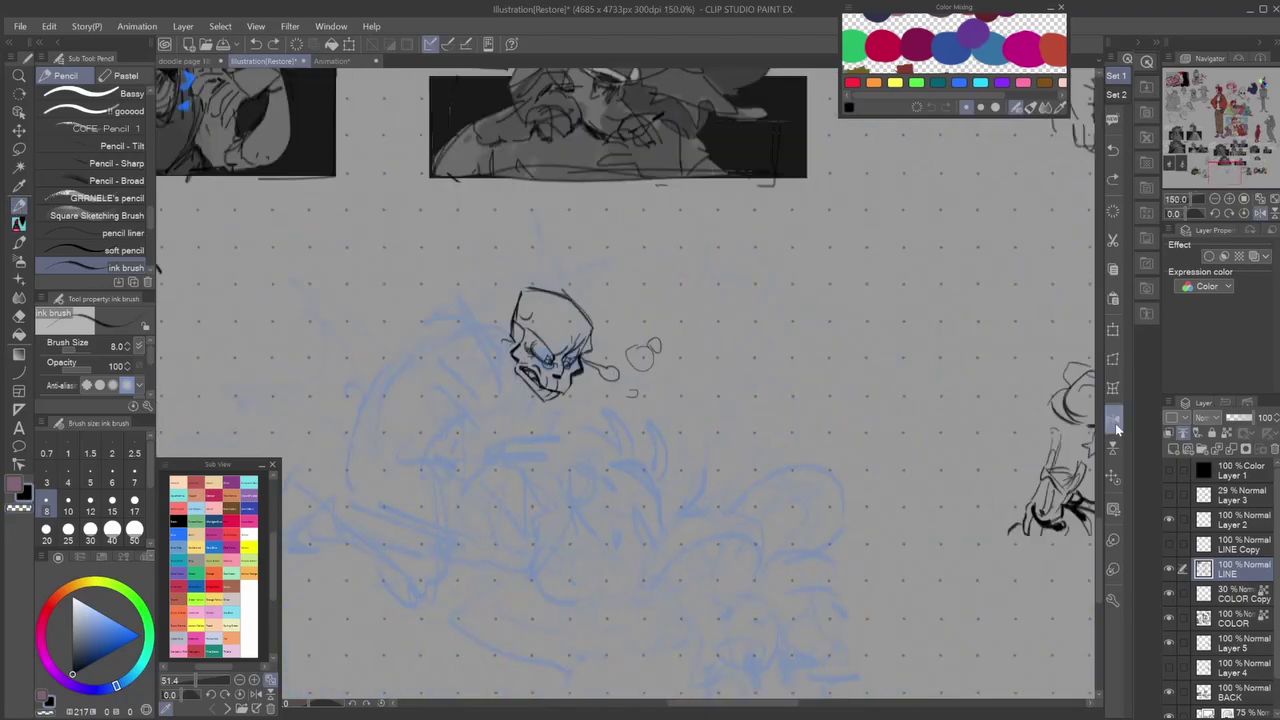
Ink the first short neck strokes directly behind the jaw.
scroll(622, 410, "up", 5)
mouse_move(616, 282)
left_mouse_down()
mouse_move(690, 268)
mouse_move(646, 346)
left_mouse_up()
left_click_drag(560, 300, 690, 300)
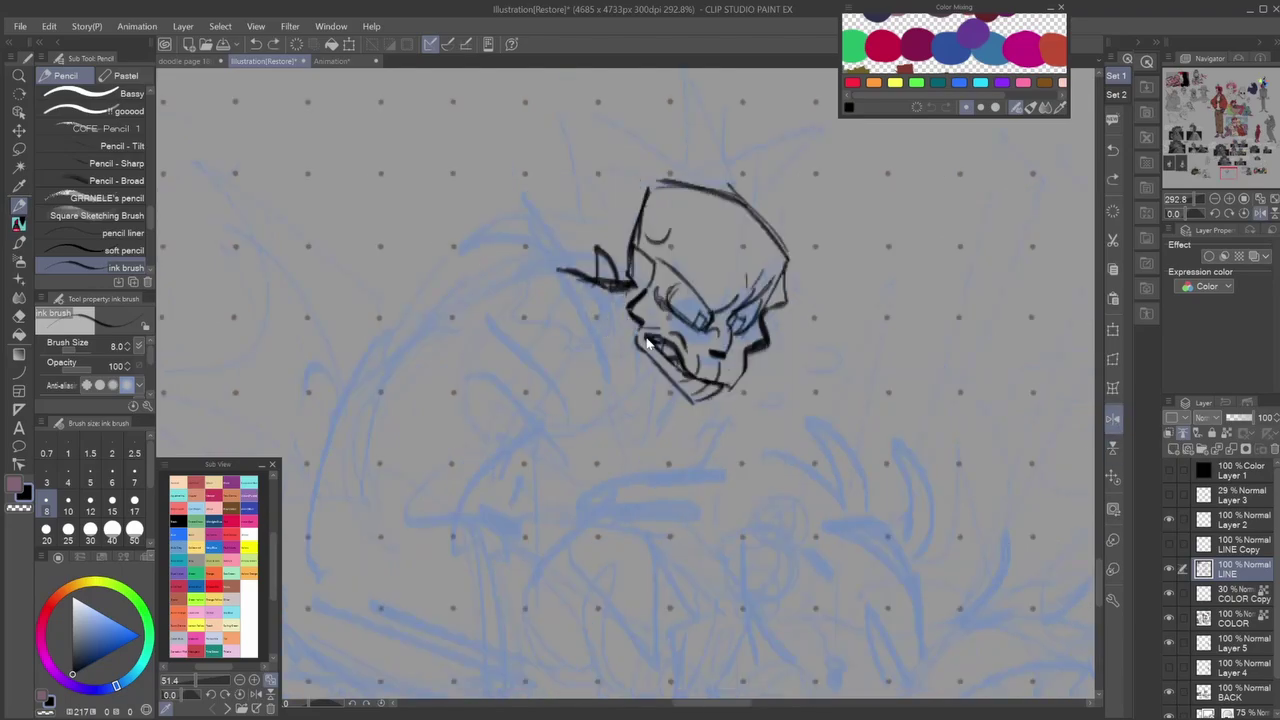
left_click_drag(631, 339, 481, 339)
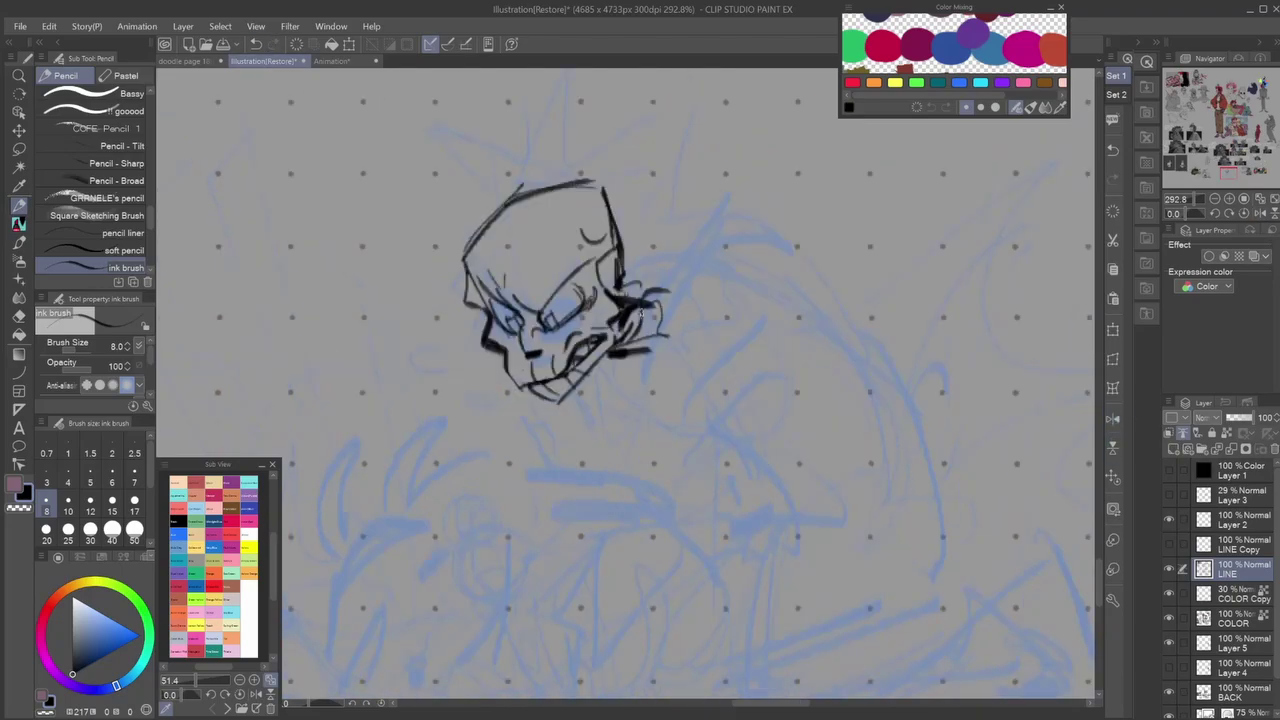
Ink the hunched figure's neck and the front line of the upper body.
mouse_move(618, 305)
left_mouse_down()
mouse_move(660, 270)
mouse_move(728, 458)
left_mouse_up()
left_click_drag(700, 285, 773, 462)
left_click_drag(780, 495, 772, 500)
left_click_drag(728, 462, 660, 518)
key("ctrl+z")
key("ctrl+z")
key("ctrl+z")
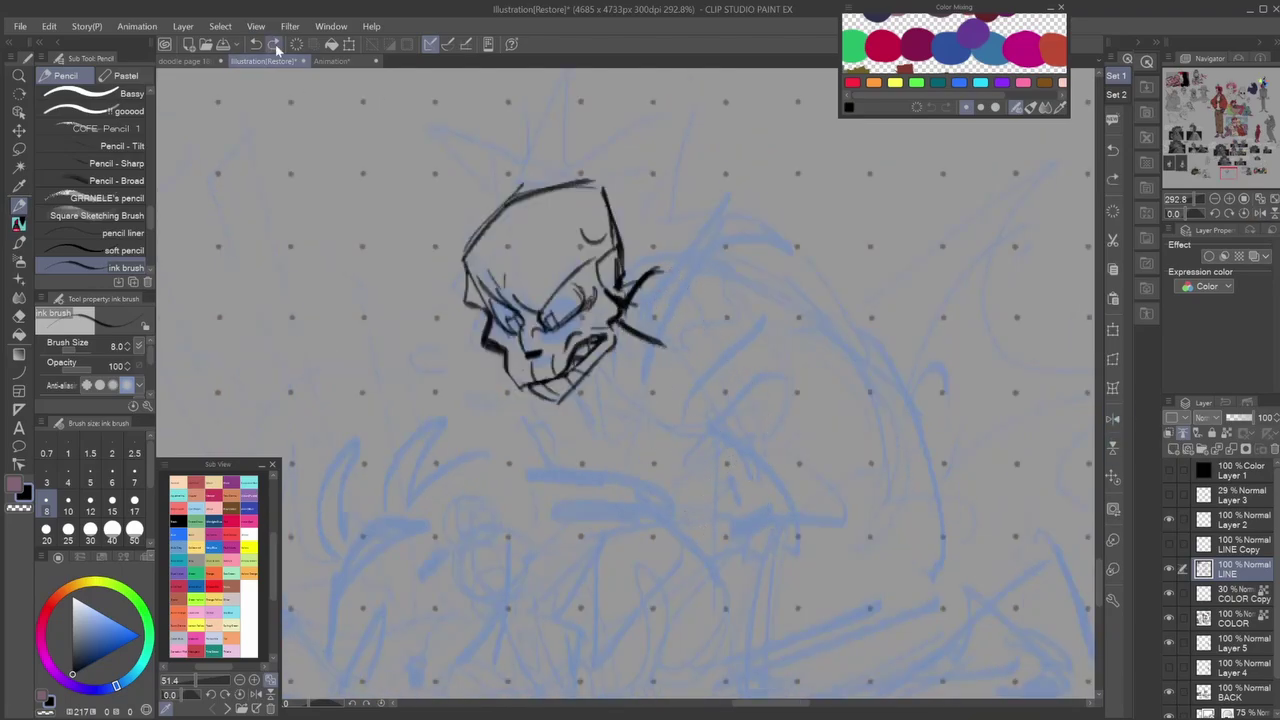
key("ctrl+y")
key("ctrl+y")
key("ctrl+y")
Ink the wide jacket collar, the shoulder and the long curve of the hunched back.
left_click_drag(689, 399, 818, 306)
left_click_drag(691, 404, 861, 399)
left_click_drag(876, 349, 856, 384)
left_click_drag(821, 294, 876, 339)
left_click_drag(886, 364, 949, 559)
key("h")
scroll(937, 530, "down", 2)
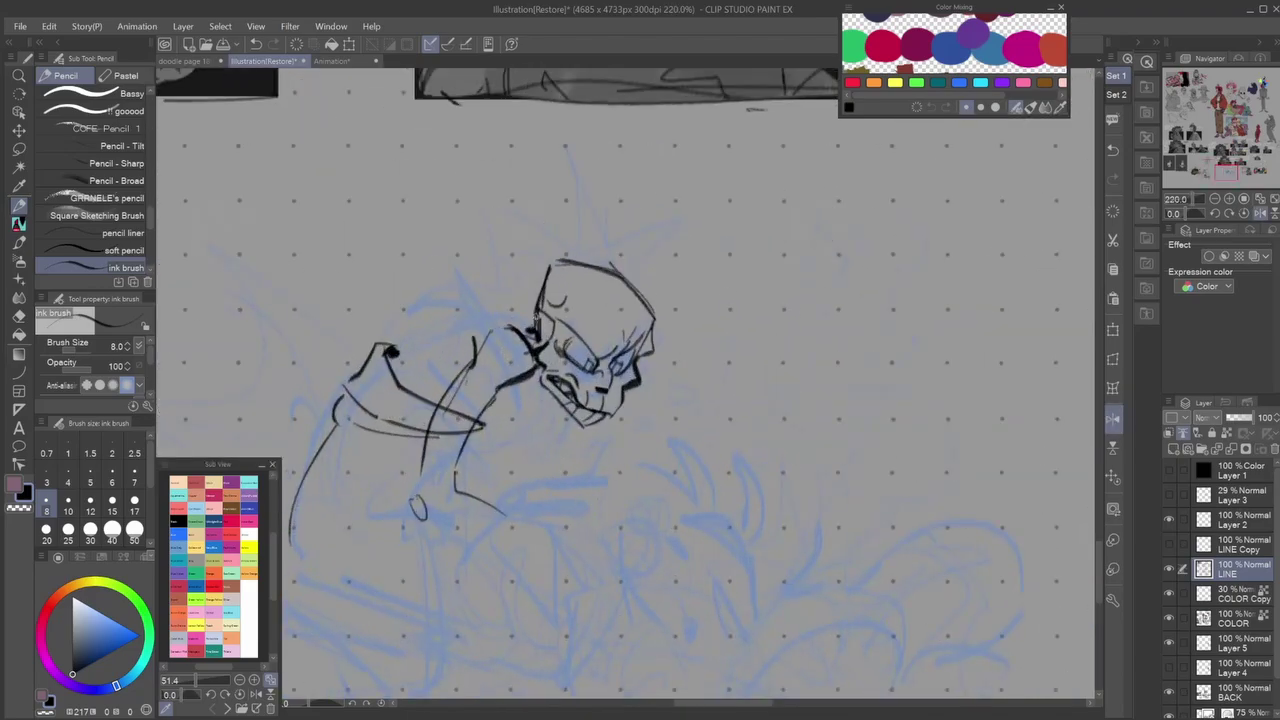
Ink a row of spiky tufts along the nape and upper back, and the line beneath them.
left_click_drag(455, 292, 538, 328)
left_click_drag(404, 318, 474, 300)
left_click_drag(392, 360, 482, 322)
left_click_drag(500, 318, 436, 400)
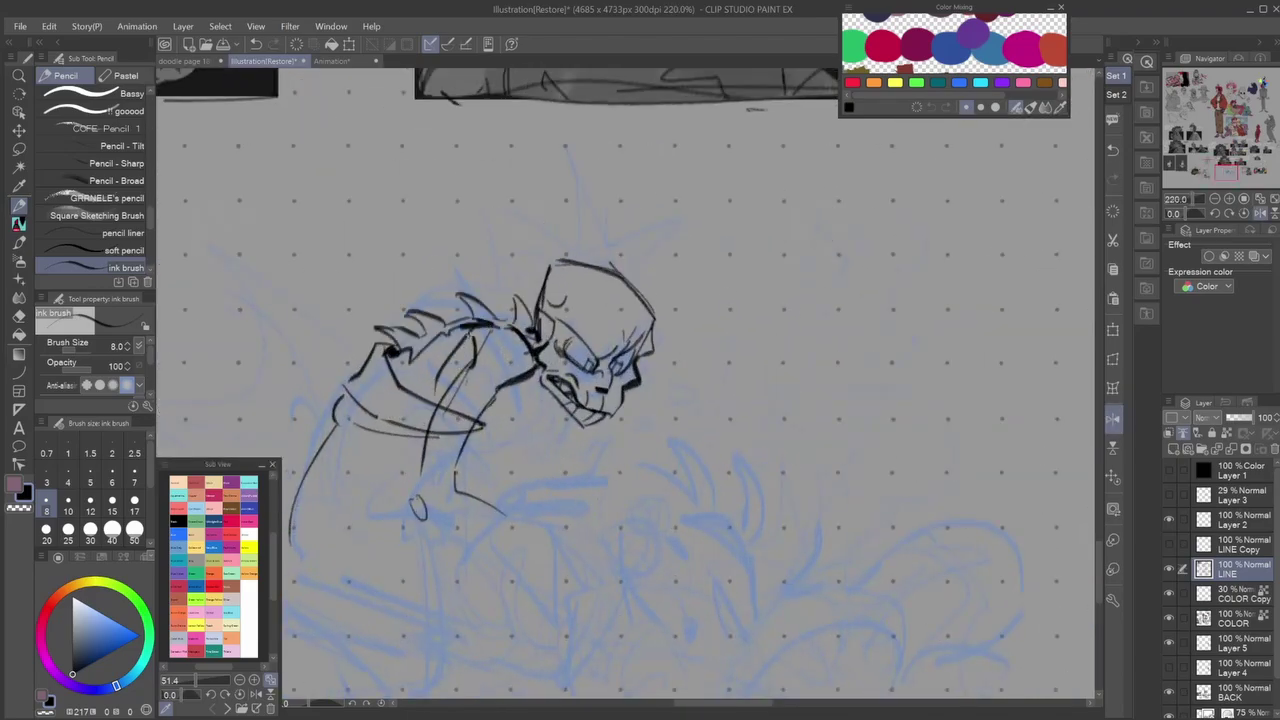
Ink the bent sleeve with its fold lines, the striped cuff and the sleeve's lower edge.
key("h")
scroll(657, 441, "up", 1)
left_click_drag(733, 328, 824, 398)
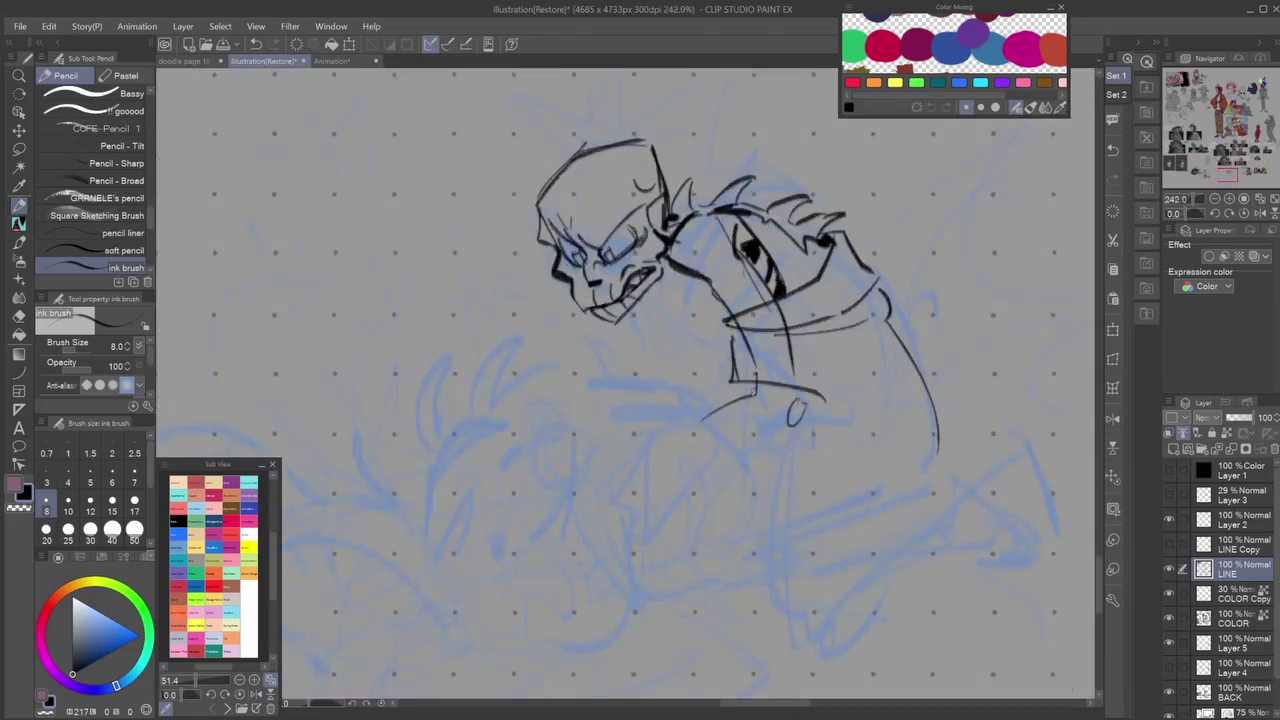
left_click_drag(722, 398, 845, 462)
mouse_move(735, 392)
left_mouse_down()
mouse_move(658, 442)
mouse_move(648, 496)
left_mouse_up()
mouse_move(636, 452)
left_mouse_down()
mouse_move(700, 512)
mouse_move(874, 494)
left_mouse_up()
left_click_drag(848, 394, 868, 470)
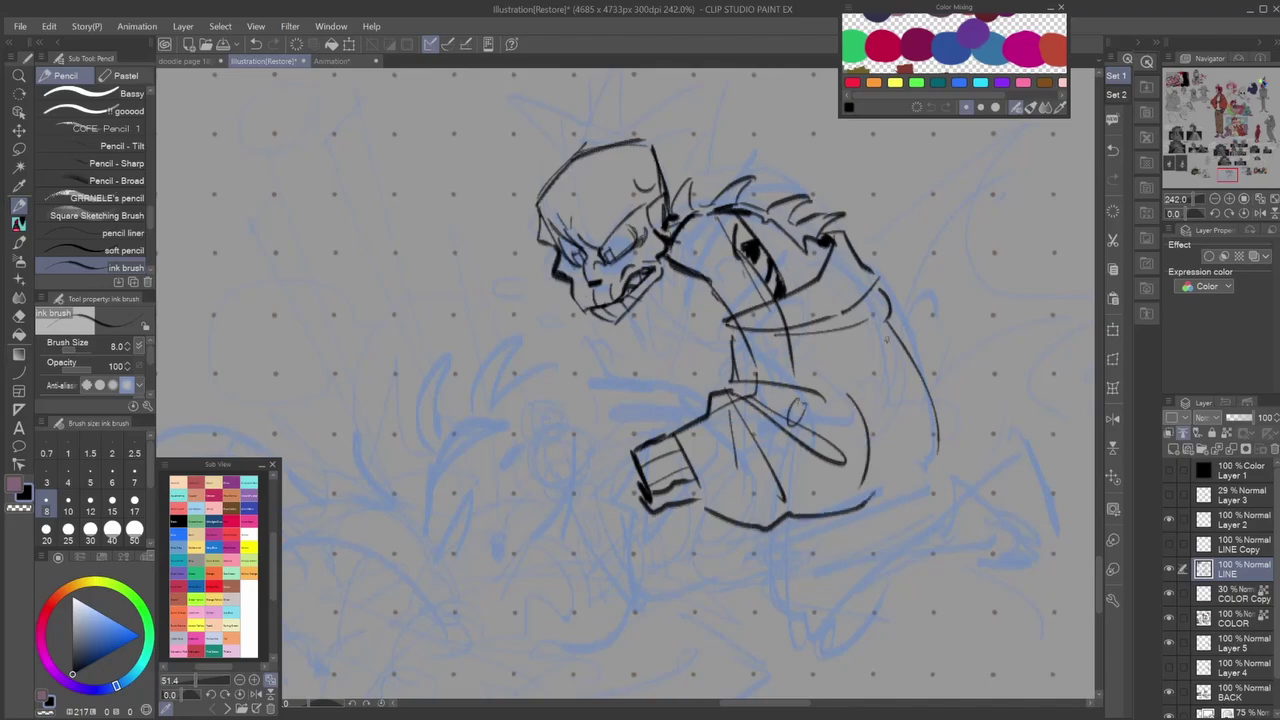
Ink the oval emblem on the jacket's back and the banded hem below it.
left_click_drag(868, 322, 940, 466)
left_click_drag(758, 520, 900, 548)
left_click_drag(938, 472, 900, 548)
left_click_drag(850, 530, 920, 470)
left_click_drag(885, 350, 910, 412)
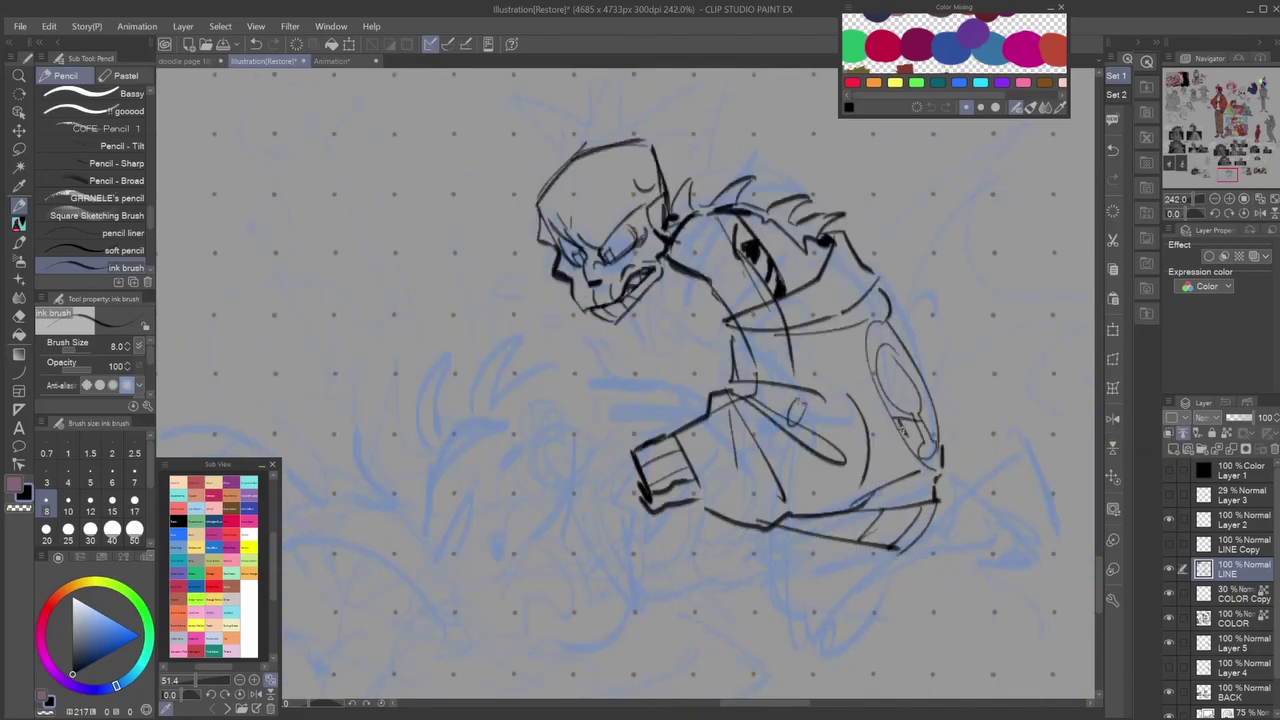
Erase the stray construction line crossing the collar and jacket front.
scroll(748, 335, "down", 5)
scroll(748, 335, "up", 2)
scroll(748, 335, "down", 2)
scroll(748, 335, "up", 4)
key("e")
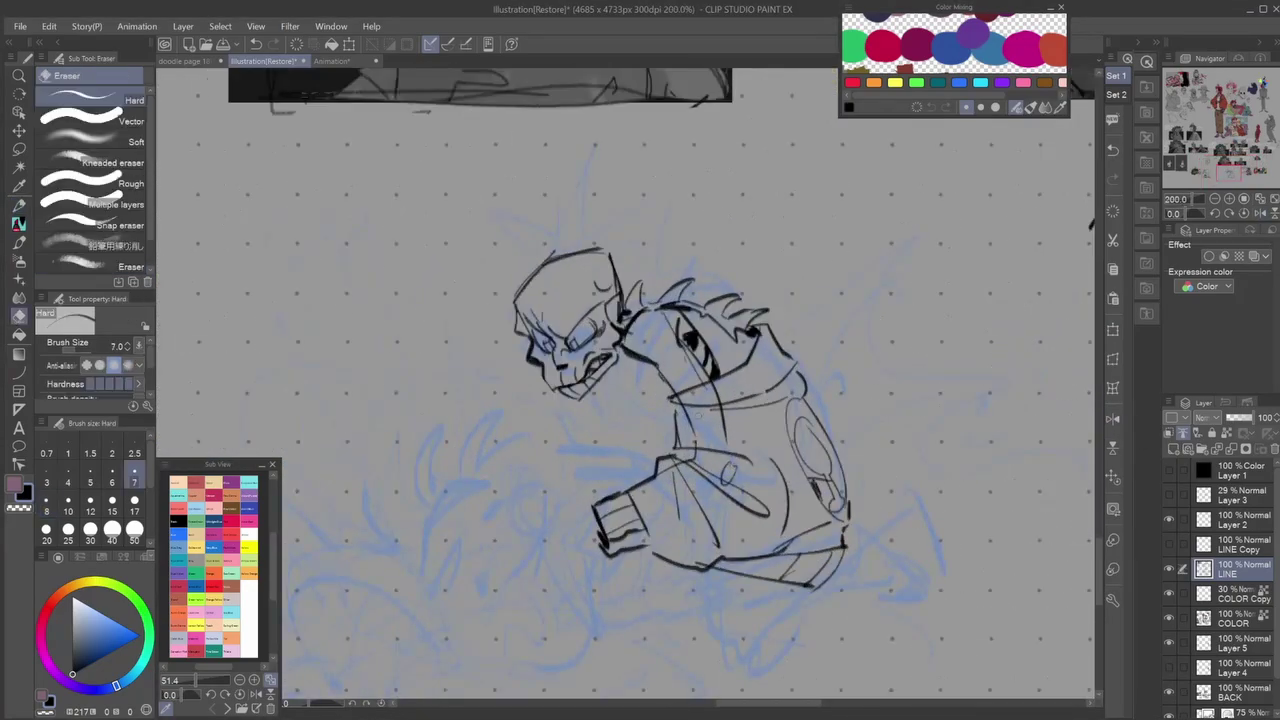
scroll(628, 385, "down", 1)
key("p")
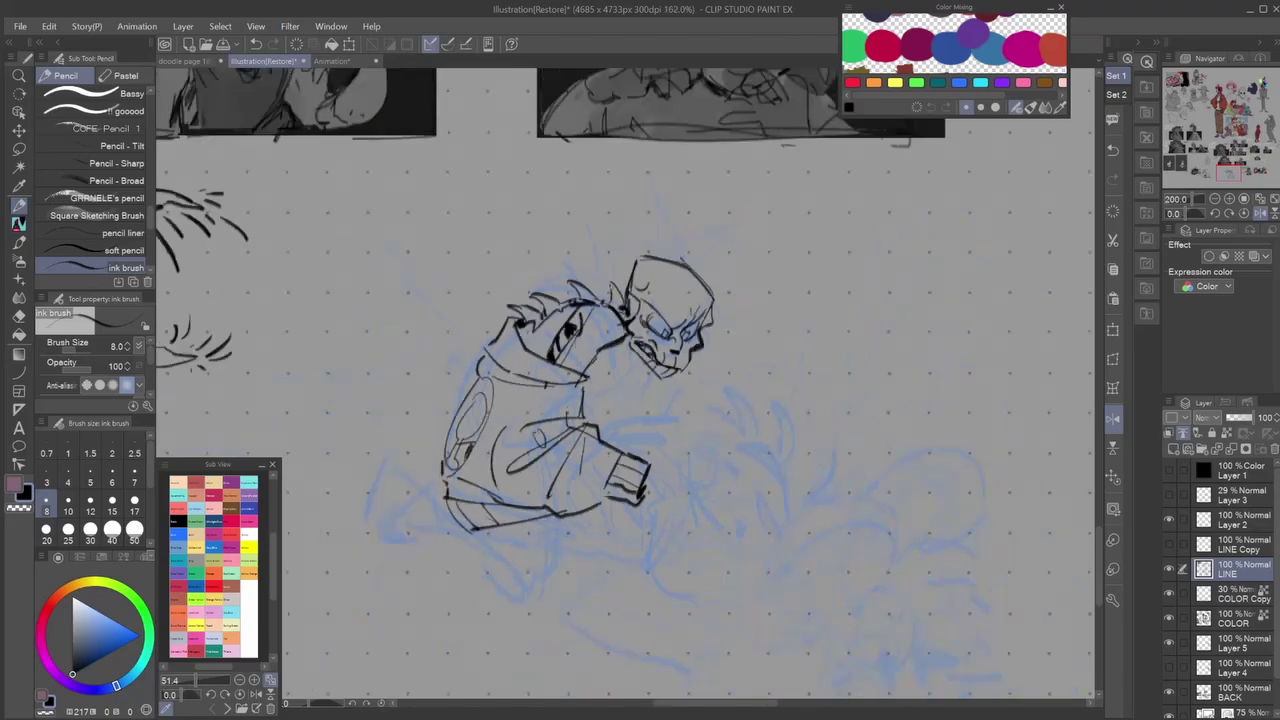
Ink the front of the throat and fill the shadow under the jaw with solid black.
scroll(628, 385, "down", 3)
scroll(620, 300, "up", 6)
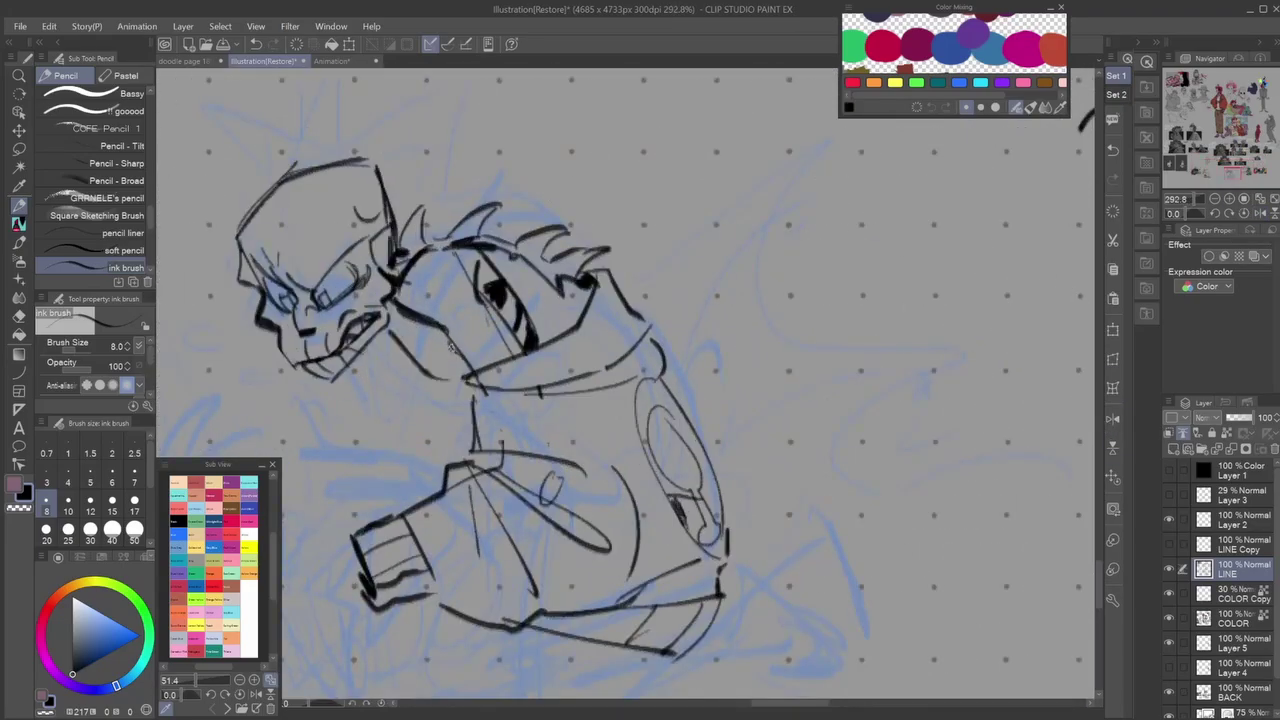
scroll(440, 352, "down", 4)
scroll(440, 352, "up", 5)
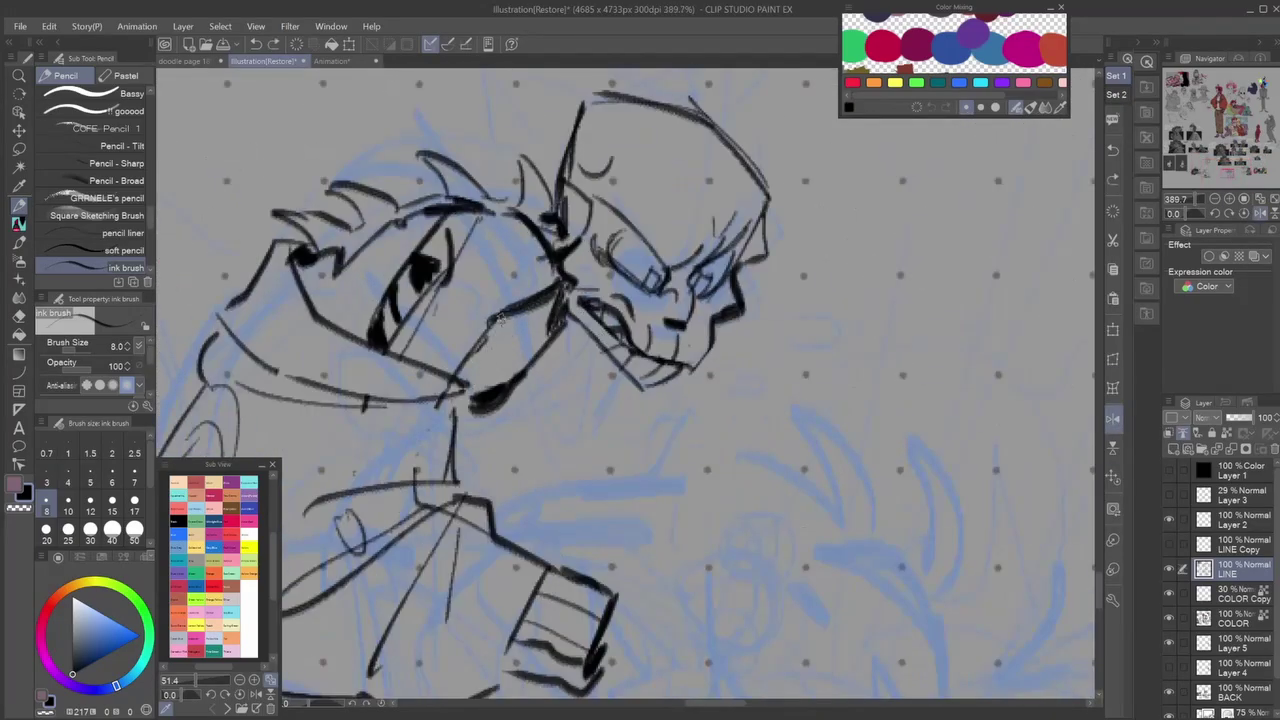
left_click_drag(500, 315, 470, 410)
mouse_move(545, 305)
left_mouse_down()
mouse_move(495, 395)
mouse_move(500, 362)
left_mouse_up()
scroll(531, 313, "down", 5)
scroll(531, 313, "up", 3)
key("h")
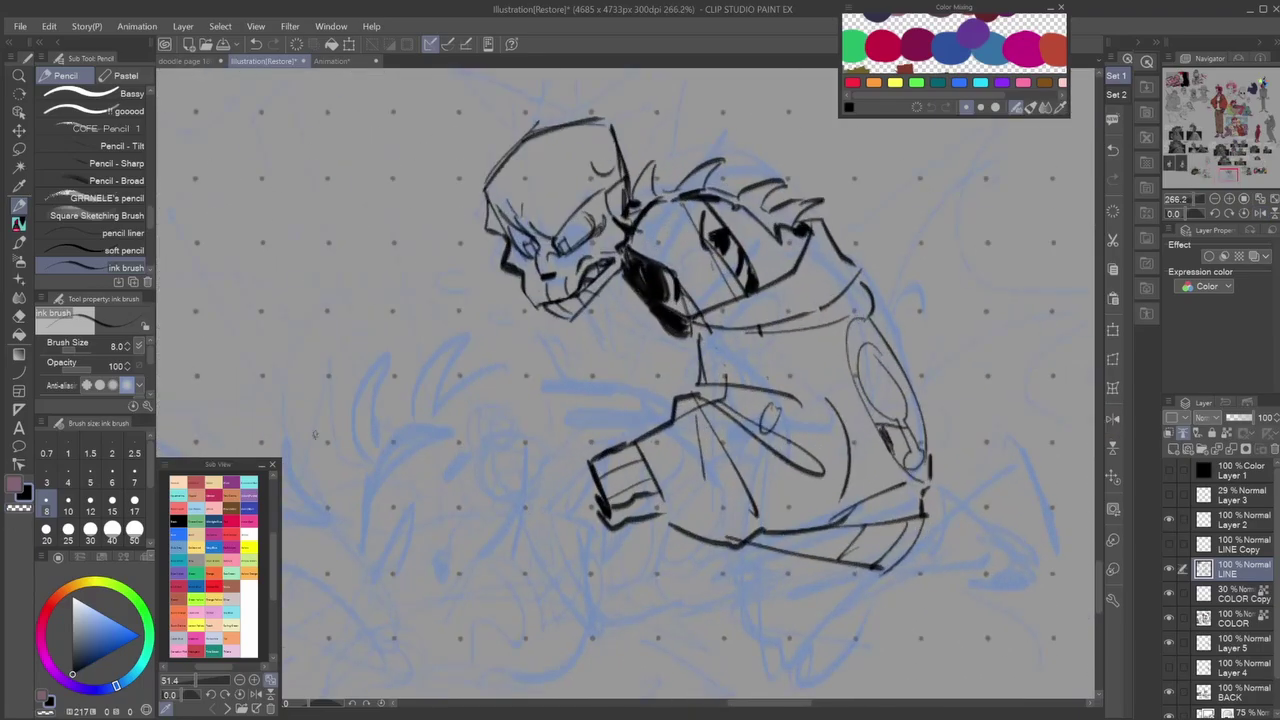
Extend the black neck shadow down to the jacket opening and close its front edge.
key("h")
scroll(560, 320, "up", 3)
left_click_drag(590, 285, 545, 390)
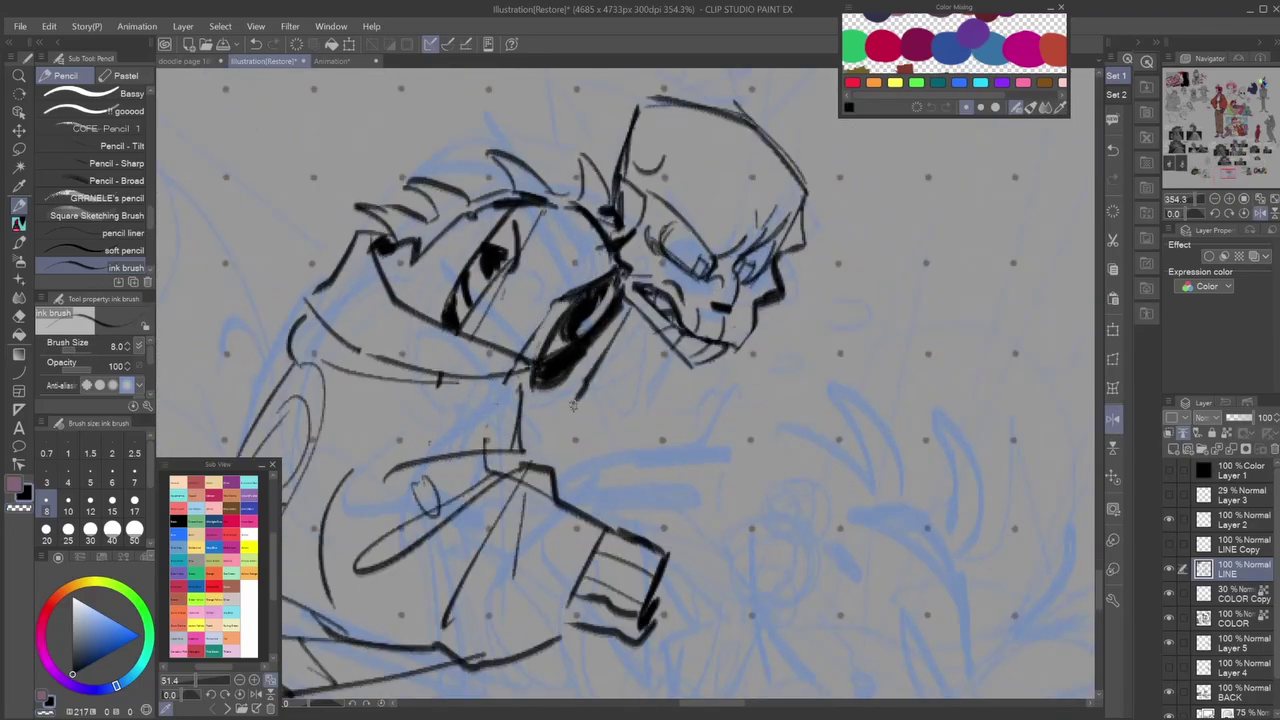
left_click_drag(610, 315, 530, 430)
left_click_drag(570, 370, 530, 425)
scroll(560, 330, "down", 3)
scroll(560, 330, "up", 3)
key("h")
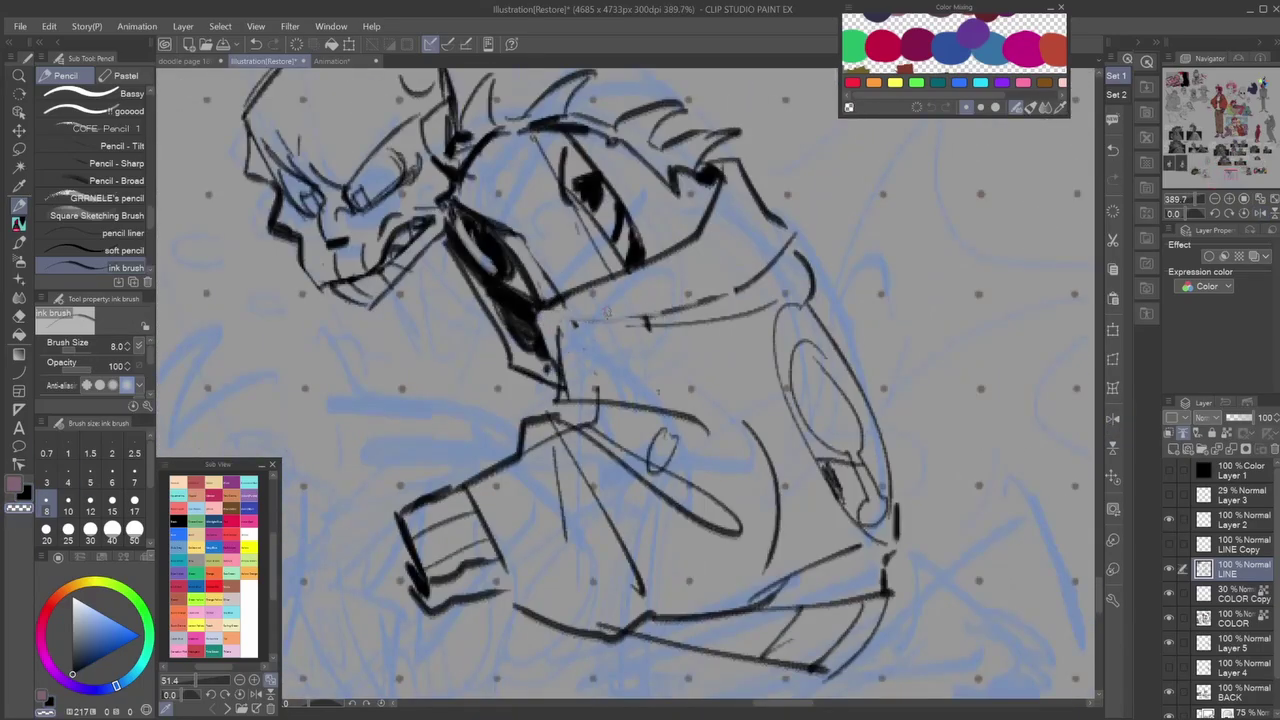
Ink slanted lines below the jaw and strengthen the collar's lower edge.
key("h")
scroll(560, 330, "down", 4)
scroll(600, 360, "up", 4)
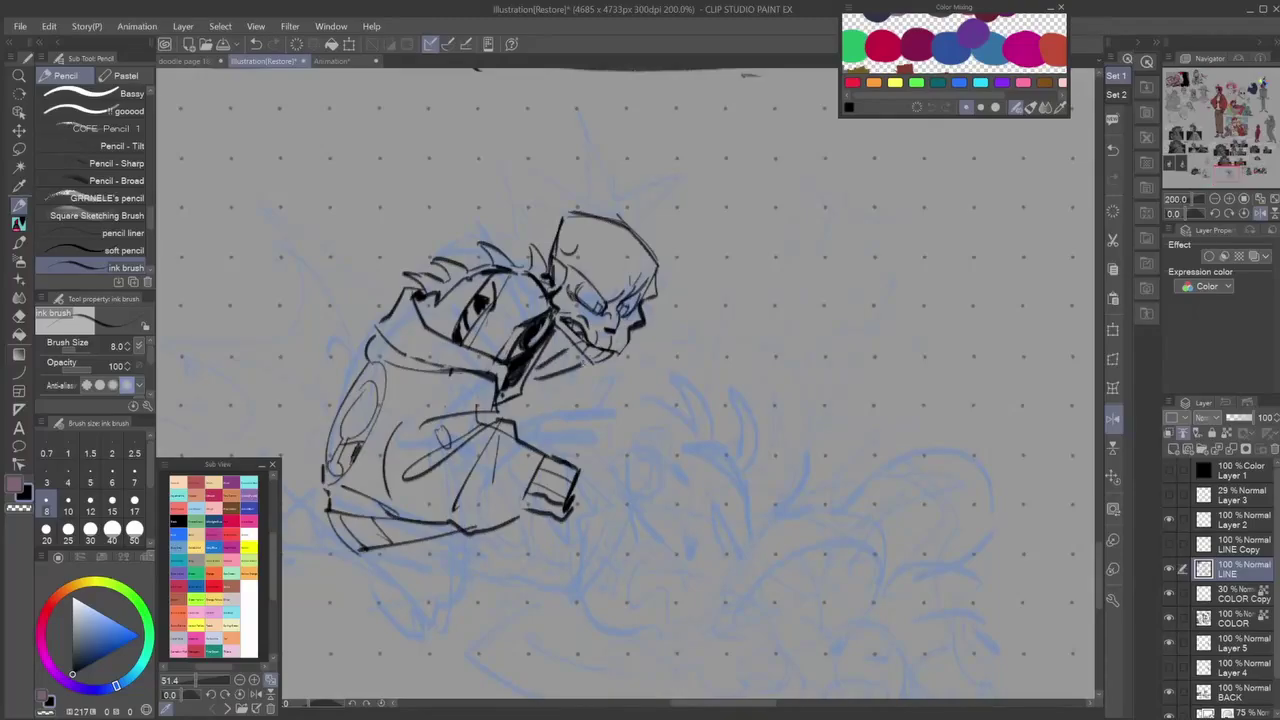
key("h")
scroll(560, 330, "down", 3)
scroll(560, 330, "up", 3)
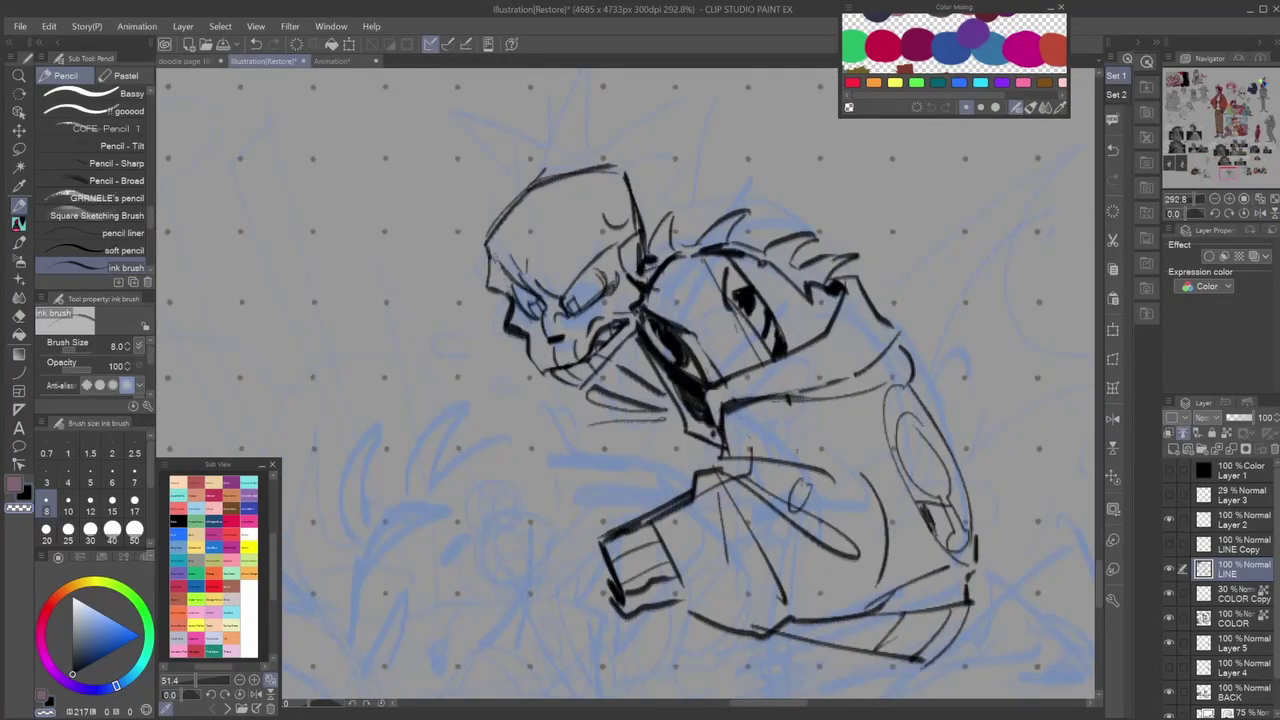
Check the inked figure's overall shape against the blue sketch, mirrored and with the LINE layer hidden.
scroll(600, 360, "down", 3)
scroll(600, 360, "down", 4)
scroll(600, 360, "up", 5)
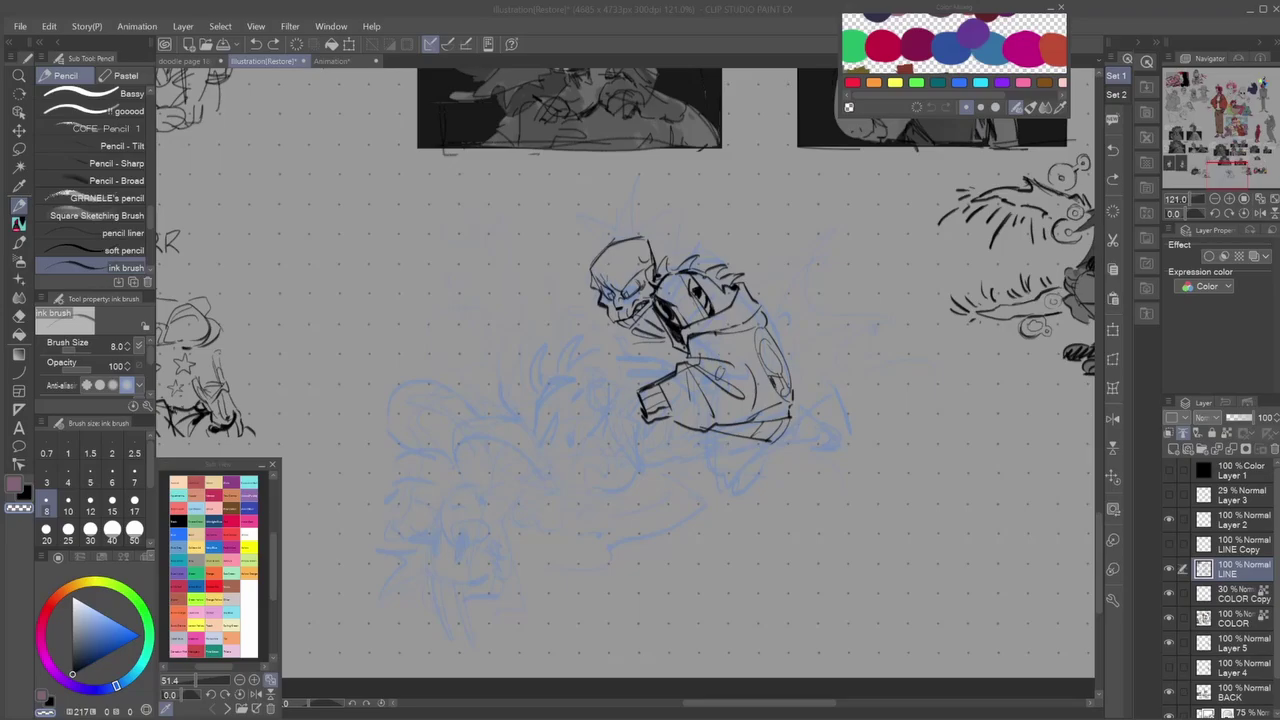
key("h")
scroll(600, 360, "down", 2)
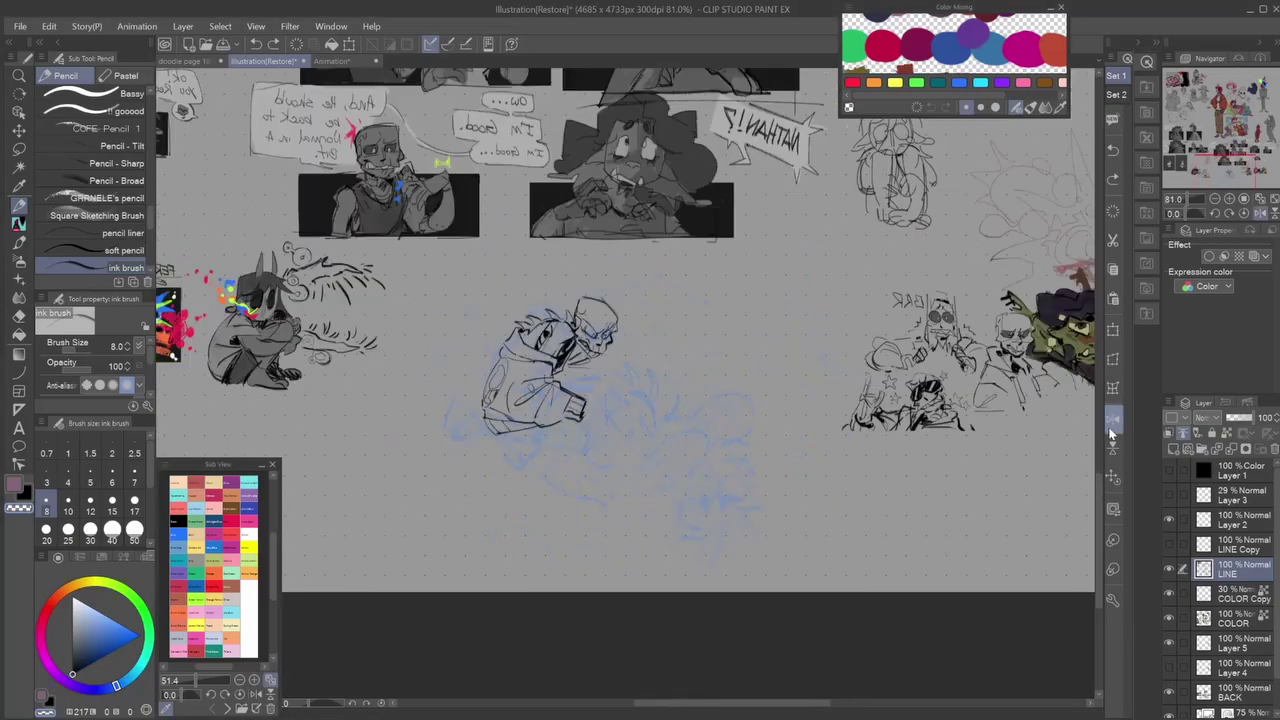
key("h")
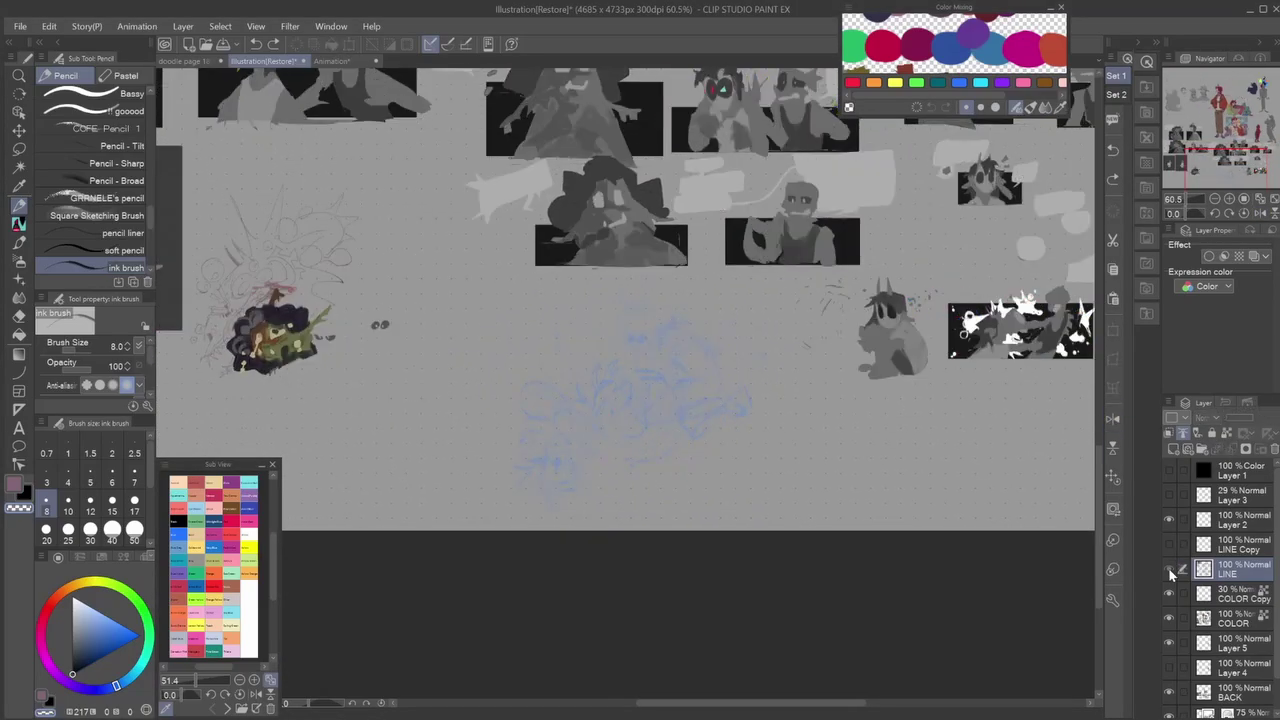
scroll(620, 380, "up", 5)
scroll(620, 380, "down", 2)
key("h")
left_click(1110, 421)
scroll(1110, 421, "down", 2)
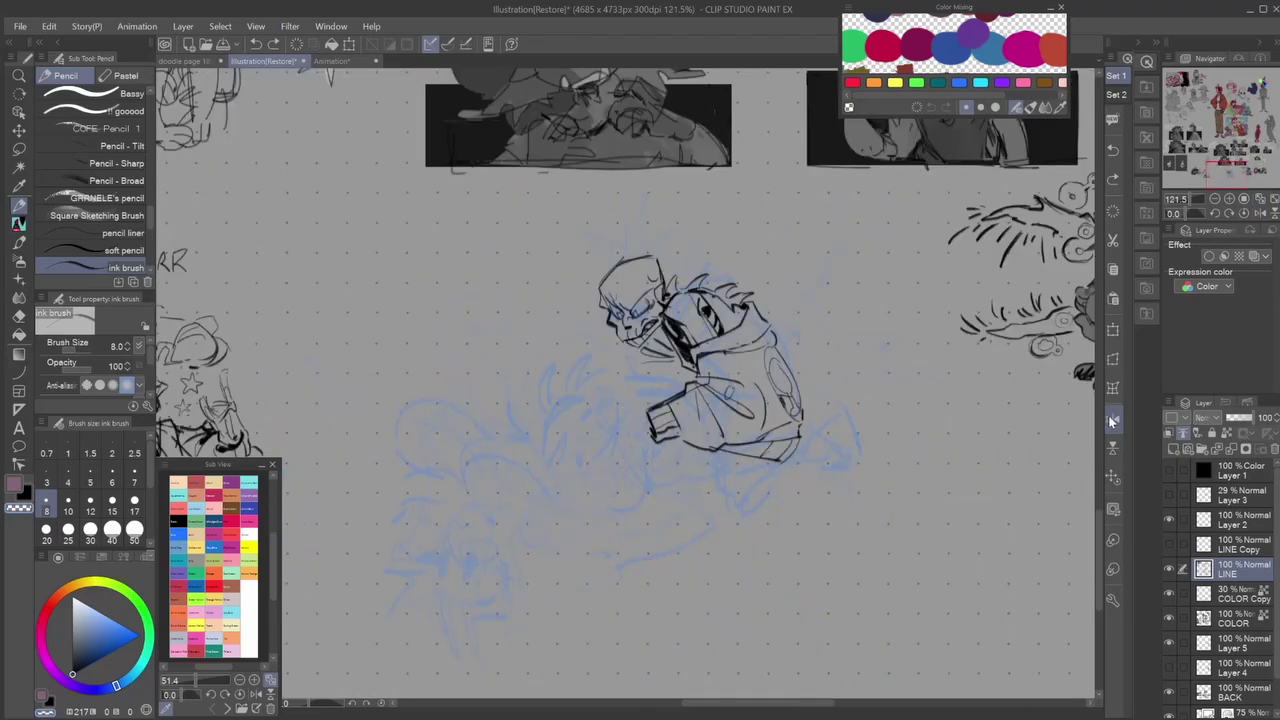
Try inking a clenched fist in front of the sleeve opening and check it mirrored.
scroll(663, 459, "up", 3)
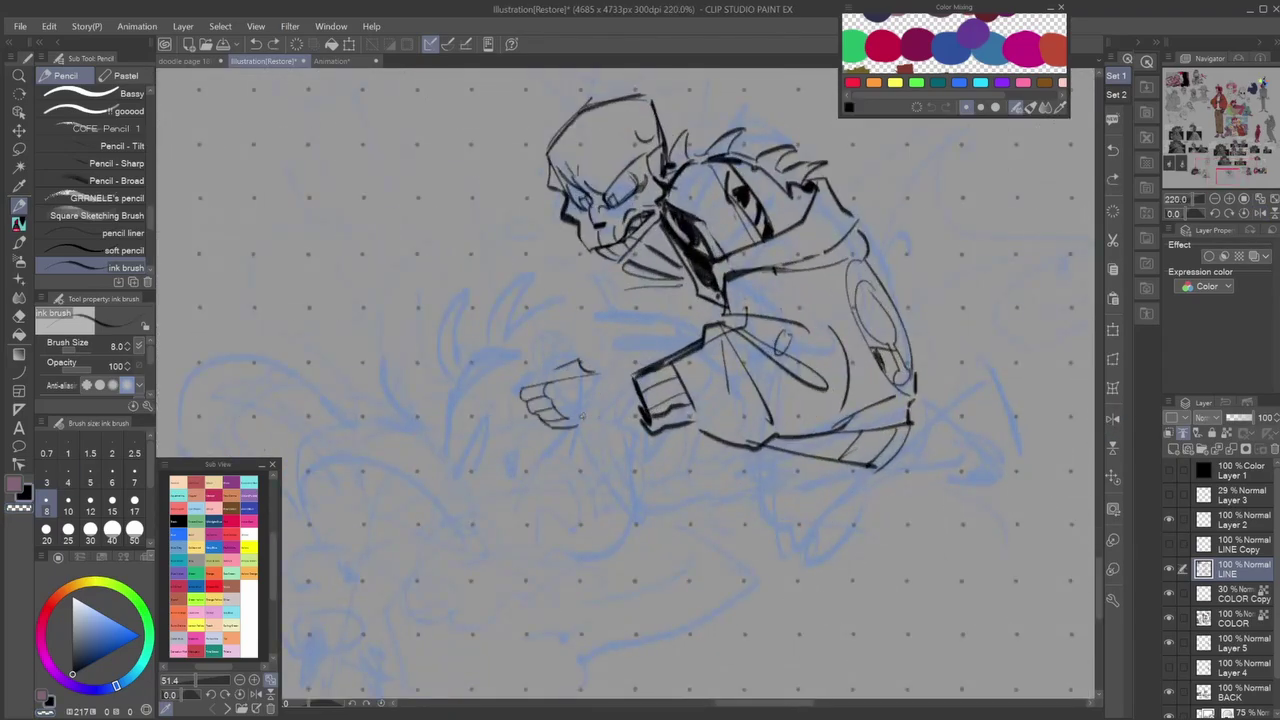
left_click(1113, 419)
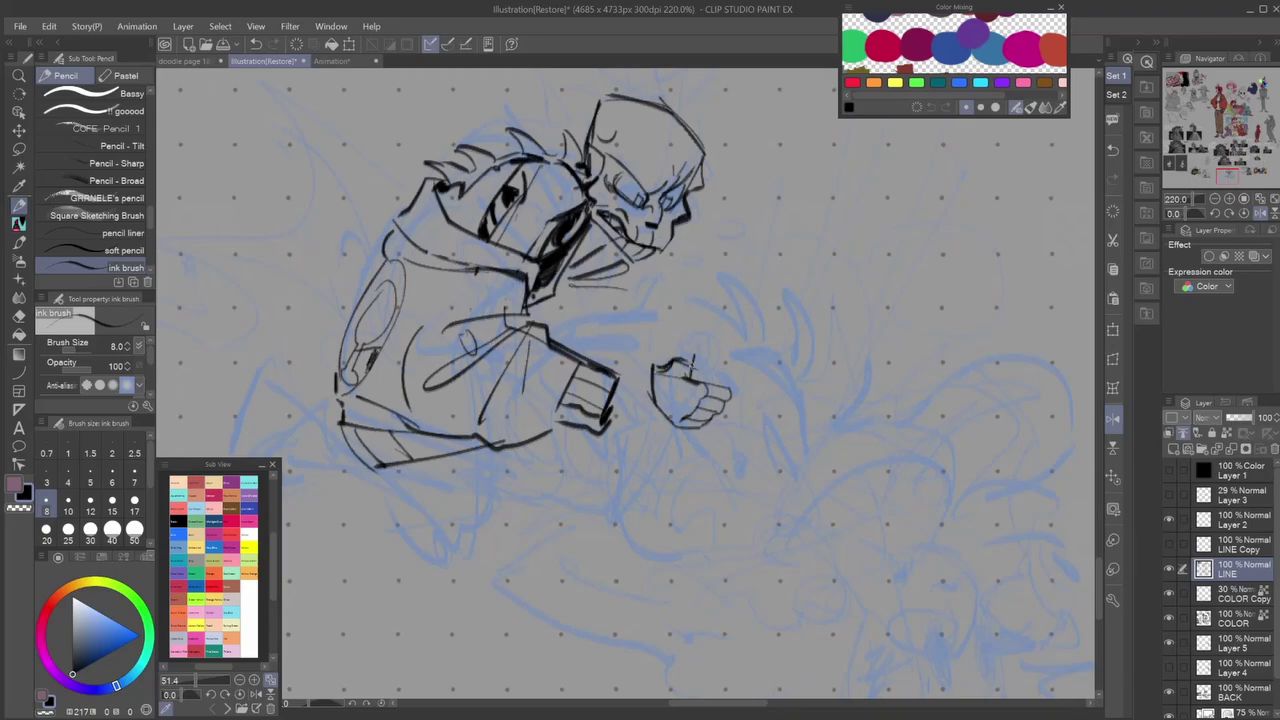
left_click(1113, 419)
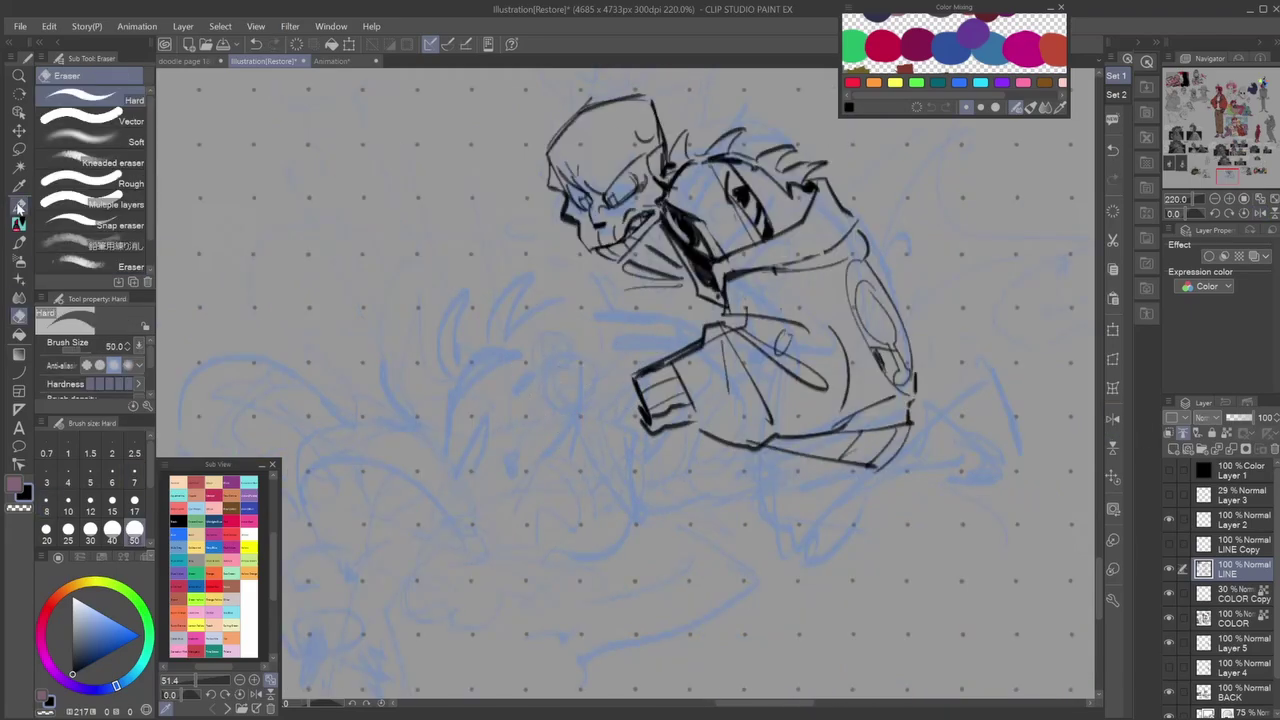
Ink a knife with its blade pointing down in front of the sleeve, and rotate and reposition it.
mouse_move(540, 335)
left_mouse_down()
mouse_move(630, 533)
mouse_move(562, 326)
left_mouse_up()
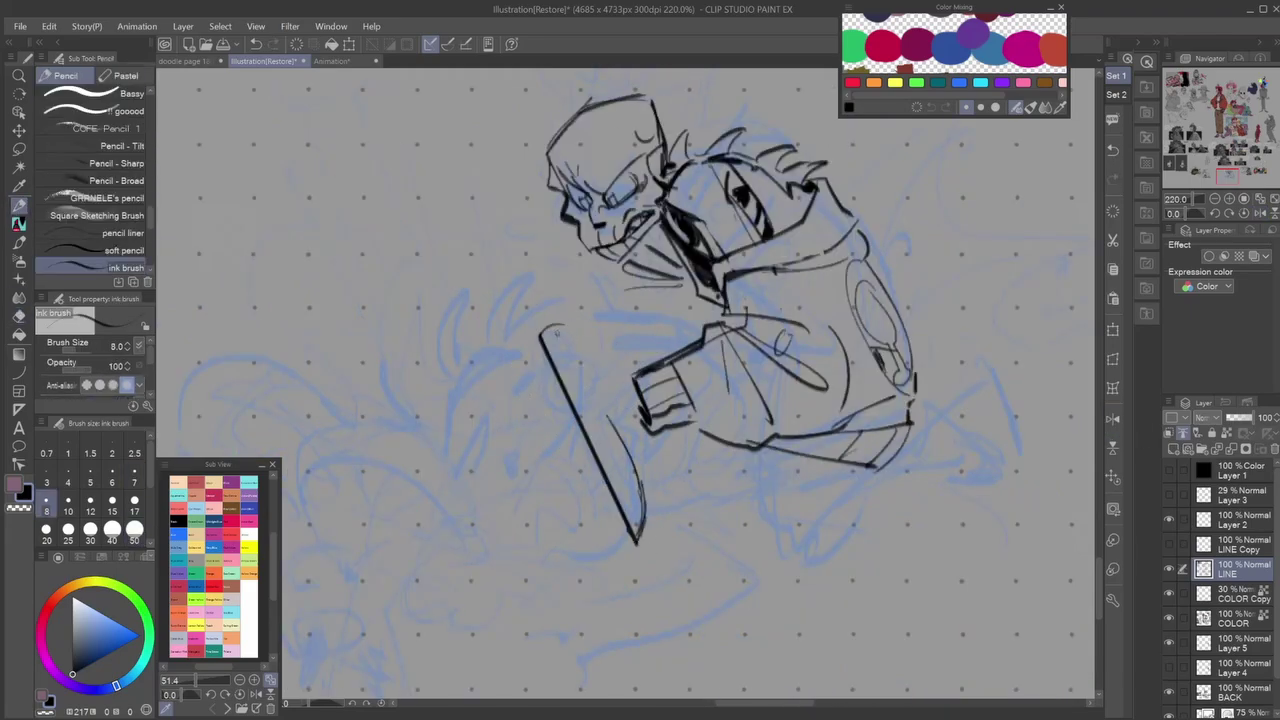
left_click(1113, 419)
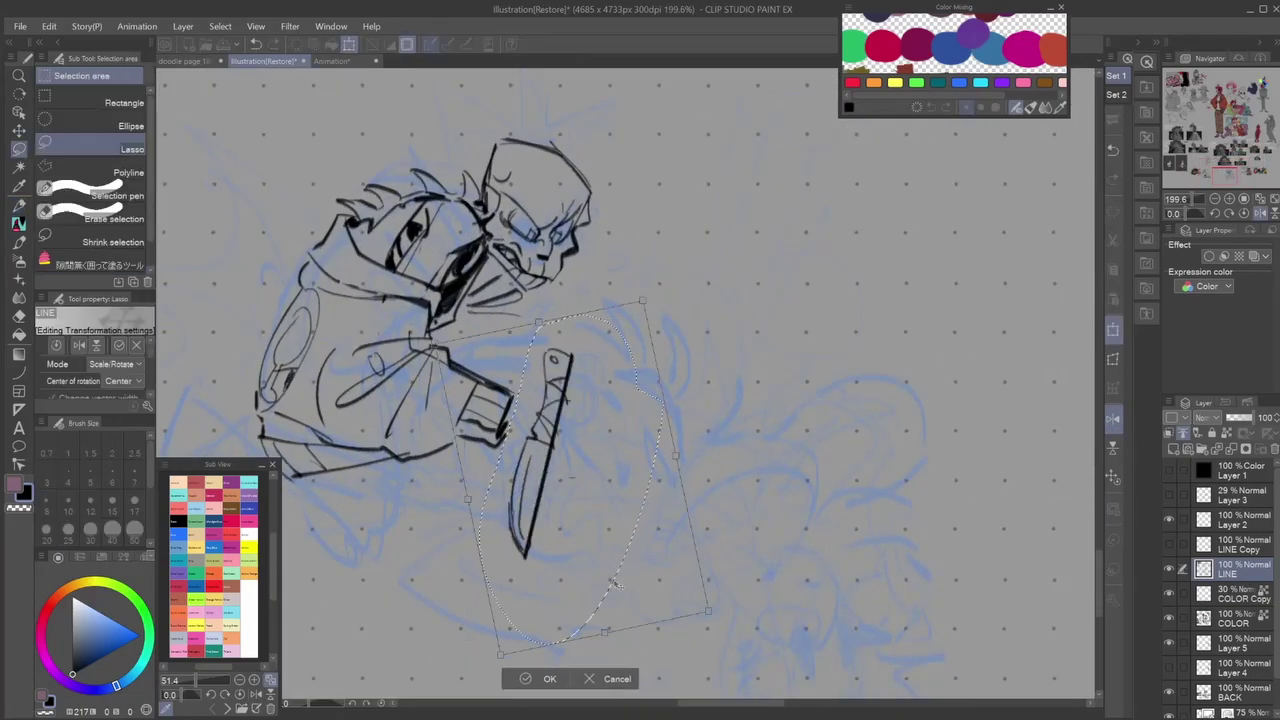
mouse_move(608, 586)
left_mouse_down()
mouse_move(640, 445)
mouse_move(630, 484)
left_mouse_up()
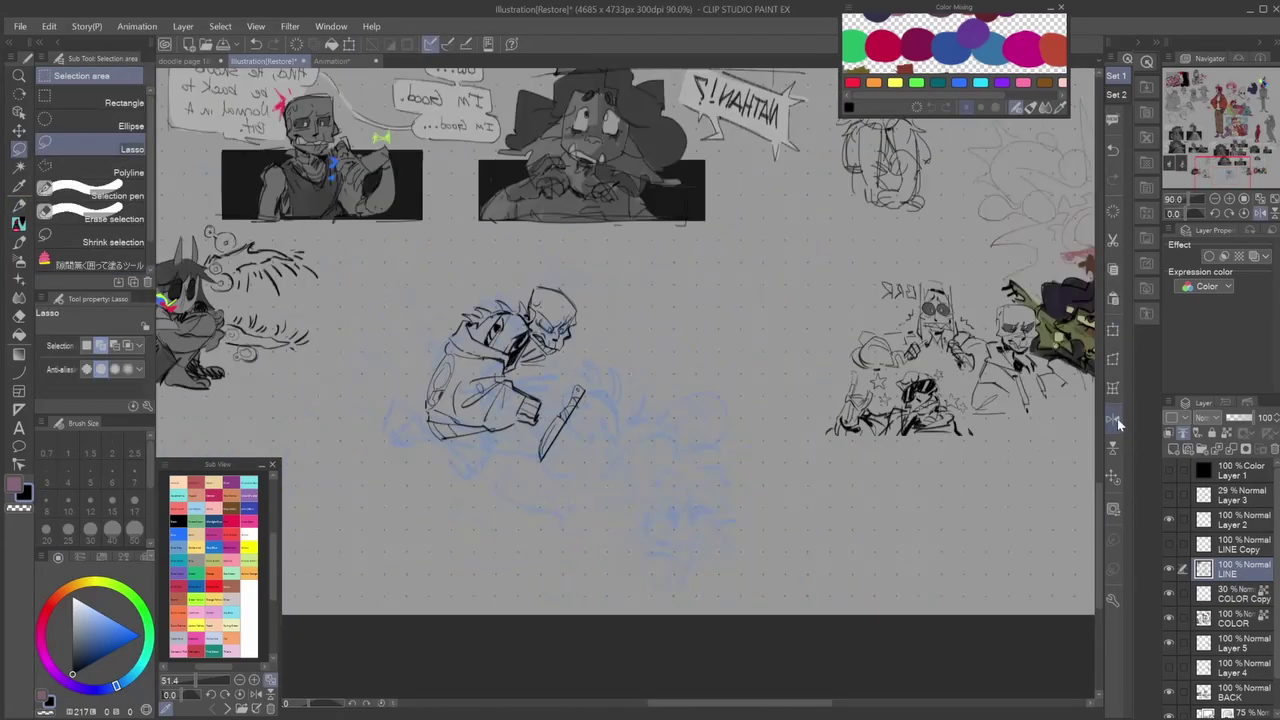
key("ctrl+t")
key("Return")
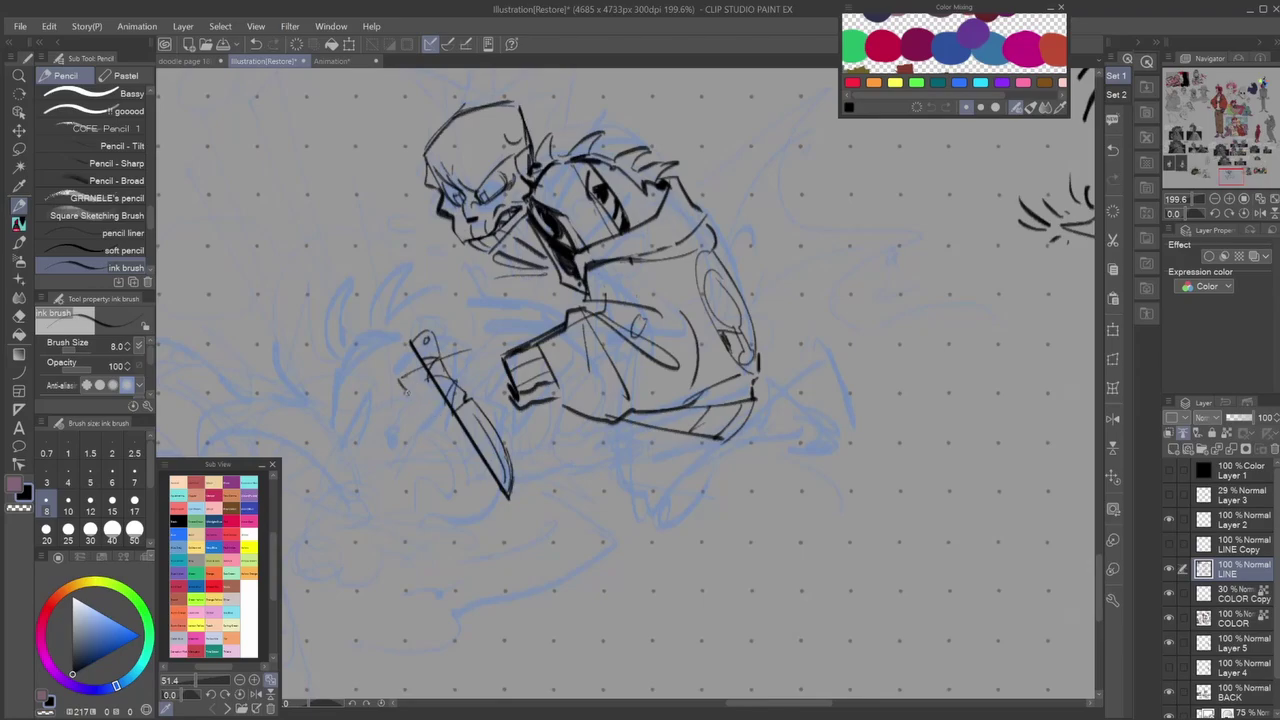
Ink the fist gripping the knife handle, with its knuckles, thumb and wrist edge.
key("ctrl+z")
key("ctrl+z")
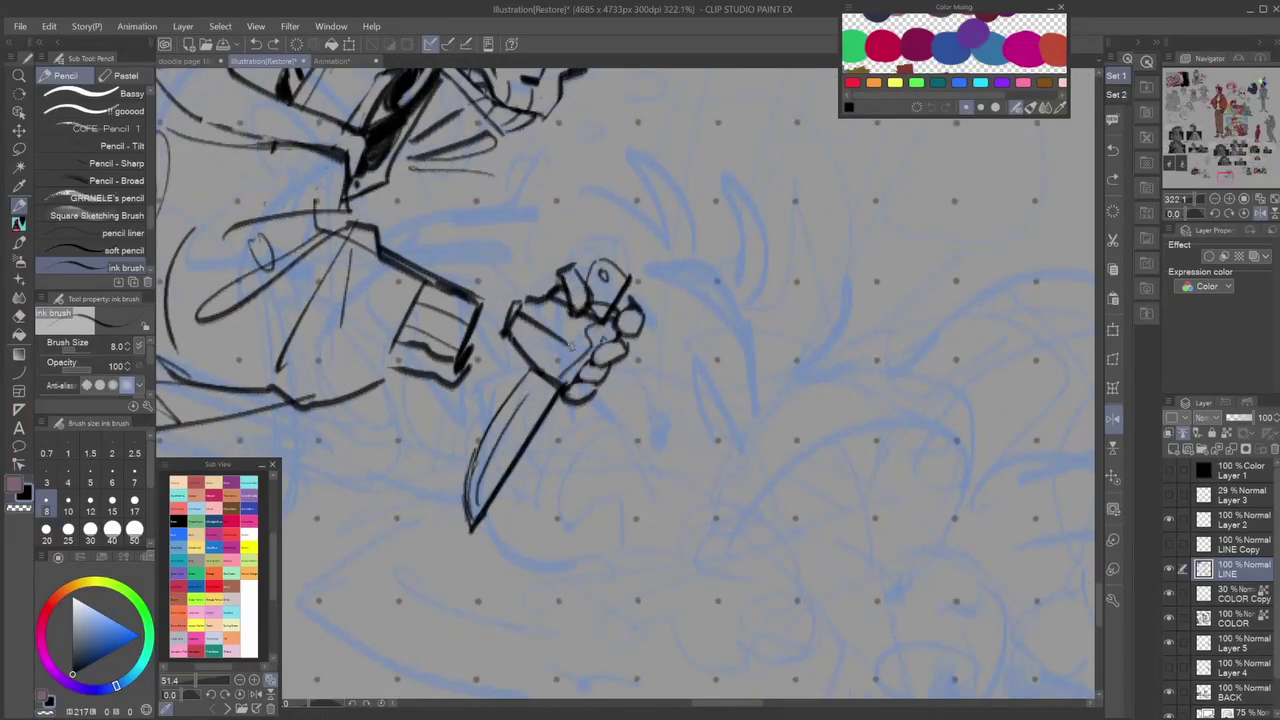
key("h")
key("h")
scroll(586, 346, "down", 5)
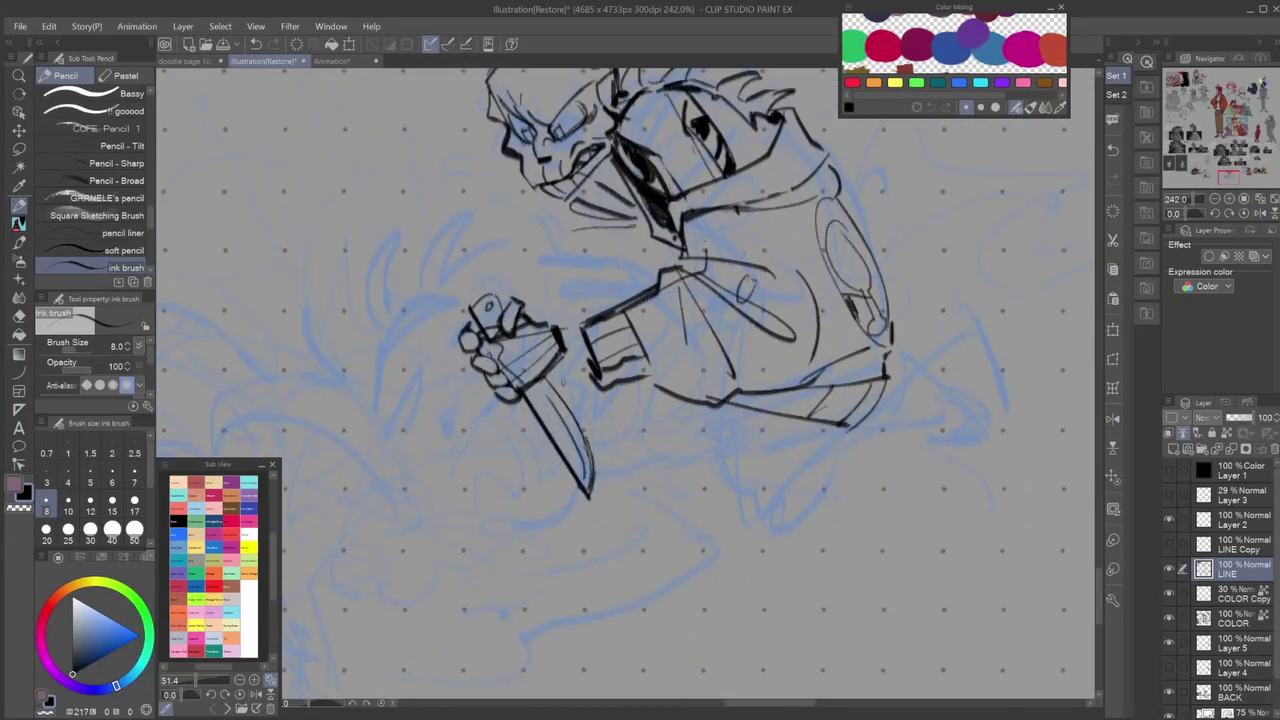
Lasso the near forearm sleeve and transform it to bring its cuff to the knife hand, and ink the connecting wrist.
scroll(586, 346, "up", 4)
key("m")
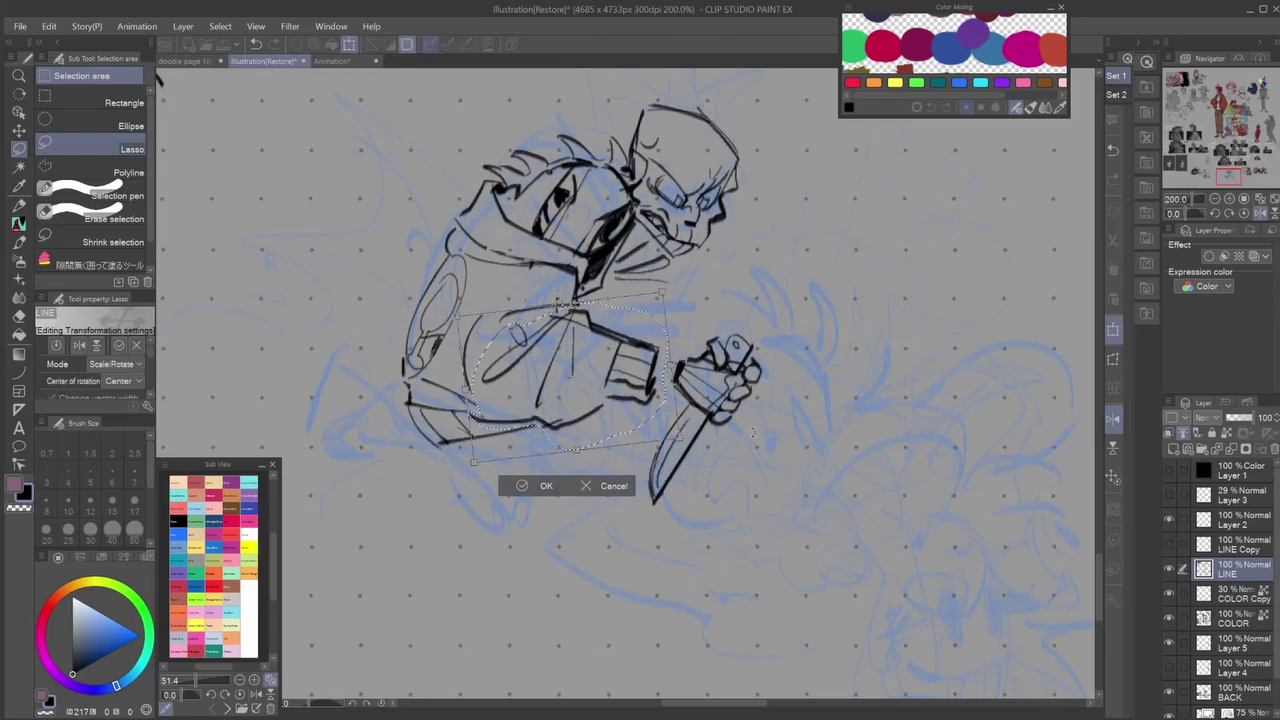
key("p")
scroll(628, 380, "down", 2)
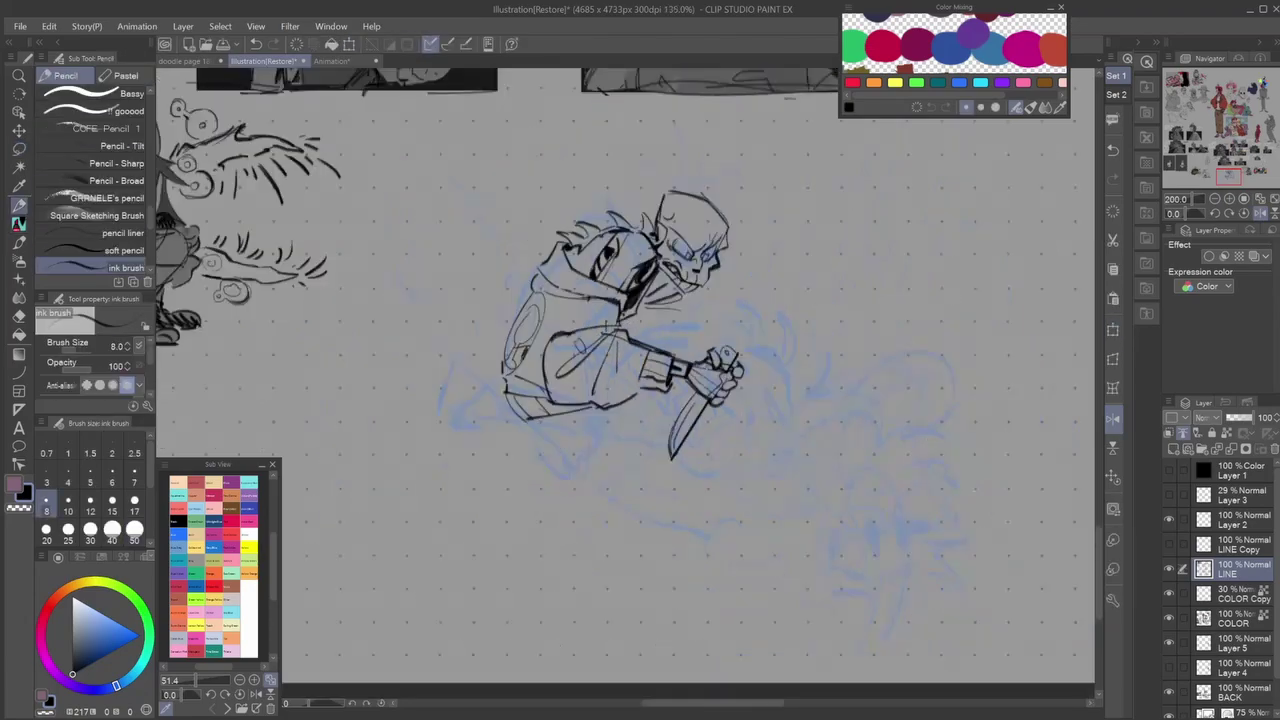
Ink the far cuff and sleeve behind the knife hand and the chest contour below the jaw.
key("h")
scroll(628, 380, "down", 4)
scroll(628, 380, "up", 5)
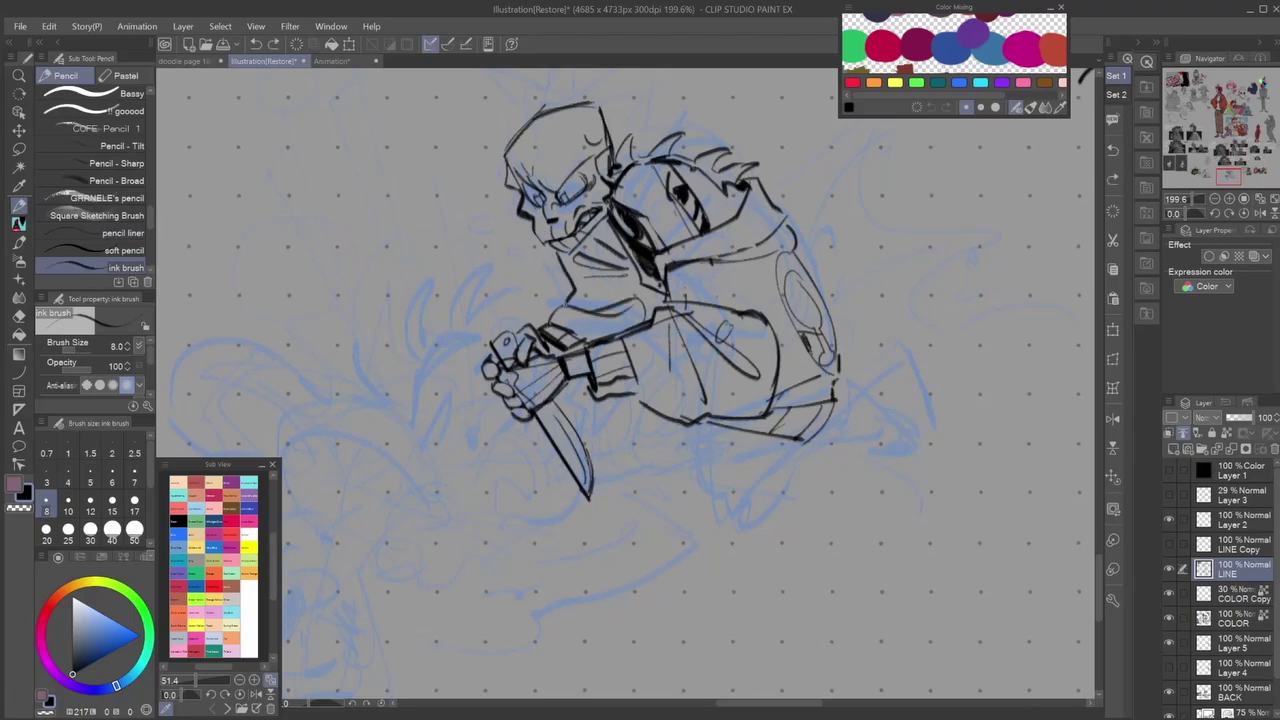
scroll(628, 380, "down", 4)
key("h")
scroll(628, 380, "up", 4)
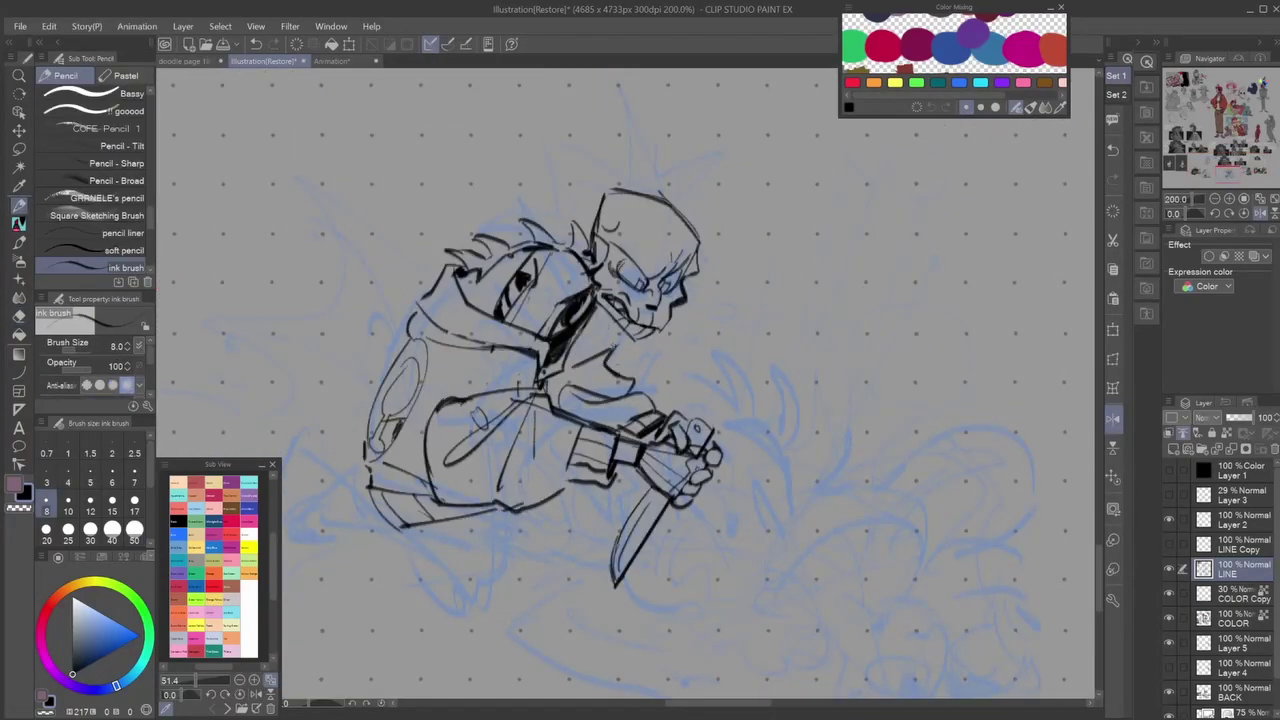
Try different neck and chest contours between the jaw and the far sleeve, checking them mirrored.
scroll(628, 380, "down", 4)
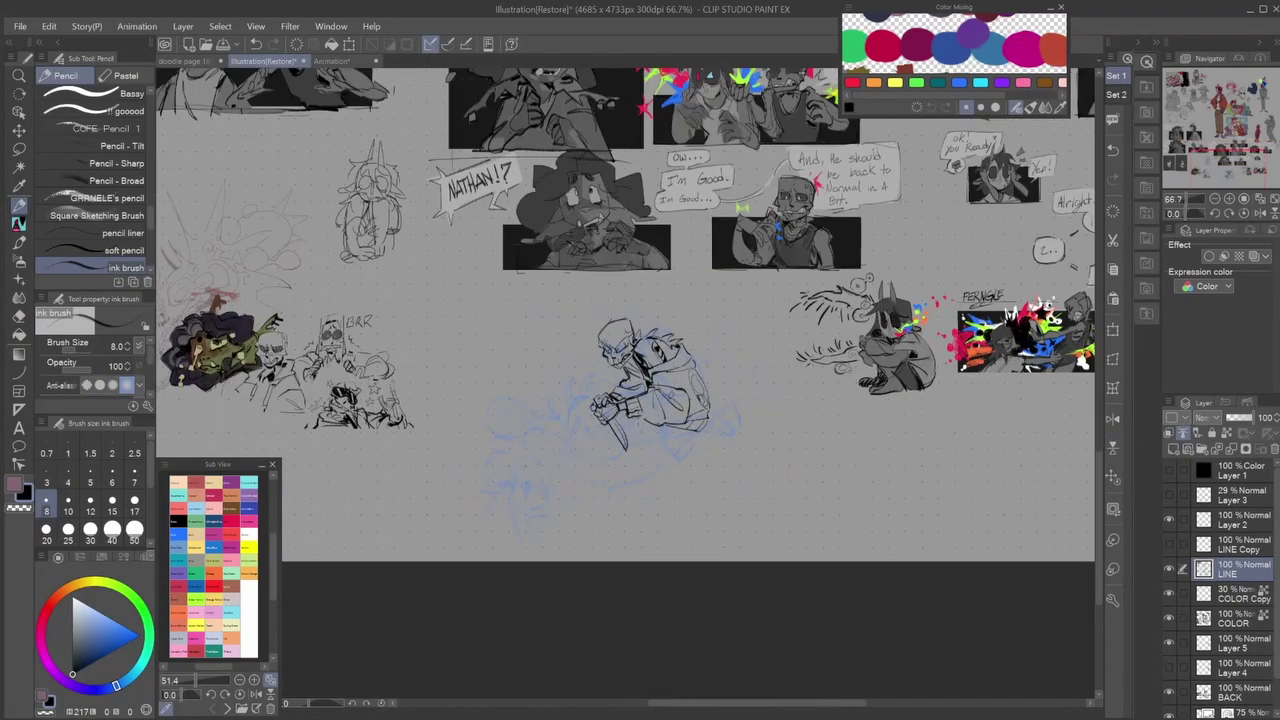
key("h")
scroll(628, 380, "up", 5)
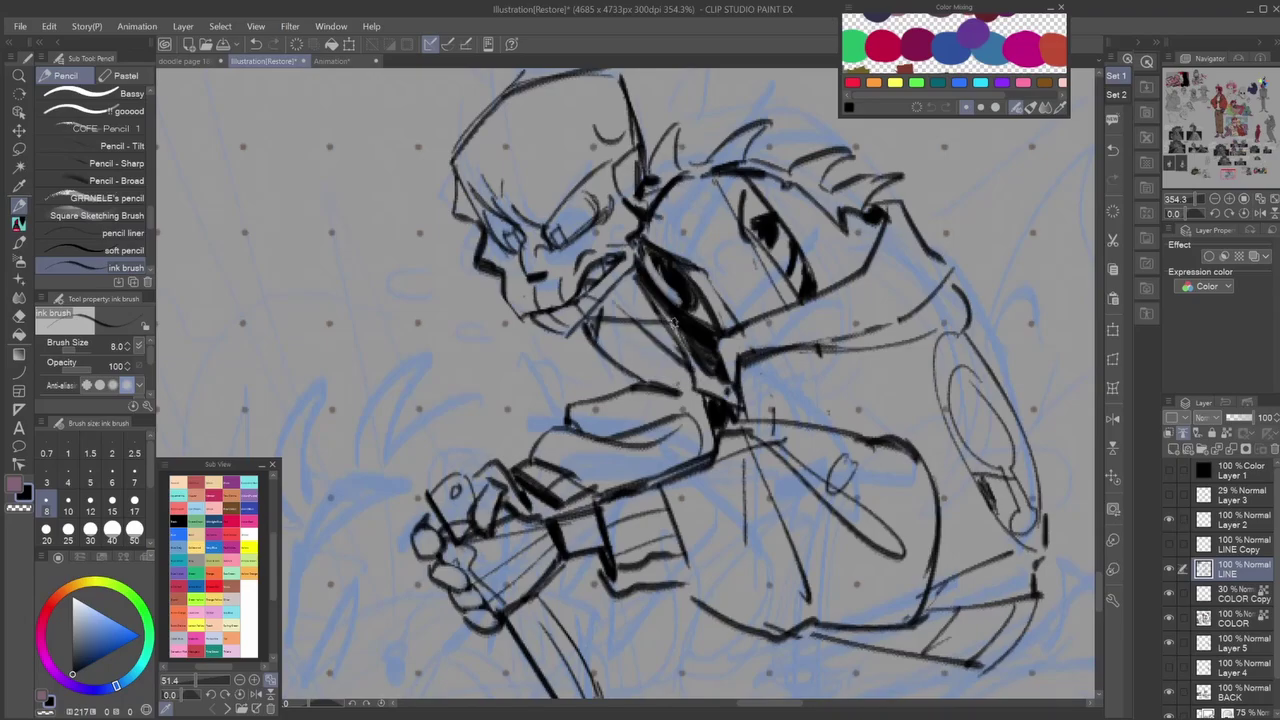
scroll(628, 380, "down", 6)
key("h")
scroll(737, 390, "up", 6)
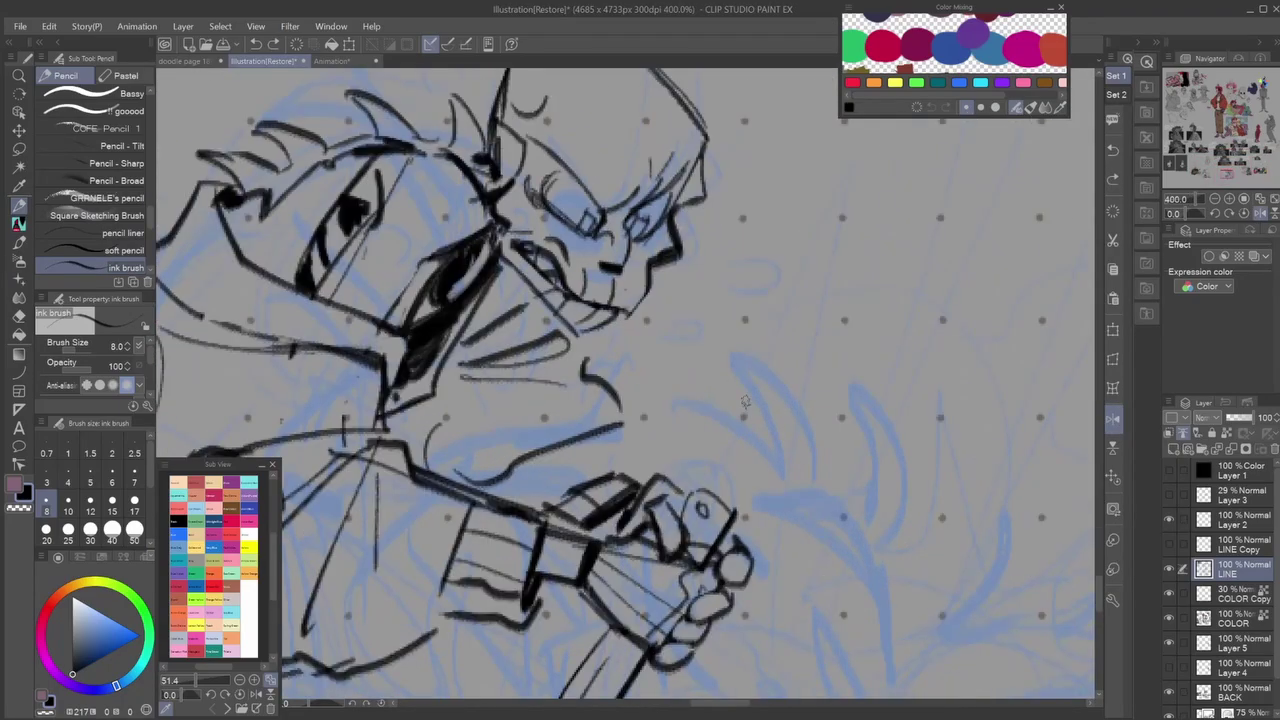
Clear the chest lines and slanted strokes below the jaw and re-ink the far sleeve's upper edge and folds.
key("e")
key("p")
left_click_drag(640, 470, 505, 492)
left_click_drag(605, 450, 478, 514)
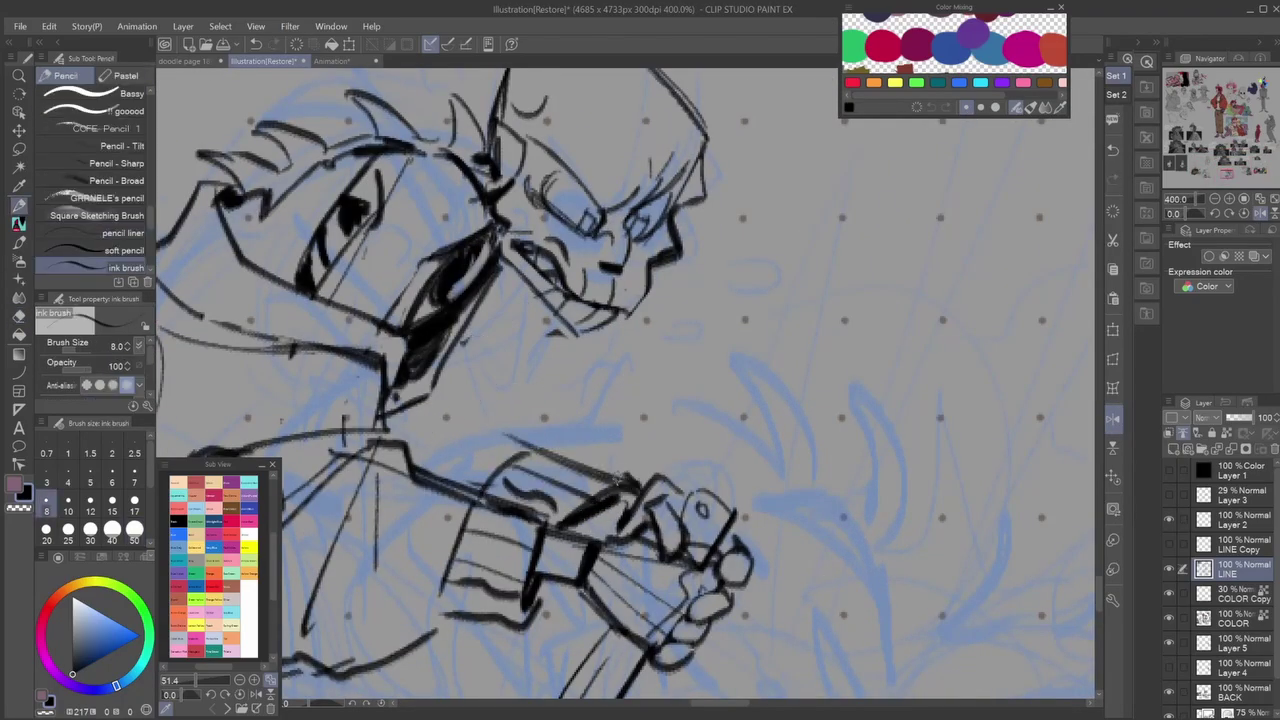
mouse_move(518, 405)
left_mouse_down()
mouse_move(526, 444)
mouse_move(466, 365)
left_mouse_up()
left_click_drag(402, 385, 548, 340)
scroll(628, 380, "down", 6)
scroll(628, 380, "up", 5)
key("h")
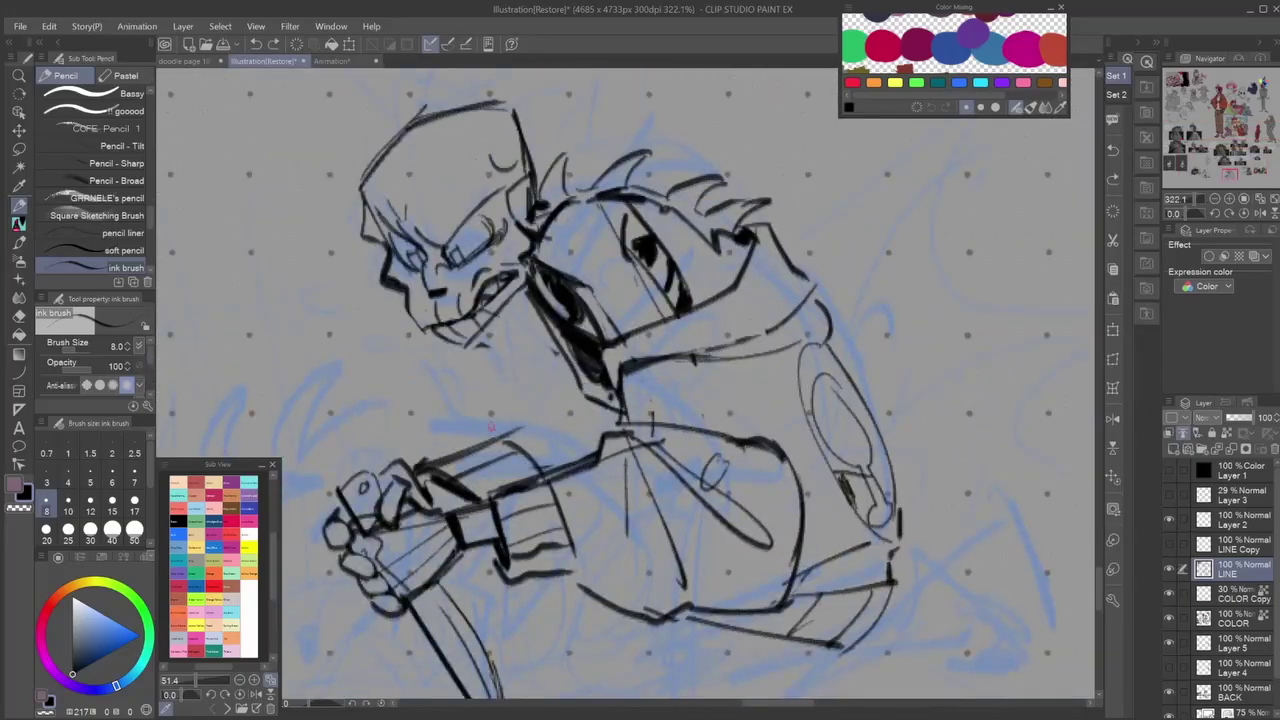
Ink the pointed collar and the front of the chest between the jaw and the far sleeve.
left_click_drag(470, 390, 558, 402)
left_click_drag(434, 340, 497, 392)
scroll(628, 380, "down", 8)
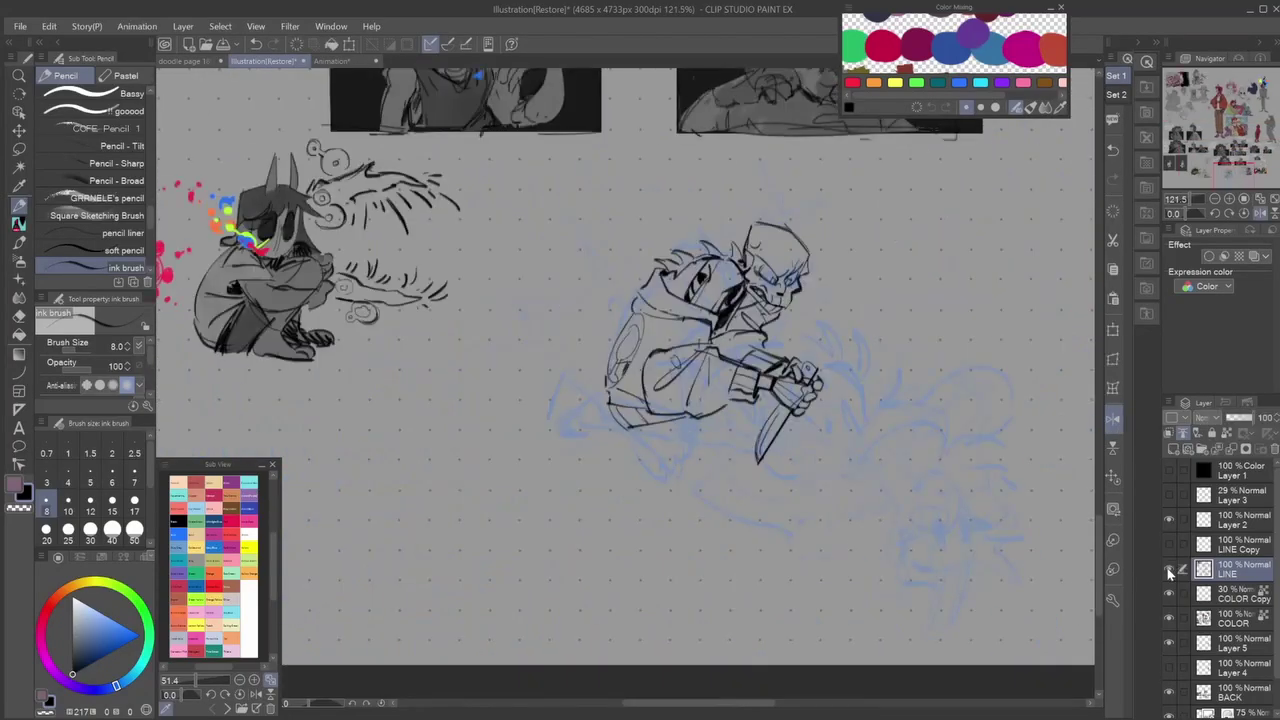
scroll(590, 322, "up", 5)
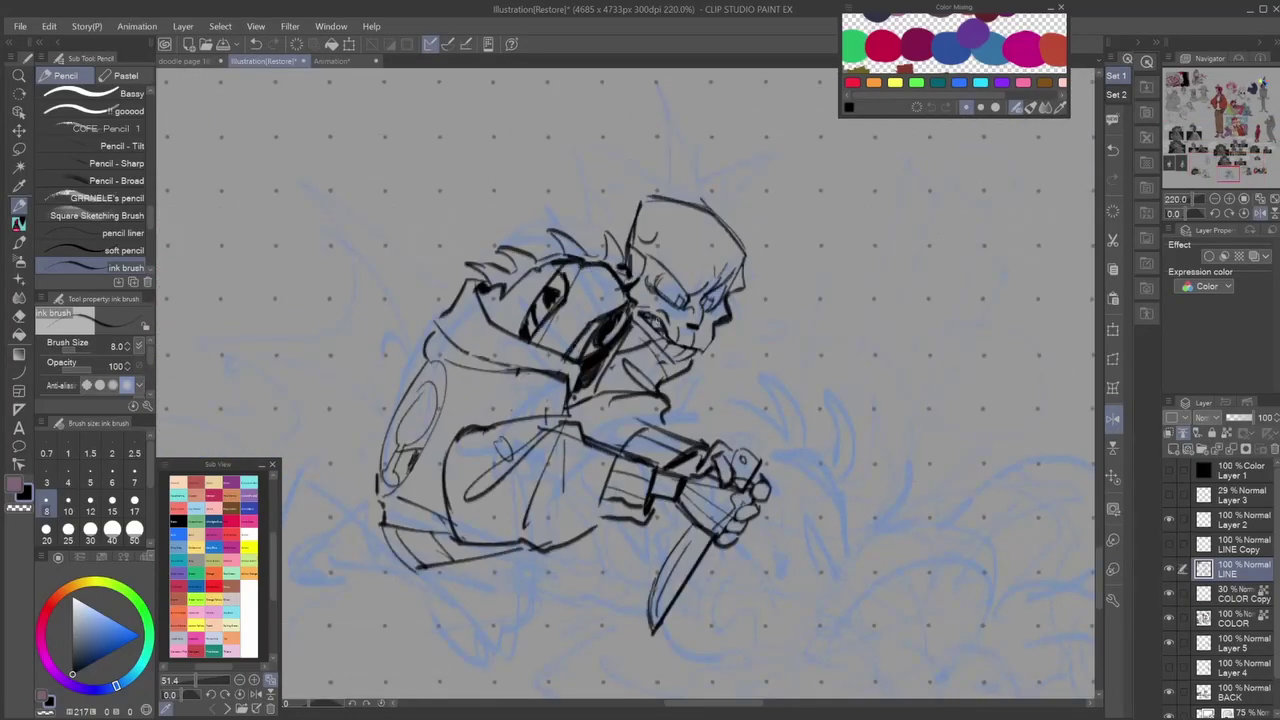
scroll(748, 408, "down", 6)
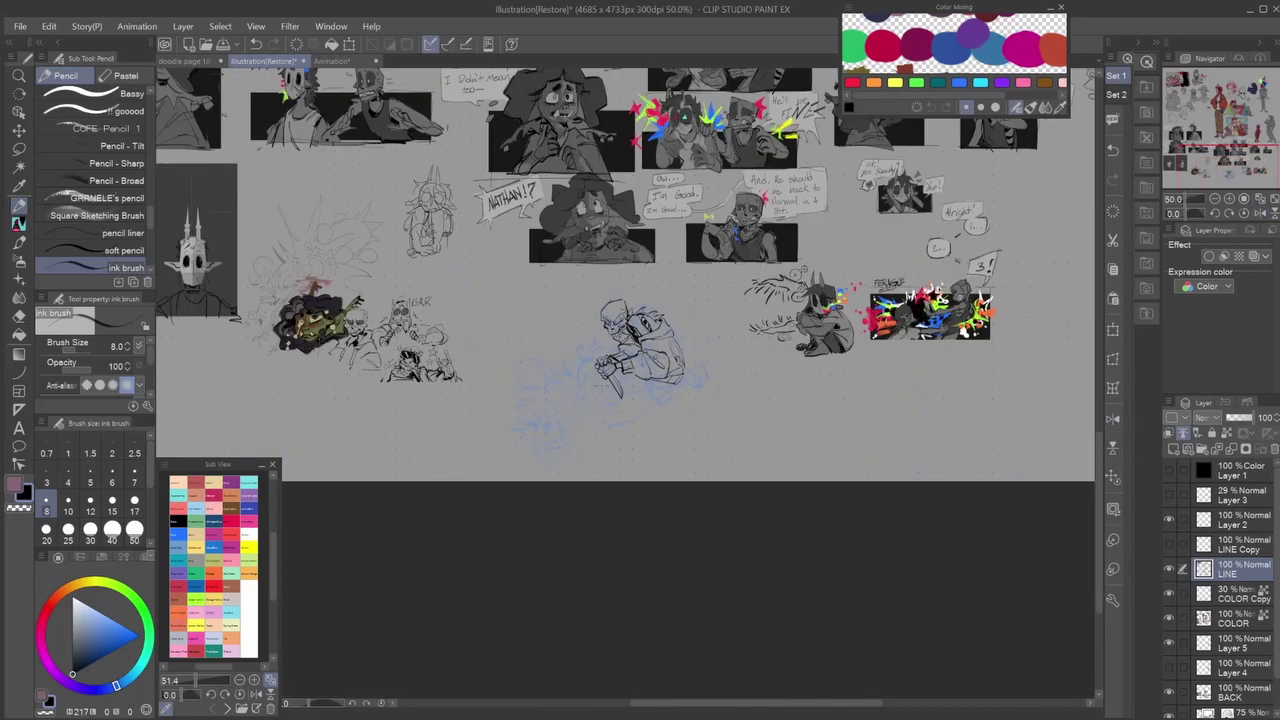
Try inking a lower leg and a long foot beneath the jacket hem.
key("h")
scroll(588, 348, "up", 5)
left_click_drag(612, 340, 572, 512)
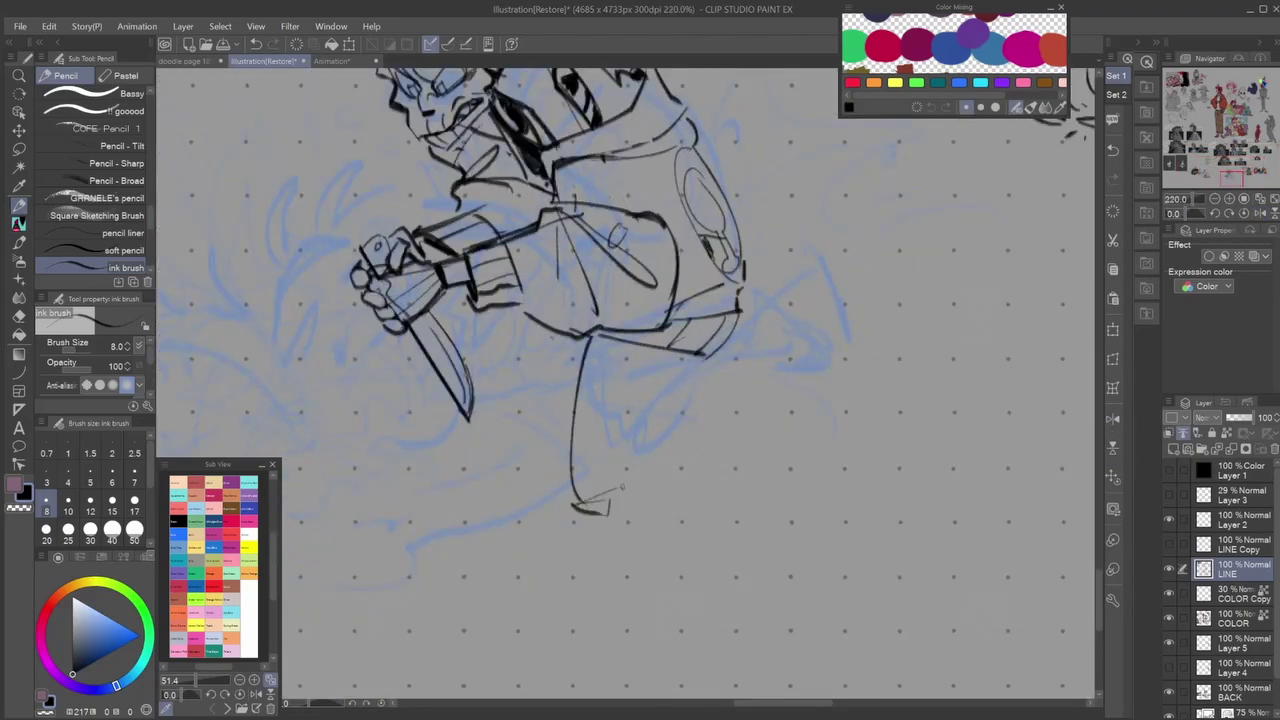
scroll(580, 505, "down", 1)
left_click_drag(621, 353, 604, 478)
mouse_move(601, 513)
left_mouse_down()
mouse_move(736, 433)
mouse_move(706, 432)
left_mouse_up()
left_click_drag(741, 418, 756, 446)
scroll(756, 446, "down", 2)
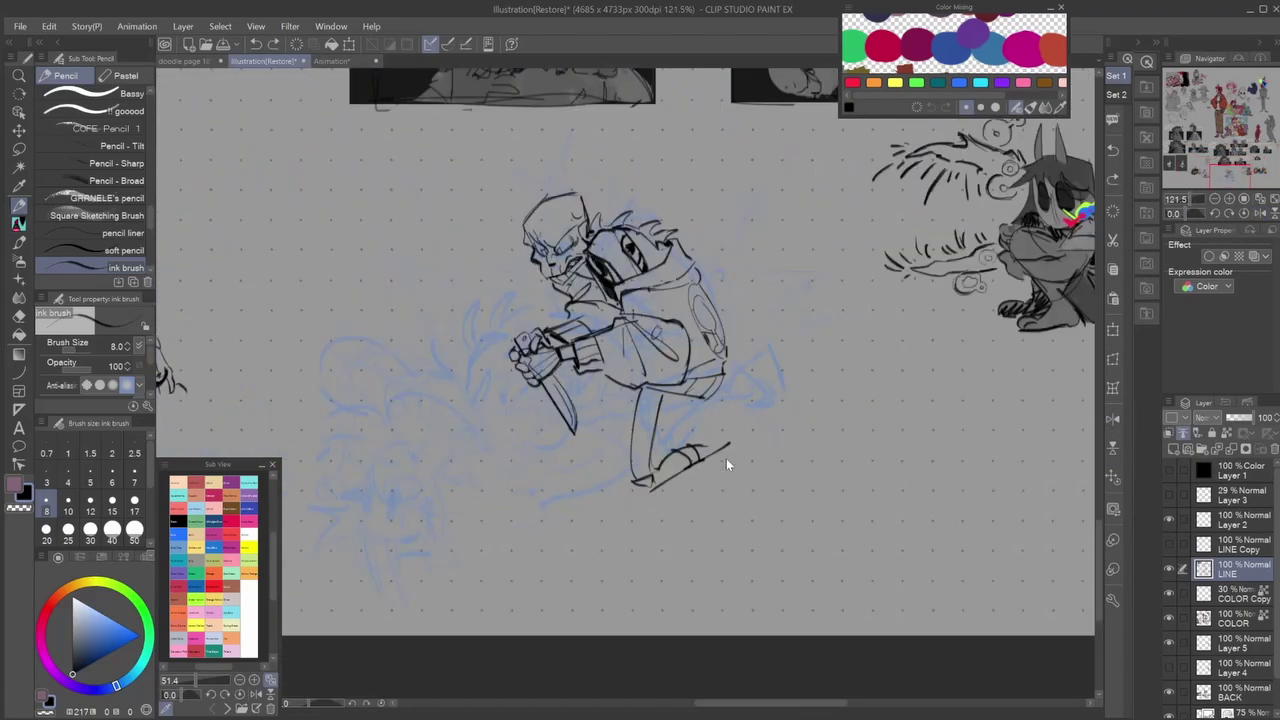
Undo the leg and foot strokes.
key("ctrl+z")
key("ctrl+z")
key("ctrl+z")
key("ctrl+z")
key("ctrl+z")
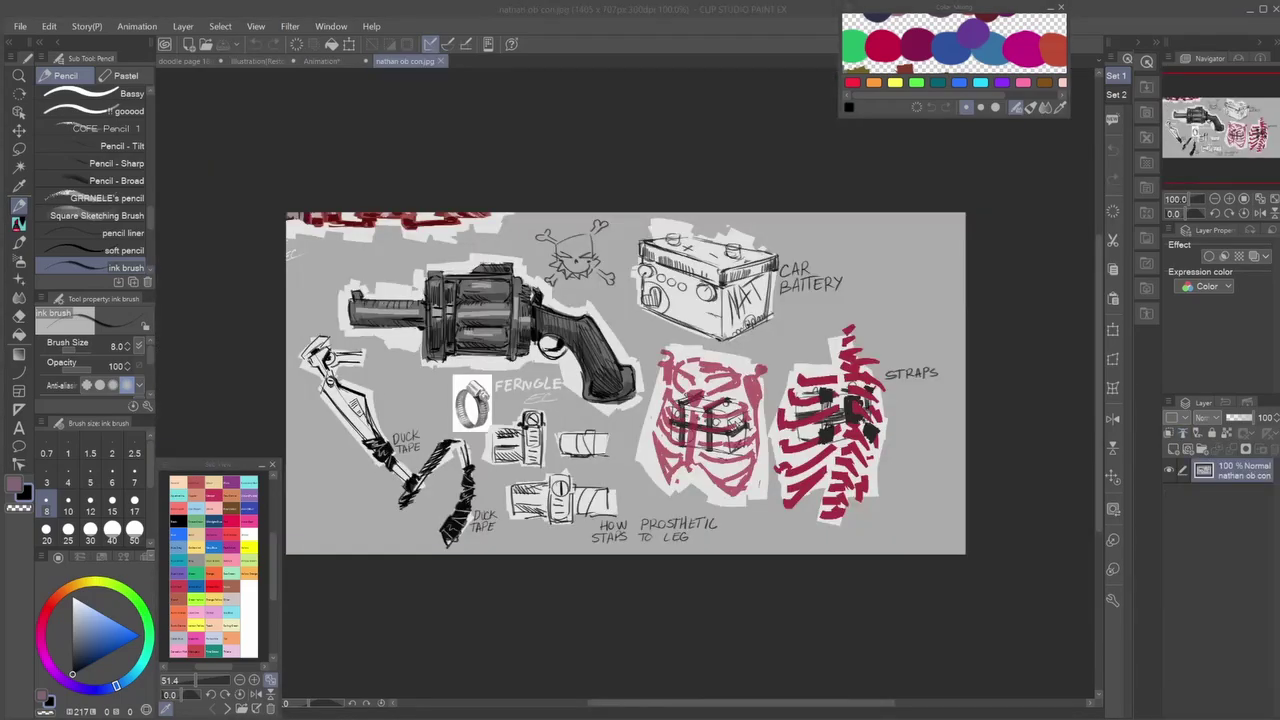
Add the proud re 1, n ref and FISH 3 images to nathan ob con.jpg and enlarge the canvas to 2417 x 2168 px.
key("ctrl+v")
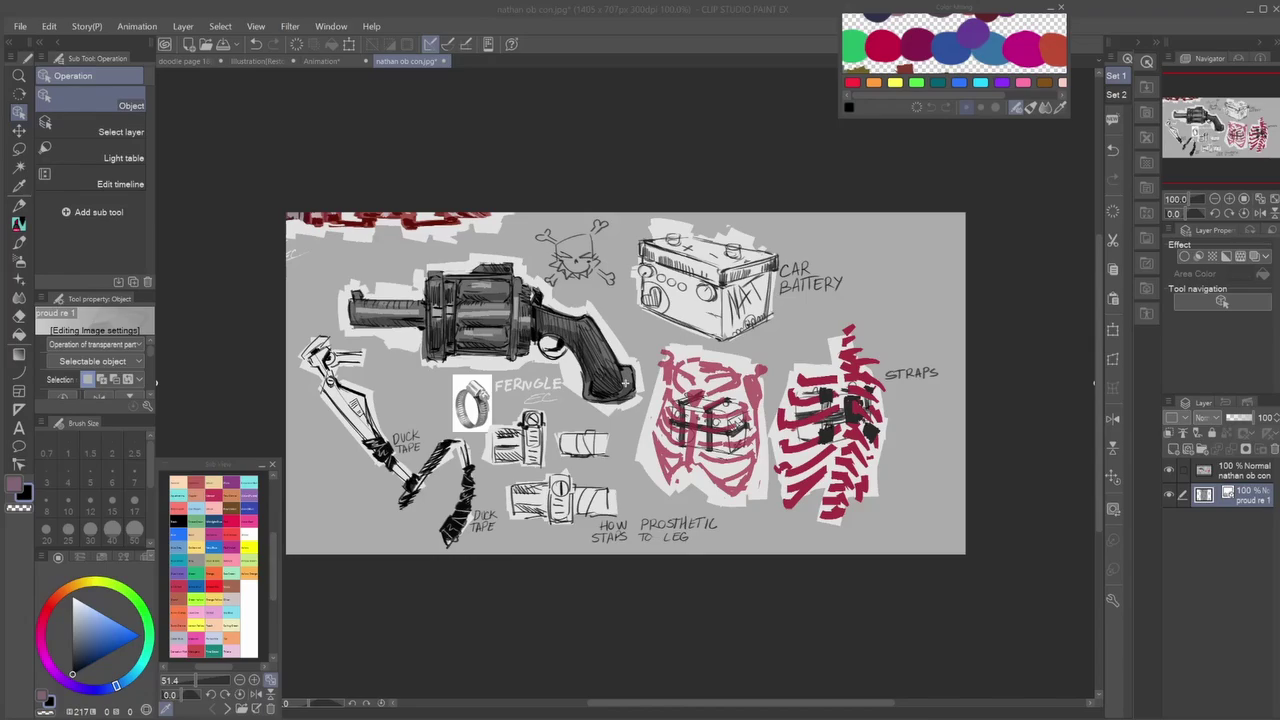
key("ctrl+v")
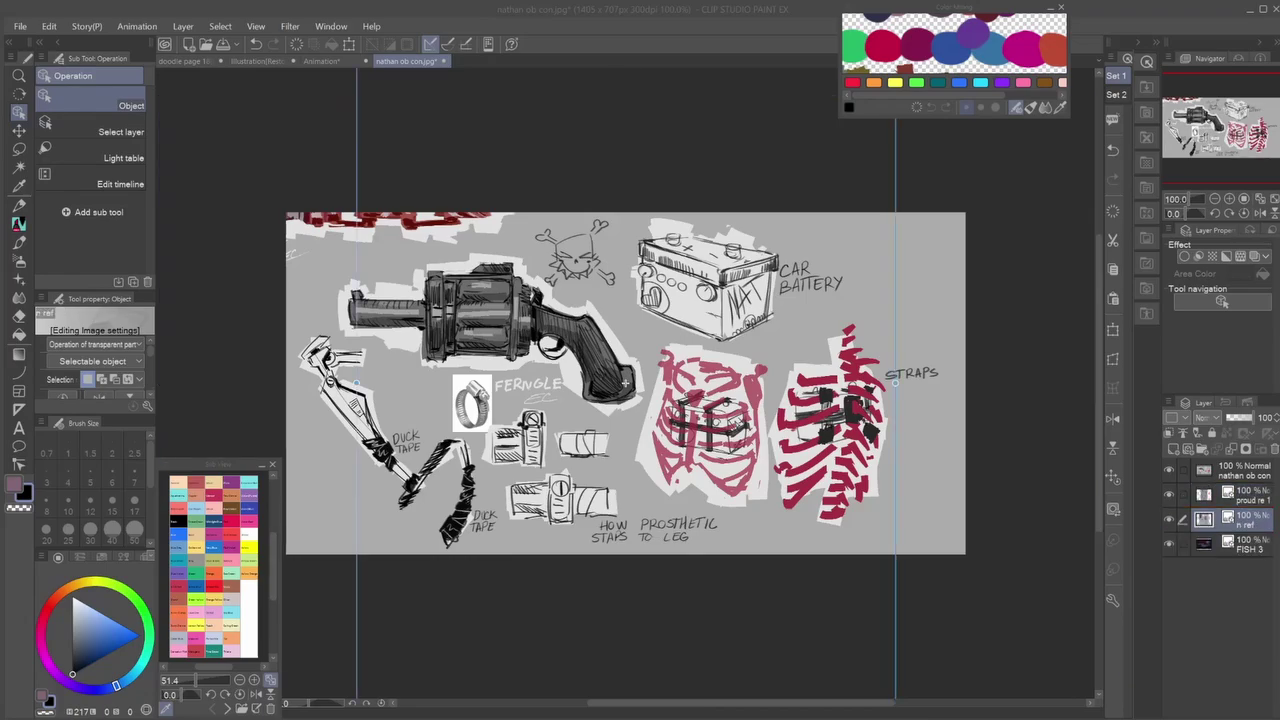
key("ctrl+v")
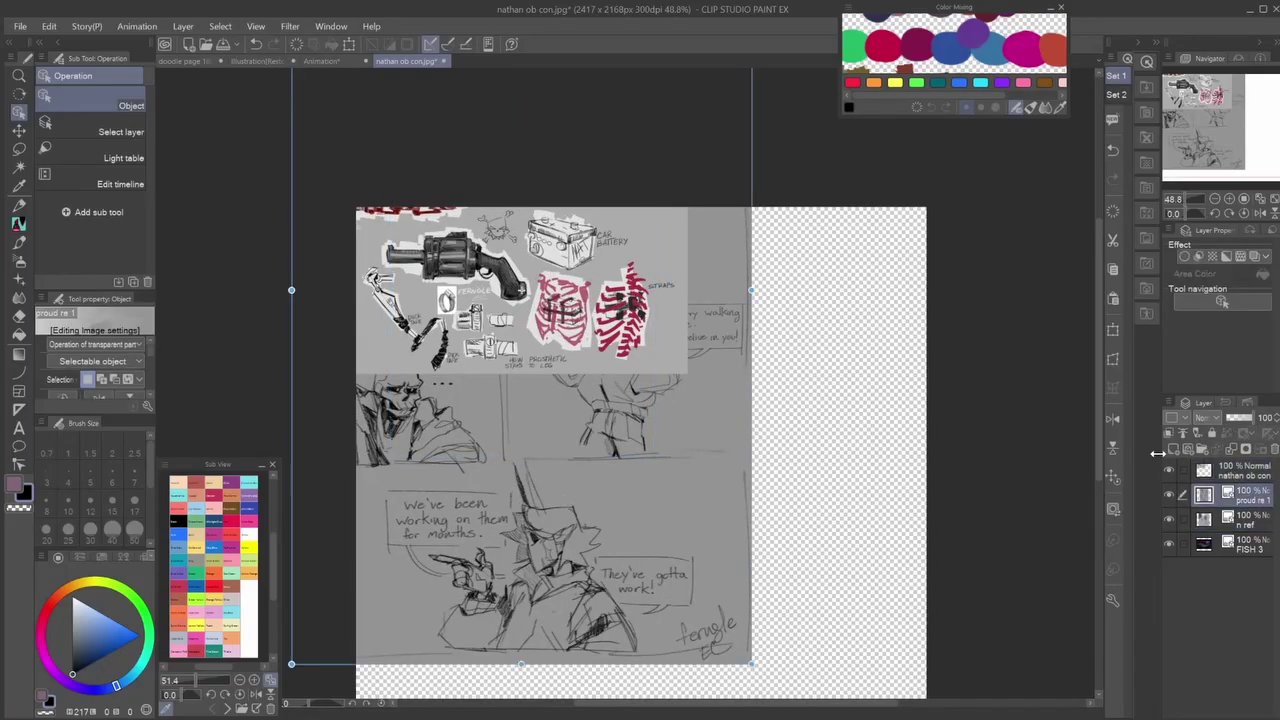
key("ctrl+v")
Place the cropped skeleton sketch under the revolver sheet, the coloured standing figure beside it and the FISH 3 picture beneath.
key("ctrl+t")
scroll(1051, 349, "down", 2)
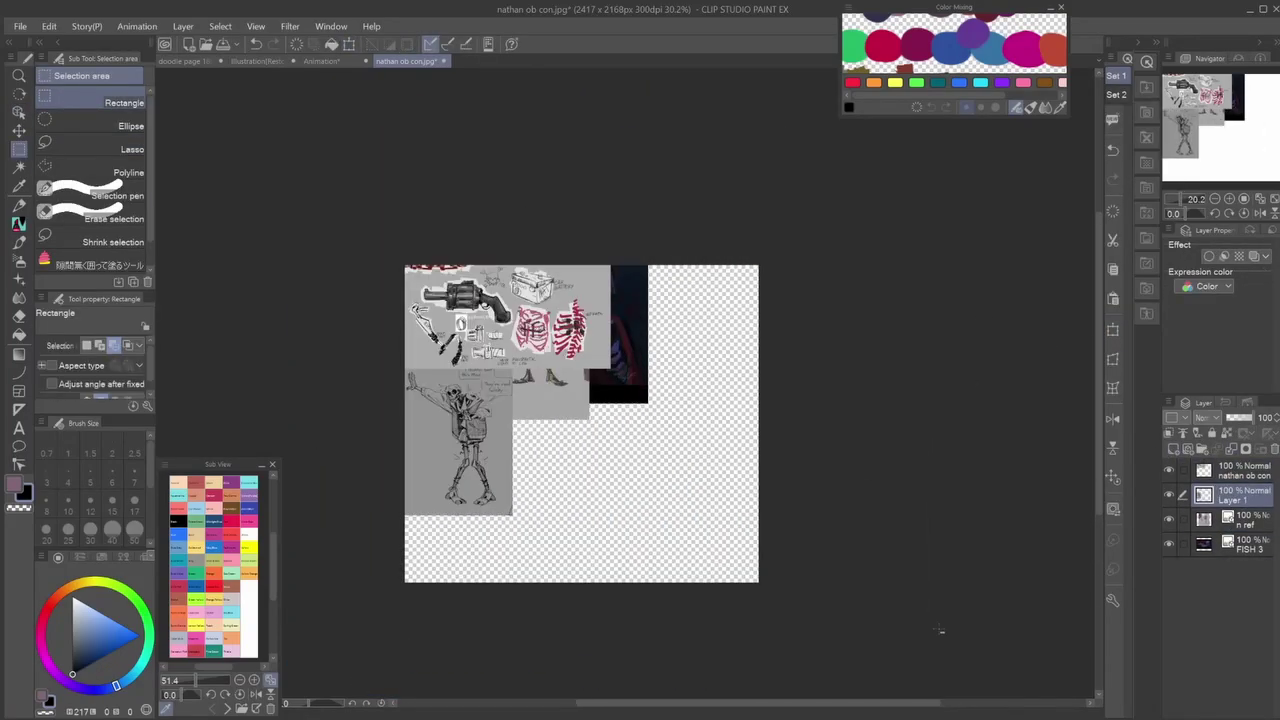
key("Return")
key("ctrl+t")
left_click_drag(638, 381, 459, 537)
key("Return")
scroll(802, 398, "up", 1)
scroll(802, 398, "up", 1)
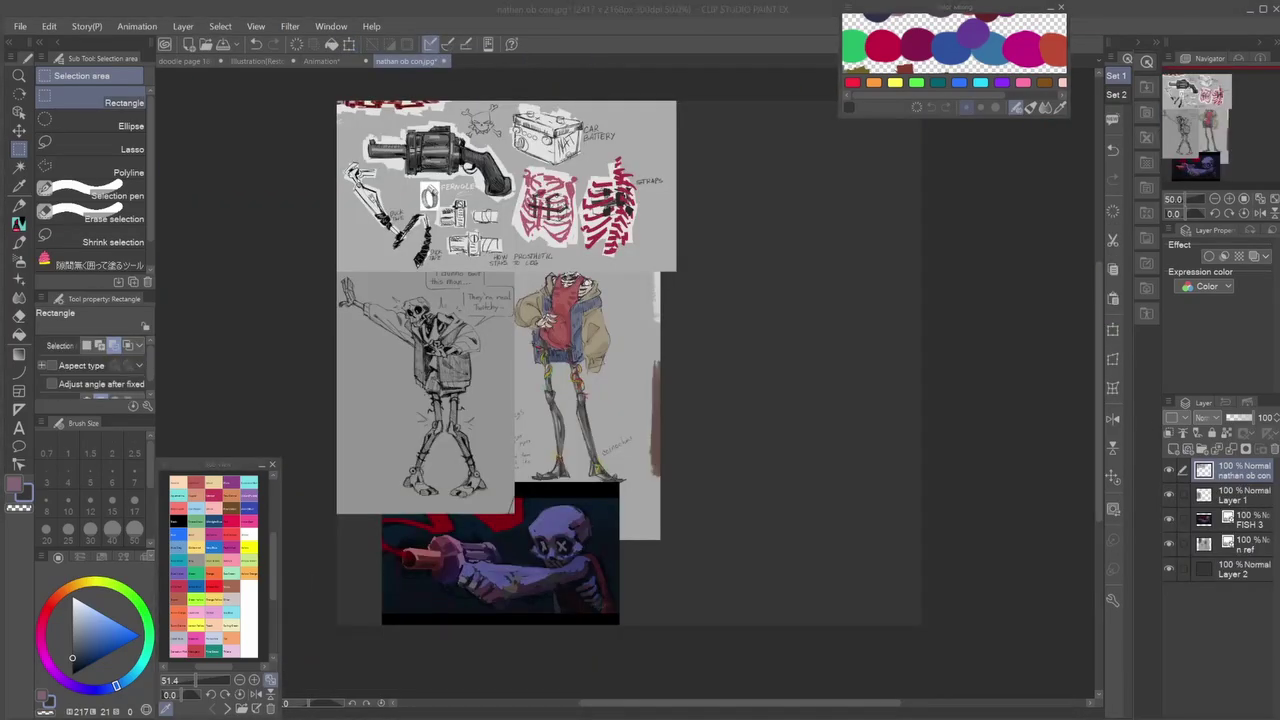
Paste the googles, FISH 6 and blowing off steam images, and resize and arrange them in the sheet's free space.
key("ctrl+v")
key("o")
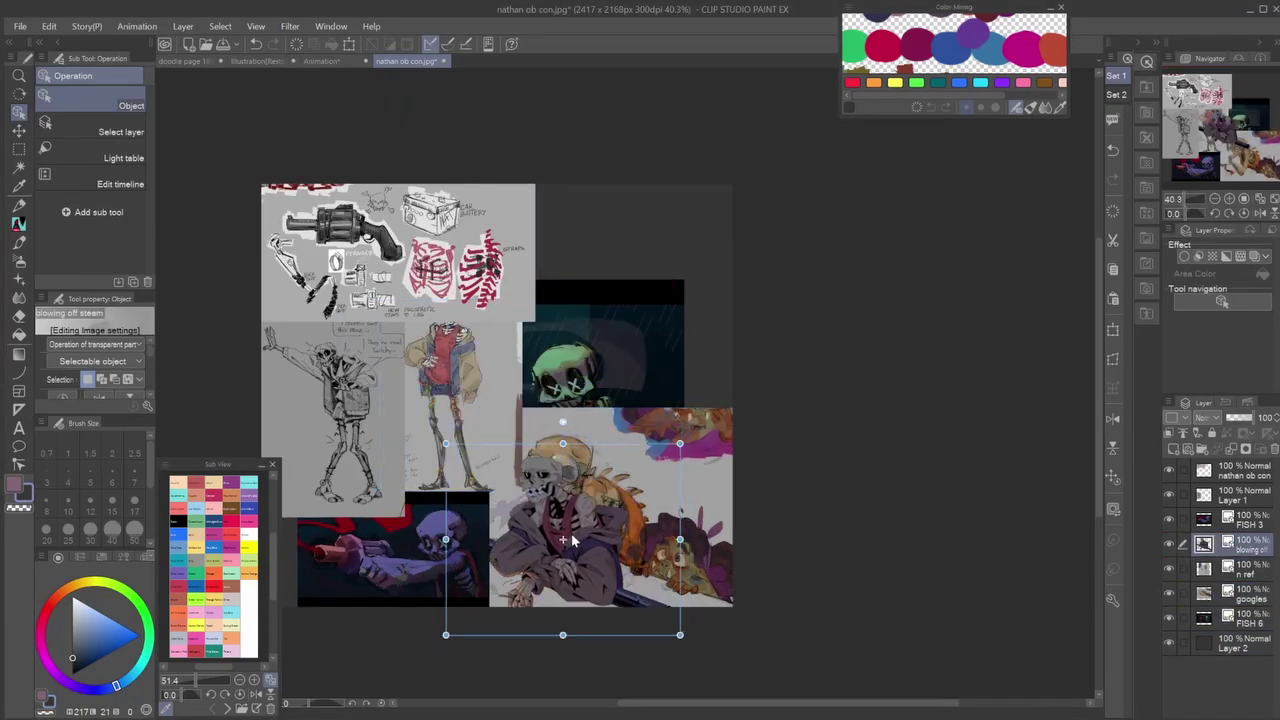
left_click_drag(572, 540, 590, 235)
left_click(540, 442)
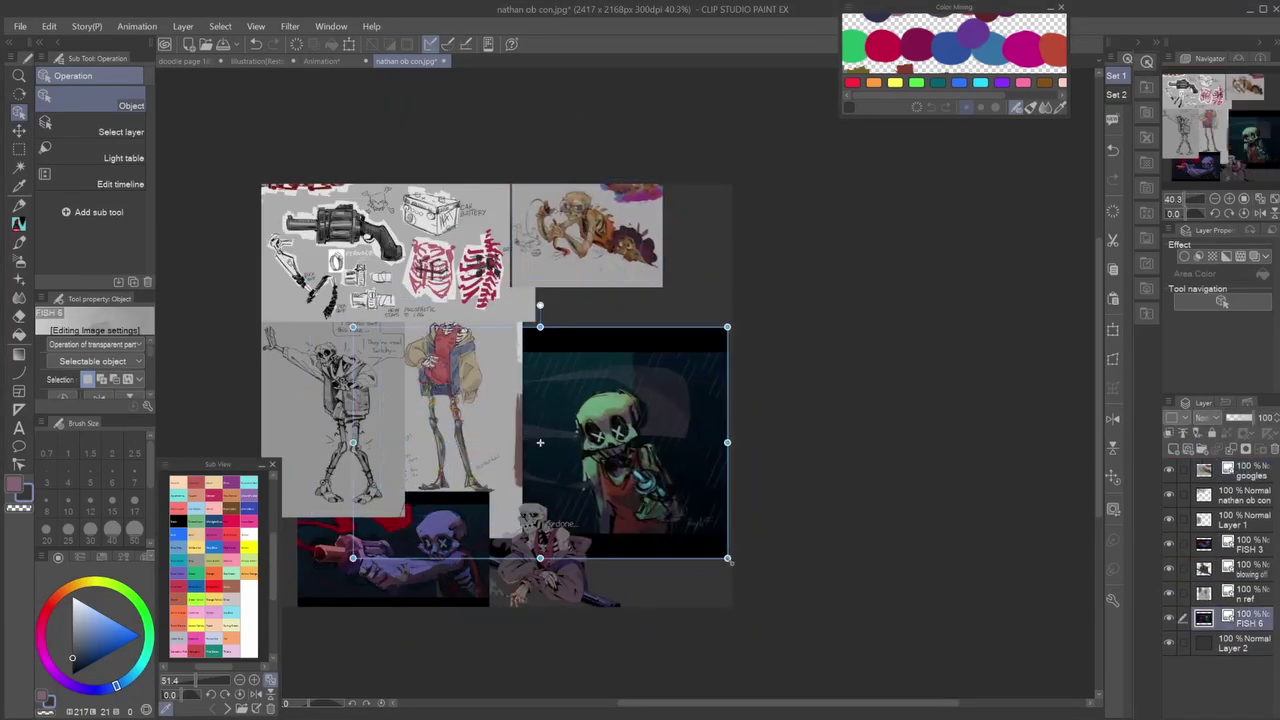
left_click_drag(727, 558, 619, 393)
left_click_drag(590, 235, 565, 435)
left_click_drag(629, 471, 698, 552)
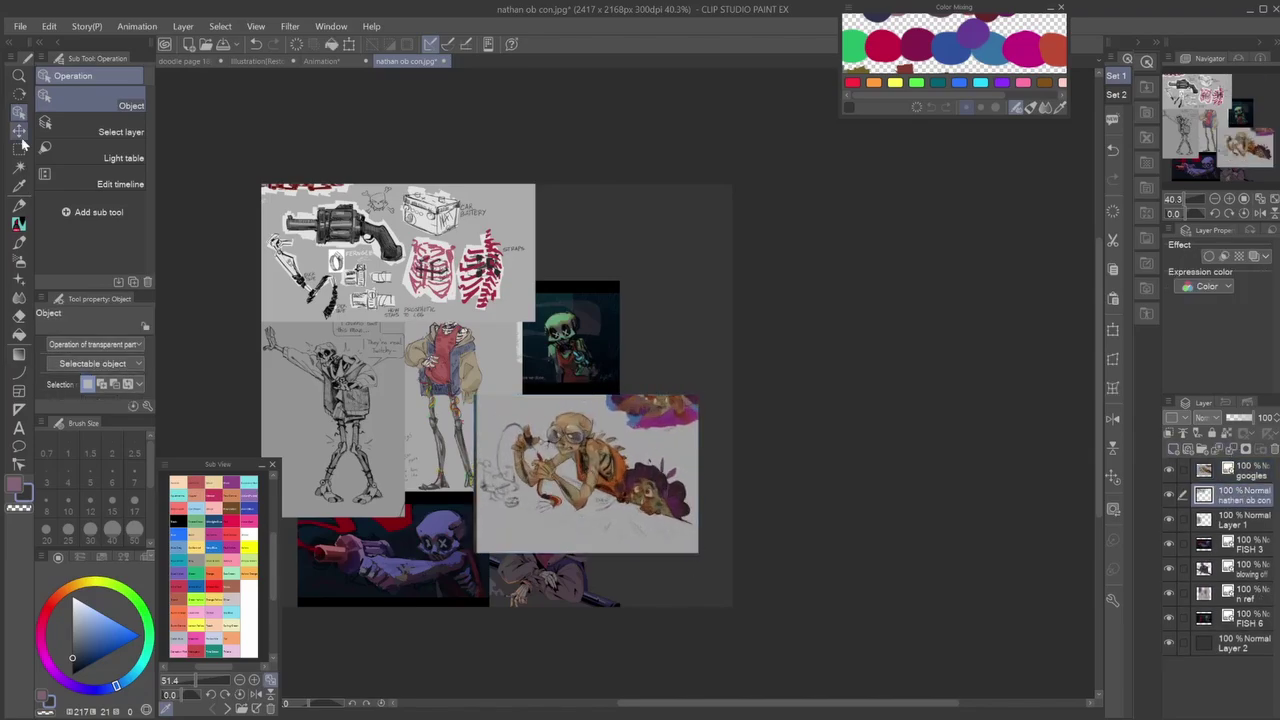
Cut out the goggled skeleton from the googles picture and place it beside the coloured standing figure's legs.
left_click(19, 147)
left_click_drag(570, 398, 565, 400)
left_click(430, 556)
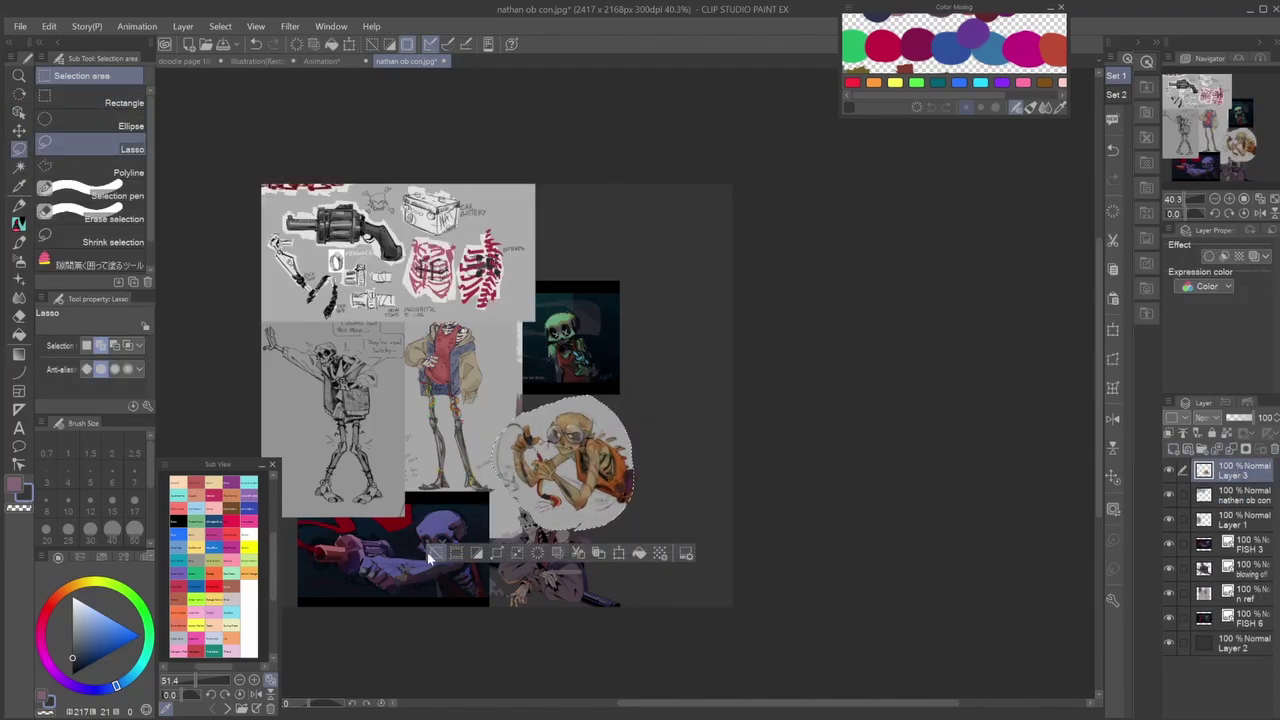
key("ctrl+t")
left_click_drag(565, 460, 545, 440)
key("Return")
Select the area covered by the arranged reference images and crop the canvas to it, 1874 px wide.
left_click(1230, 545)
key("o")
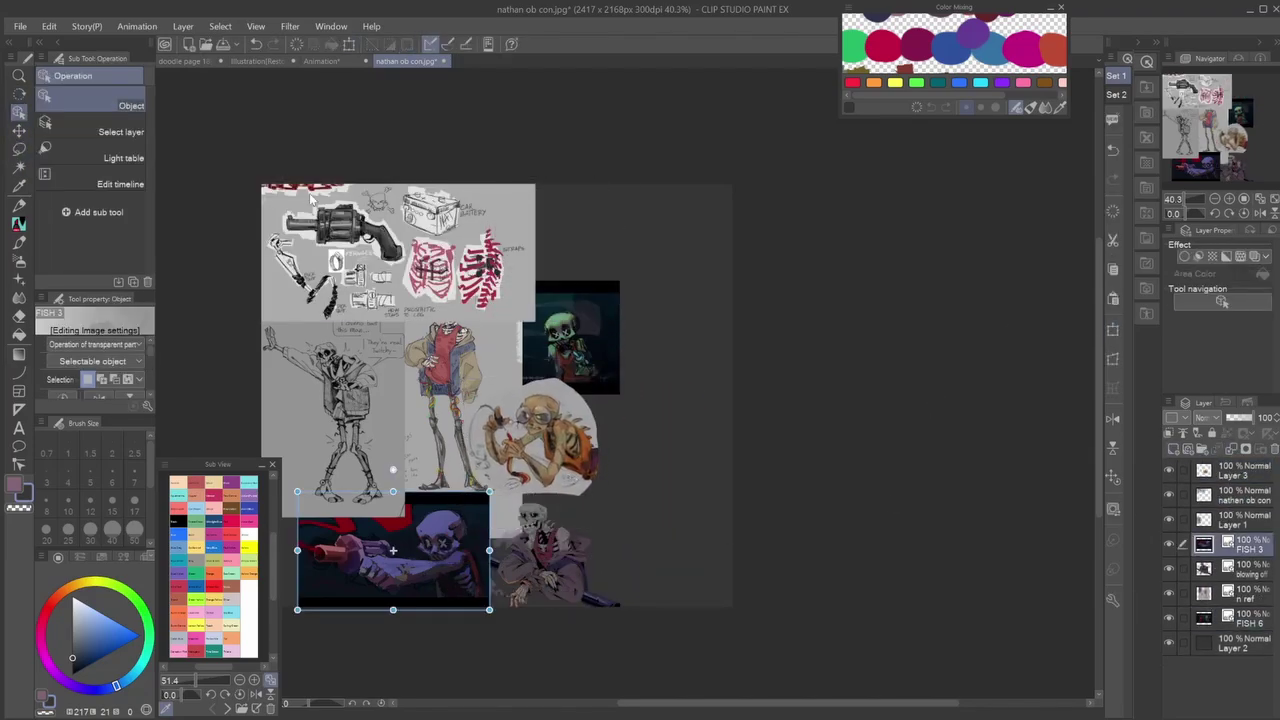
key("m")
left_click_drag(262, 185, 622, 607)
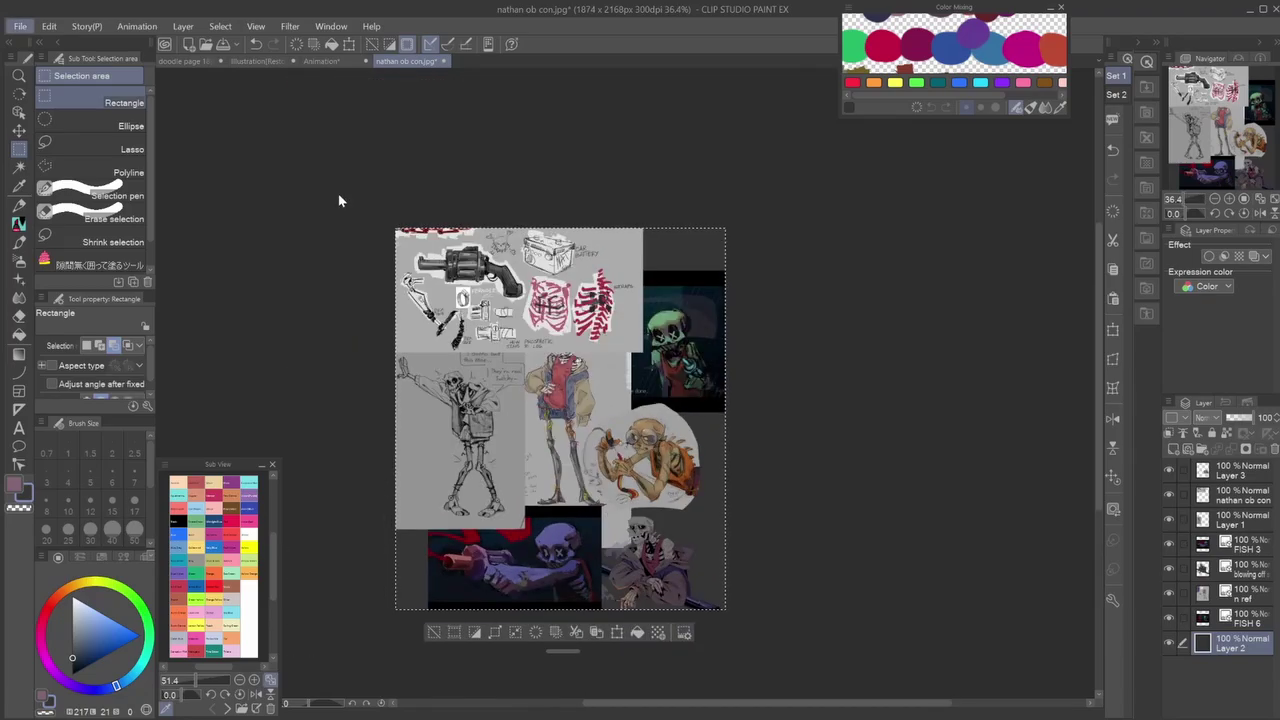
Close the reference sheet document, return to the illustration and bring the skeleton's legs into view in the Sub View.
left_click(443, 61)
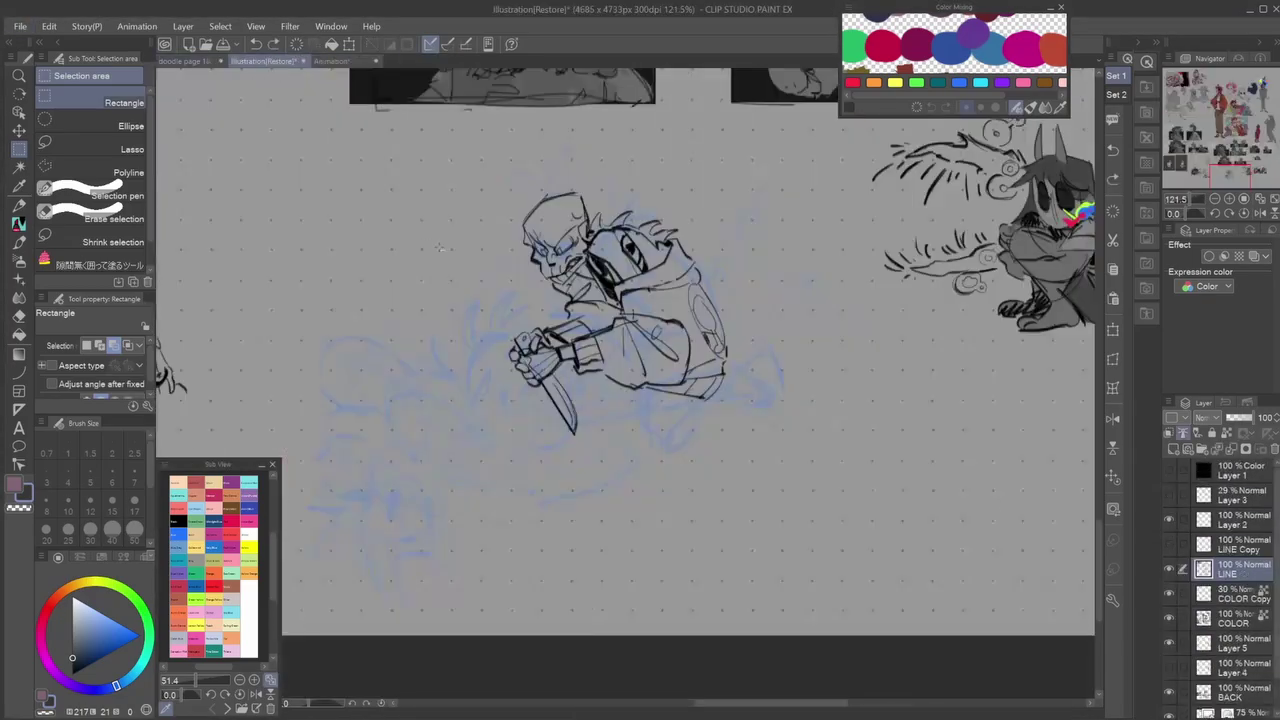
scroll(438, 248, "down", 2)
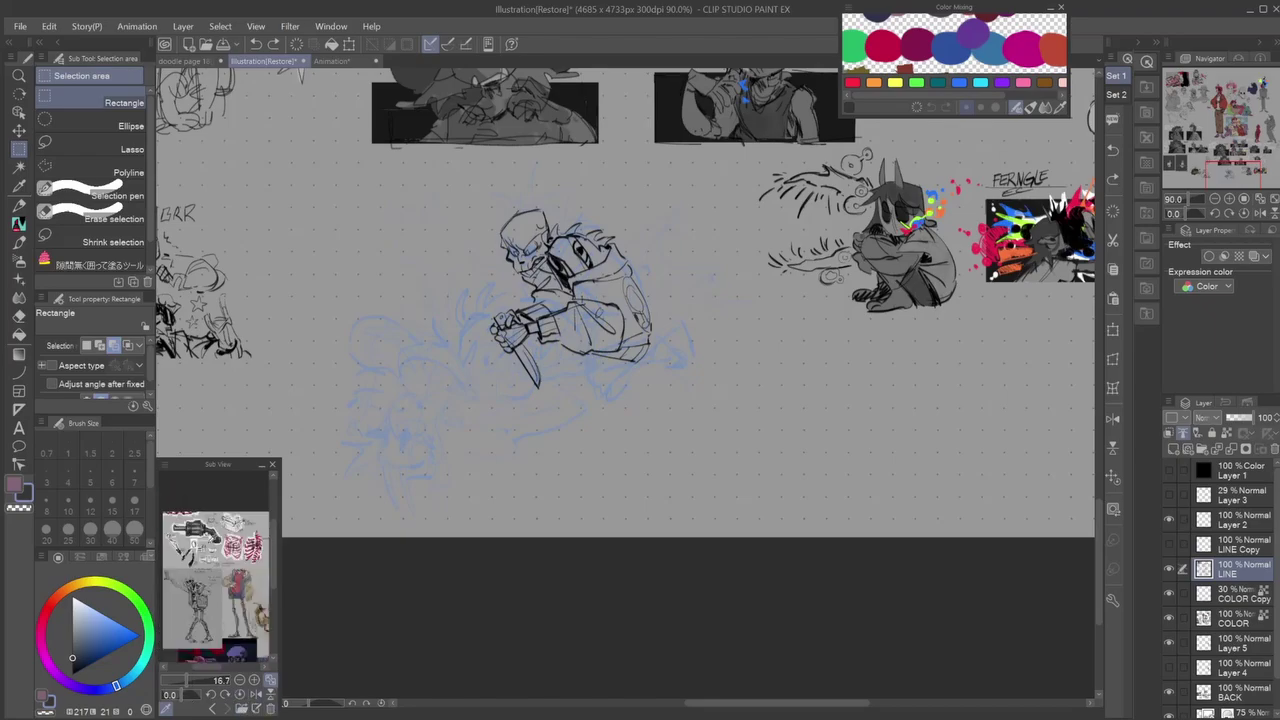
scroll(606, 360, "up", 3)
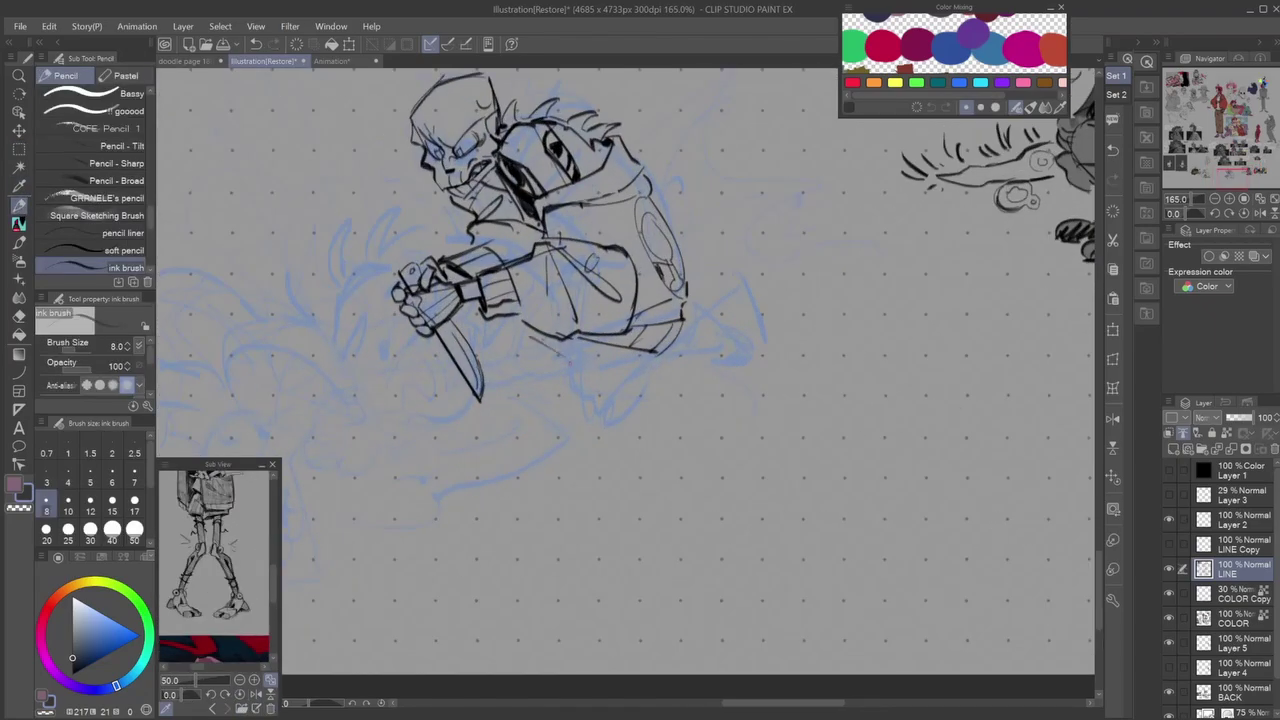
Try to ink a bent leg in black under the jacket, with a round knee joint, a shin and a foot.
key("x")
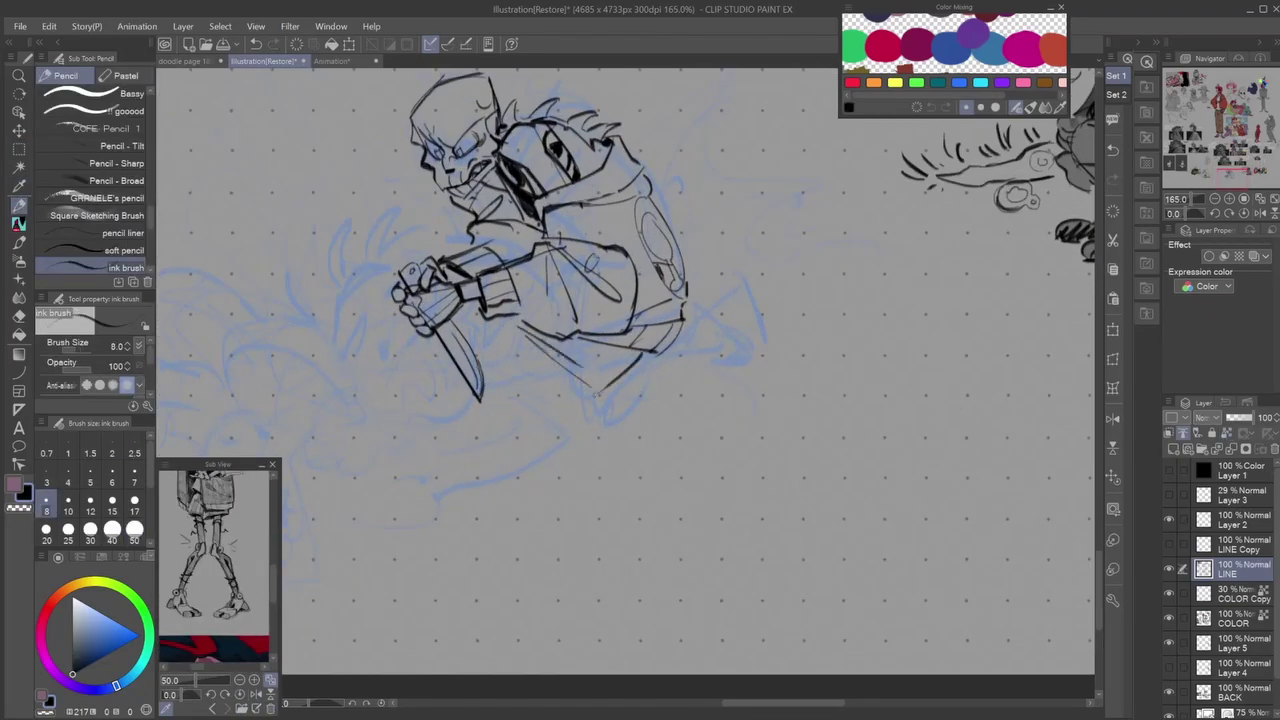
key("ctrl+z")
left_click_drag(636, 378, 570, 455)
mouse_move(662, 332)
left_mouse_down()
mouse_move(708, 350)
mouse_move(706, 412)
left_mouse_up()
left_click_drag(572, 410, 606, 452)
left_click_drag(558, 388, 574, 460)
key("h")
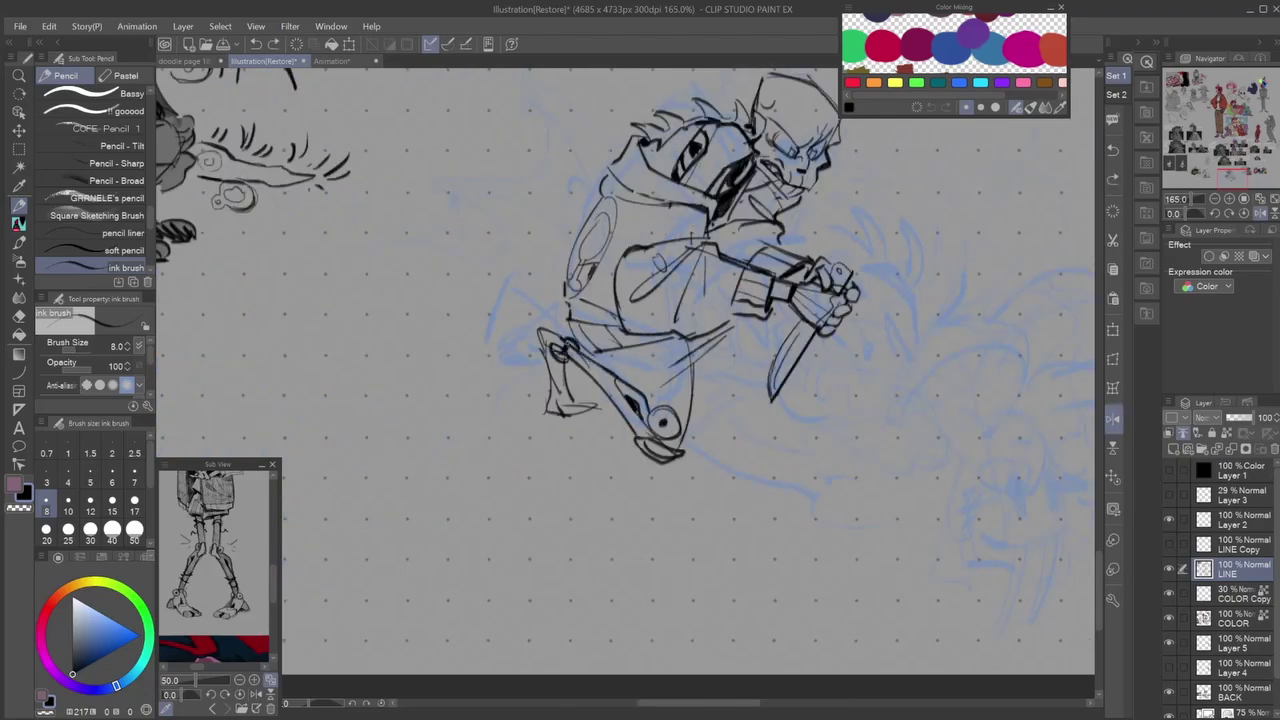
key("h")
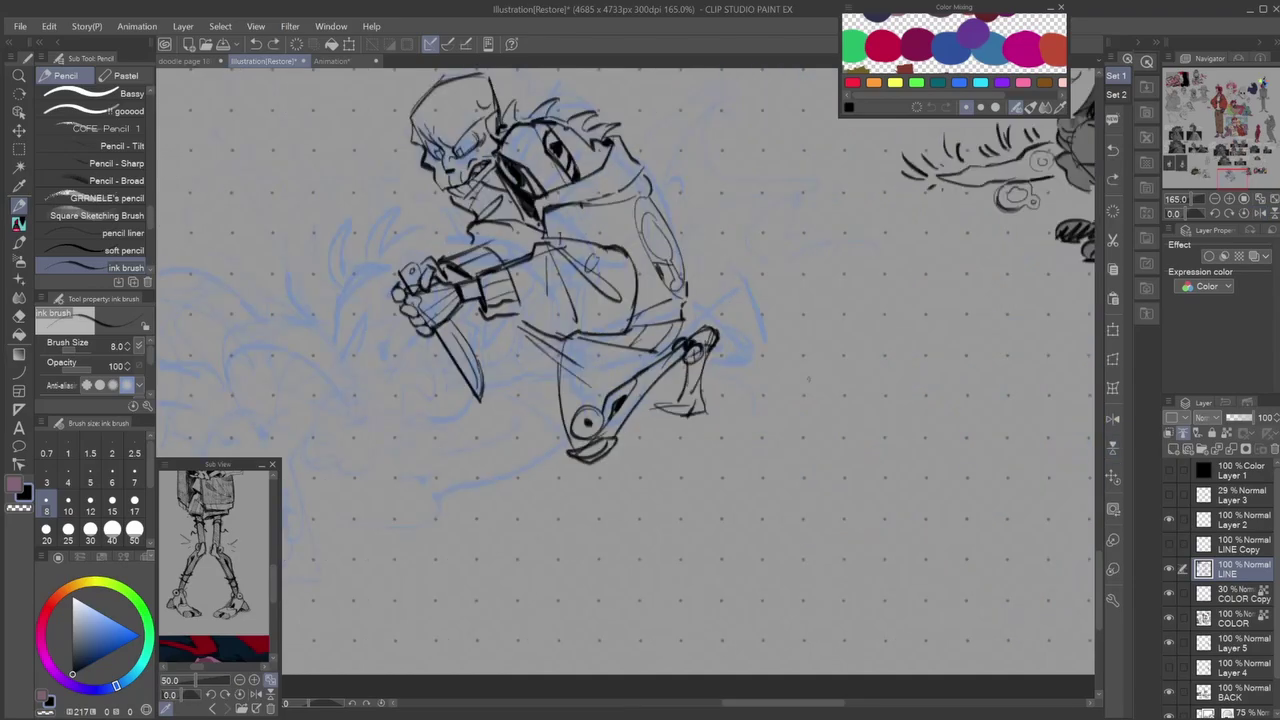
Try to refine the raised ankle and the dark-soled foot of the bent leg.
scroll(620, 400, "up", 3)
left_click_drag(668, 350, 666, 412)
left_click_drag(586, 444, 676, 460)
left_click_drag(672, 358, 670, 444)
key("ctrl+z")
key("ctrl+z")
key("ctrl+z")
key("ctrl+z")
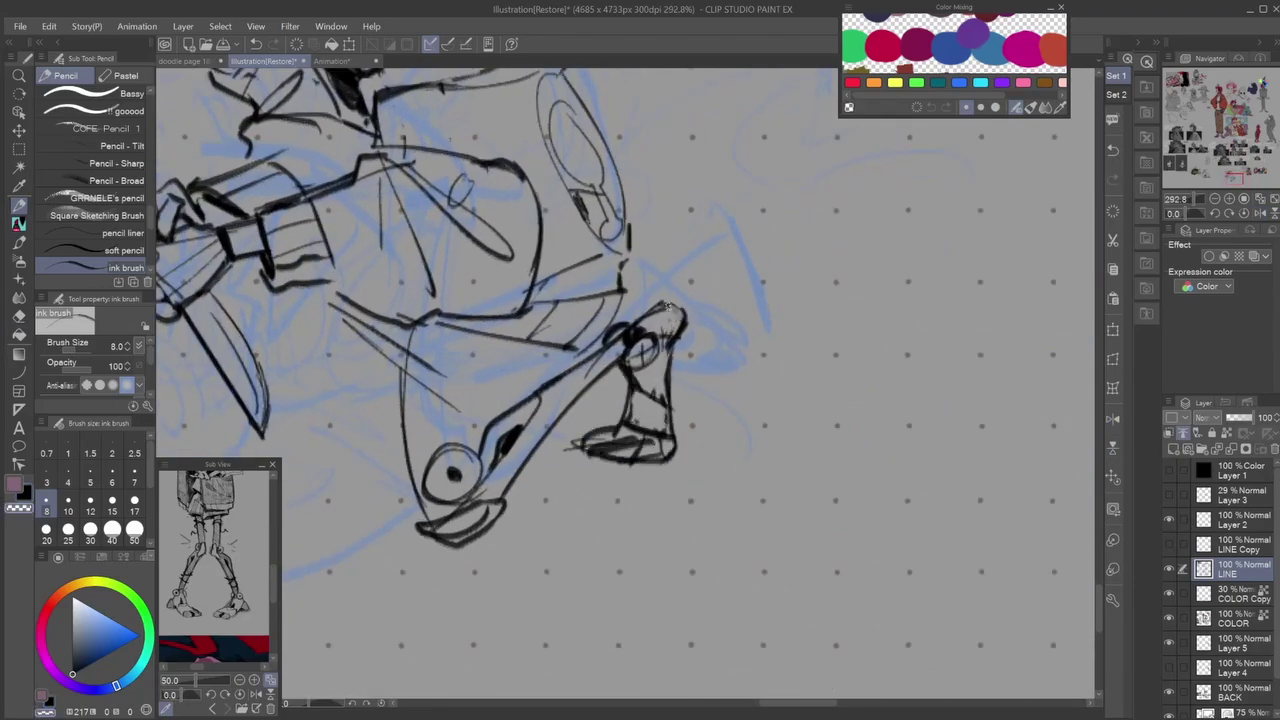
key("h")
key("ctrl+minus")
key("ctrl+minus")
key("ctrl+minus")
key("h")
scroll(620, 400, "up", 3)
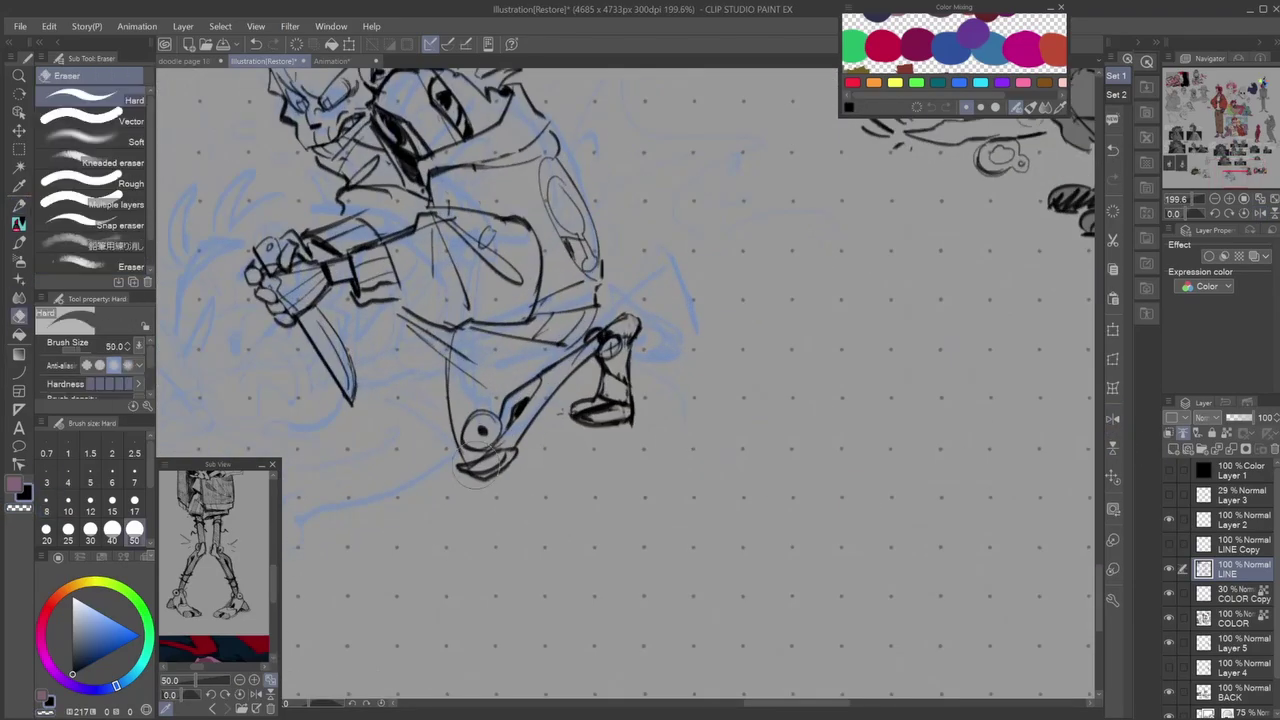
key("ctrl+0")
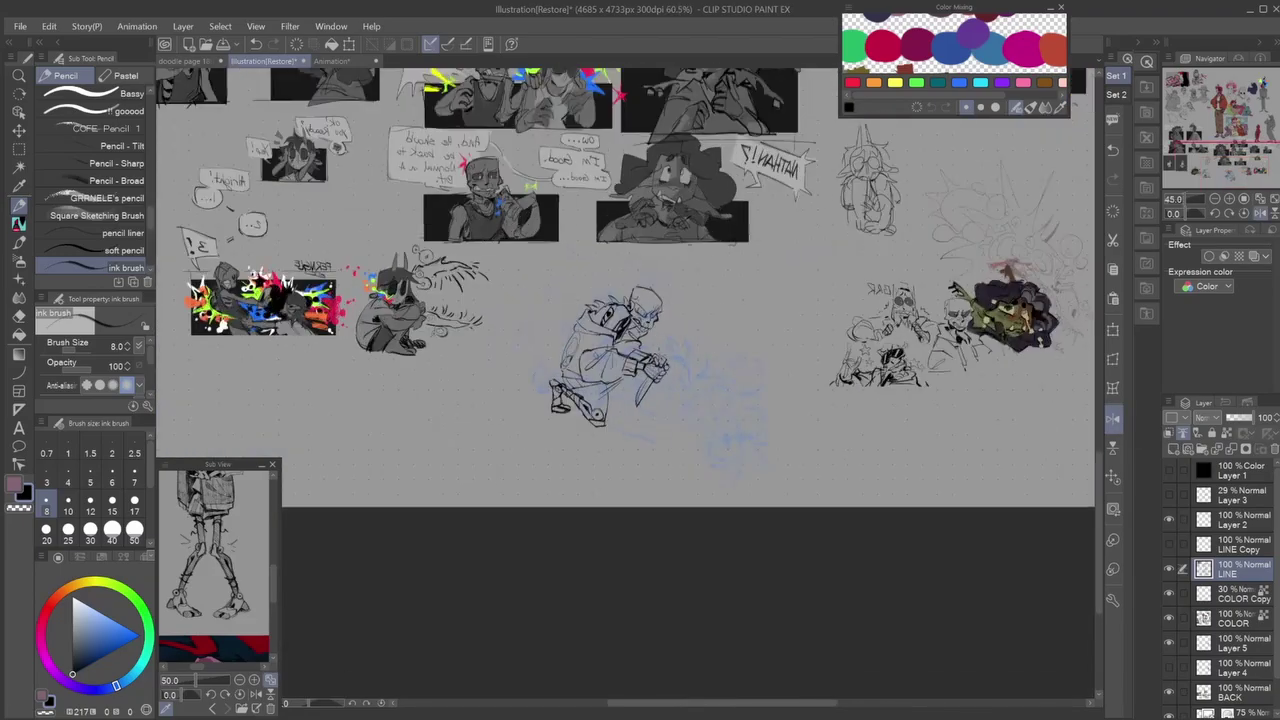
Try to lasso the inked leg and transform it.
key("h")
scroll(560, 450, "up", 5)
key("m")
left_click_drag(310, 320, 561, 589)
key("ctrl+t")
key("Return")
key("ctrl+0")
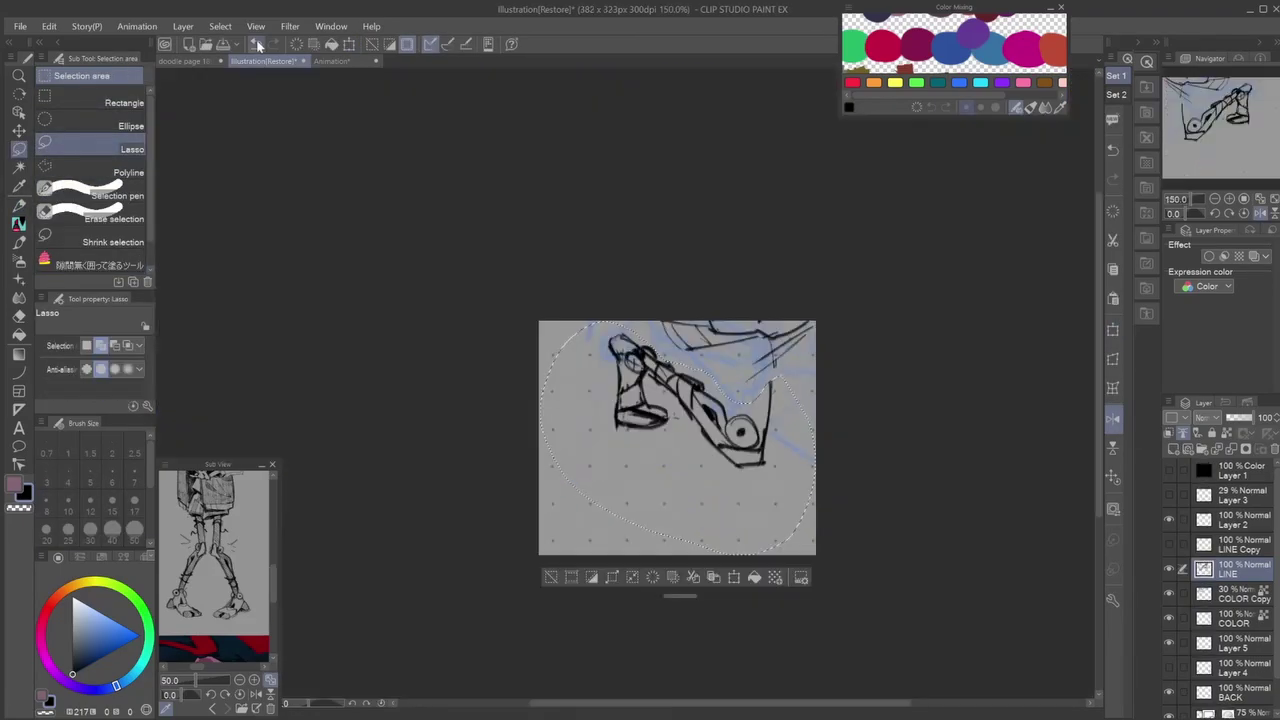
Try to rework the thigh lines and draw the shorts down to the bent knee.
key("h")
scroll(620, 380, "up", 3)
key("p")
key("ctrl+z")
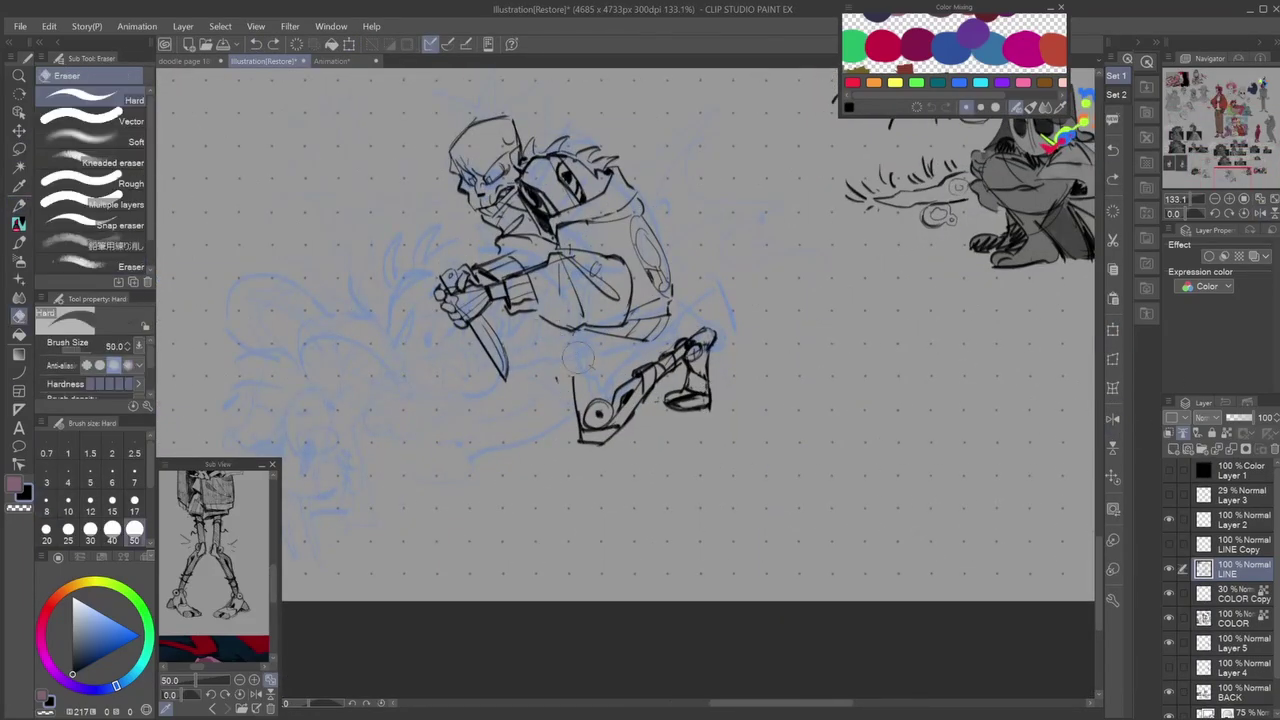
mouse_move(580, 330)
left_mouse_down()
mouse_move(640, 376)
mouse_move(549, 376)
left_mouse_up()
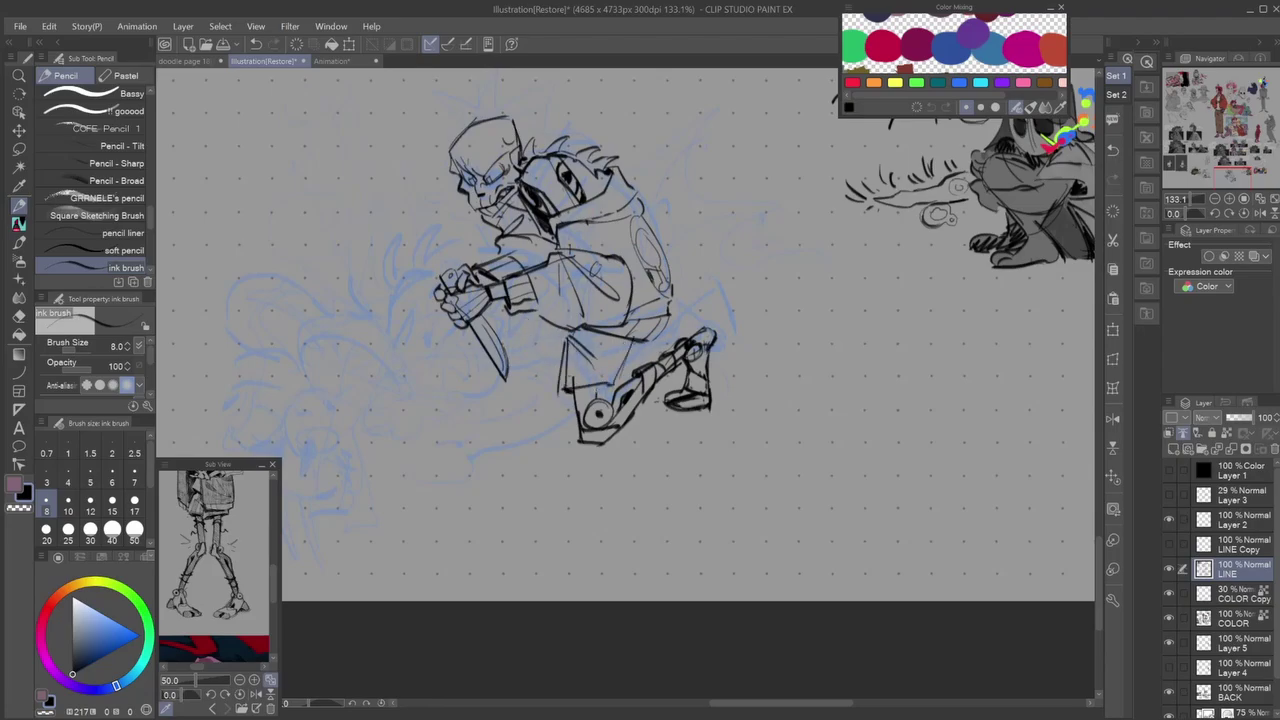
Lasso the blue rough sketch around the figure on the COLOR Copy layer and transform it slightly.
scroll(581, 416, "down", 5)
scroll(640, 350, "up", 4)
key("m")
left_click(1240, 595)
left_click_drag(625, 625, 808, 335)
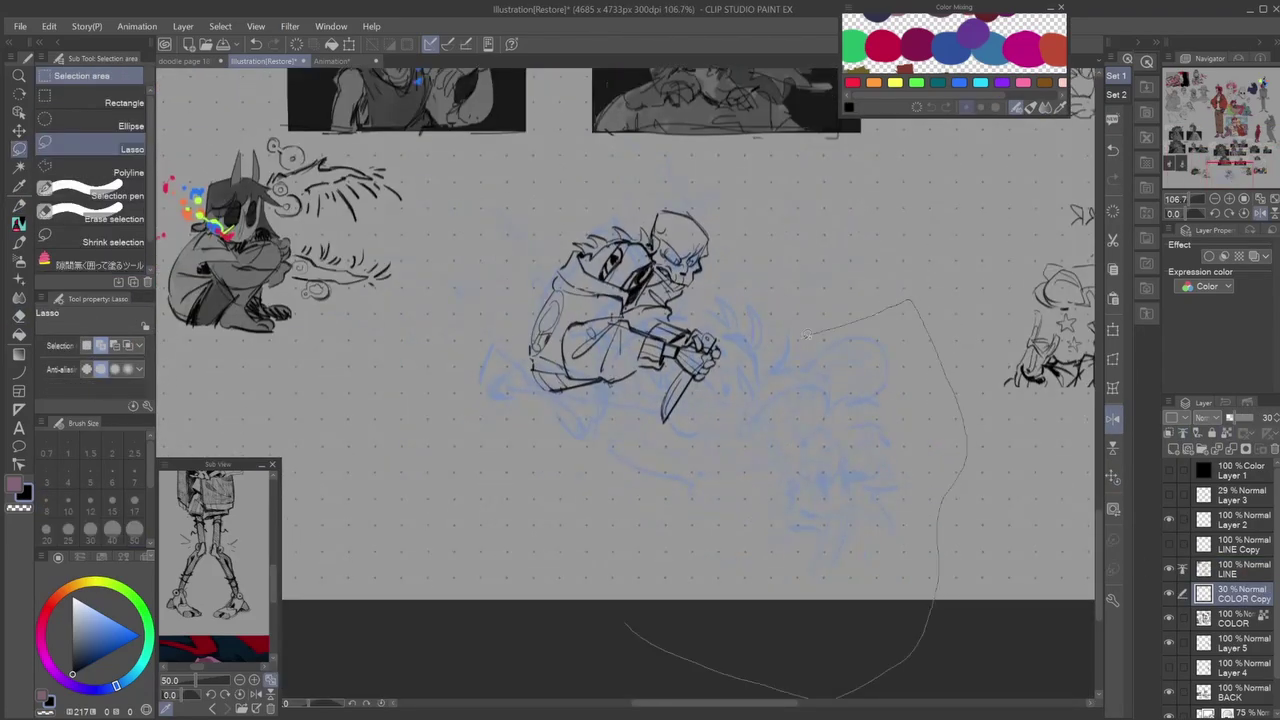
key("ctrl+t")
key("Return")
Sketch both legs and feet in dark blue with the ink brush on the COLOR Copy layer, along with ground guide lines.
key("p")
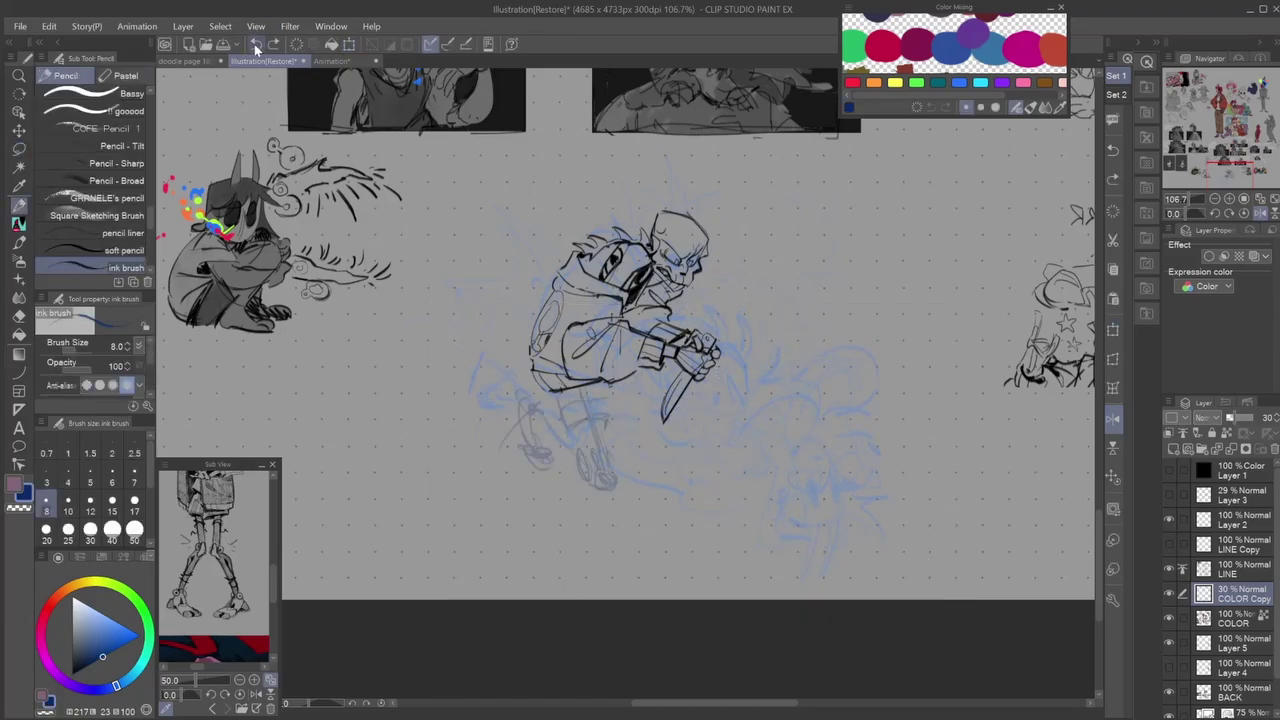
left_click_drag(538, 398, 572, 424)
left_click_drag(592, 386, 598, 426)
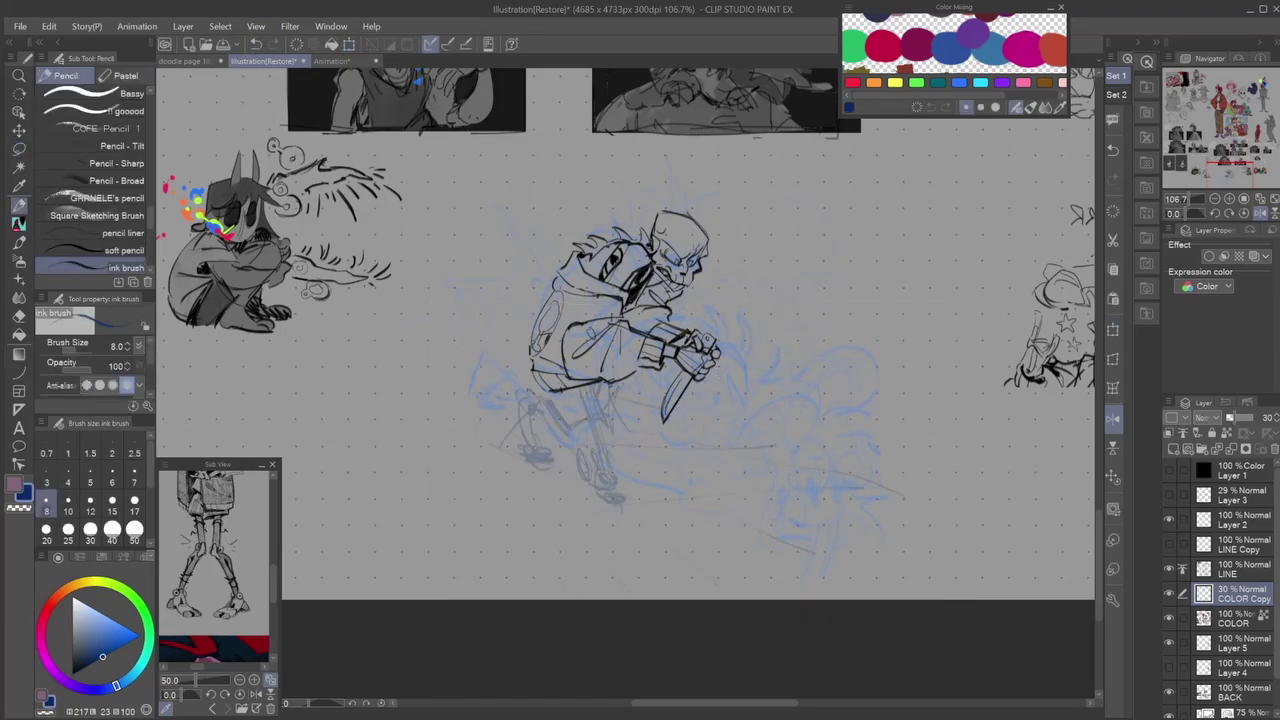
key("h")
left_click_drag(624, 382, 640, 402)
left_click_drag(588, 368, 620, 384)
key("h")
key("h")
left_click_drag(664, 424, 682, 446)
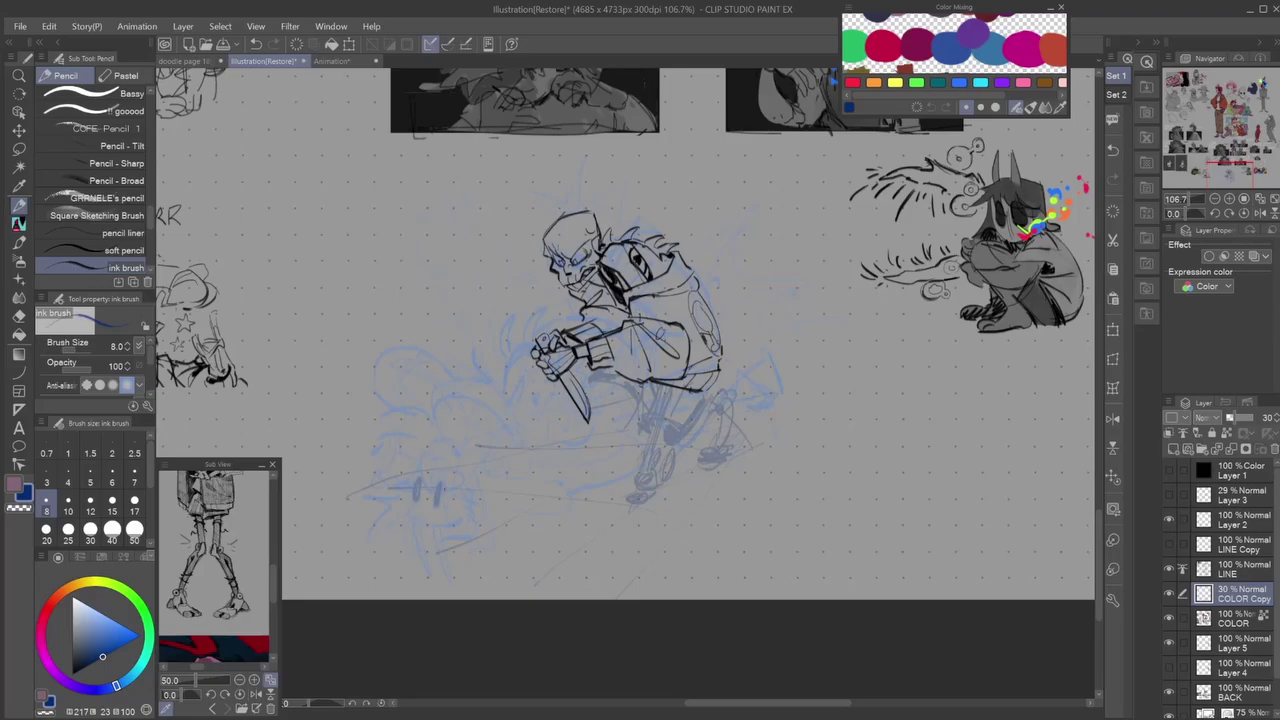
Rough in the jagged shape beneath the knife and the connecting lines toward the character's hips.
scroll(640, 330, "down", 5)
scroll(640, 330, "up", 6)
left_click_drag(656, 342, 718, 378)
left_click_drag(540, 332, 642, 422)
left_click_drag(512, 274, 526, 406)
key("ctrl+z")
key("h")
scroll(640, 330, "down", 2)
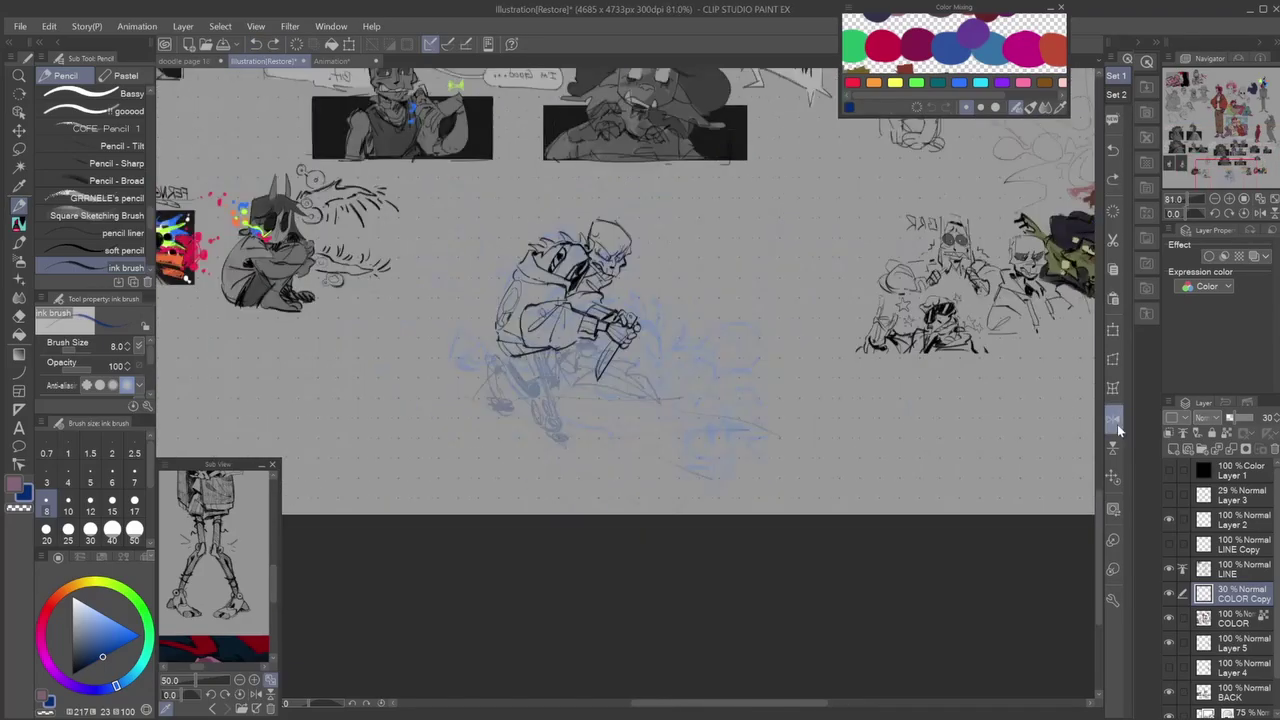
Ink the shorts over the leg sketch on the LINE layer, with folds and a dark shaded hem opening.
scroll(640, 330, "up", 3)
key("h")
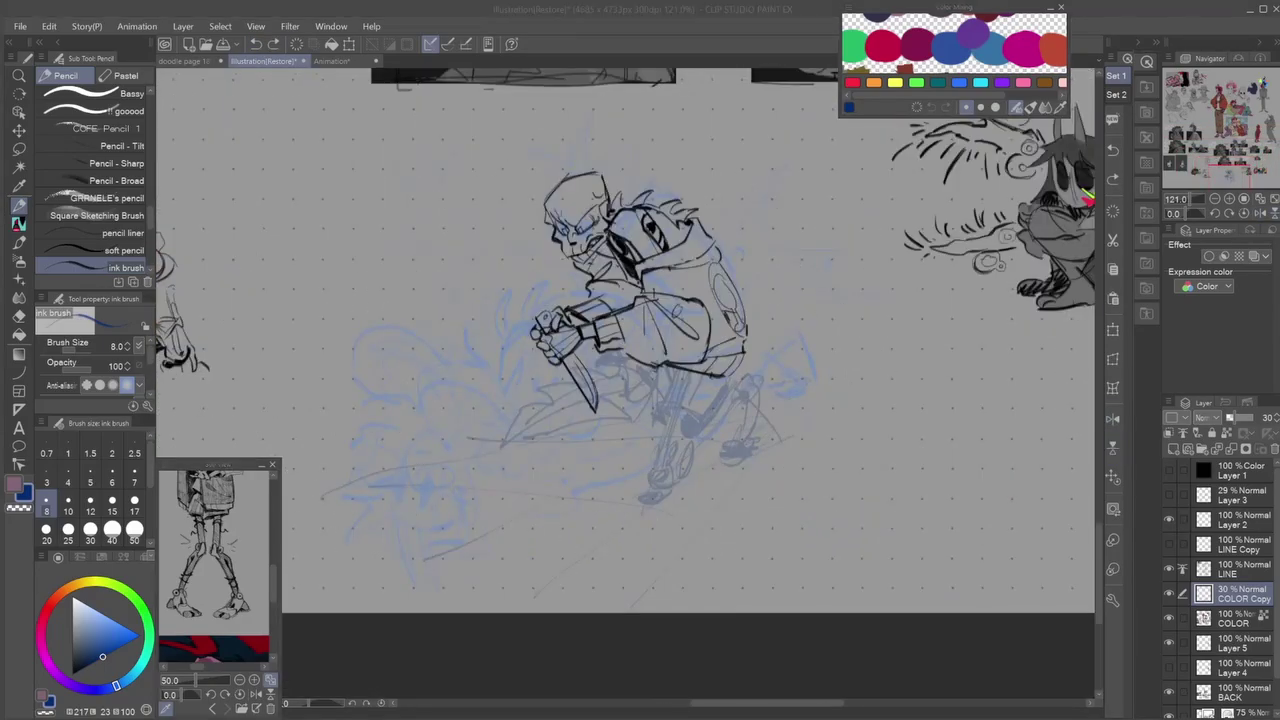
key("h")
scroll(640, 330, "down", 2)
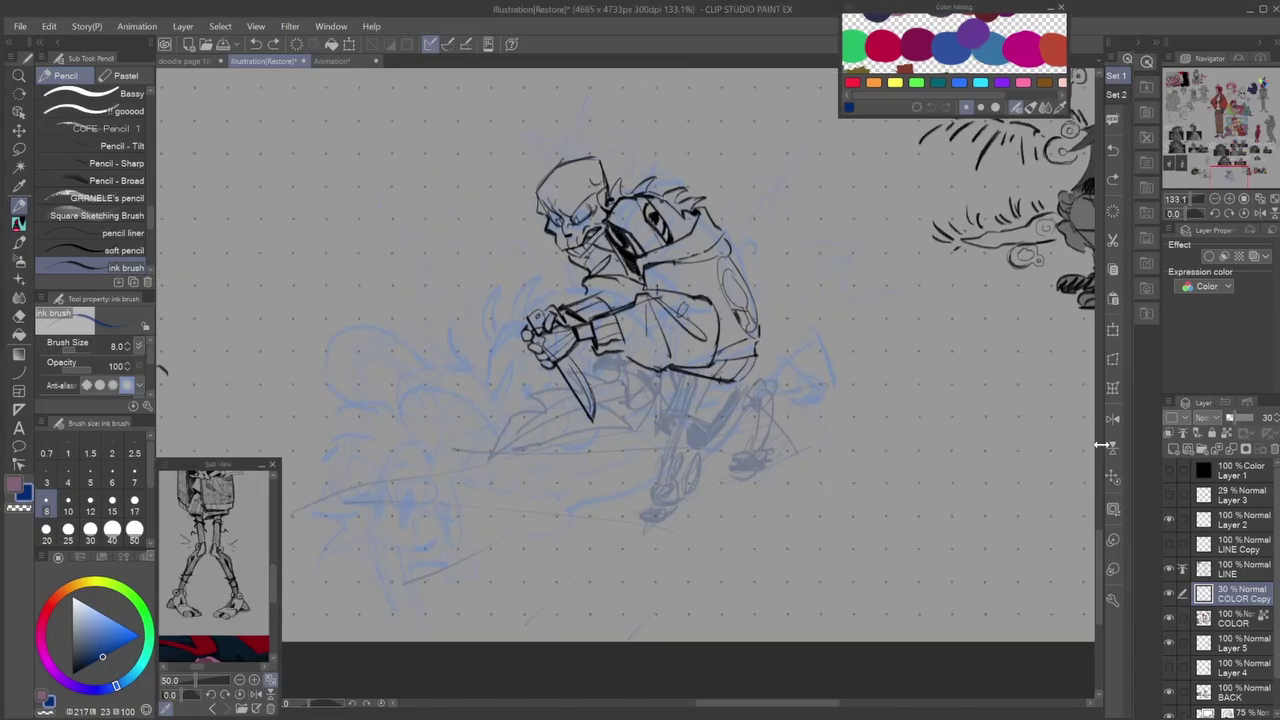
key("h")
scroll(640, 330, "up", 2)
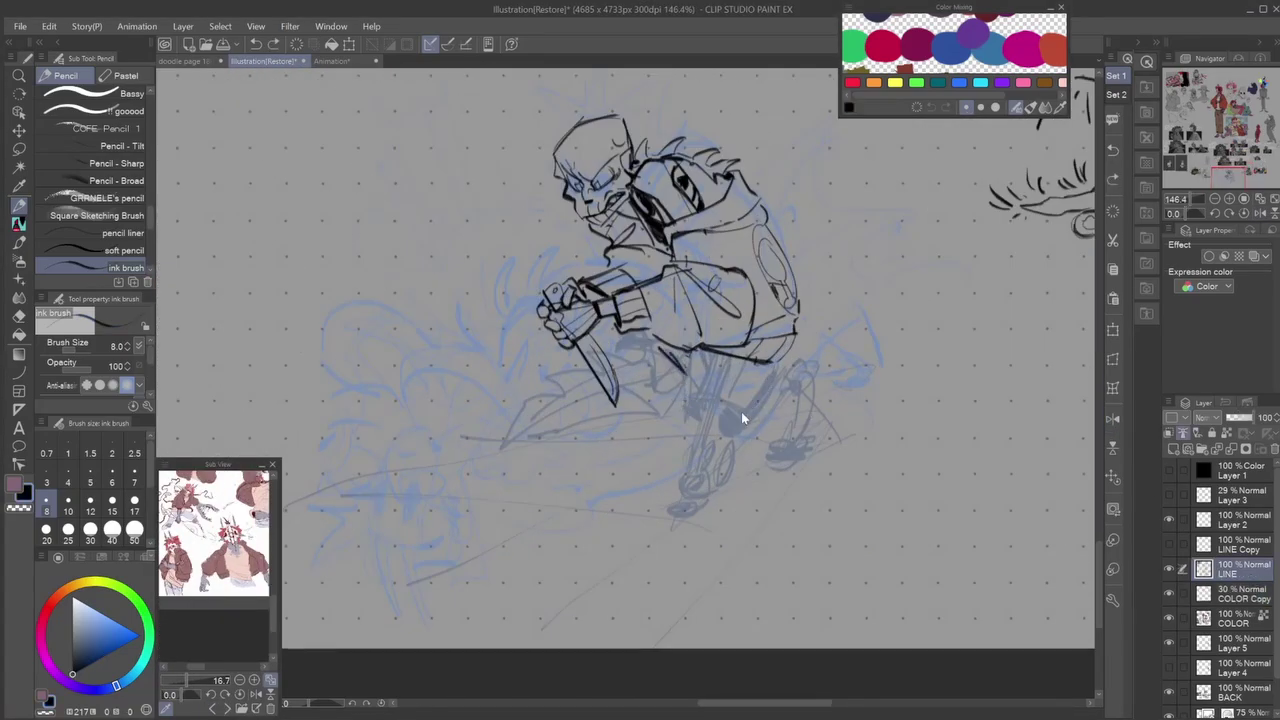
key("ctrl+z")
key("h")
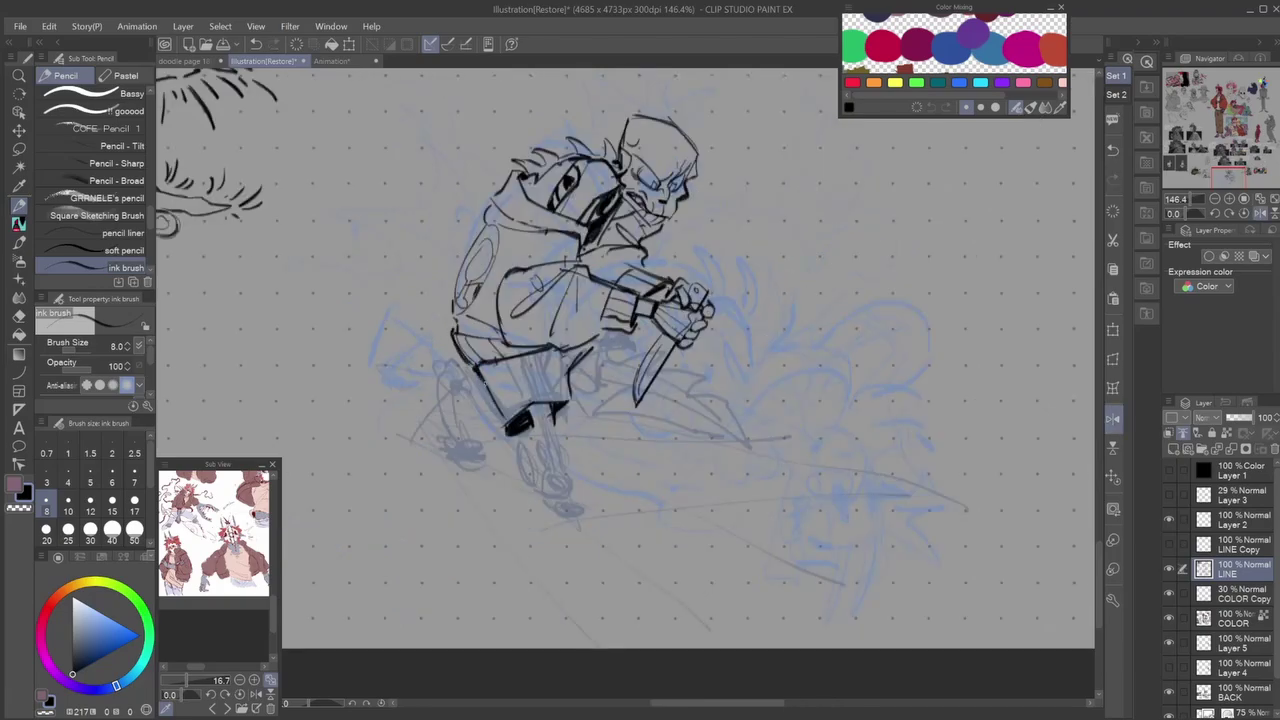
left_click_drag(500, 378, 484, 426)
key("ctrl+z")
mouse_move(478, 366)
left_mouse_down()
mouse_move(508, 430)
mouse_move(562, 404)
mouse_move(560, 424)
left_mouse_up()
key("h")
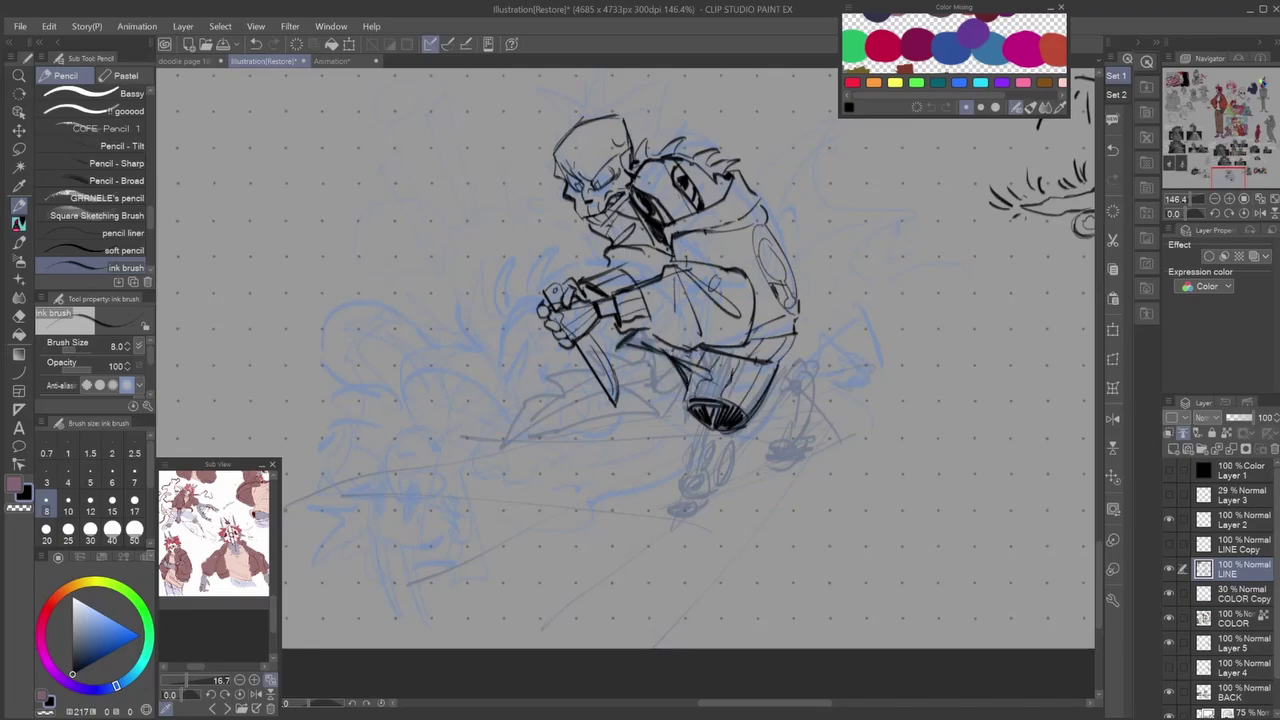
Show the skeleton reference in the Sub View and ink the thigh's front edge and the rounded kneecap.
key("h")
key("e")
scroll(645, 429, "down", 5)
scroll(645, 429, "up", 5)
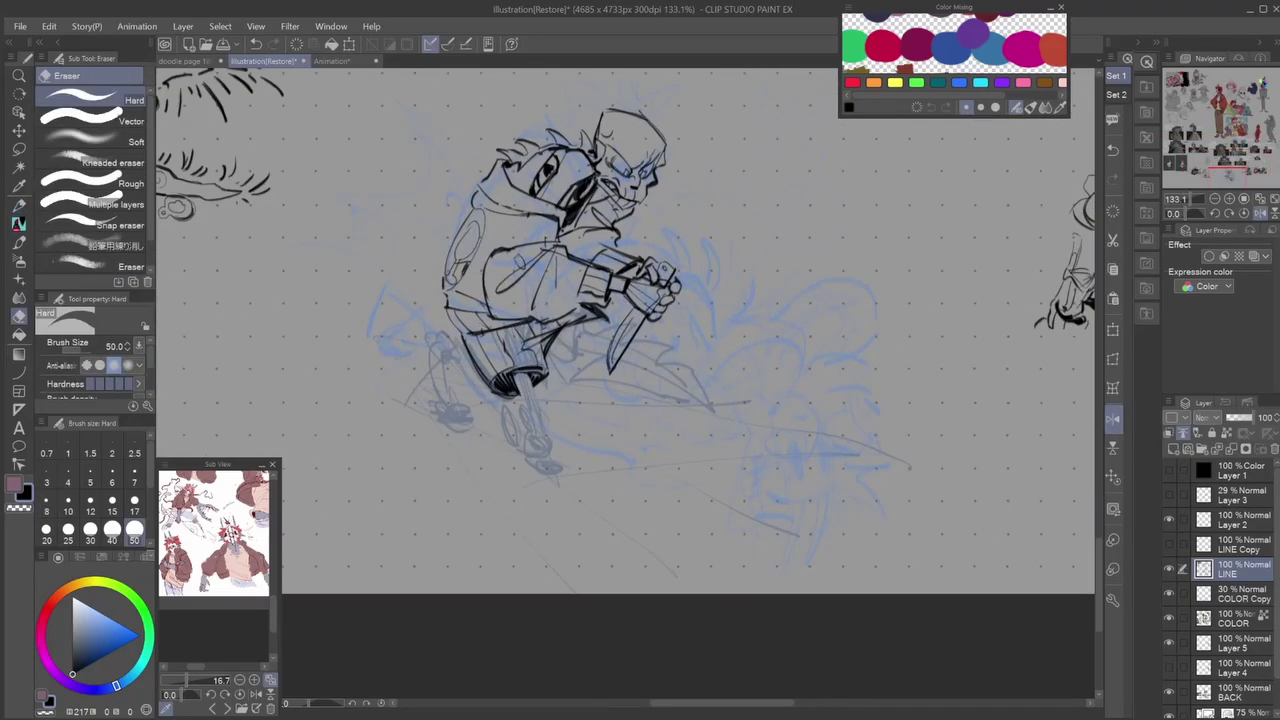
scroll(563, 420, "down", 5)
key("h")
scroll(563, 420, "up", 7)
key("p")
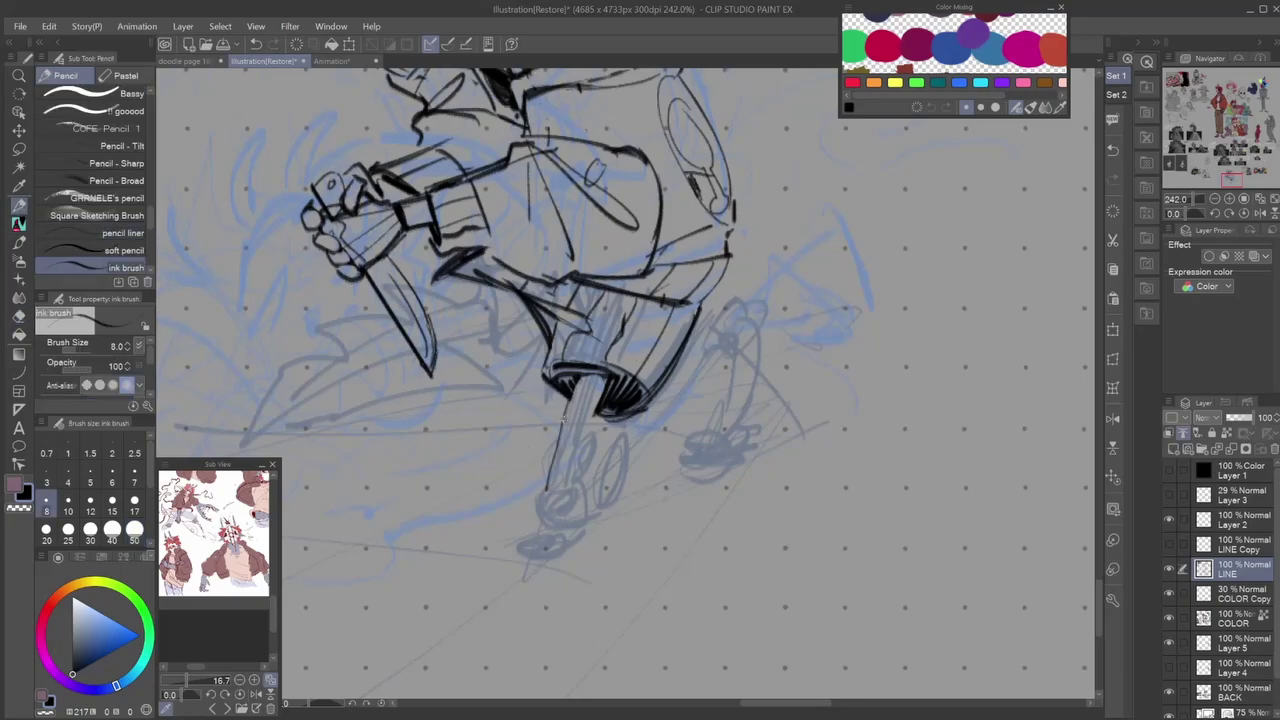
left_click(228, 707)
left_click(228, 707)
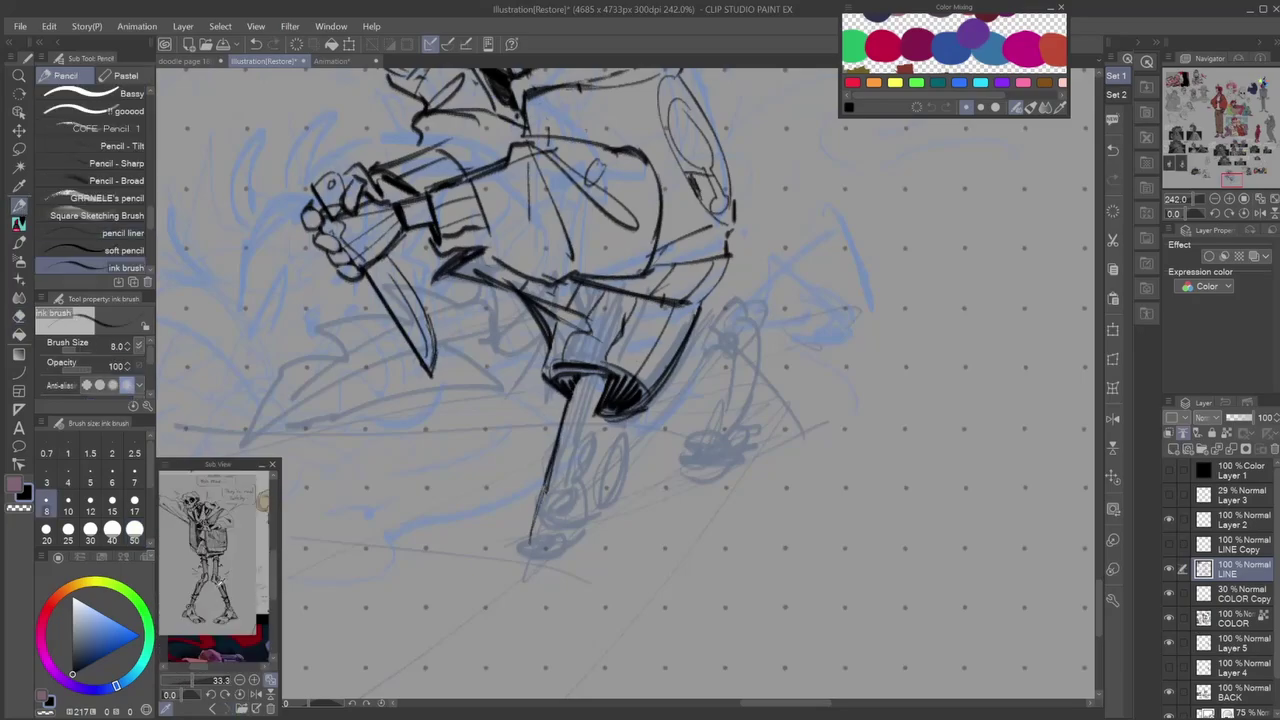
mouse_move(540, 505)
left_mouse_down()
mouse_move(527, 540)
mouse_move(578, 533)
mouse_move(557, 540)
left_mouse_up()
key("h")
key("h")
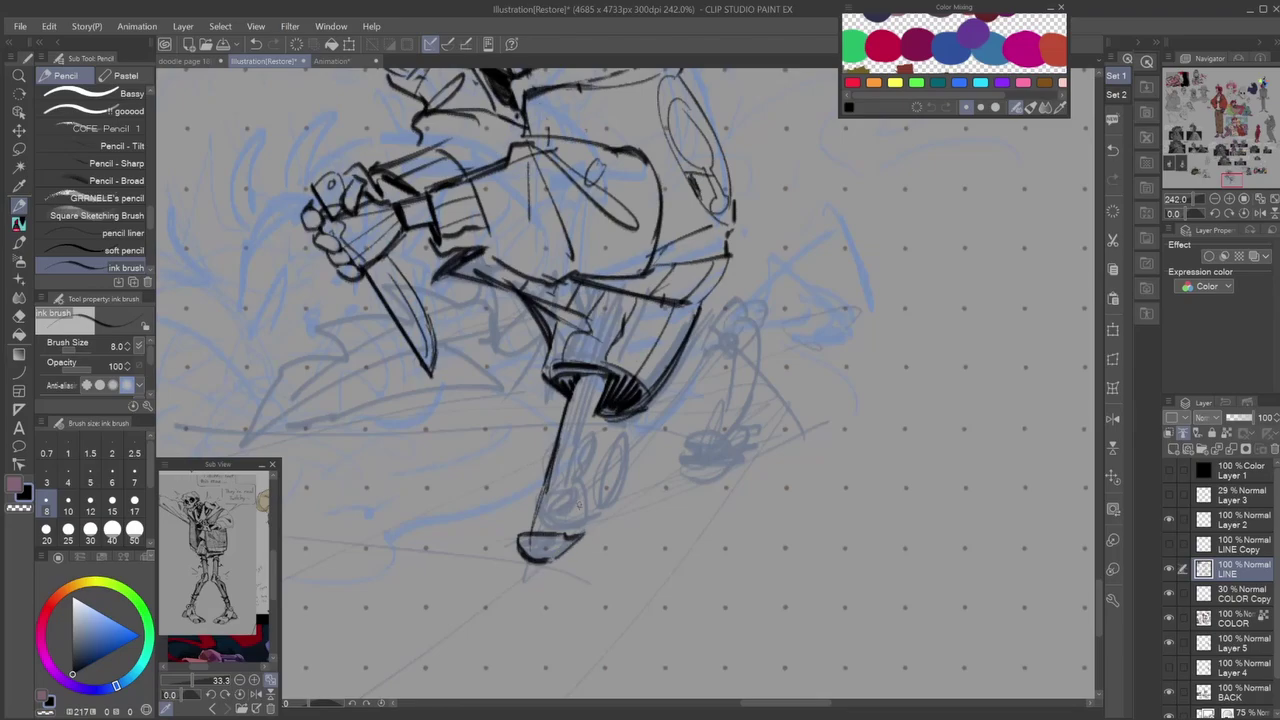
Ink the oval knee joint and the side contour above it, and add curved bands across the thigh.
left_click_drag(576, 488, 572, 490)
left_click_drag(531, 533, 546, 497)
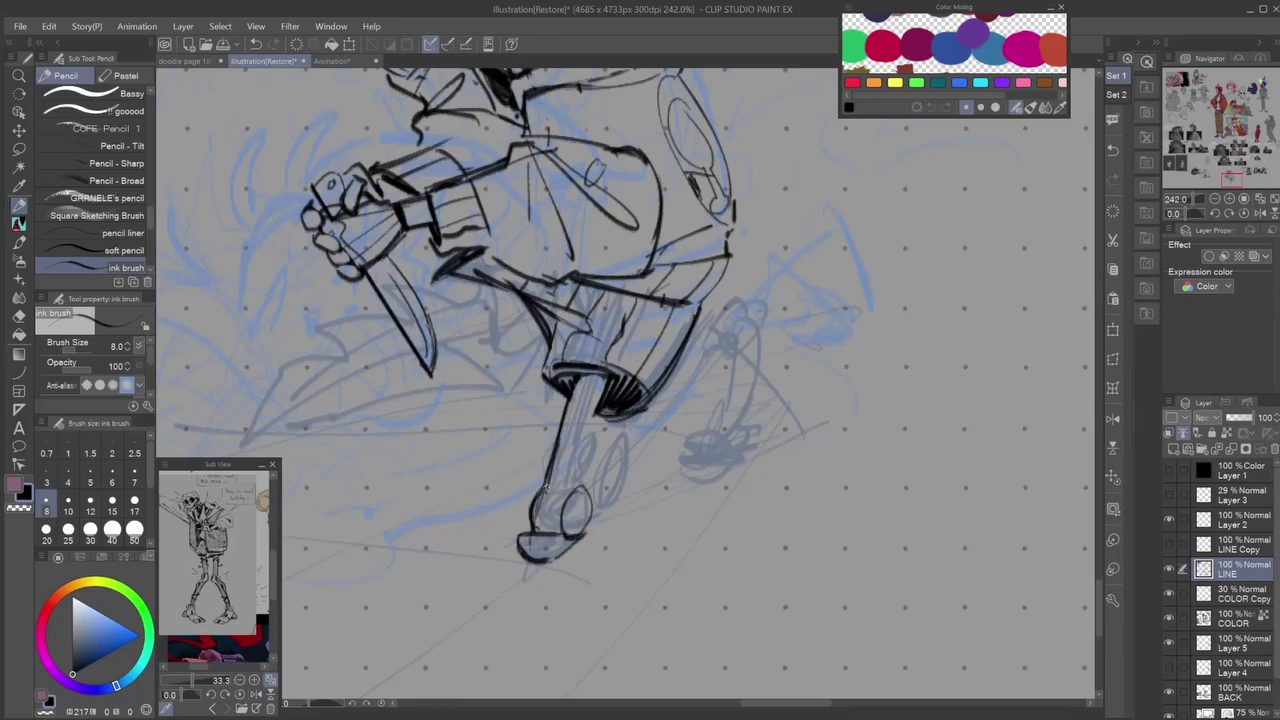
key("h")
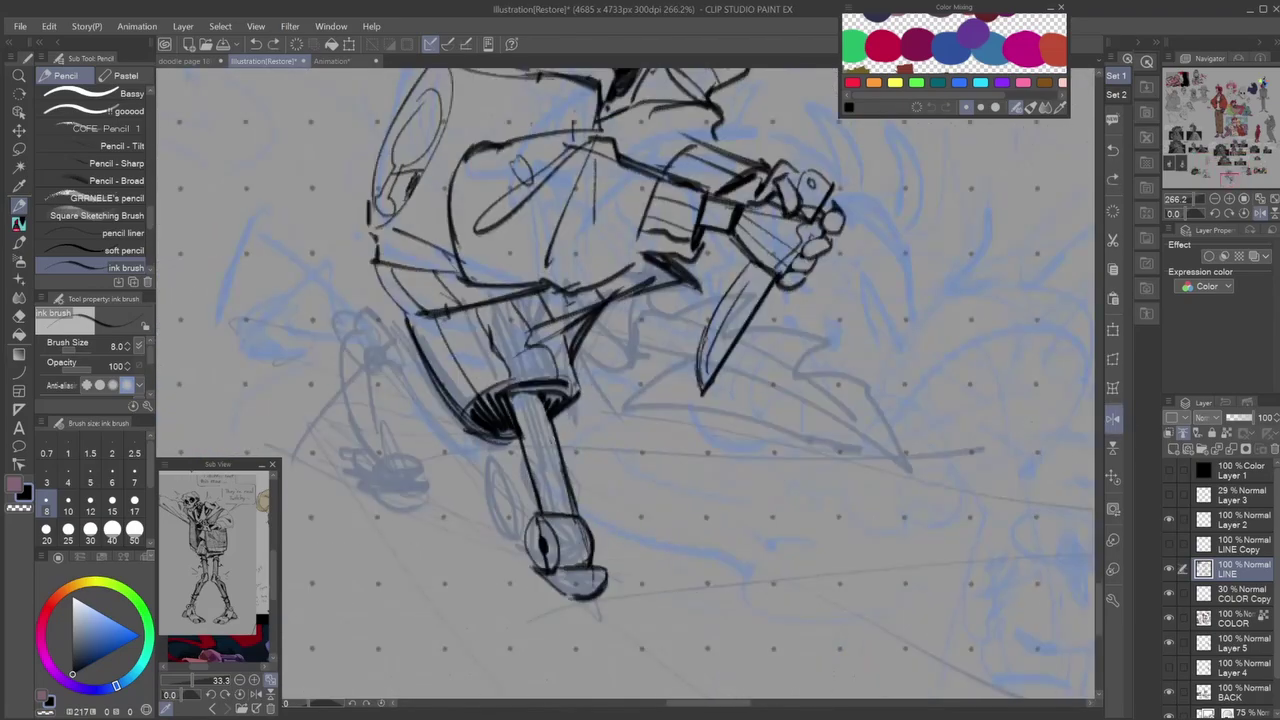
left_click_drag(522, 452, 562, 462)
left_click_drag(520, 472, 564, 482)
left_click_drag(514, 430, 558, 440)
left_click_drag(530, 500, 570, 506)
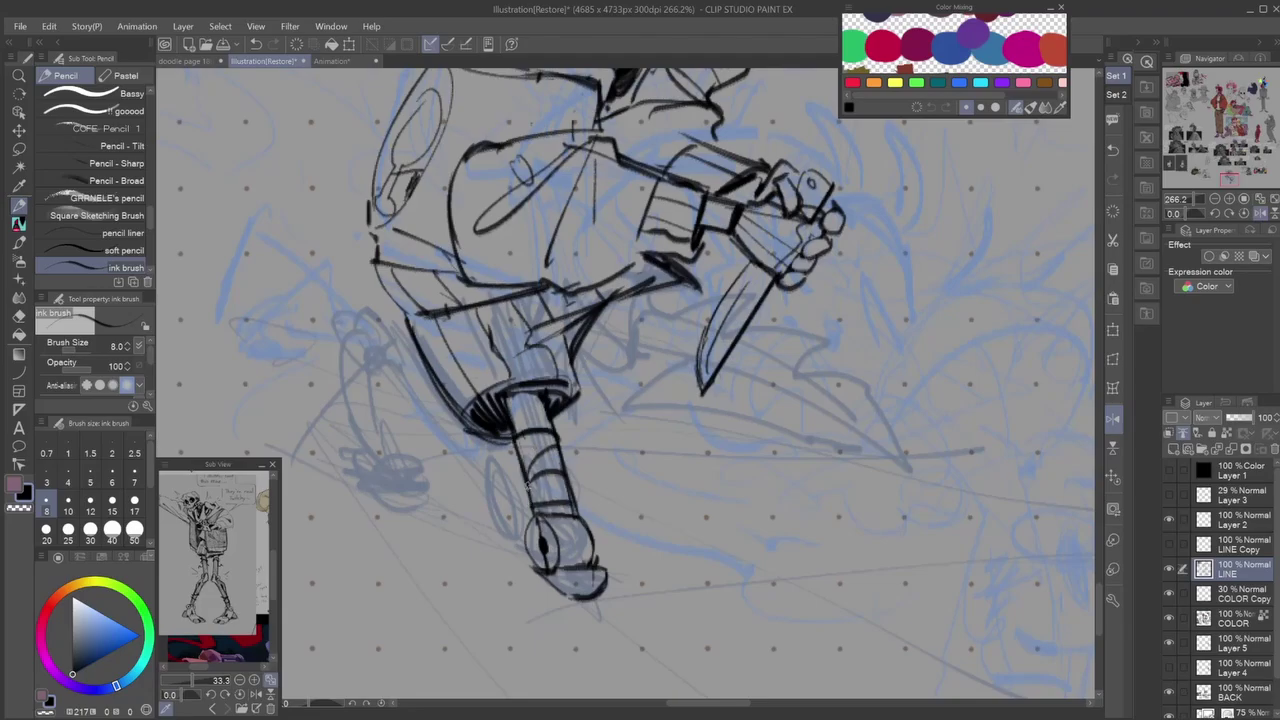
Ink the shin's two long contours running from the knee back up to the raised ankle.
scroll(686, 335, "down", 10)
key("h")
scroll(686, 335, "up", 10)
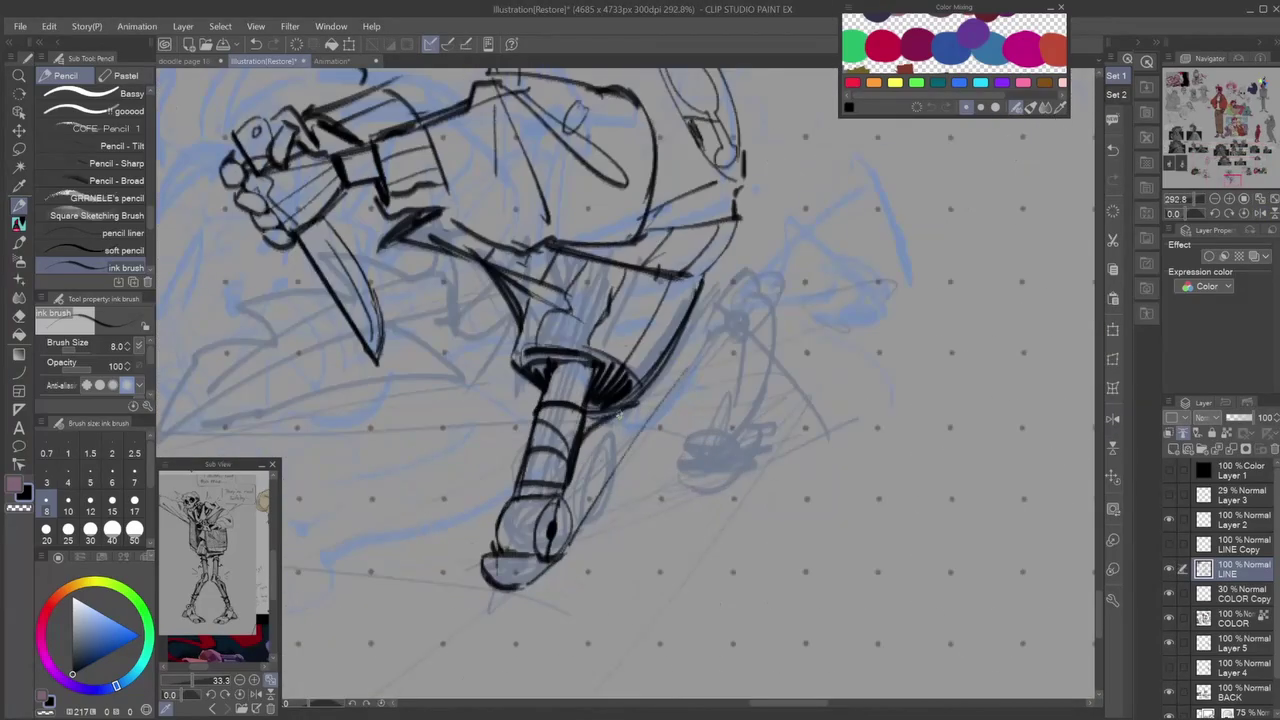
left_click_drag(722, 284, 684, 338)
mouse_move(770, 280)
left_mouse_down()
mouse_move(772, 356)
mouse_move(572, 546)
left_mouse_up()
left_click_drag(732, 296, 664, 414)
key("ctrl+z")
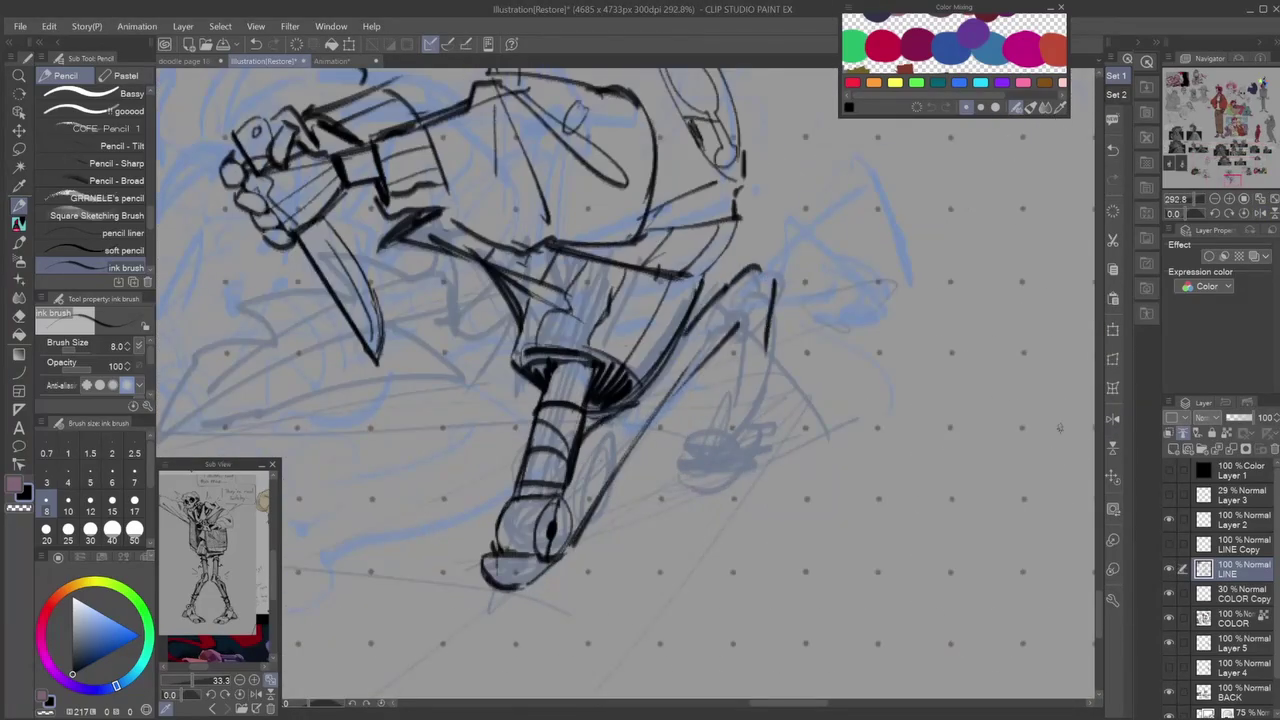
Add curved bands across the shin and reinforce its inner contour.
key("h")
left_click_drag(632, 334, 528, 476)
left_click_drag(622, 414, 668, 494)
left_click_drag(592, 382, 632, 442)
left_click_drag(568, 362, 650, 470)
scroll(650, 470, "down", 10)
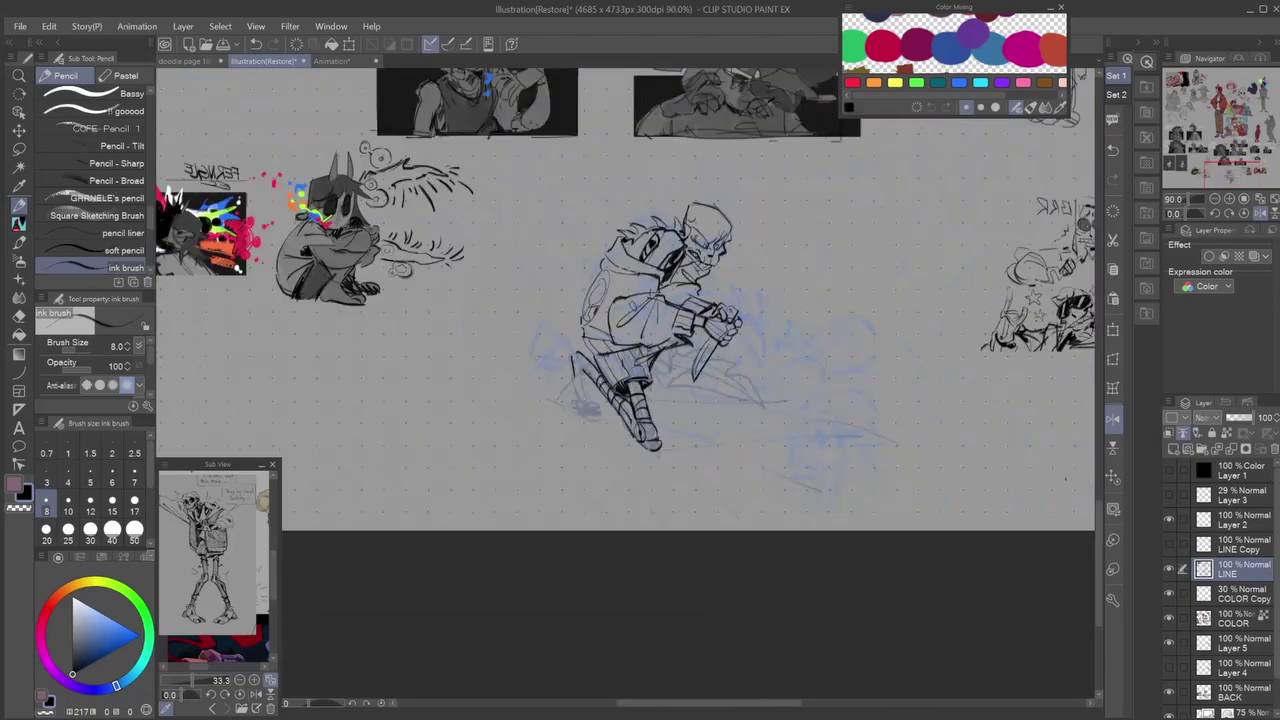
Ink the rounded ankle joint at the raised end of the shin, with a hooked inner detail.
key("h")
scroll(694, 320, "up", 10)
scroll(694, 320, "up", 3)
mouse_move(692, 274)
left_mouse_down()
mouse_move(688, 340)
mouse_move(659, 328)
left_mouse_up()
key("ctrl+z")
key("ctrl+z")
mouse_move(648, 262)
left_mouse_down()
mouse_move(664, 330)
mouse_move(606, 380)
left_mouse_up()
key("ctrl+z")
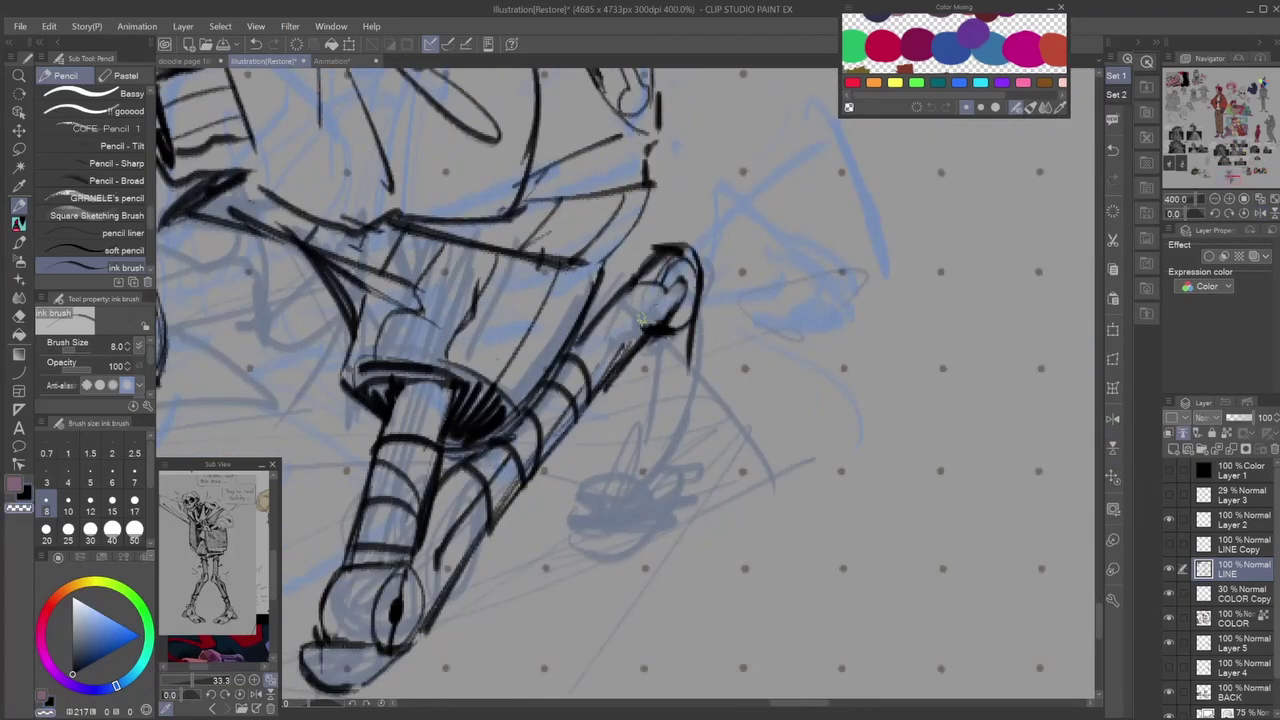
left_click_drag(664, 272, 684, 322)
Redraw the inner contour of the knee joint between the thigh and shin.
left_click_drag(384, 556, 410, 626)
key("ctrl+z")
key("ctrl+z")
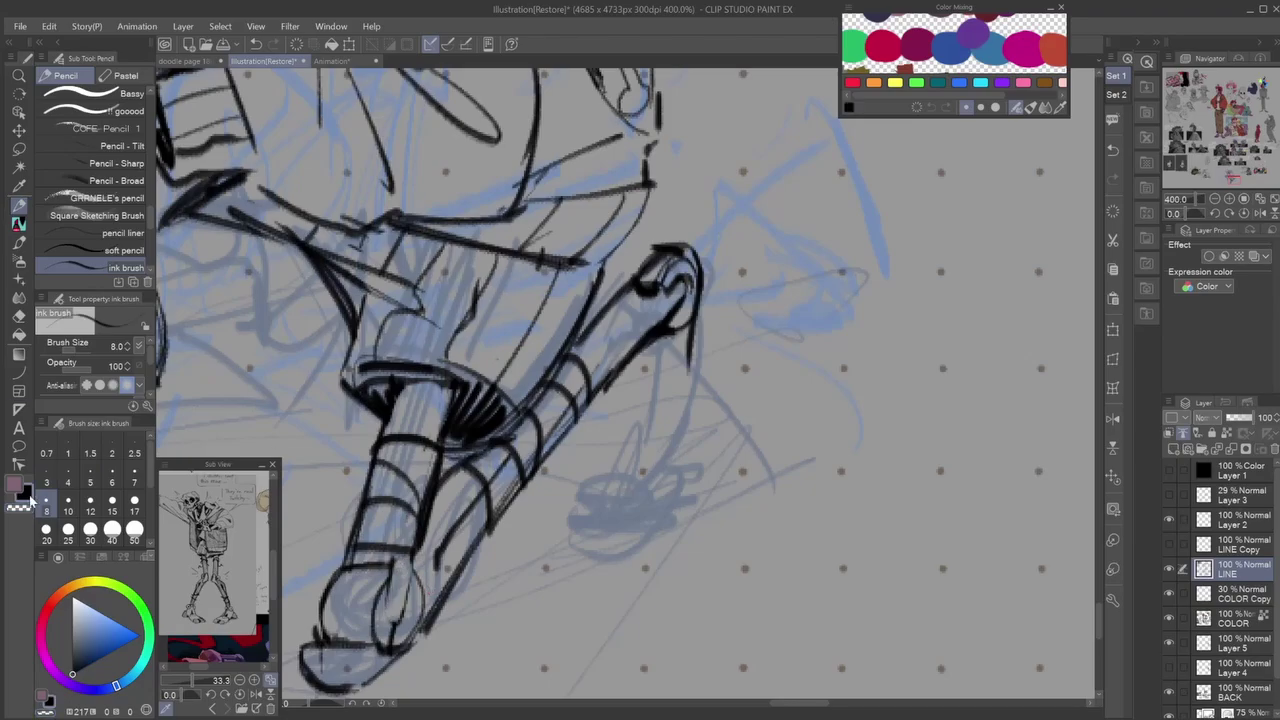
left_click_drag(408, 528, 398, 630)
left_click_drag(392, 636, 380, 558)
key("ctrl+minus")
key("ctrl+minus")
key("ctrl+minus")
key("ctrl+plus")
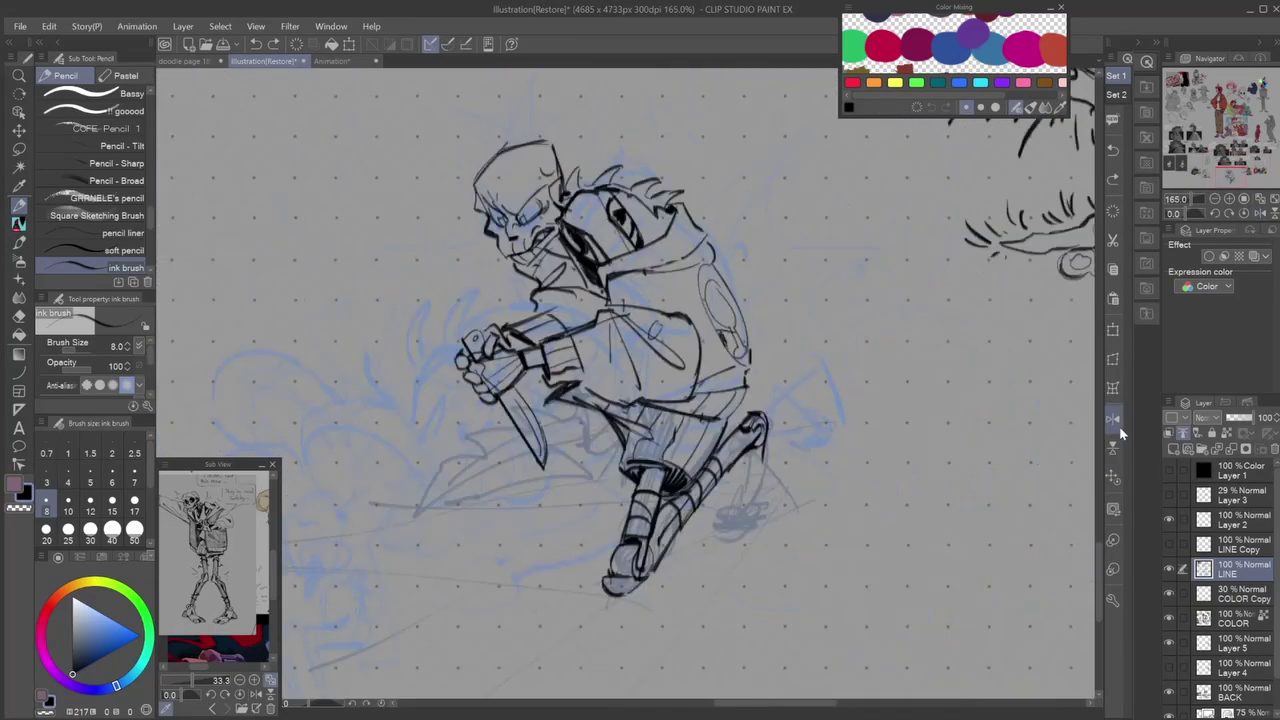
Compare the crouching figure in normal and mirrored view at several zoom levels to judge the inked legs.
left_click(1116, 425)
left_click(1116, 425)
key("ctrl+0")
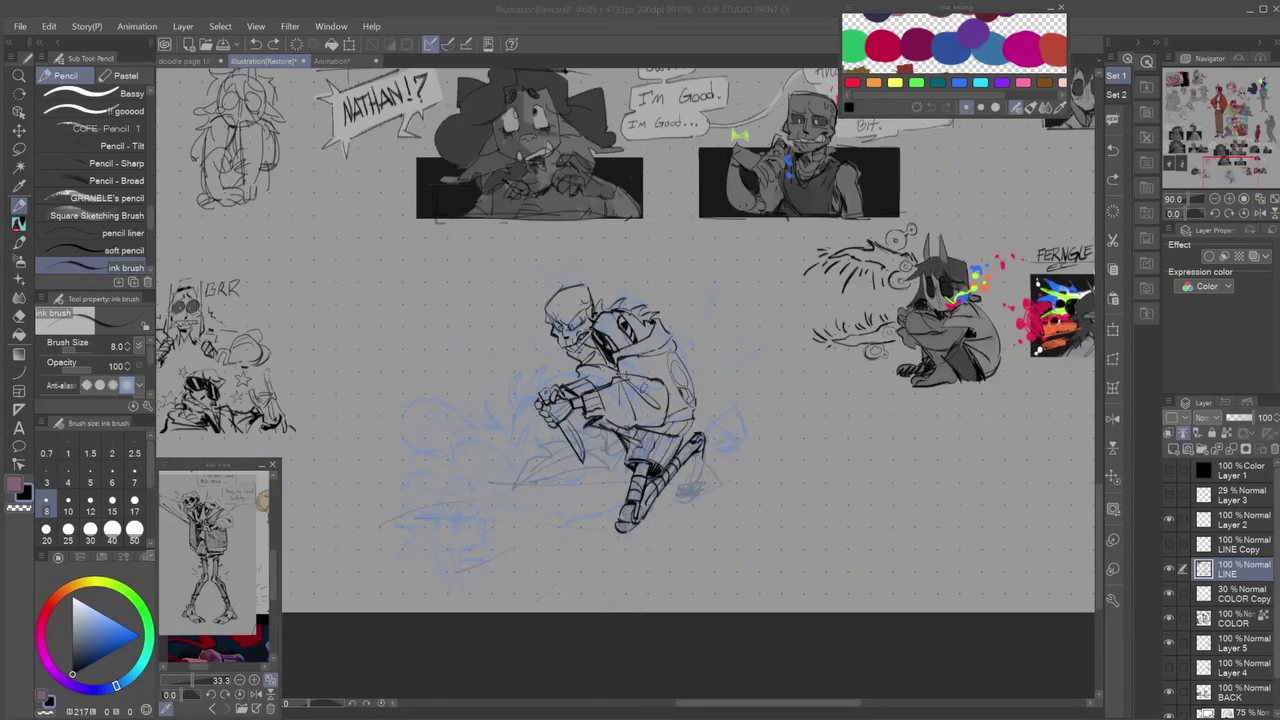
key("ctrl+plus")
key("ctrl+minus")
key("ctrl+minus")
key("ctrl+minus")
key("ctrl+plus")
key("ctrl+plus")
key("ctrl+plus")
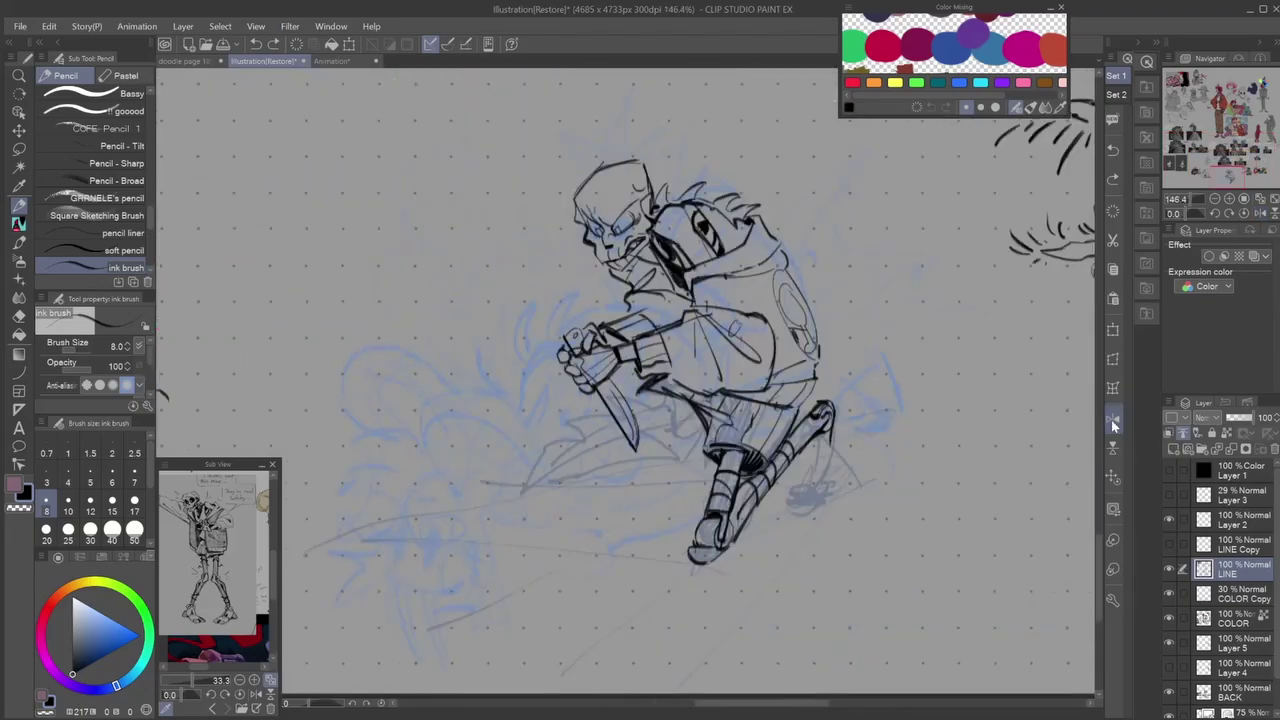
key("ctrl+plus")
scroll(790, 505, "up", 4)
mouse_move(668, 312)
left_mouse_down()
mouse_move(700, 405)
mouse_move(710, 400)
mouse_move(700, 415)
left_mouse_up()
key("ctrl+z")
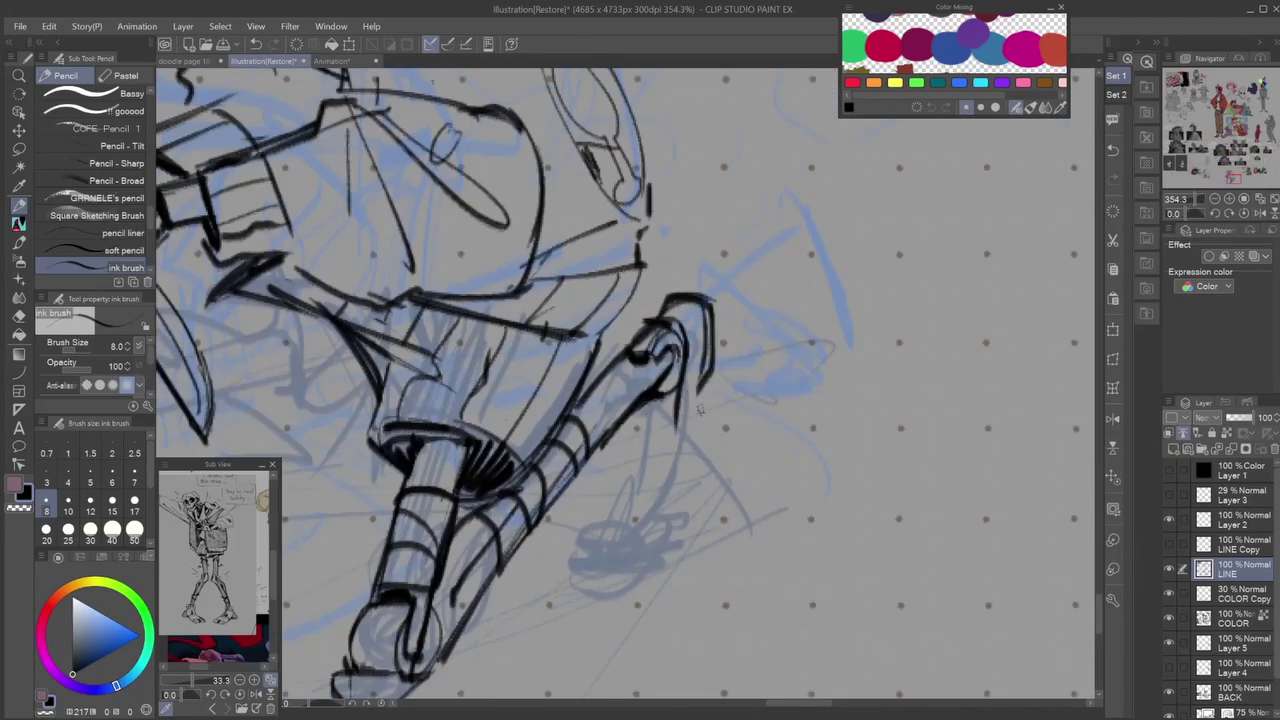
mouse_move(715, 300)
left_mouse_down()
mouse_move(690, 415)
mouse_move(630, 545)
left_mouse_up()
key("ctrl+z")
key("ctrl+z")
key("ctrl+z")
mouse_move(645, 330)
left_mouse_down()
mouse_move(700, 410)
mouse_move(692, 525)
left_mouse_up()
mouse_move(655, 410)
left_mouse_down()
mouse_move(645, 475)
mouse_move(690, 548)
mouse_move(635, 530)
left_mouse_up()
key("ctrl+z")
key("ctrl+z")
key("ctrl+minus")
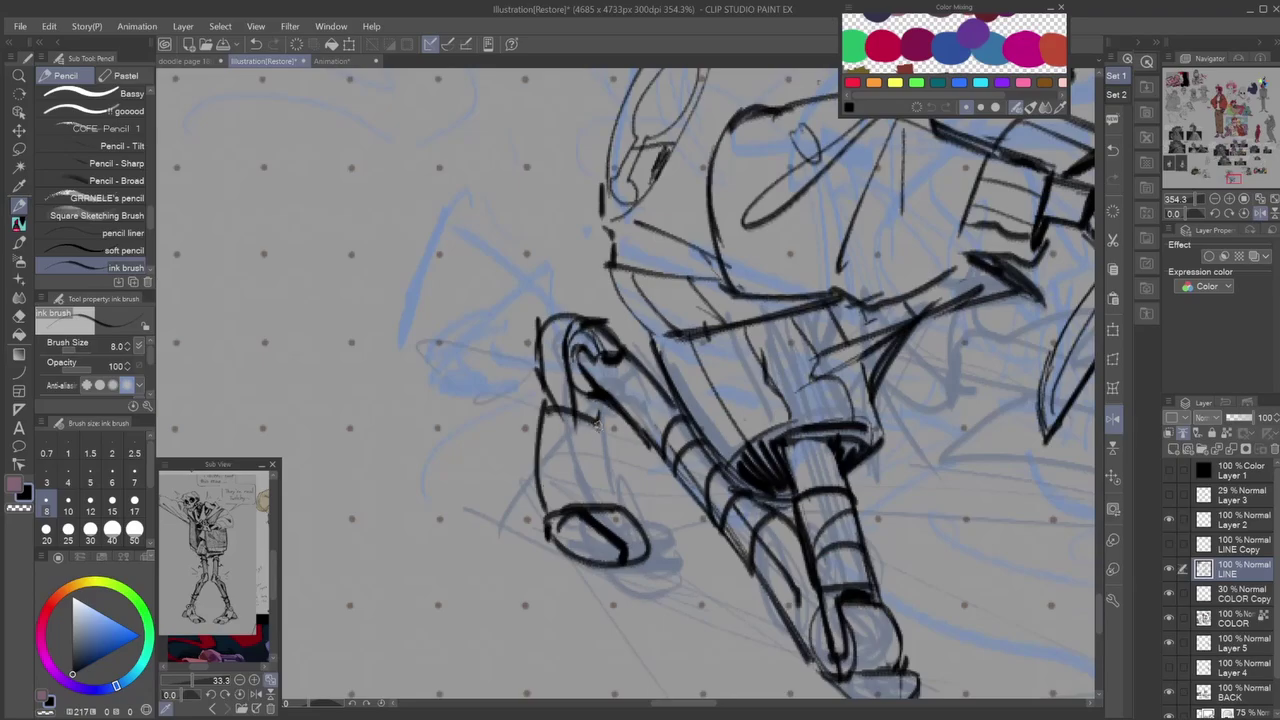
key("ctrl+minus")
scroll(513, 405, "up", 3)
scroll(513, 405, "down", 2)
scroll(513, 405, "up", 1)
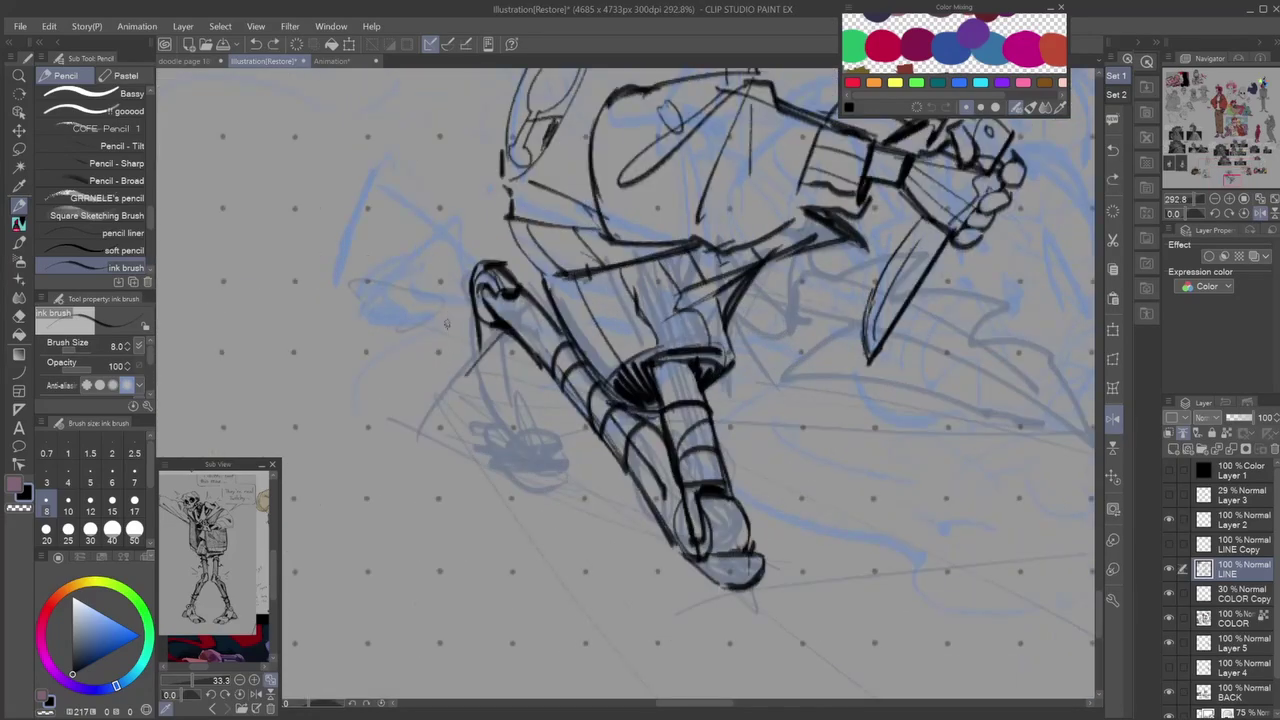
Ink the raised foot's straight sole edge, its curved arch below the ankle and the base of the toe.
mouse_move(449, 285)
left_mouse_down()
mouse_move(485, 368)
mouse_move(455, 420)
left_mouse_up()
left_click_drag(465, 375, 510, 414)
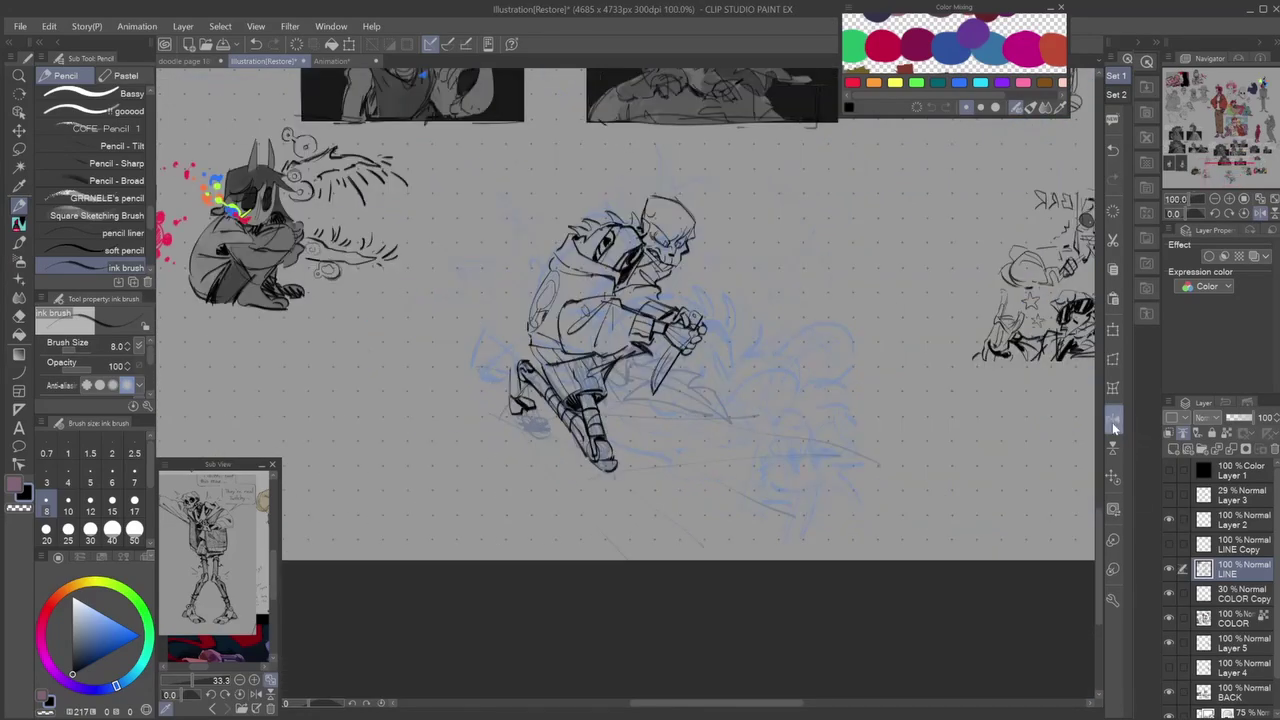
scroll(925, 492, "down", 4)
scroll(750, 390, "up", 5)
left_click_drag(705, 370, 640, 465)
left_click_drag(725, 275, 730, 460)
left_click_drag(640, 410, 715, 430)
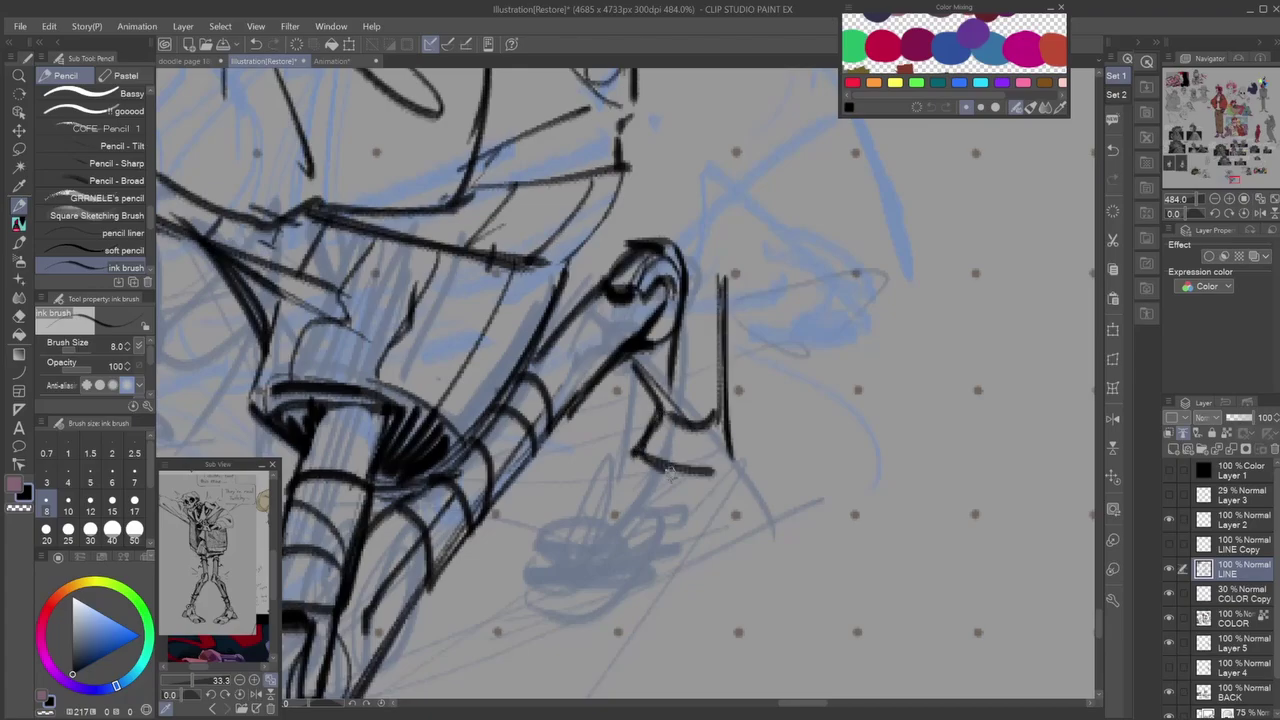
left_click_drag(665, 470, 730, 480)
mouse_move(640, 450)
left_mouse_down()
mouse_move(590, 505)
mouse_move(740, 485)
left_mouse_up()
Close the raised foot with a rounded heel cap, bands across the sole and a rounded toe outline.
left_click_drag(738, 480, 730, 355)
left_click_drag(636, 245, 738, 375)
left_click_drag(690, 285, 738, 280)
left_click_drag(655, 400, 720, 425)
left_click_drag(610, 512, 682, 475)
scroll(660, 350, "down", 4)
scroll(560, 340, "up", 4)
left_click_drag(440, 510, 495, 560)
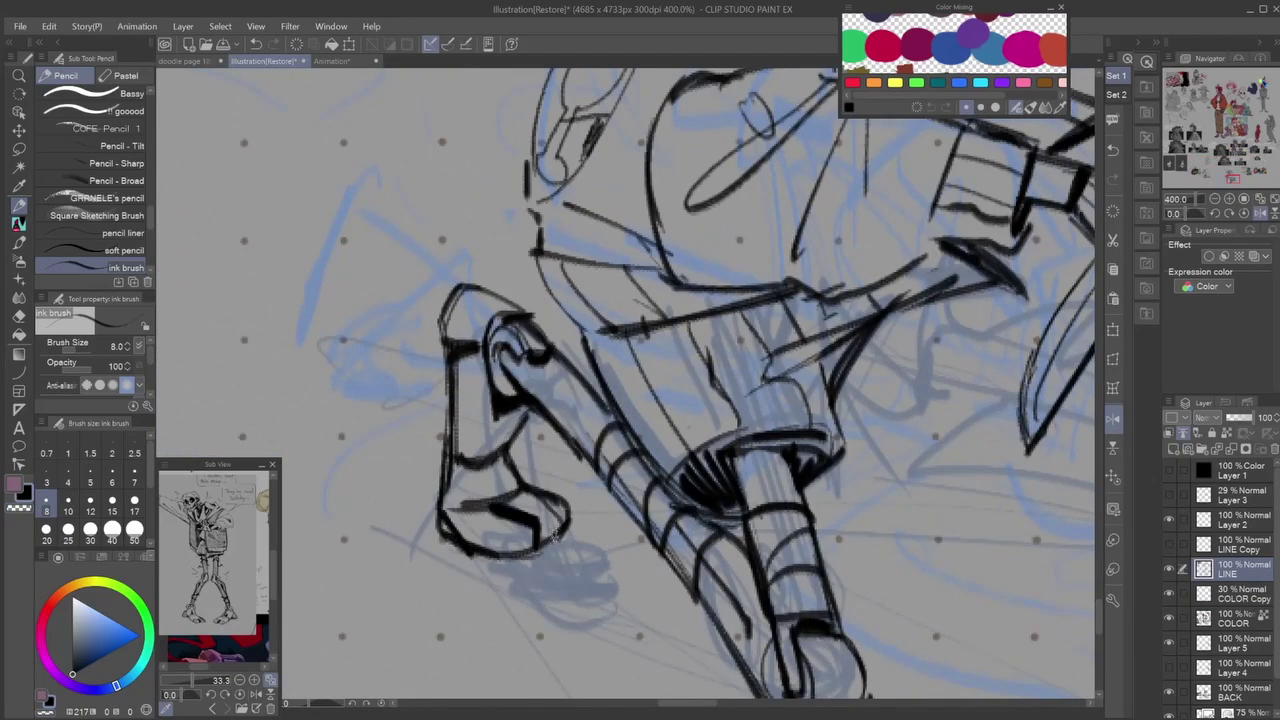
left_click_drag(450, 296, 430, 340)
left_click_drag(435, 345, 445, 378)
scroll(432, 478, "down", 4)
scroll(400, 420, "up", 4)
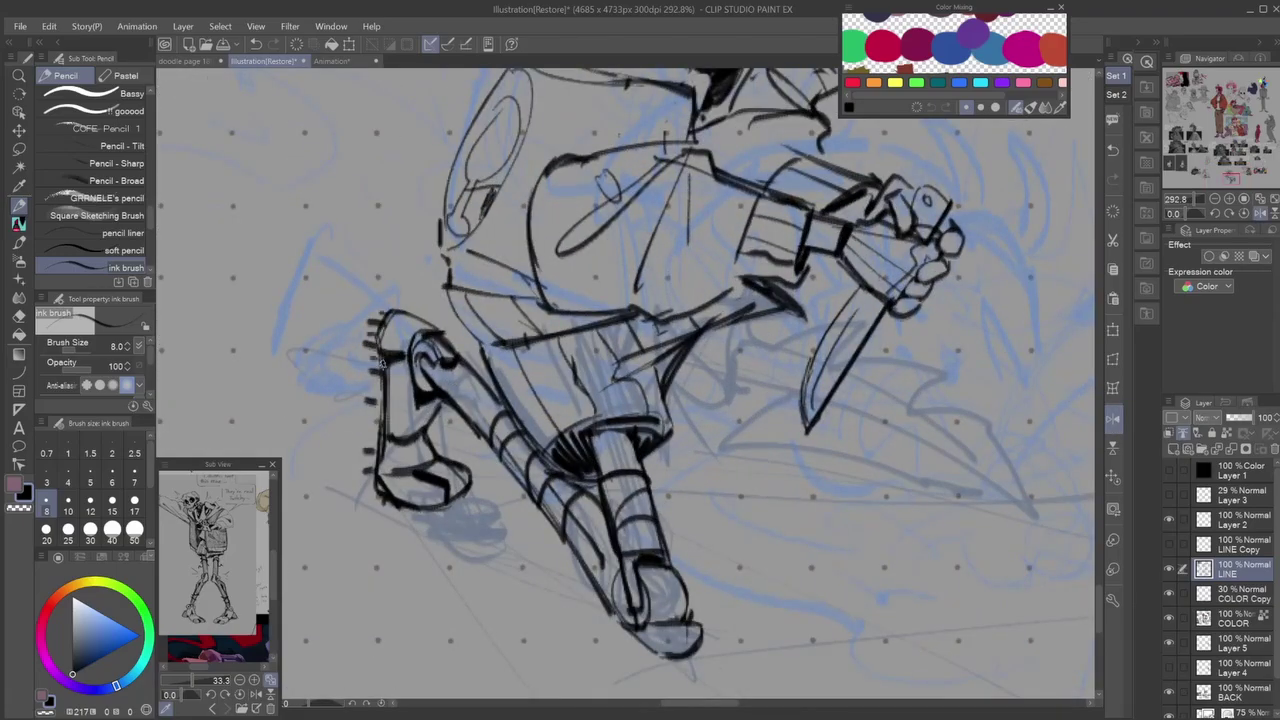
mouse_move(368, 335)
left_mouse_down()
mouse_move(382, 388)
mouse_move(372, 428)
left_mouse_up()
key("ctrl+z")
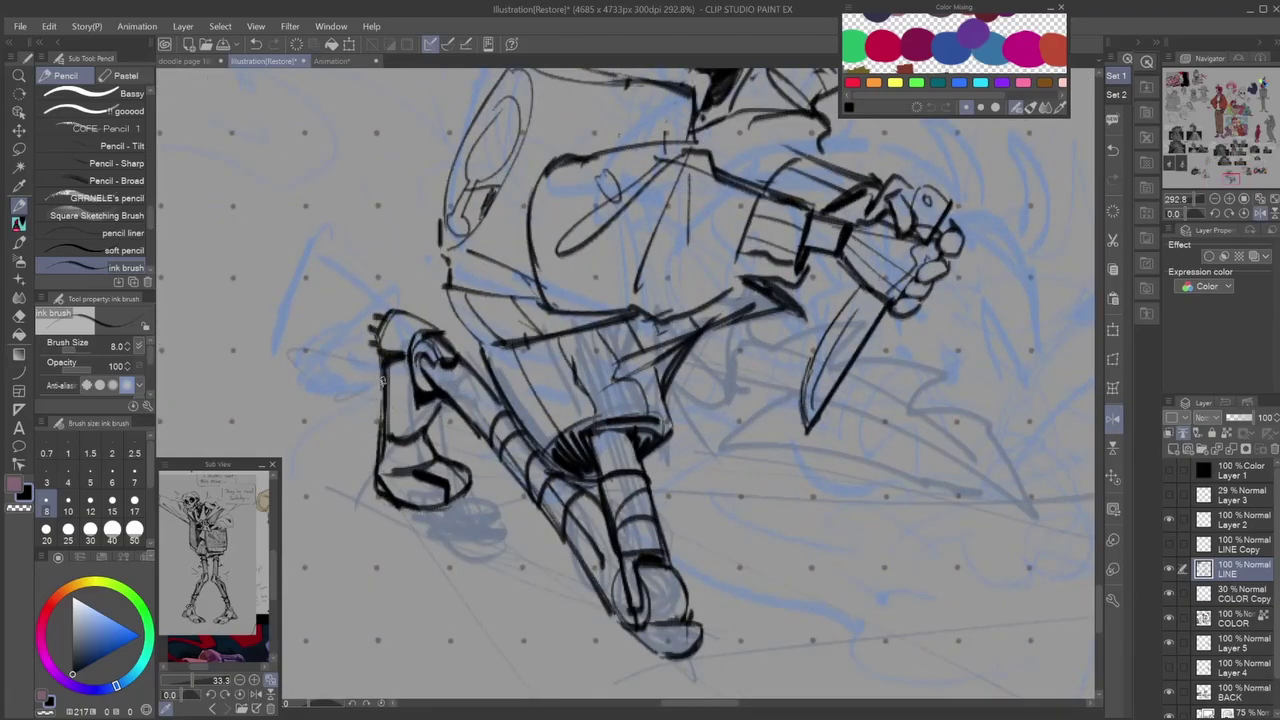
Examine the whole inked figure normally and mirrored, from full-page view to a close-up of the raised foot.
scroll(380, 490, "down", 4)
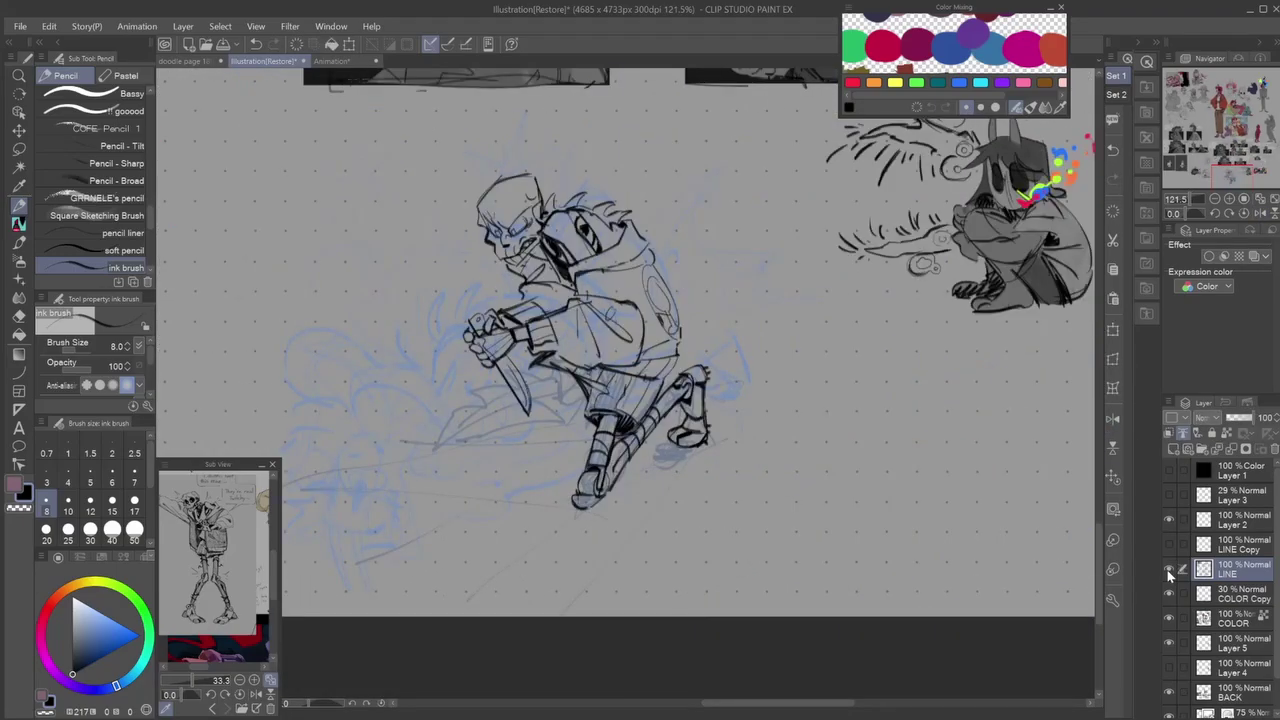
scroll(590, 405, "up", 4)
scroll(600, 420, "down", 4)
scroll(520, 380, "up", 4)
scroll(520, 380, "down", 4)
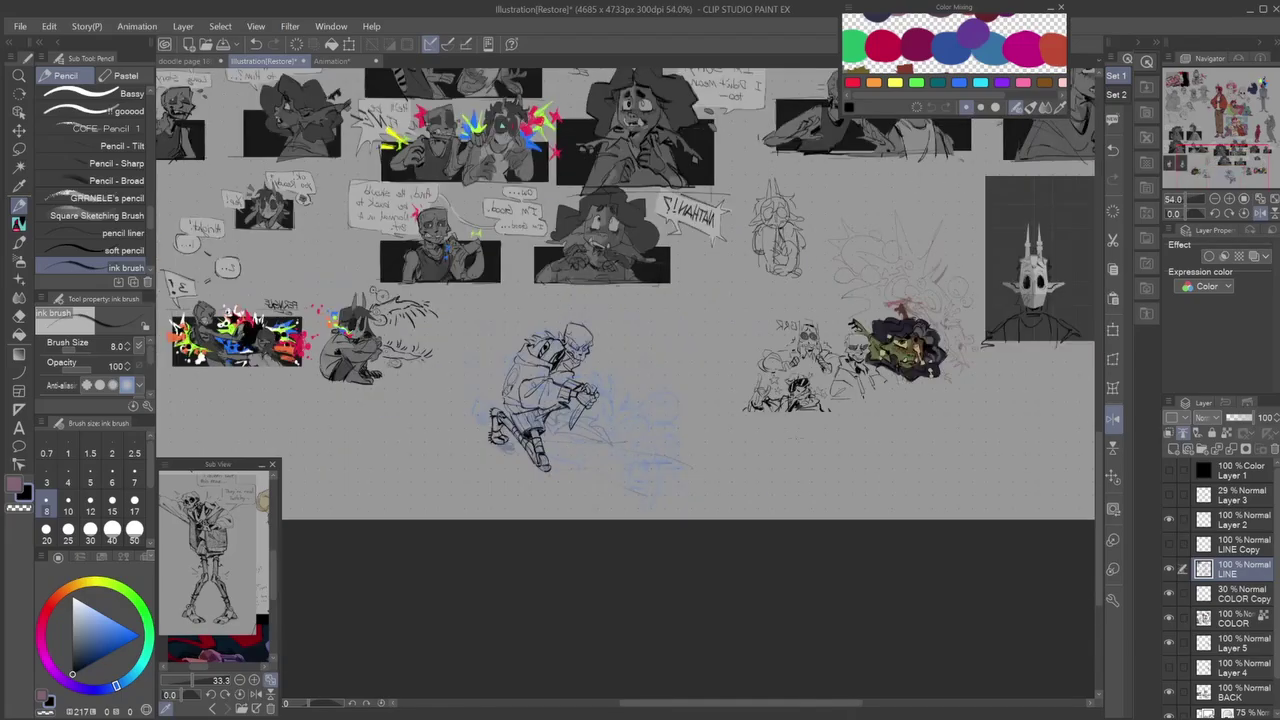
scroll(490, 320, "up", 3)
scroll(352, 405, "up", 3)
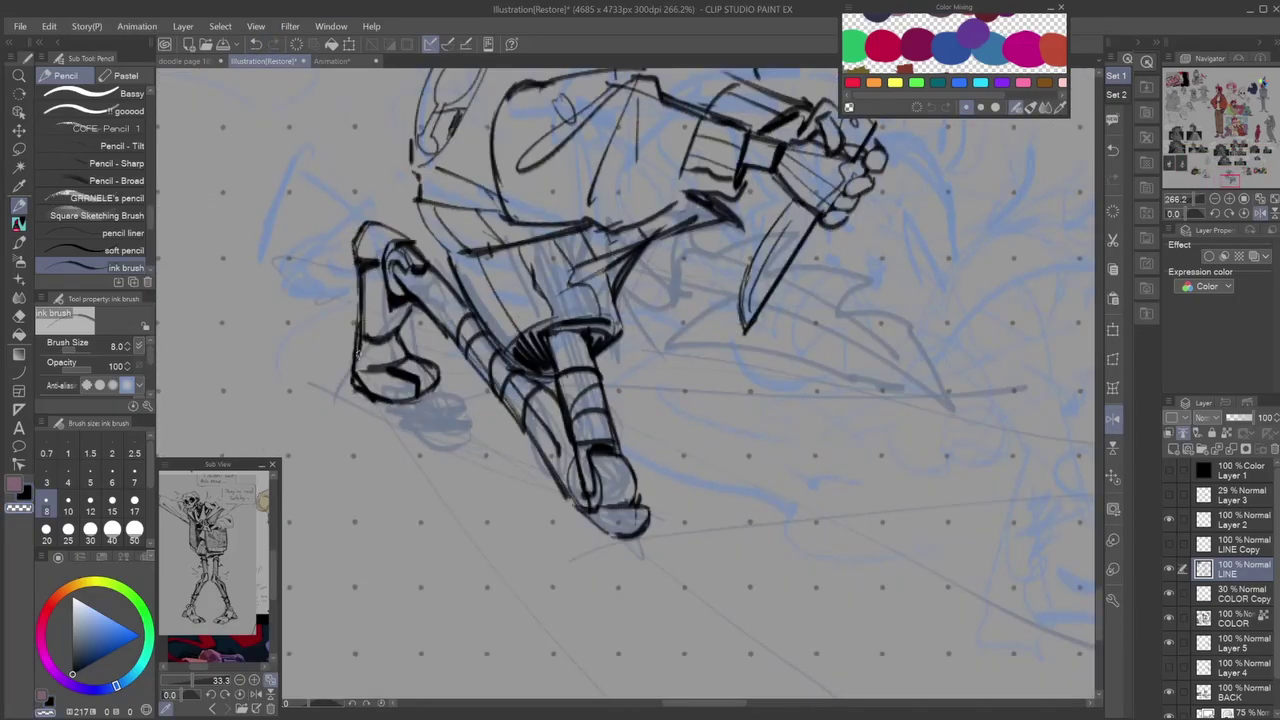
scroll(358, 355, "down", 4)
scroll(520, 400, "up", 4)
scroll(590, 540, "down", 4)
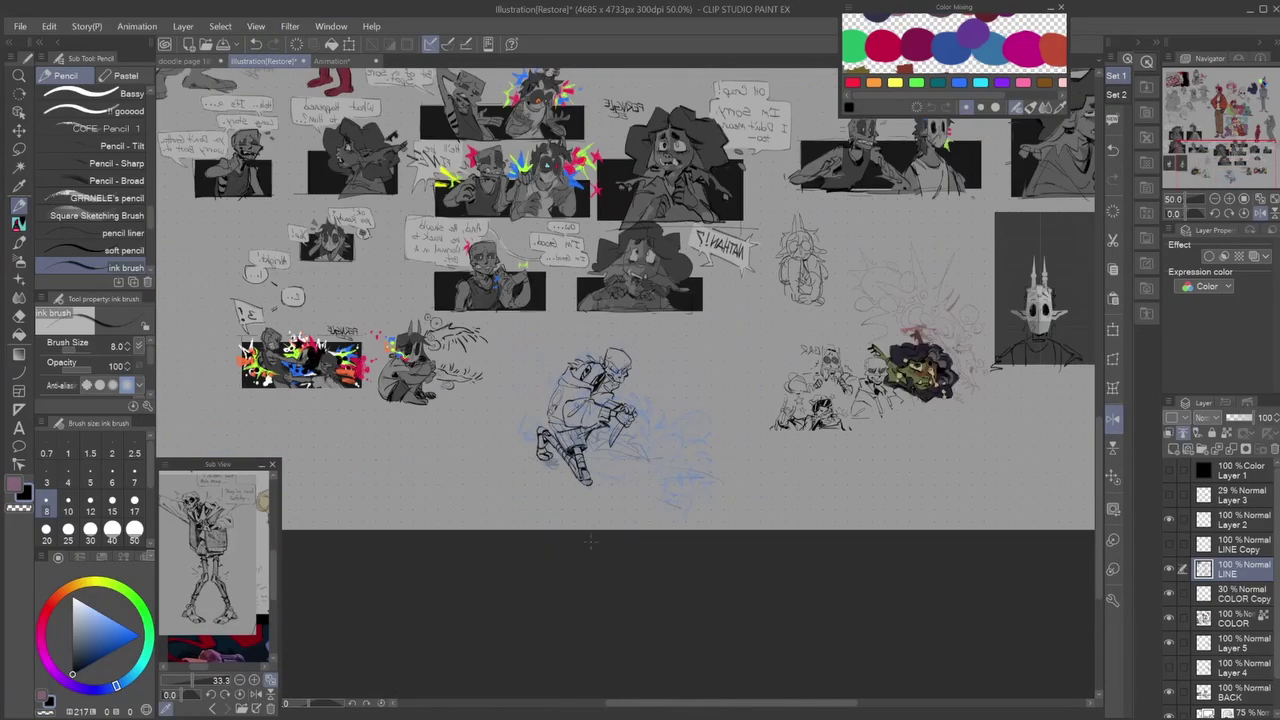
scroll(560, 430, "up", 5)
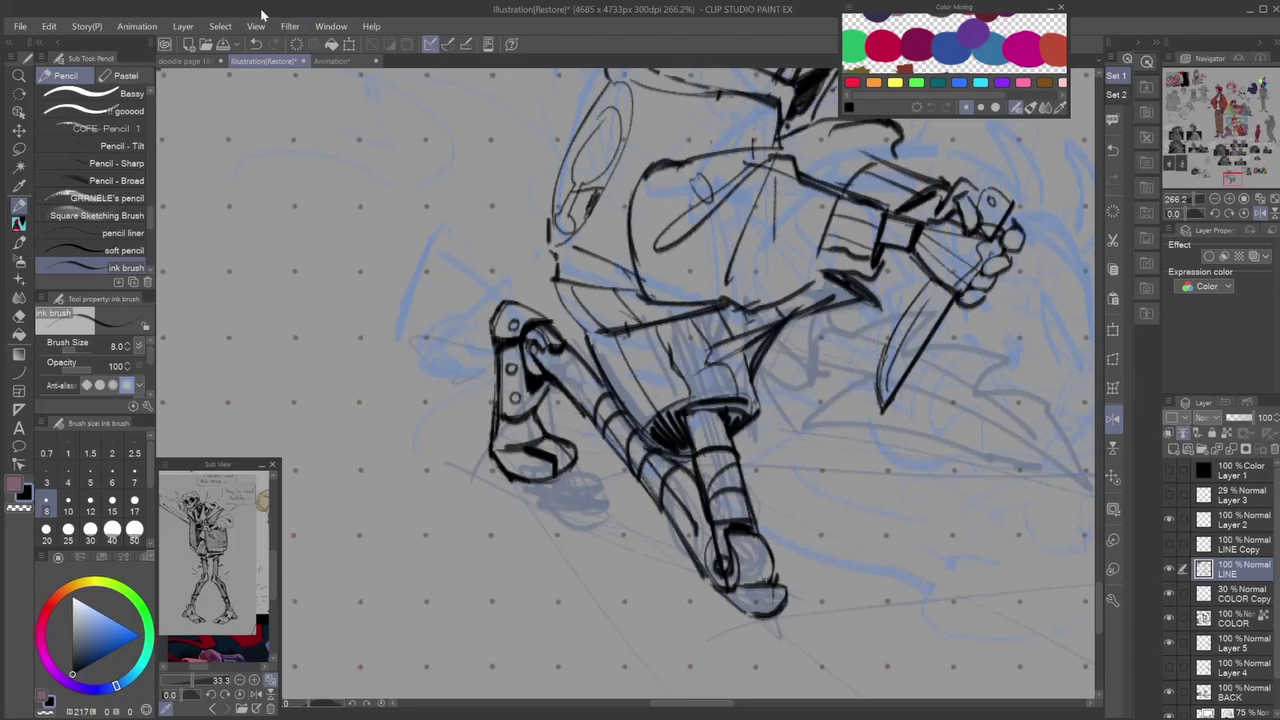
scroll(252, 45, "down", 5)
scroll(250, 55, "up", 3)
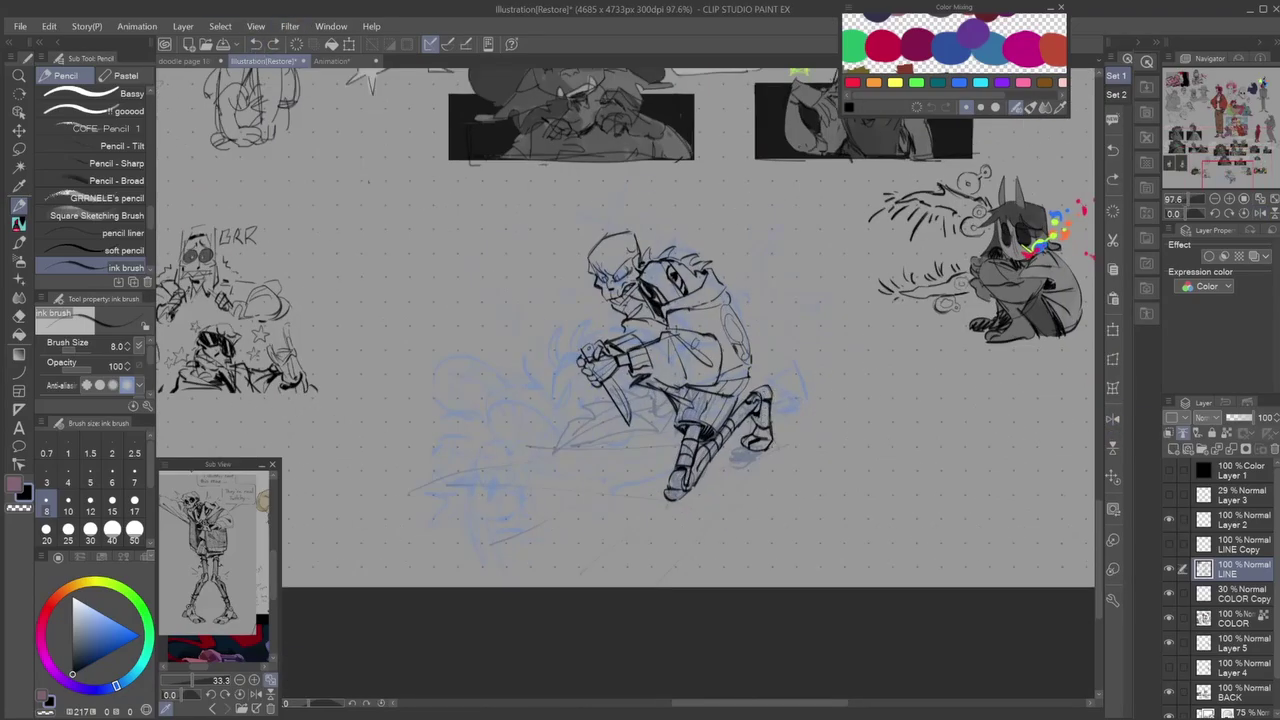
scroll(640, 330, "down", 2)
left_click(1113, 418)
Add a new layer named line 2 above LINE and flip the canvas vertically to face the sketched horned head.
scroll(640, 330, "up", 3)
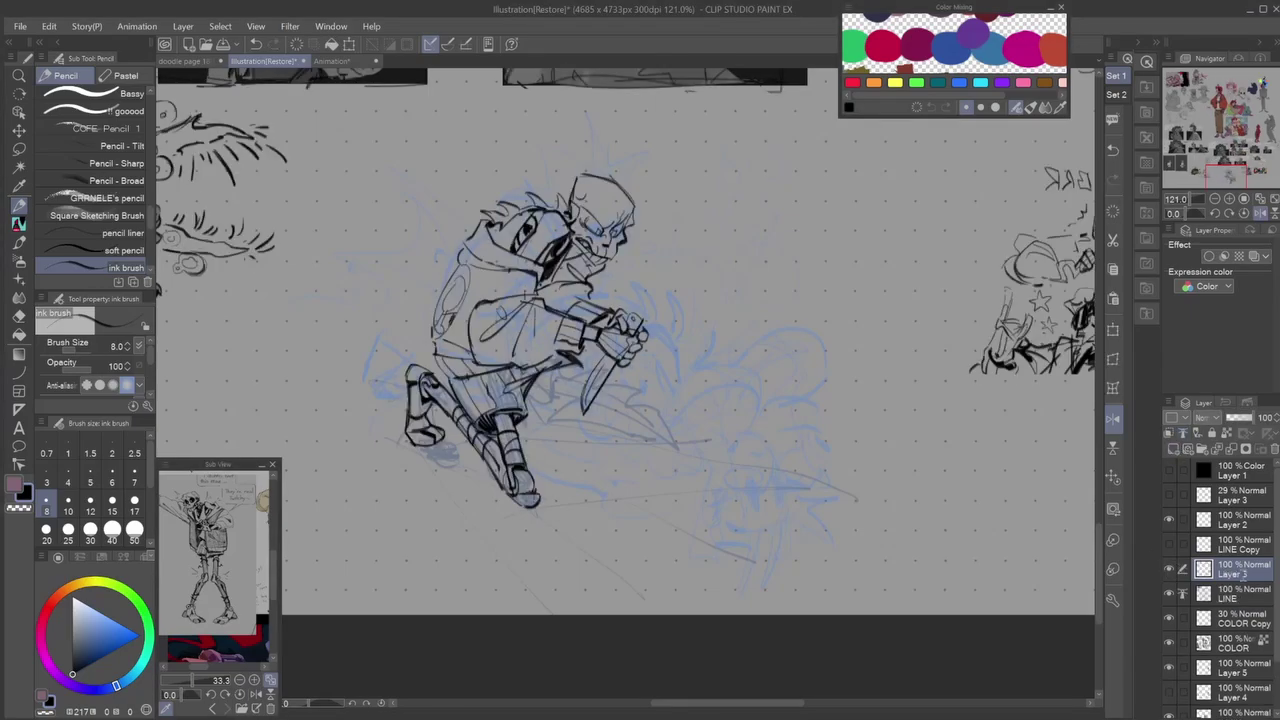
scroll(600, 370, "down", 5)
scroll(577, 307, "up", 10)
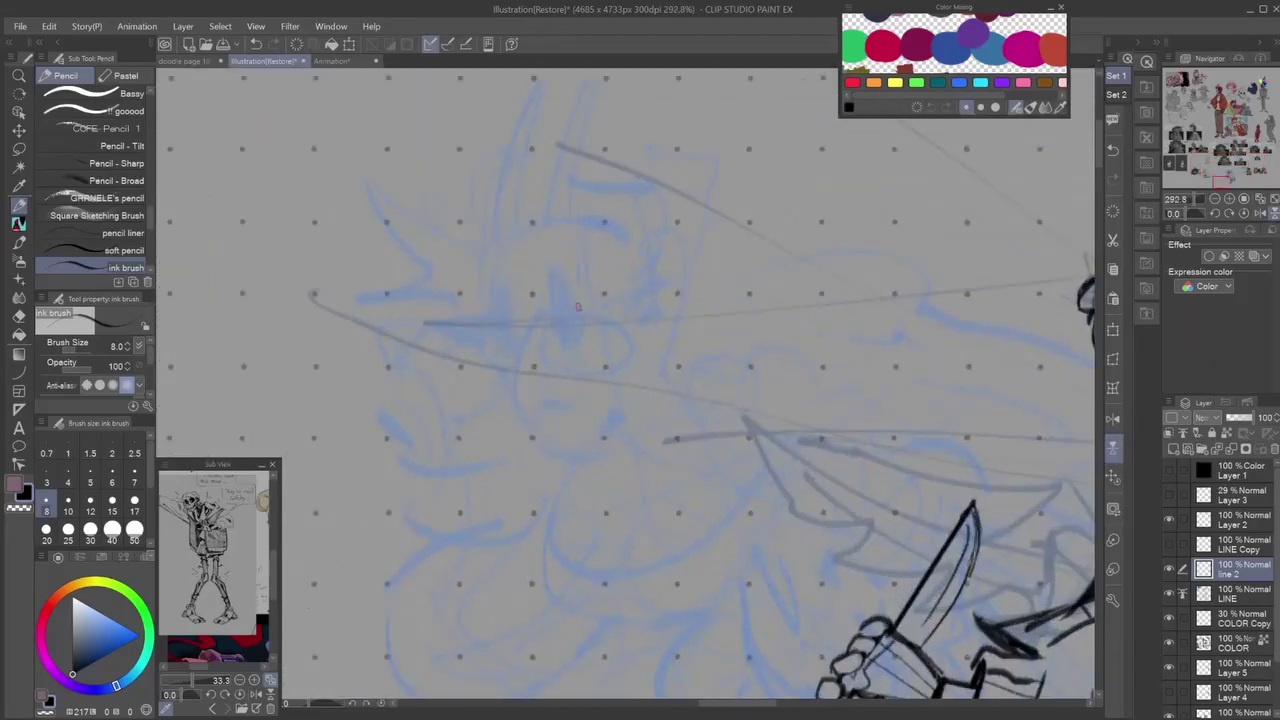
Ink the horned character's near face contour and two tall oval eyes over the blue sketch.
left_click_drag(488, 349, 576, 433)
mouse_move(505, 268)
left_mouse_down()
mouse_move(500, 362)
mouse_move(550, 360)
left_mouse_up()
left_click_drag(560, 268, 580, 352)
mouse_move(536, 308)
left_mouse_down()
mouse_move(545, 392)
mouse_move(534, 402)
left_mouse_up()
scroll(640, 420, "down", 5)
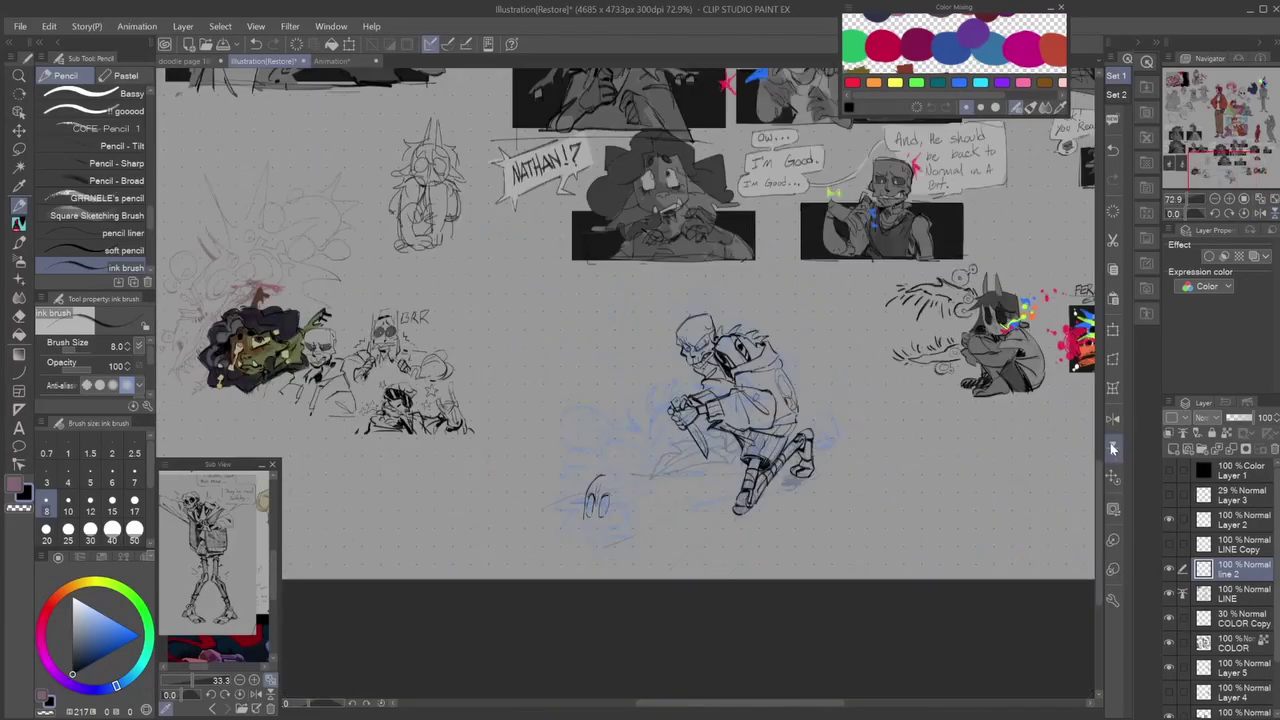
scroll(640, 420, "up", 5)
scroll(664, 433, "down", 4)
key("h")
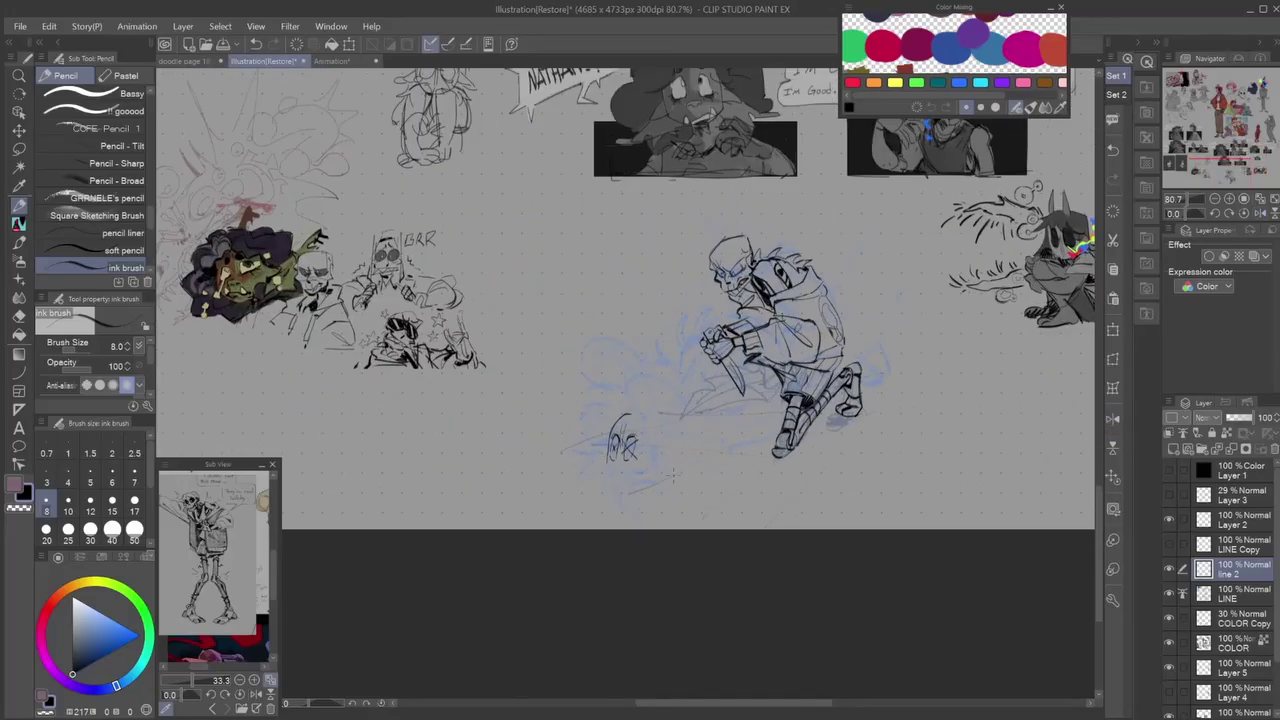
scroll(620, 440, "up", 5)
scroll(568, 255, "down", 5)
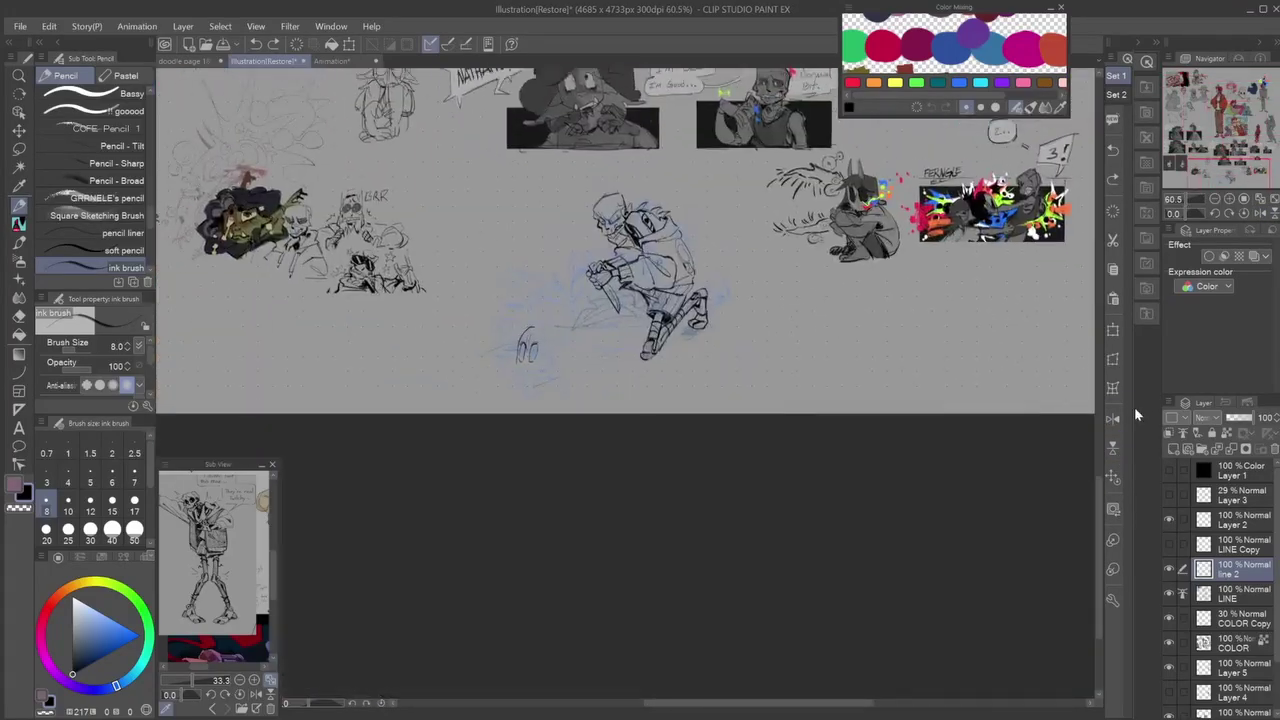
Ink the spiky hair tufts beside the face and the curved fringe strands across the forehead.
scroll(555, 328, "up", 5)
left_click_drag(634, 300, 664, 322)
mouse_move(540, 222)
left_mouse_down()
mouse_move(570, 268)
mouse_move(468, 306)
left_mouse_up()
left_click_drag(512, 312, 522, 388)
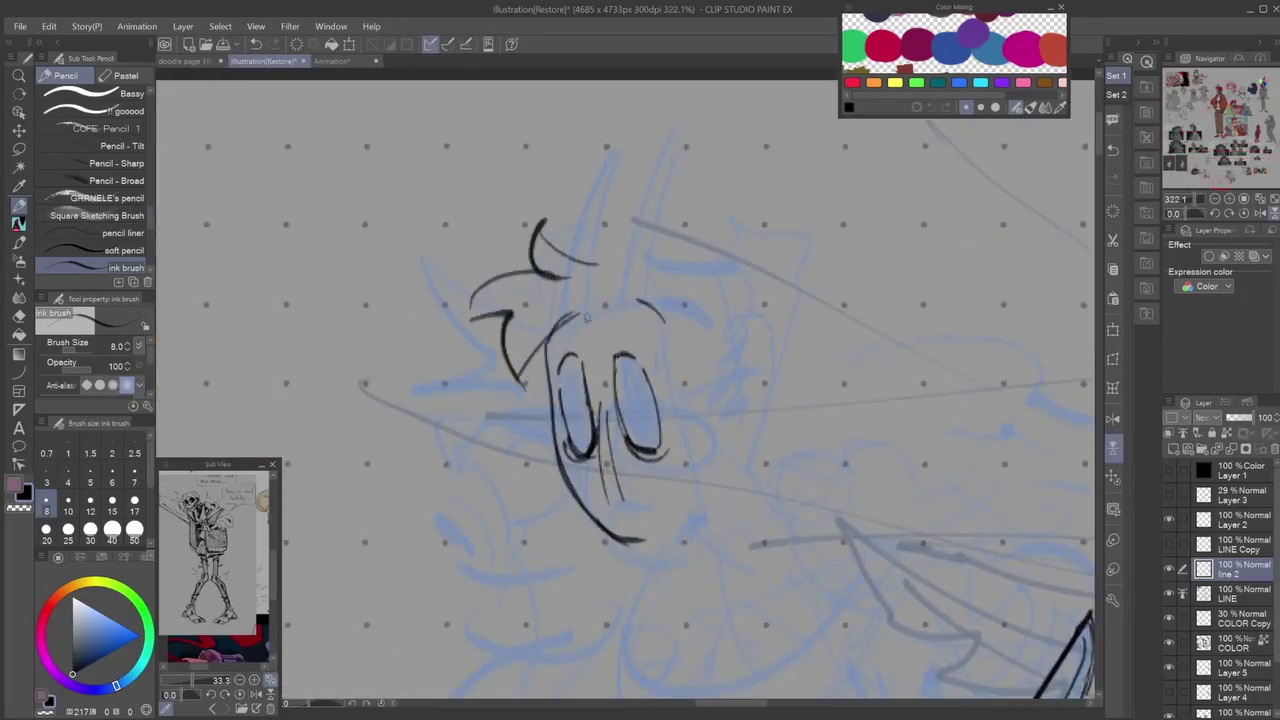
left_click_drag(630, 326, 550, 340)
left_click_drag(618, 290, 616, 332)
Continue the spiky hair outline over the crown and down the far side of the head.
left_click_drag(564, 262, 596, 256)
mouse_move(588, 242)
left_mouse_down()
mouse_move(686, 268)
mouse_move(664, 238)
left_mouse_up()
mouse_move(690, 232)
left_mouse_down()
mouse_move(686, 262)
mouse_move(776, 376)
left_mouse_up()
key("h")
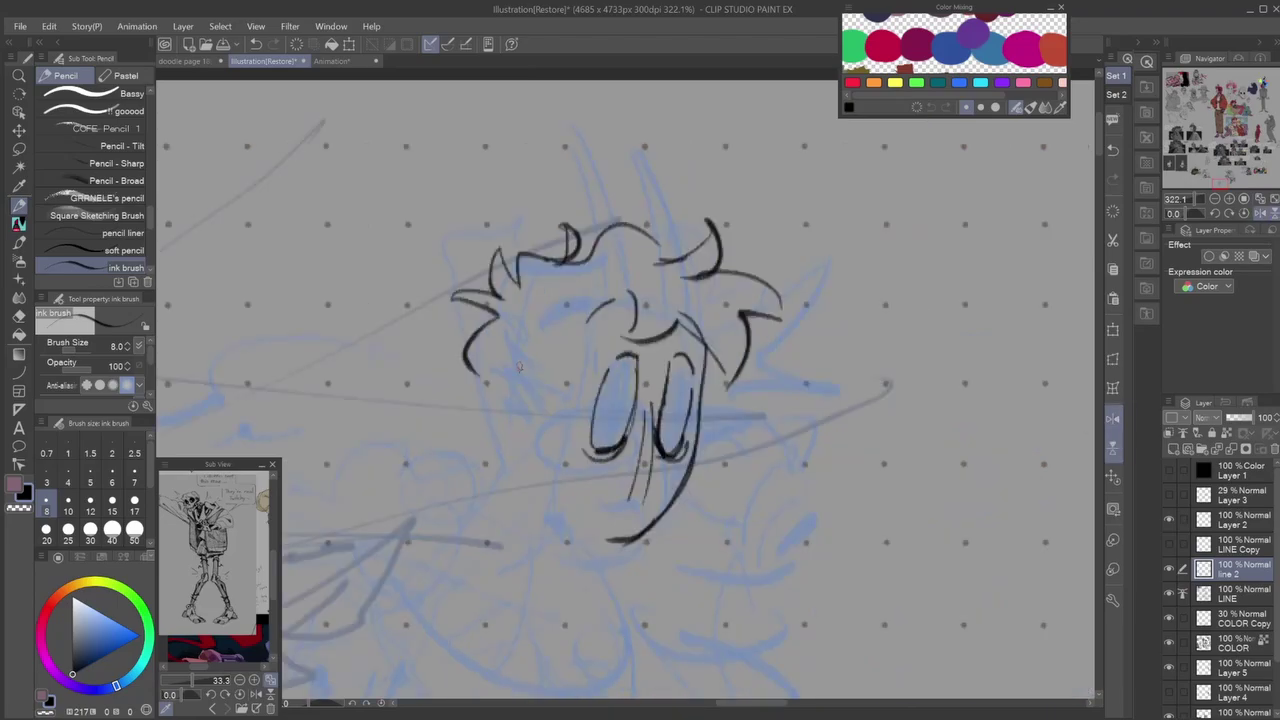
left_click_drag(496, 316, 462, 414)
left_click_drag(486, 396, 470, 492)
key("h")
Ink the far edge of the face down to the pointed chin and add the jagged mouth.
left_click_drag(666, 314, 692, 490)
left_click_drag(692, 488, 648, 540)
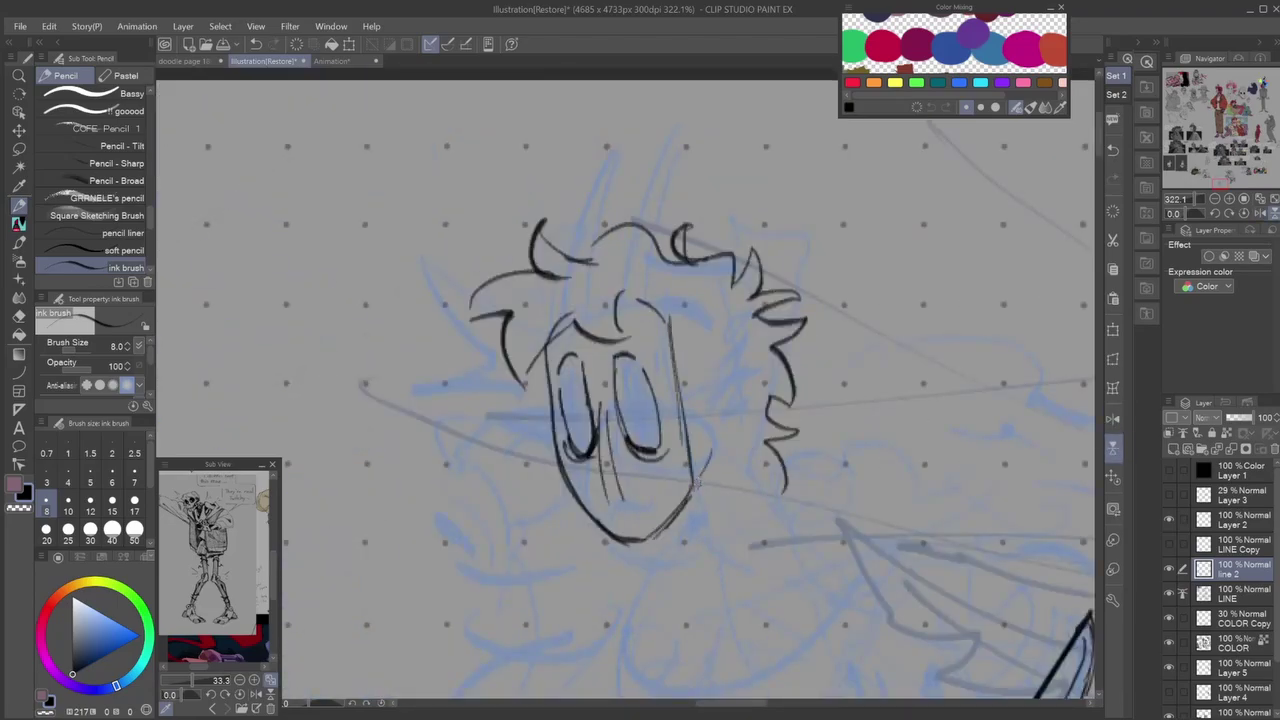
left_click_drag(642, 464, 710, 482)
left_click_drag(678, 494, 648, 518)
Add short inner hair strands at the temple and ink two tall, pointed horns with bands.
left_click_drag(712, 294, 730, 376)
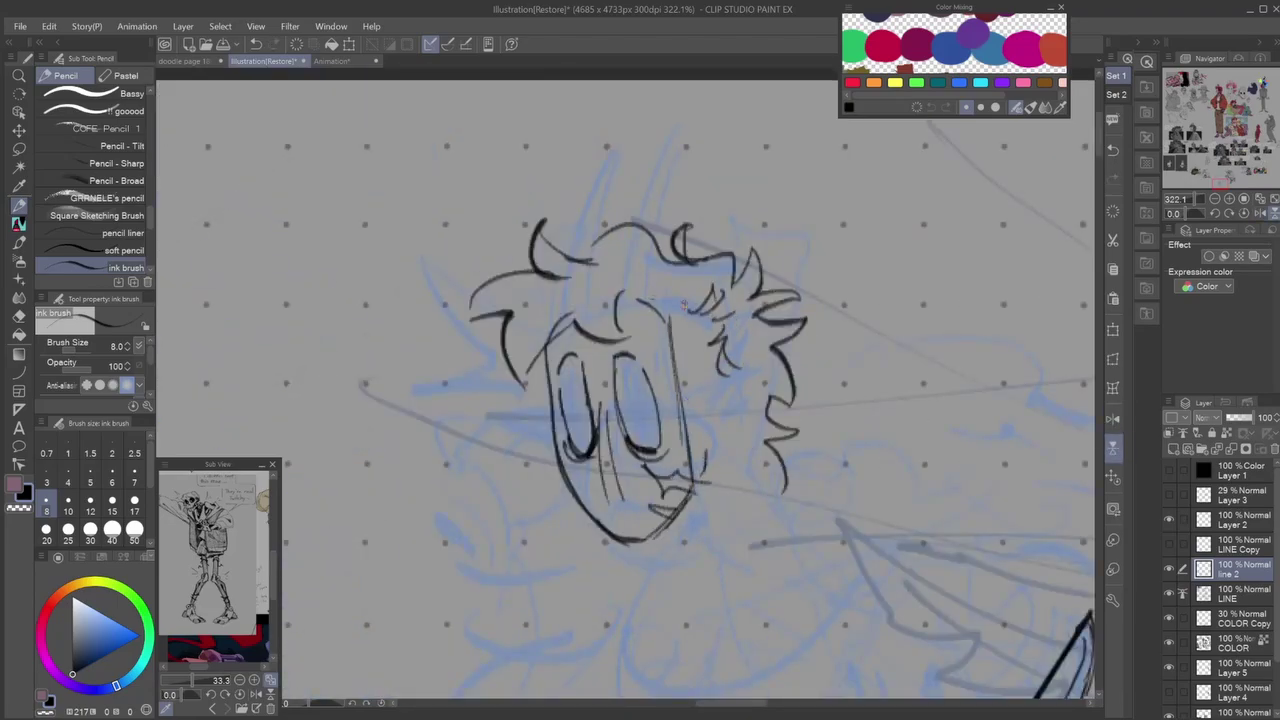
left_click_drag(650, 296, 708, 310)
left_click_drag(630, 296, 666, 136)
left_click_drag(574, 258, 608, 134)
left_click_drag(660, 200, 656, 296)
mouse_move(608, 134)
left_mouse_down()
mouse_move(596, 208)
mouse_move(608, 184)
left_mouse_up()
left_click_drag(570, 222, 668, 186)
left_click_drag(632, 212, 672, 204)
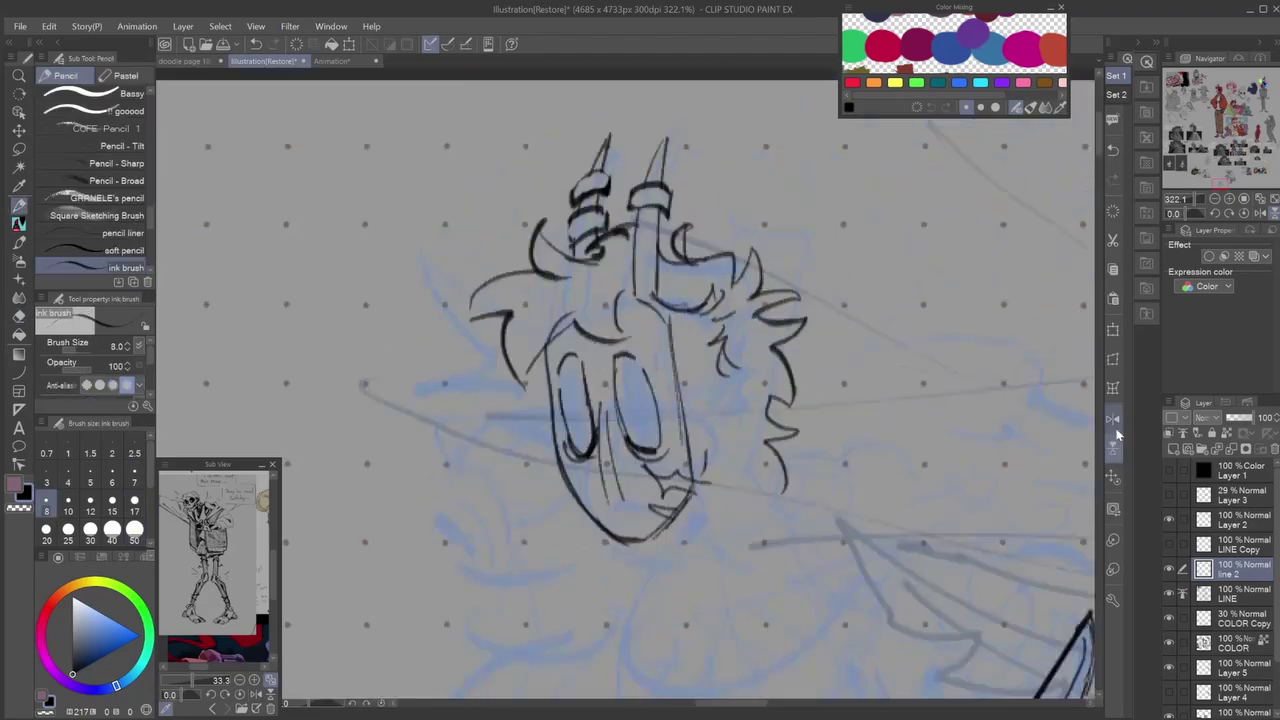
Ink the pointed ear within the hair and add hatching between the face, ear and hair.
key("h")
mouse_move(558, 384)
left_mouse_down()
mouse_move(462, 380)
mouse_move(497, 404)
left_mouse_up()
key("ctrl+z")
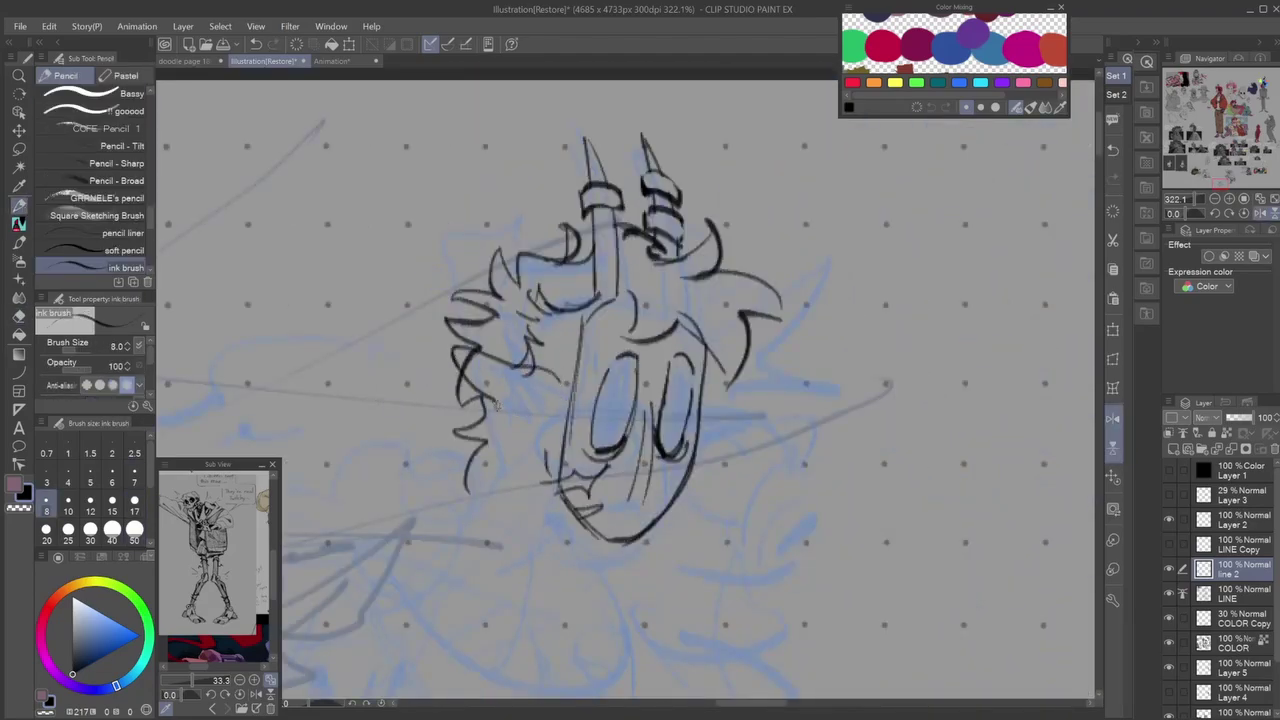
key("h")
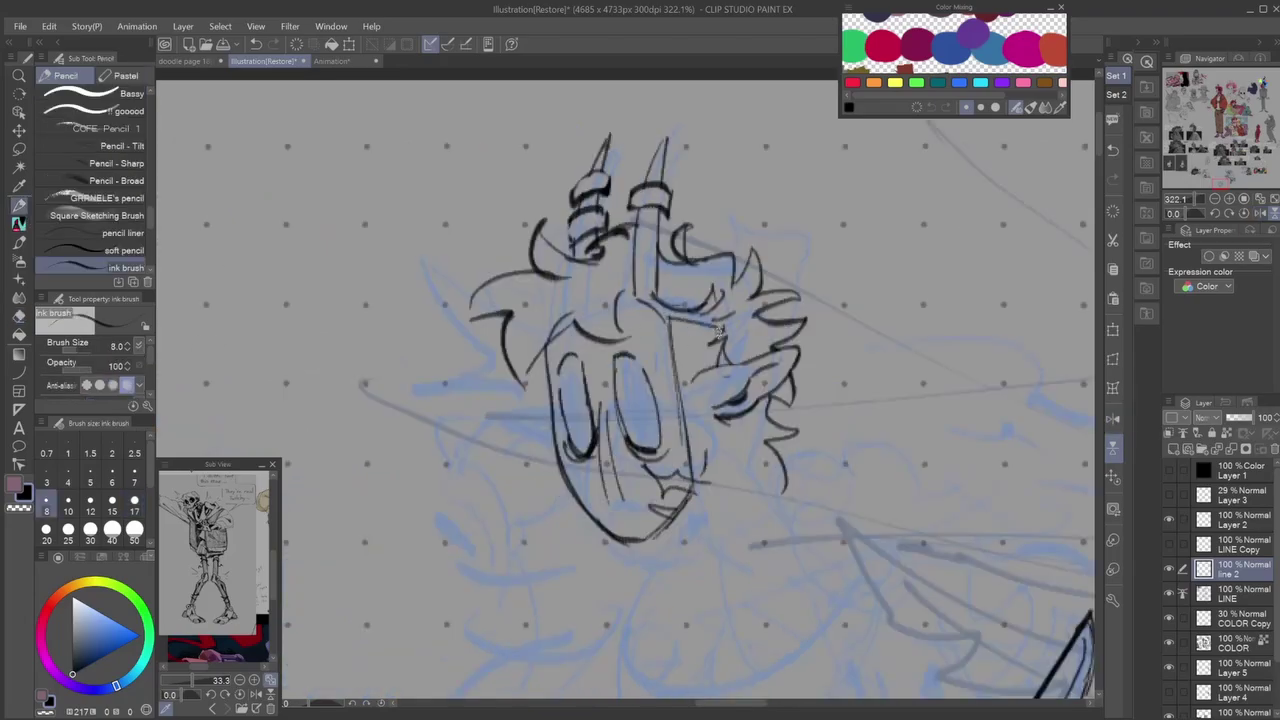
left_click_drag(672, 330, 722, 326)
left_click_drag(674, 372, 700, 368)
left_click_drag(708, 430, 734, 440)
scroll(712, 443, "down", 8)
scroll(440, 340, "up", 10)
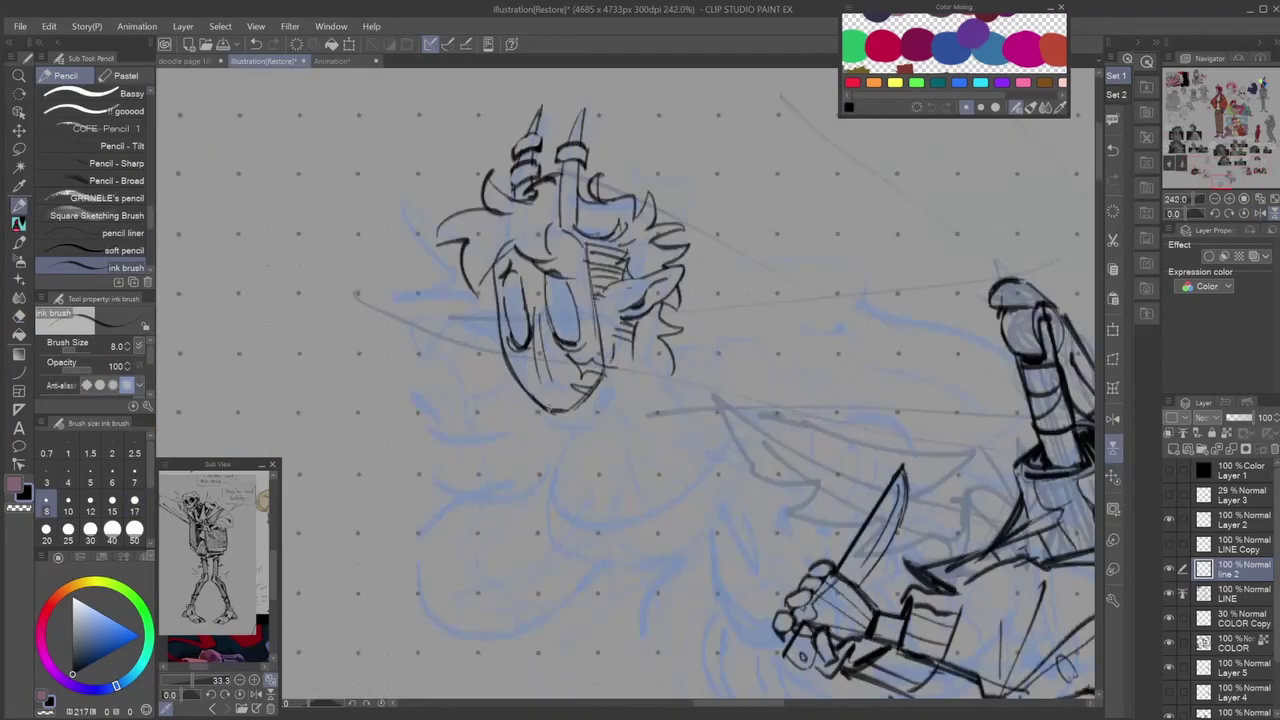
Extend the zigzag hair outline below the ear on the far side of the horned head.
scroll(440, 338, "down", 8)
scroll(520, 365, "up", 5)
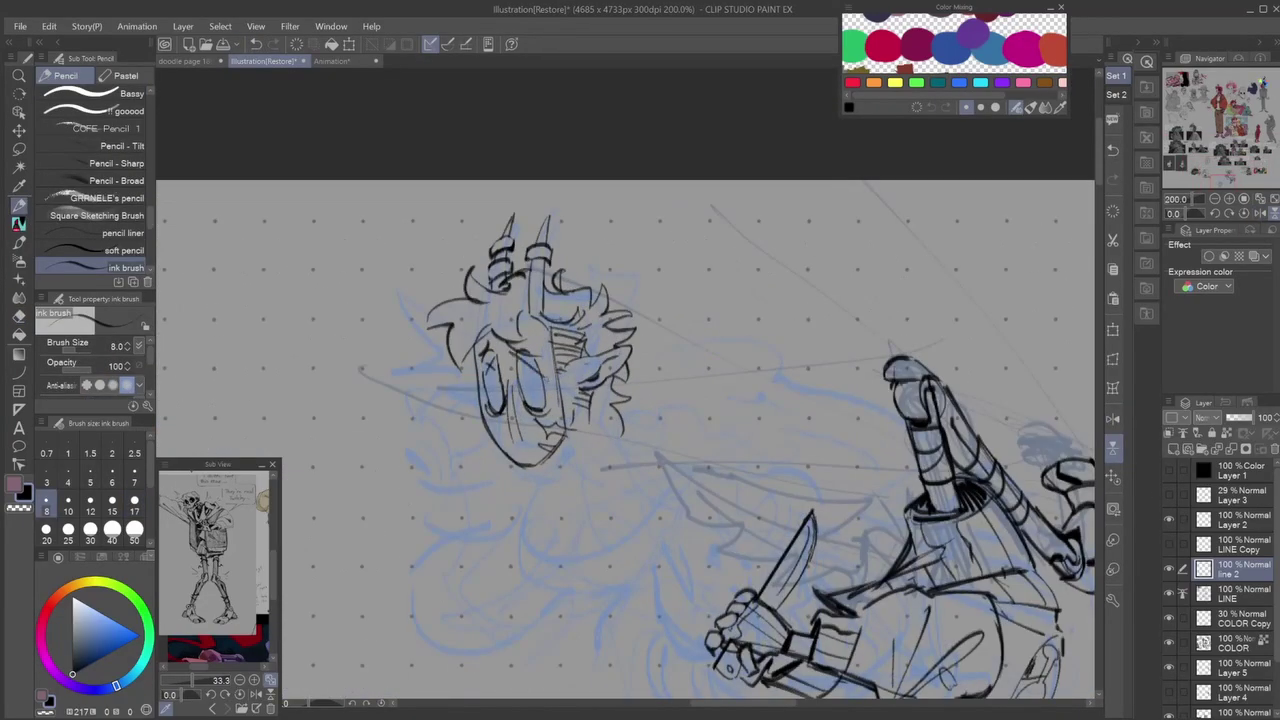
scroll(620, 400, "down", 6)
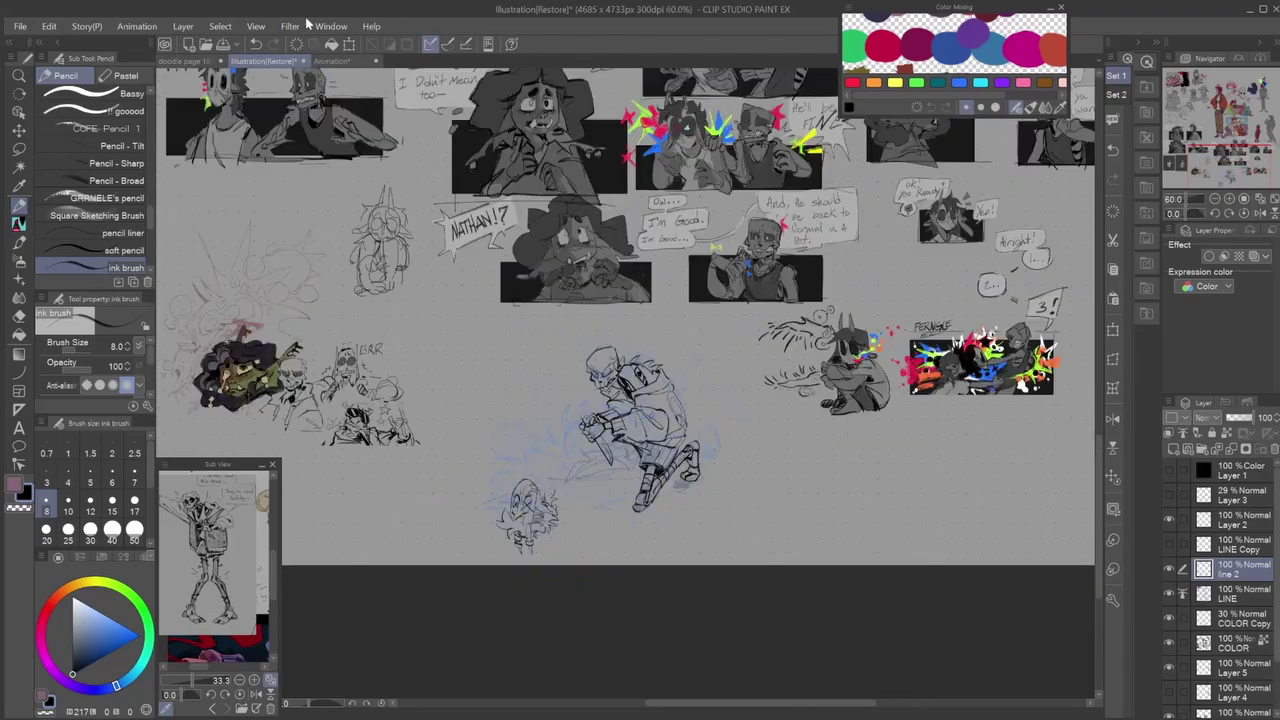
scroll(700, 380, "up", 4)
scroll(560, 280, "up", 2)
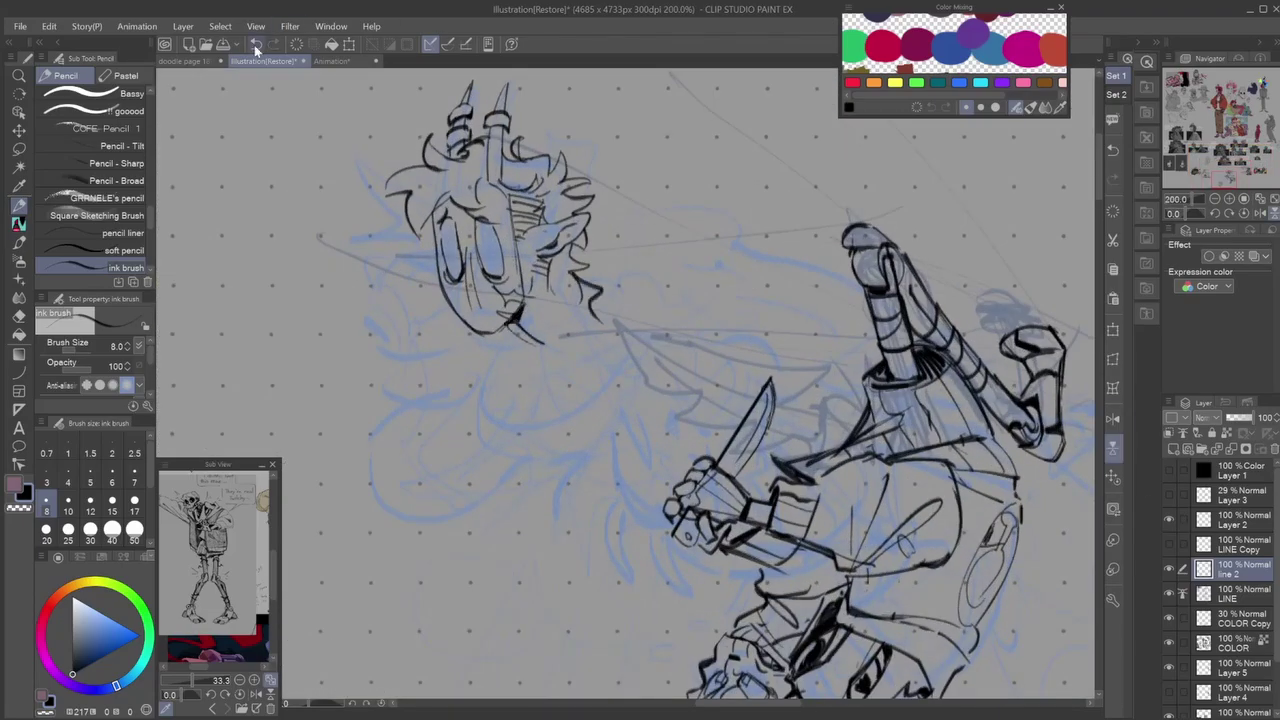
scroll(590, 300, "down", 3)
Flip the canvas back vertically and clear the stray strokes beside the horned character's chin.
key("ctrl+shift+h")
scroll(570, 400, "up", 3)
key("e")
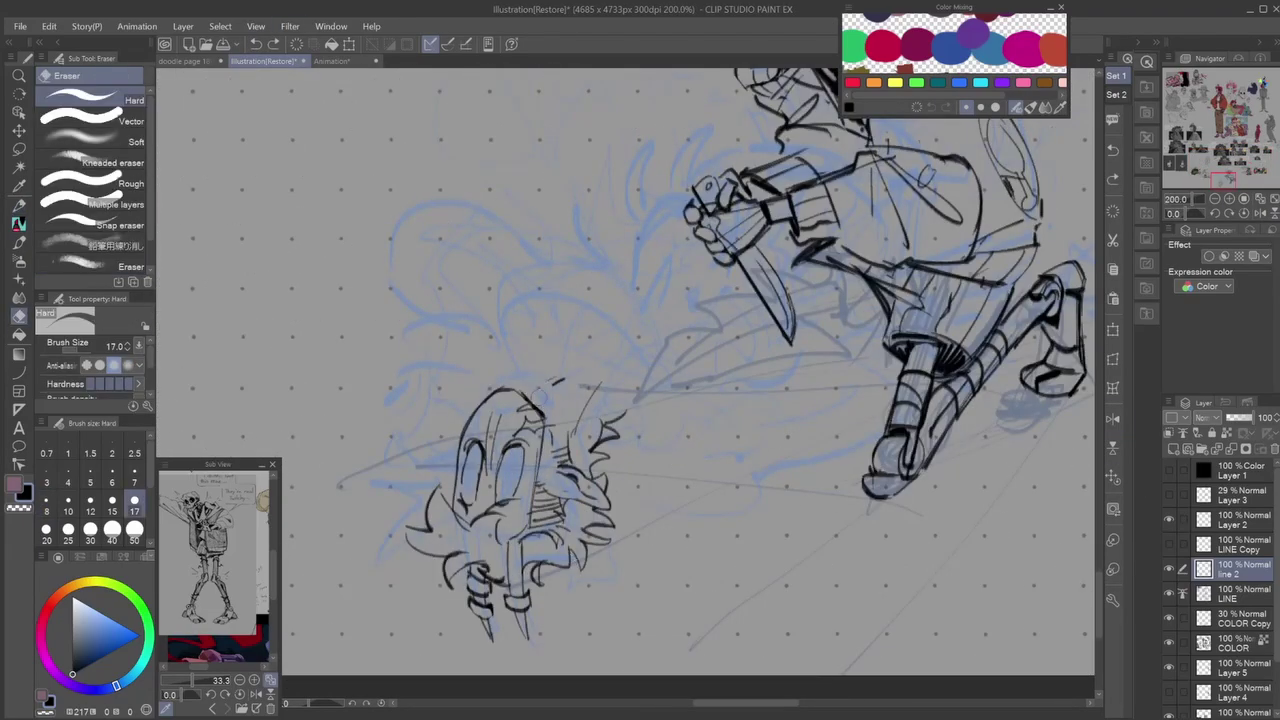
scroll(600, 450, "down", 3)
scroll(620, 420, "up", 2)
scroll(880, 620, "down", 2)
scroll(903, 652, "up", 4)
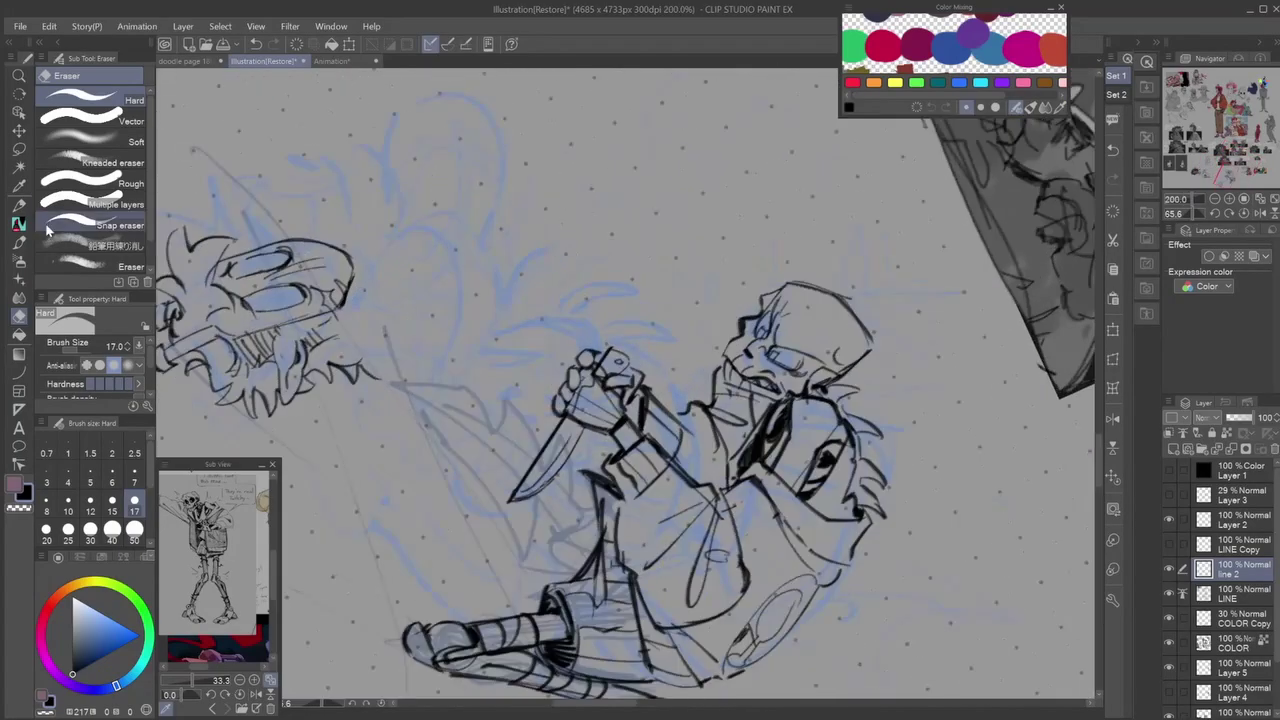
key("p")
left_click_drag(456, 310, 500, 265)
left_click_drag(570, 405, 575, 515)
mouse_move(478, 270)
left_mouse_down()
mouse_move(565, 360)
mouse_move(575, 430)
left_mouse_up()
left_click_drag(500, 290, 550, 350)
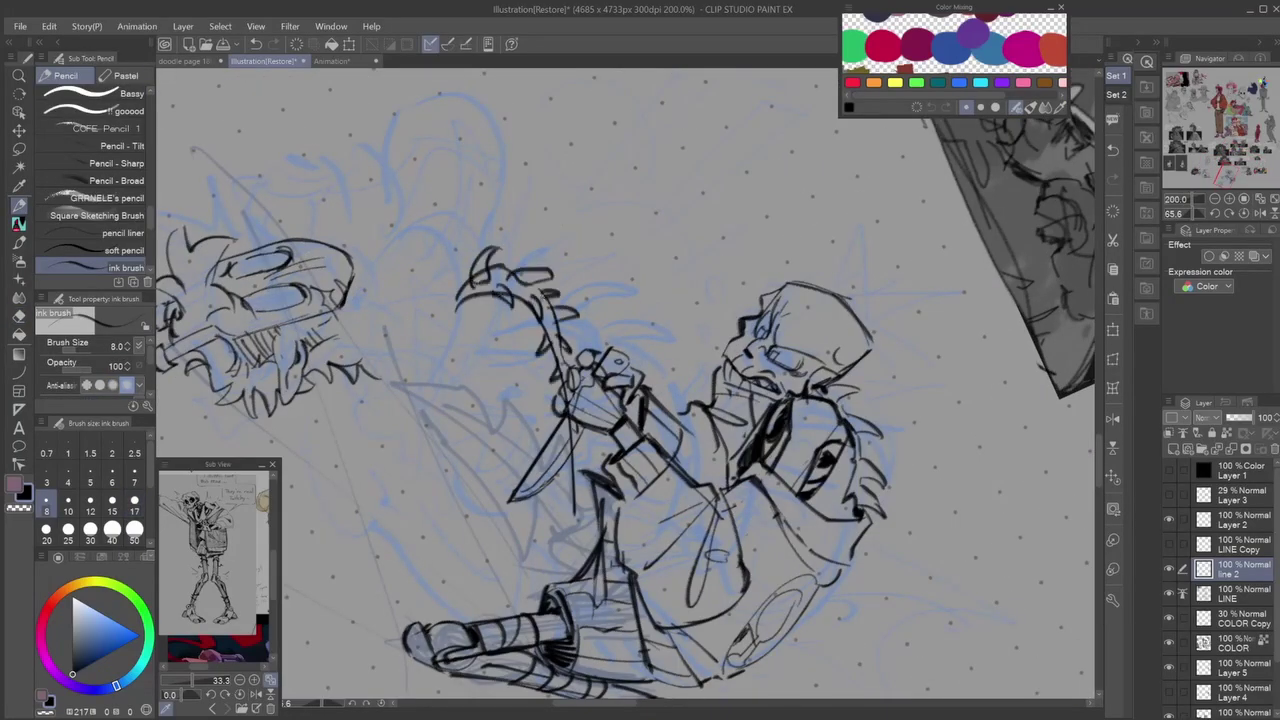
left_click_drag(505, 255, 450, 288)
key("e")
scroll(600, 400, "down", 3)
scroll(525, 447, "up", 3)
key("p")
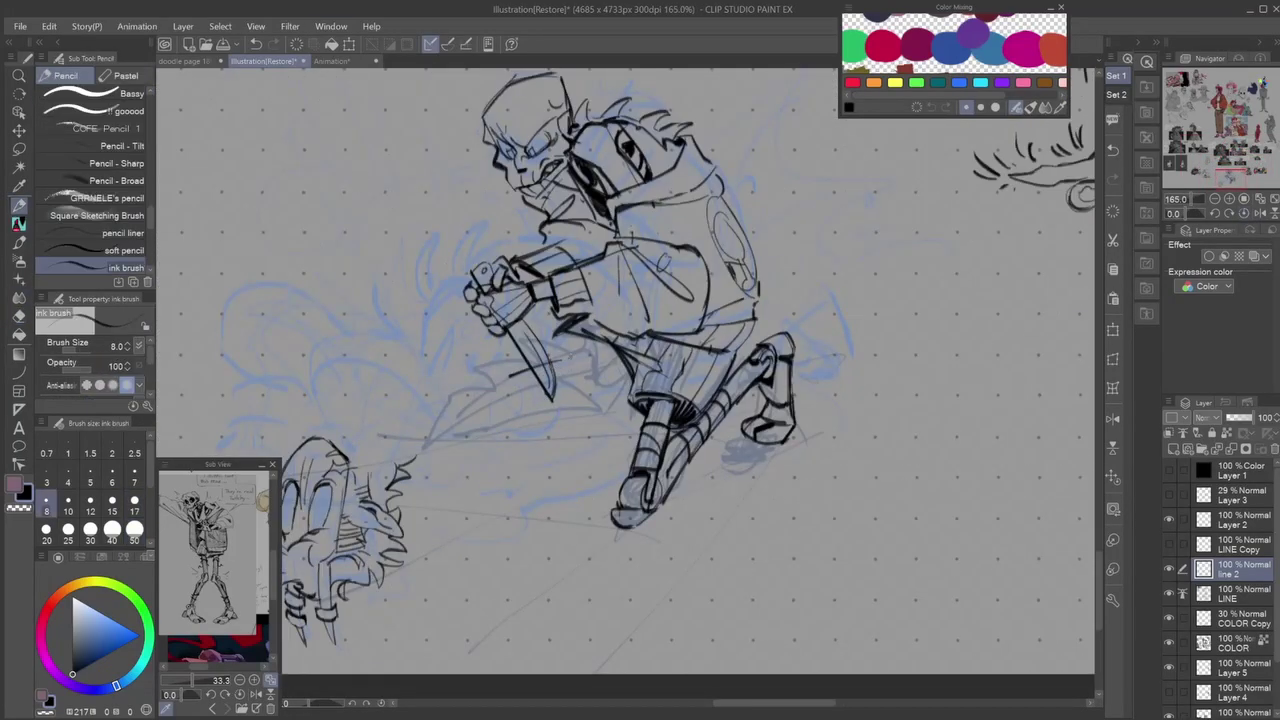
left_click_drag(521, 364, 310, 372)
left_click_drag(520, 343, 372, 440)
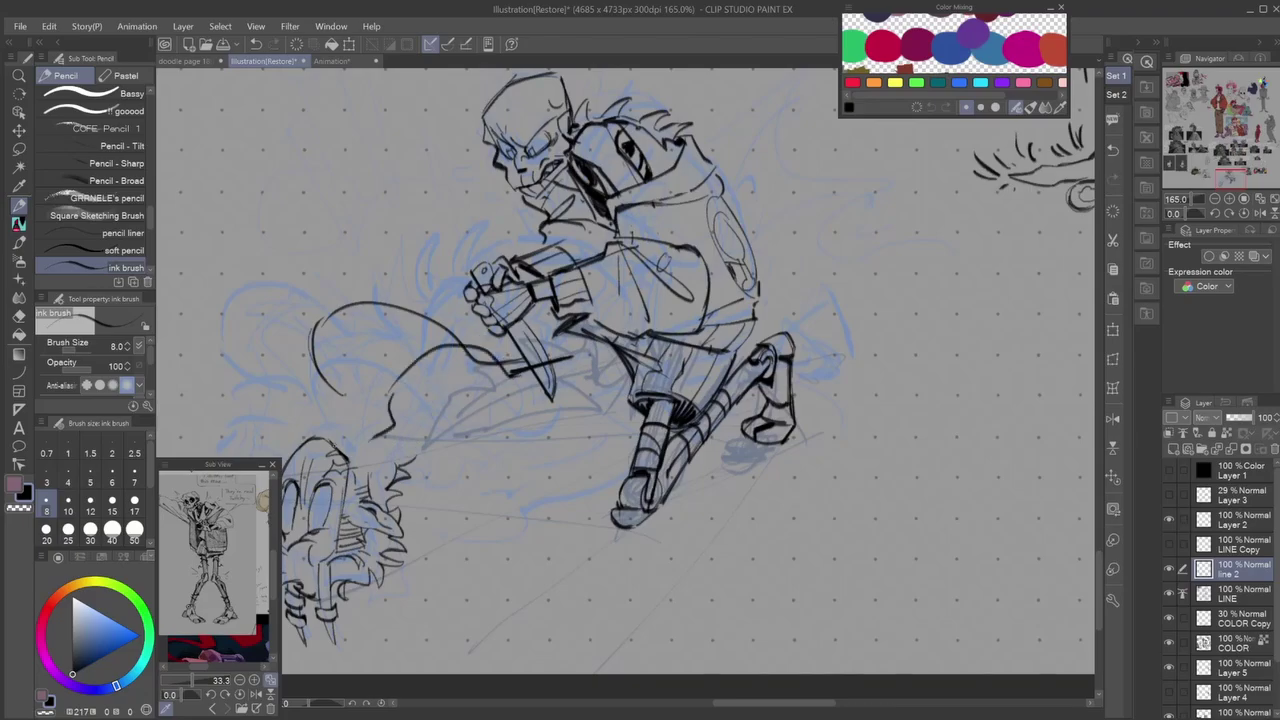
scroll(630, 376, "up", 1)
key("e")
Extend the canvas to 5364 px tall, clear the loose curves and reposition the inked horned head below the crouching character.
scroll(630, 376, "down", 10)
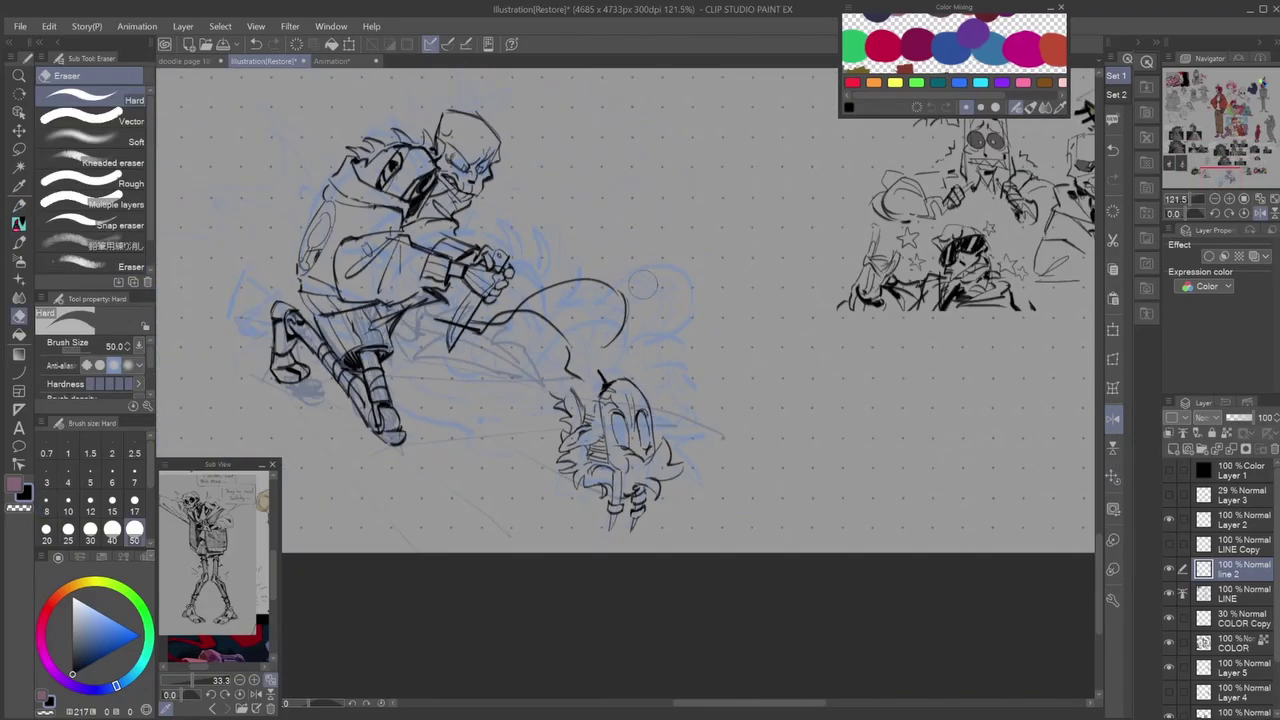
scroll(545, 420, "up", 5)
key("ctrl+t")
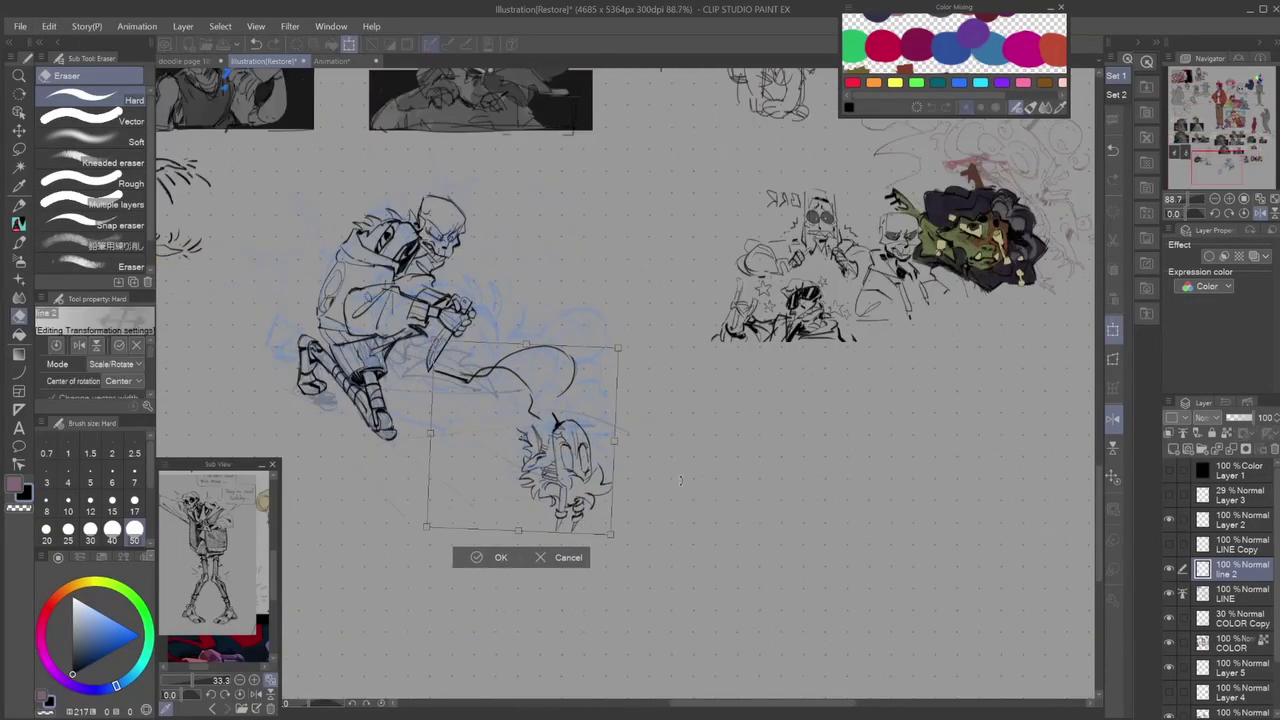
key("Return")
key("m")
key("ctrl+t")
key("Return")
key("h")
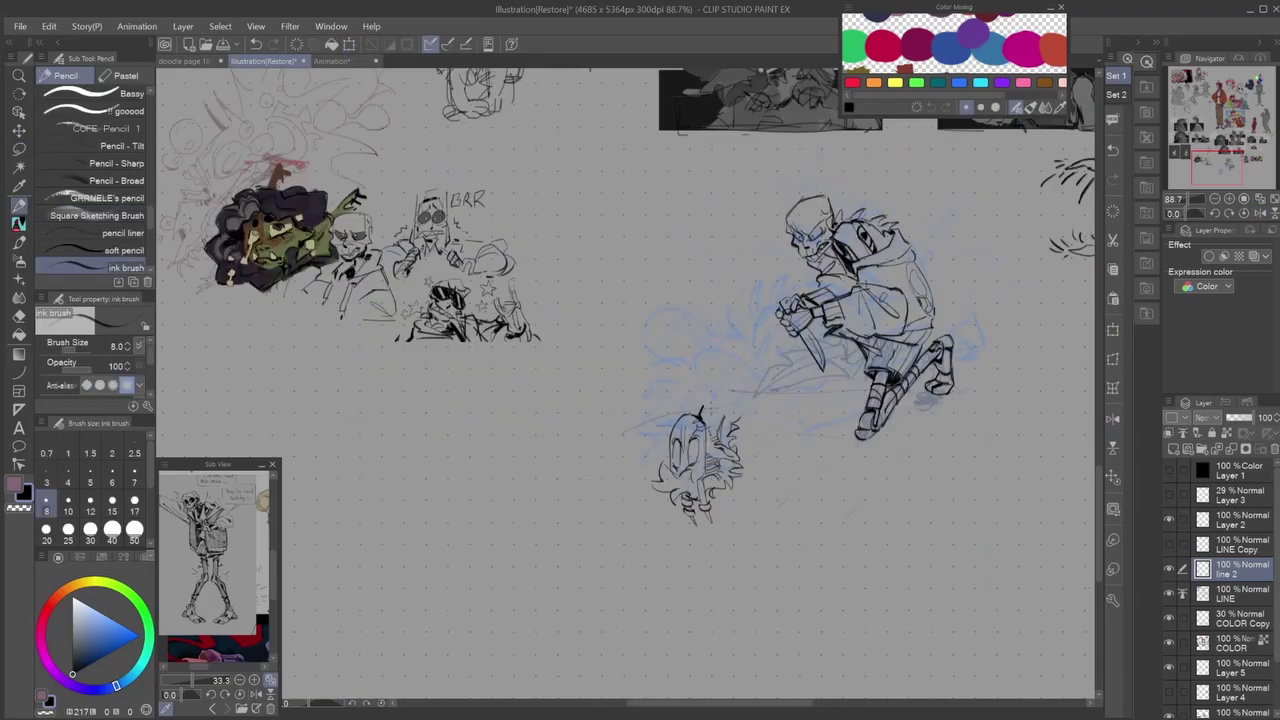
Sketch a large spiky-haired, horned head behind the two characters on the COLOR Copy layer with a size 17 blue ink brush.
key("p")
key("alt+bracketleft")
key("alt+bracketleft")
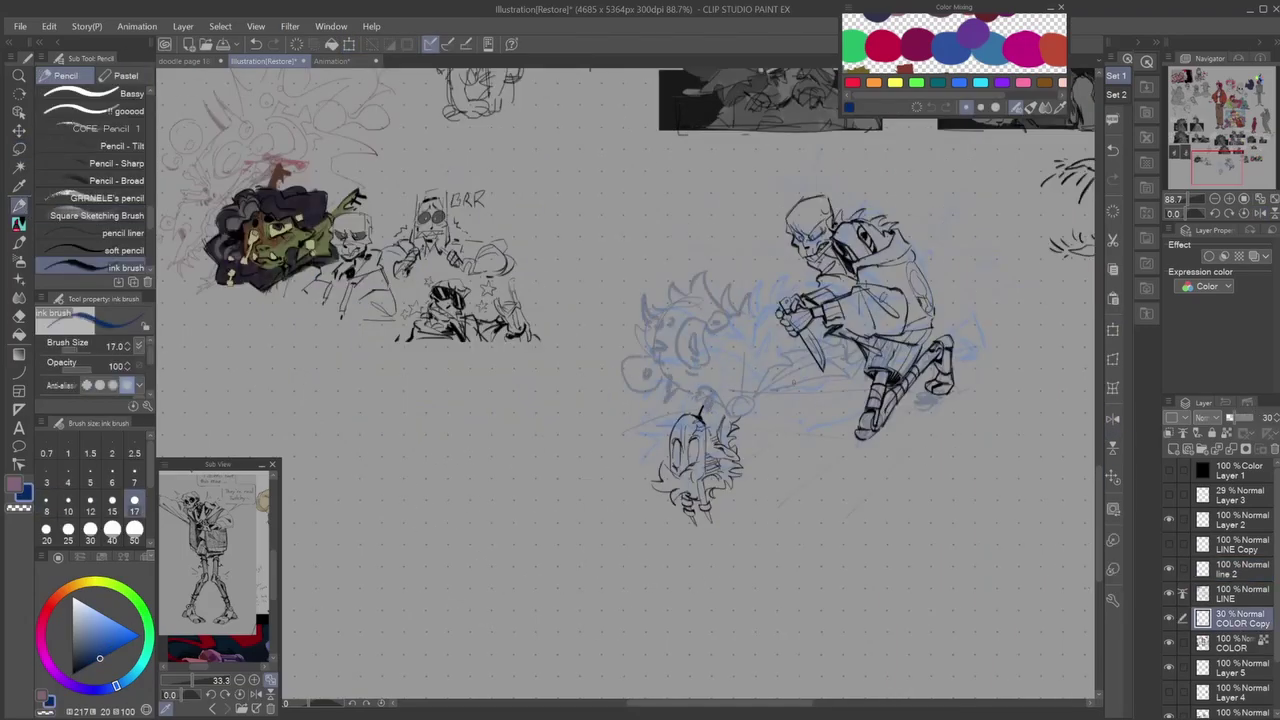
key("h")
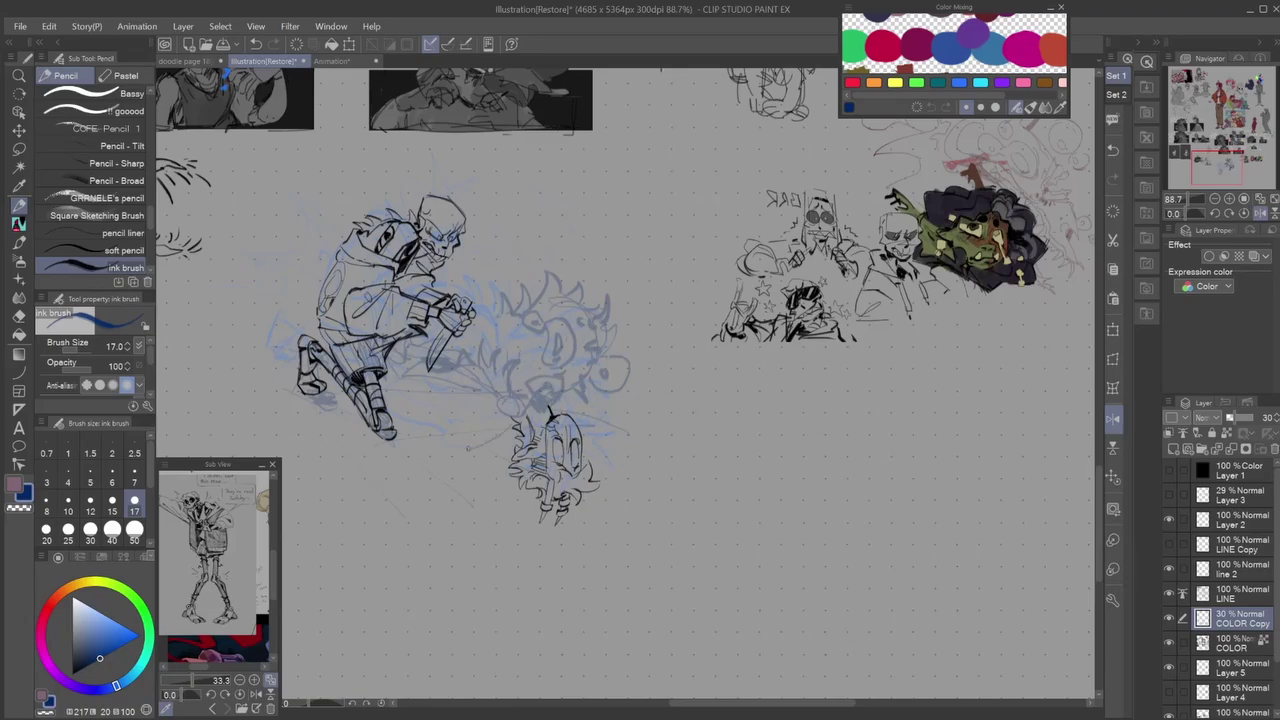
key("h")
Sketch an outstretched hand beside the large head, then lasso the hand and rotate it into place.
scroll(600, 380, "down", 3)
scroll(600, 380, "up", 2)
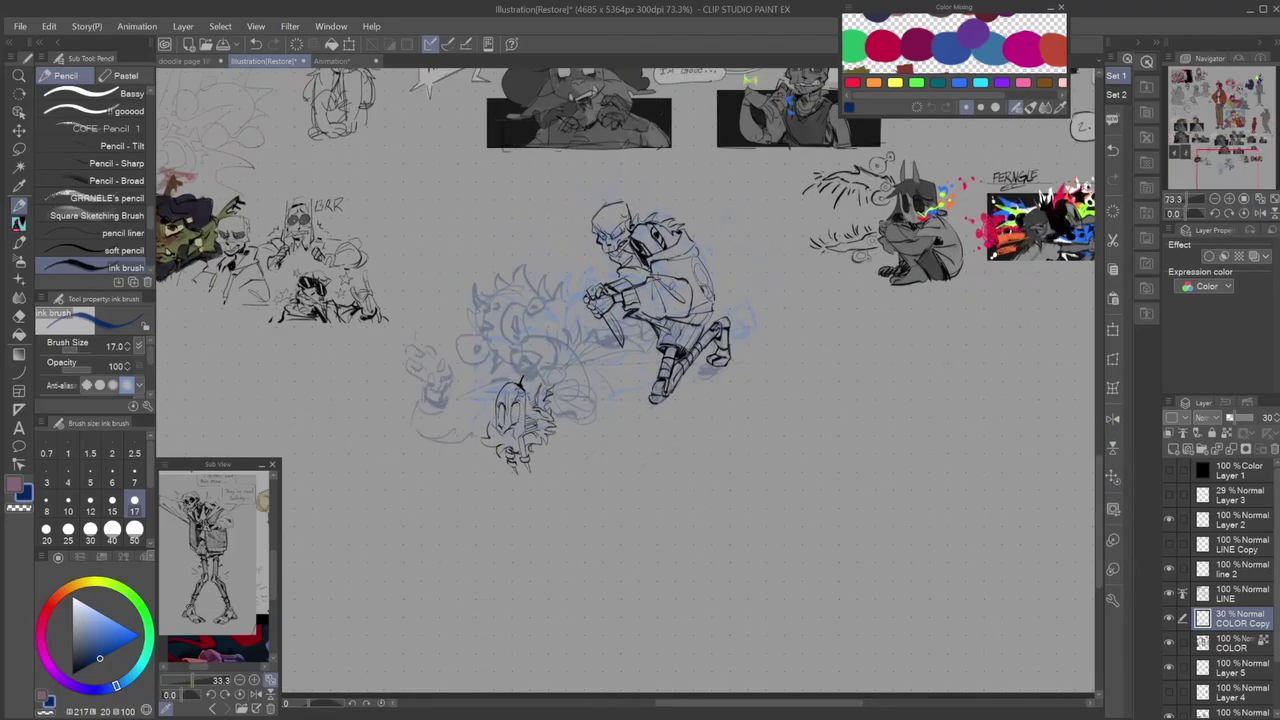
key("h")
scroll(640, 380, "up", 2)
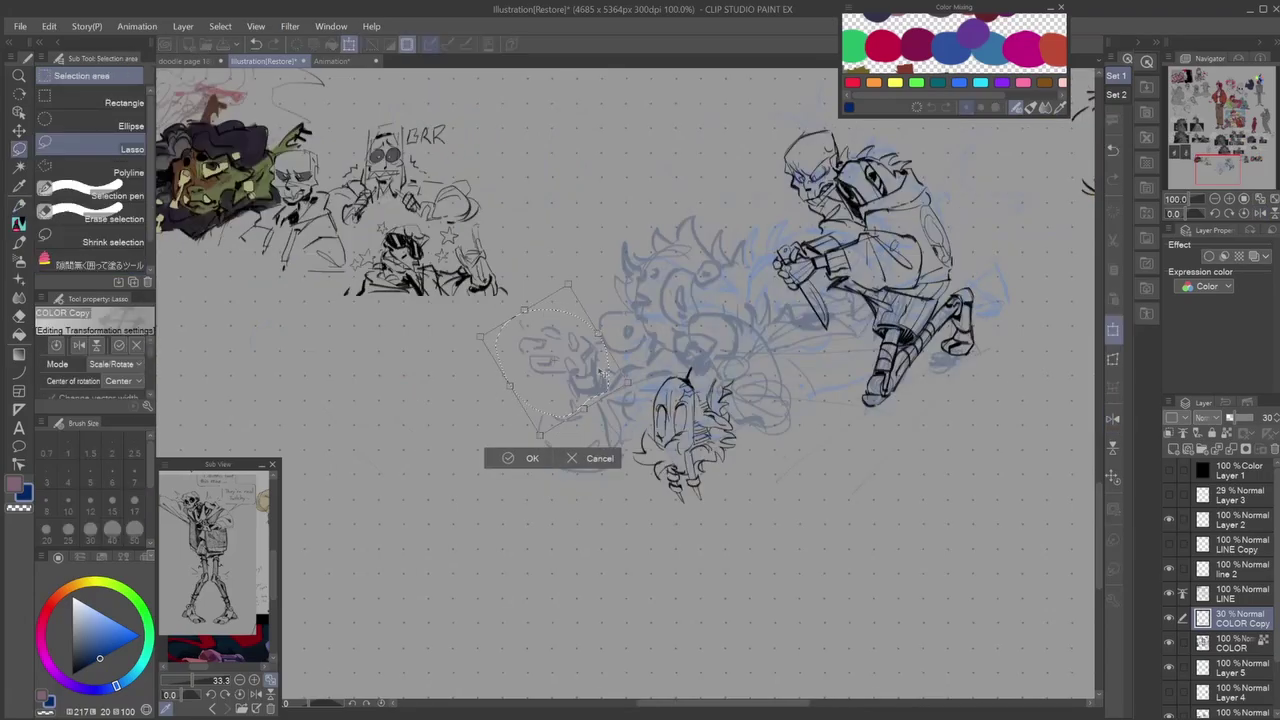
key("Return")
Sketch the sleeve below the outstretched hand and a second bent arm beneath the crouching character.
key("p")
key("h")
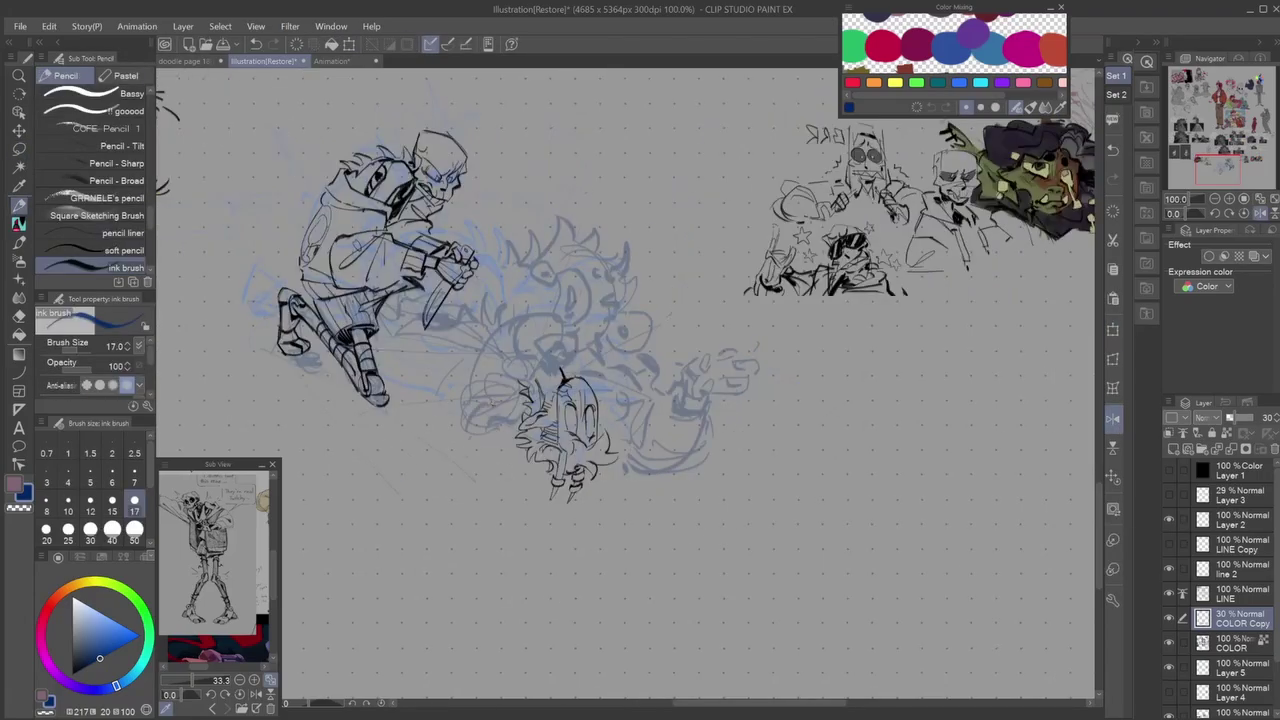
key("h")
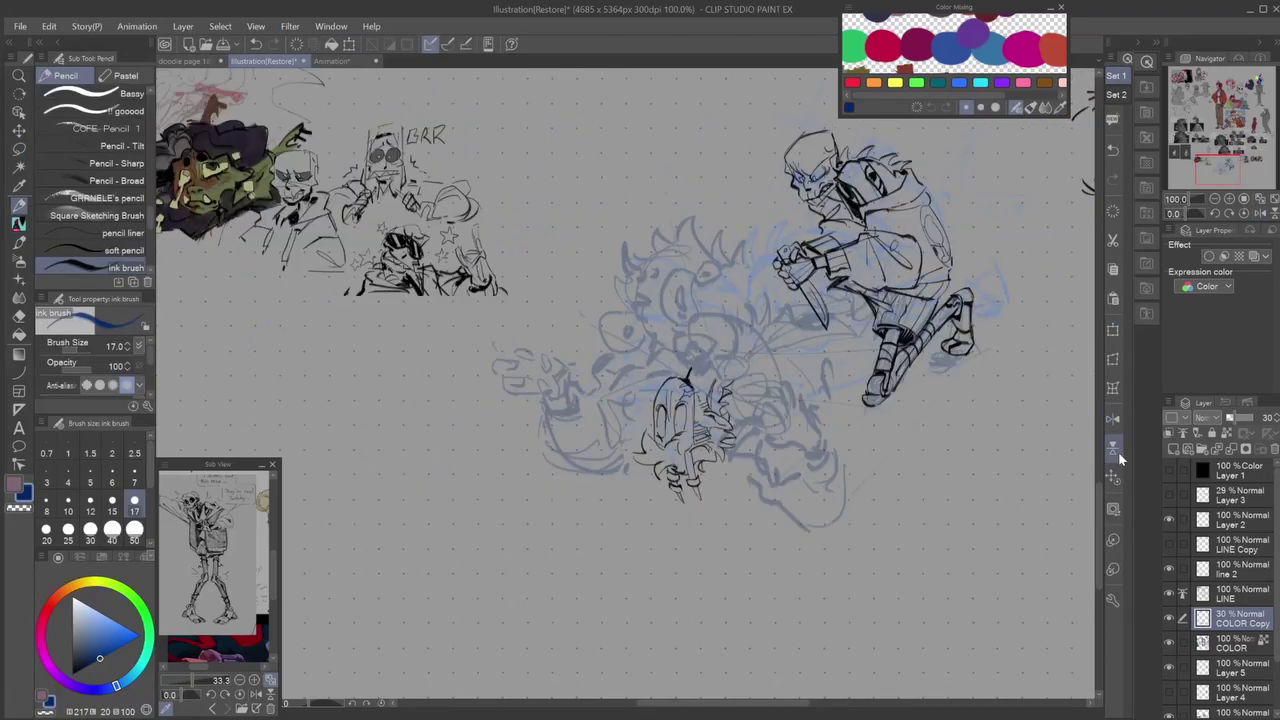
scroll(640, 380, "down", 3)
key("alt+bracketright")
key("alt+bracketright")
key("v")
key("ctrl+plus")
key("ctrl+plus")
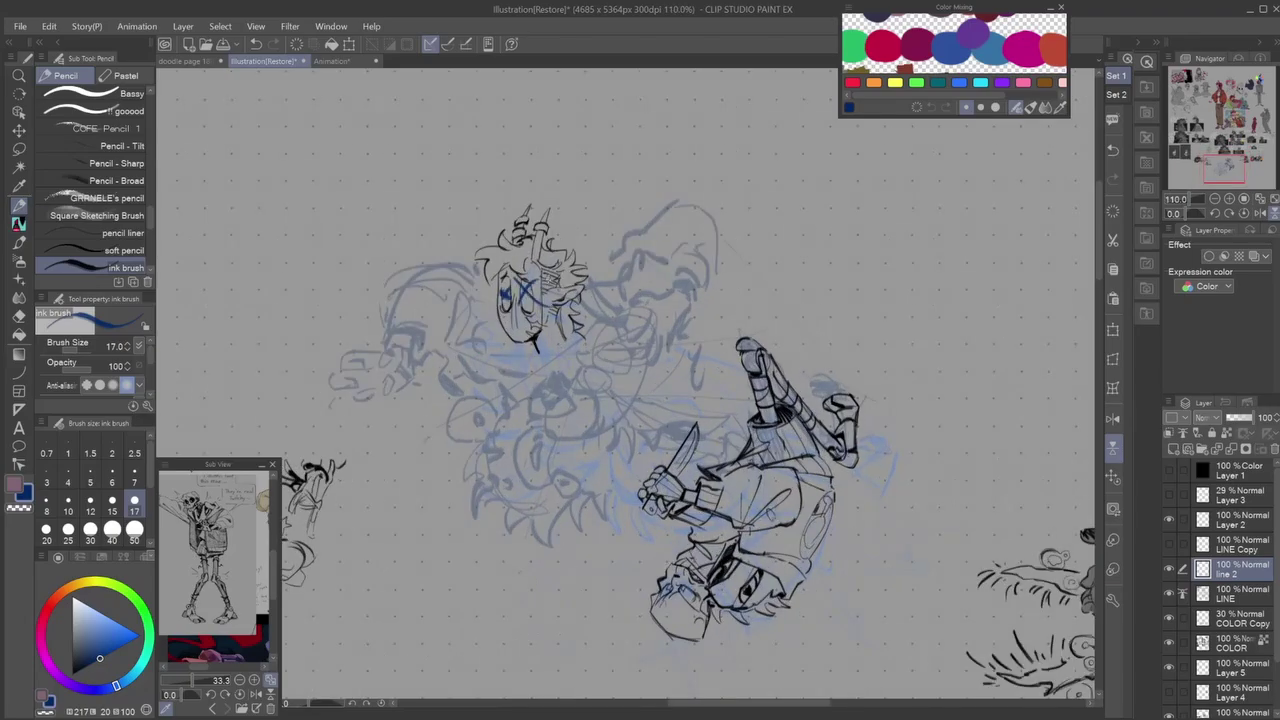
key("alt+bracketleft")
left_click(1240, 622)
Block in dark shading on the large sketched head and add a rounded arc above it on the COLOR Copy layer.
key("h")
key("v")
scroll(640, 380, "down", 2)
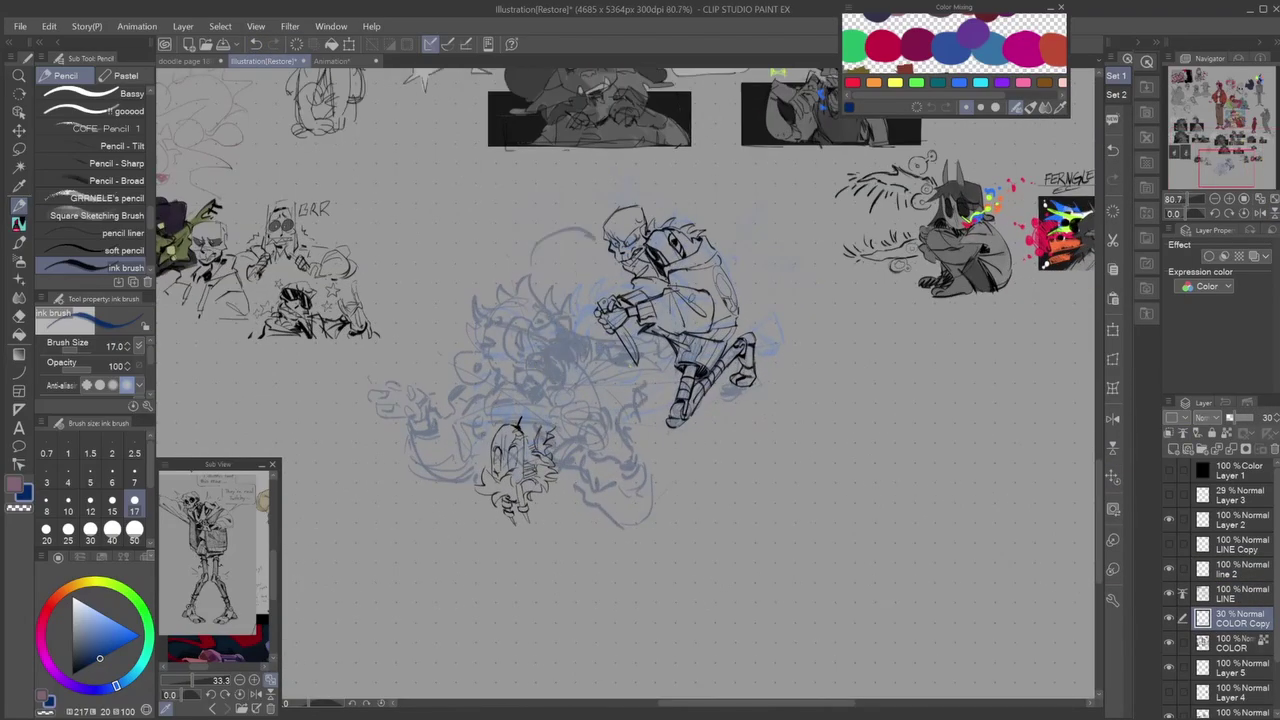
key("h")
scroll(620, 390, "down", 5)
scroll(620, 390, "up", 4)
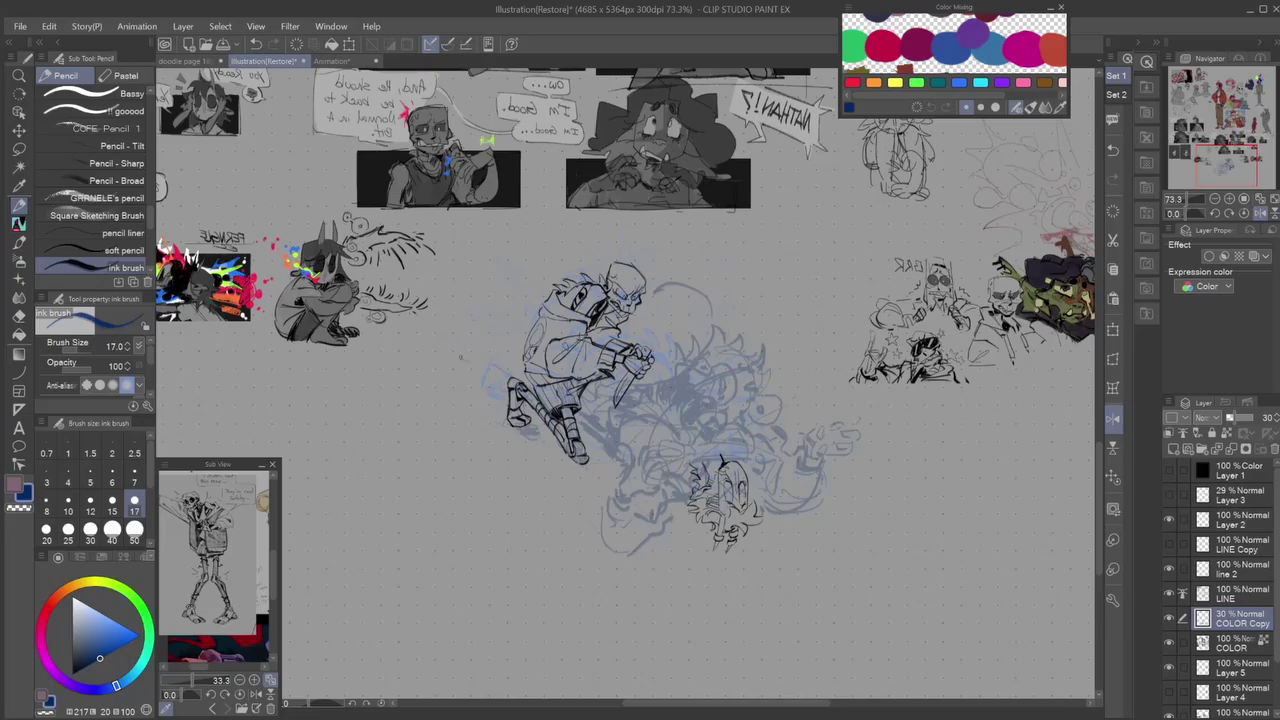
scroll(640, 380, "down", 5)
scroll(640, 380, "up", 4)
Sketch a spiky burst above the bald head and sweeping curved shapes behind the crouching character.
left_click(560, 480, "ctrl")
left_click(530, 575)
scroll(640, 380, "down", 4)
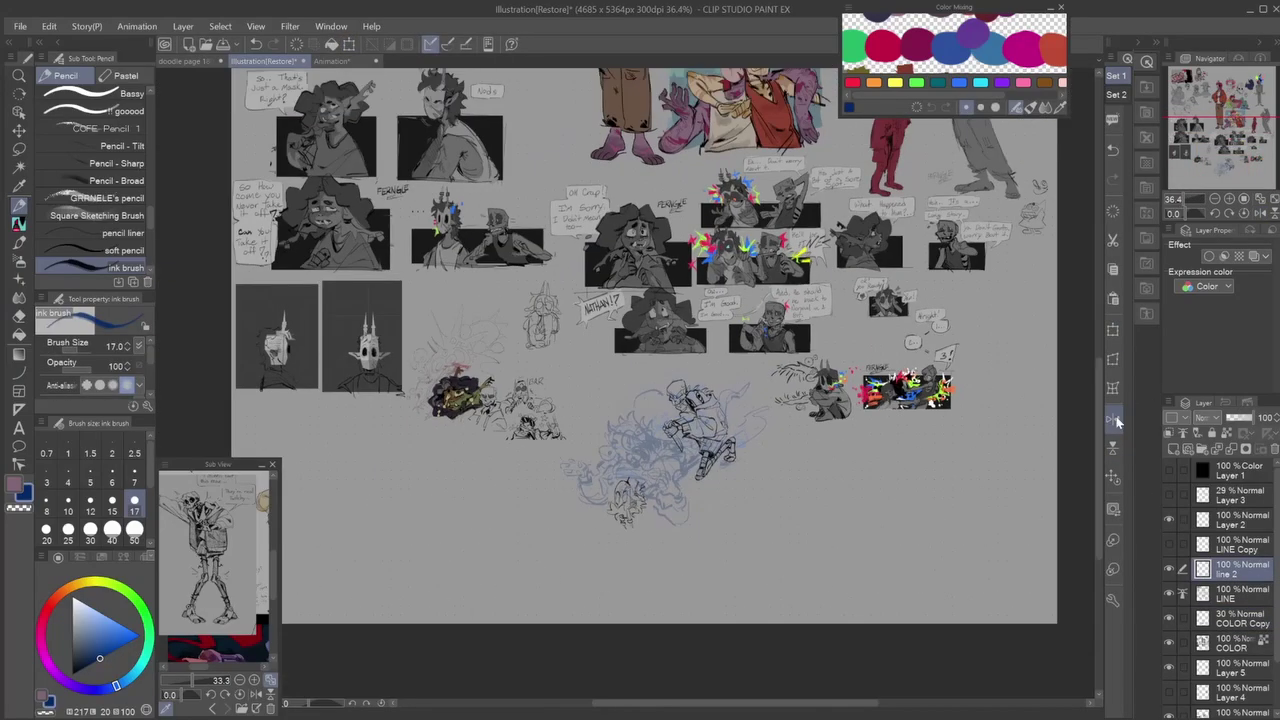
scroll(640, 380, "up", 2)
scroll(640, 380, "up", 4)
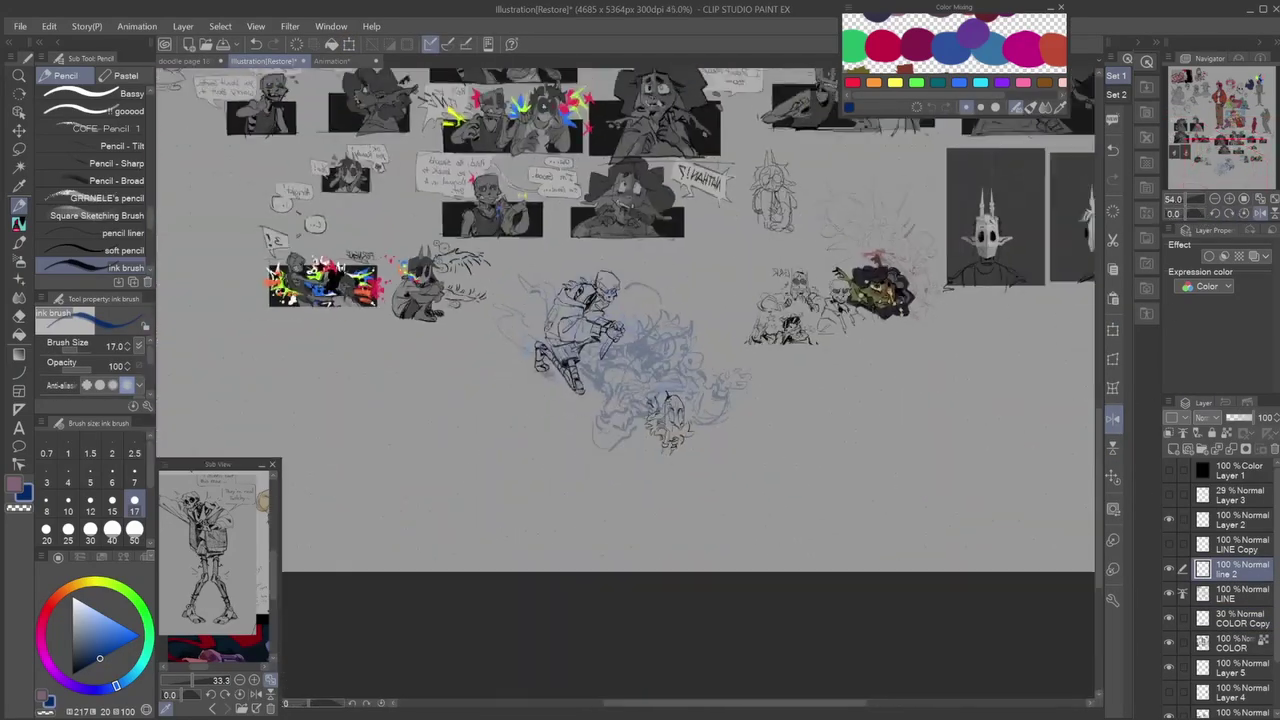
left_click(933, 415, "ctrl")
left_click(682, 263, "ctrl")
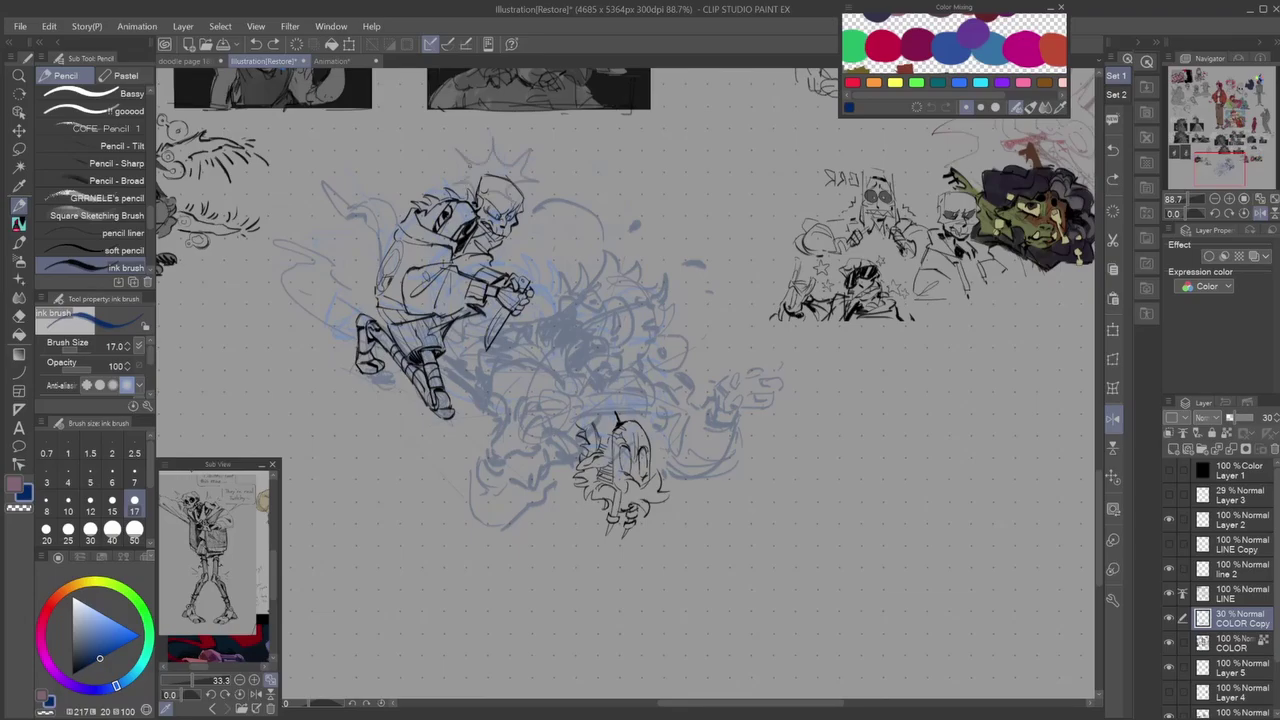
scroll(640, 380, "up", 2)
scroll(640, 380, "down", 5)
left_click(700, 400, "ctrl")
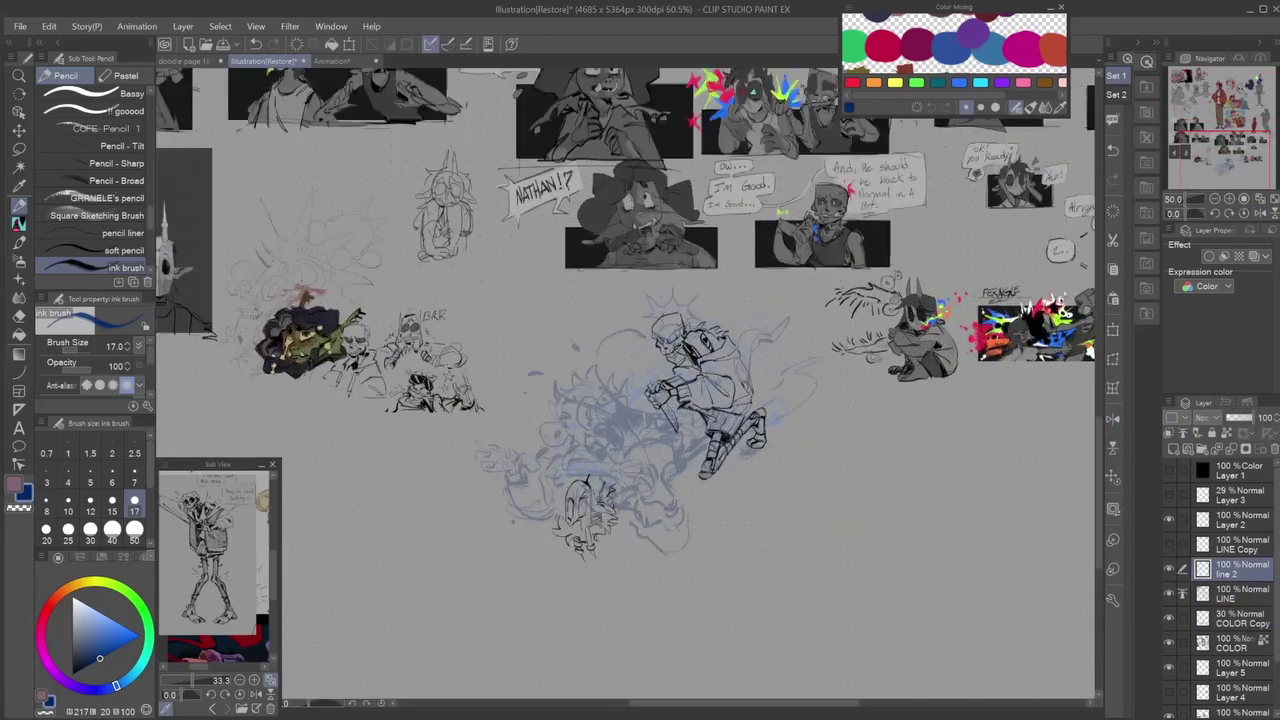
Add cyan glow accents around the bald character's eyes and set the COLOR Copy layer's opacity to 27%.
scroll(626, 330, "up", 3)
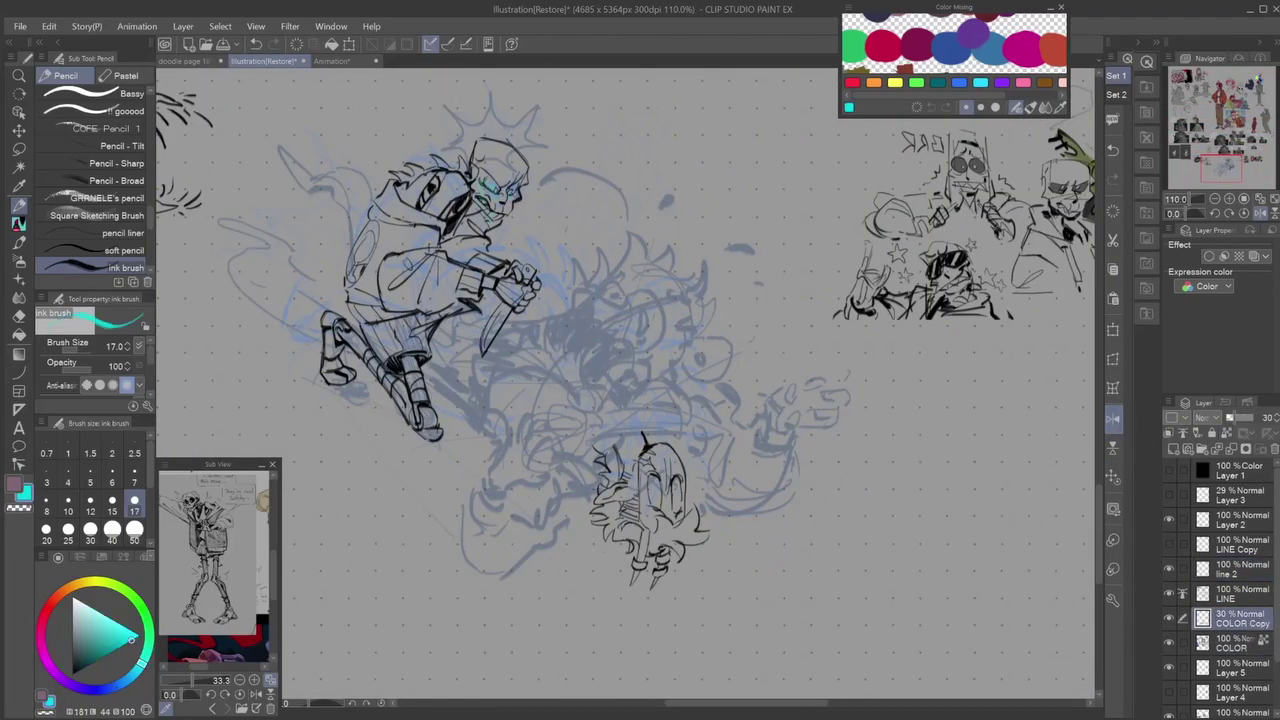
scroll(640, 380, "down", 5)
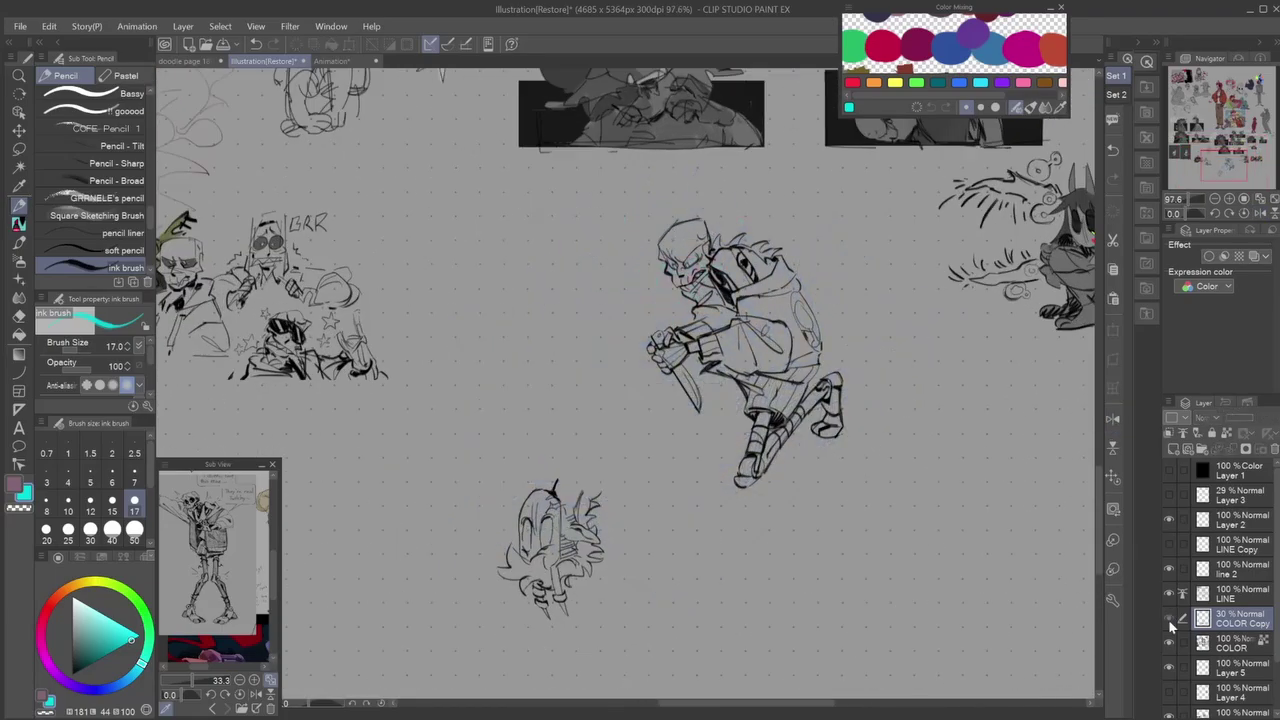
scroll(503, 376, "up", 3)
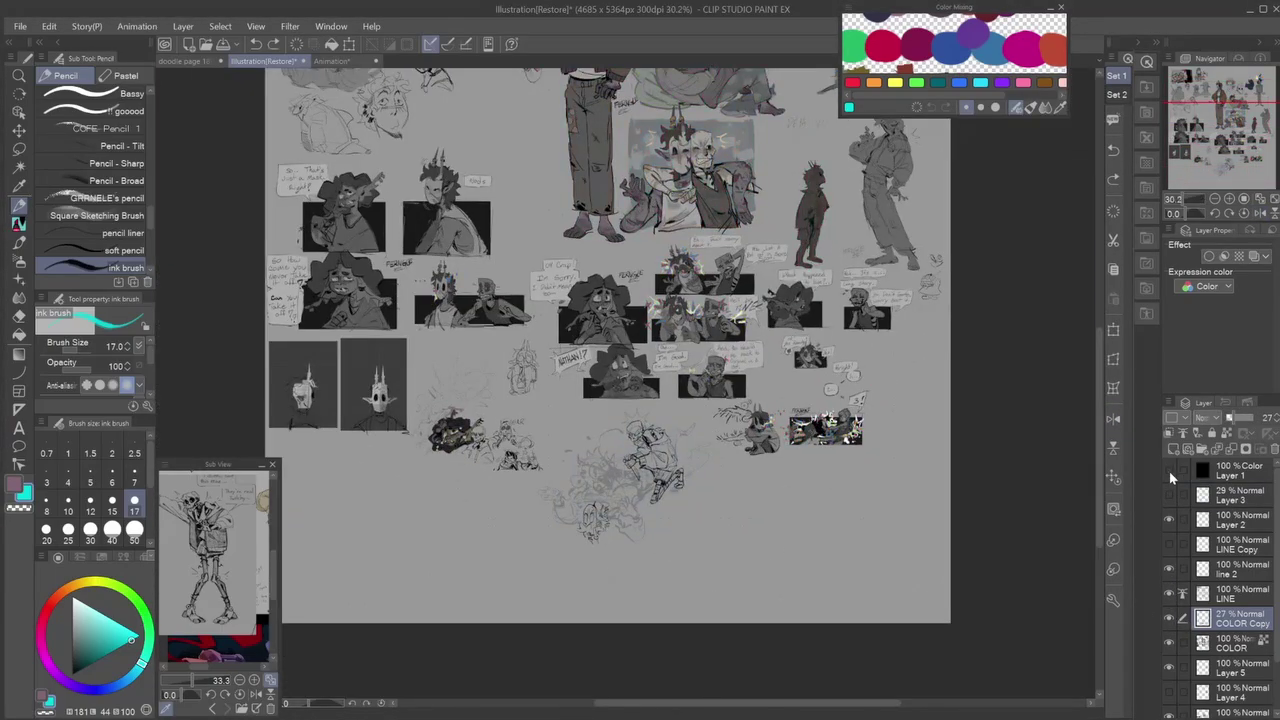
Make the LINE layer active and set the ink brush size to 8.
left_click(1175, 597)
scroll(640, 380, "up", 5)
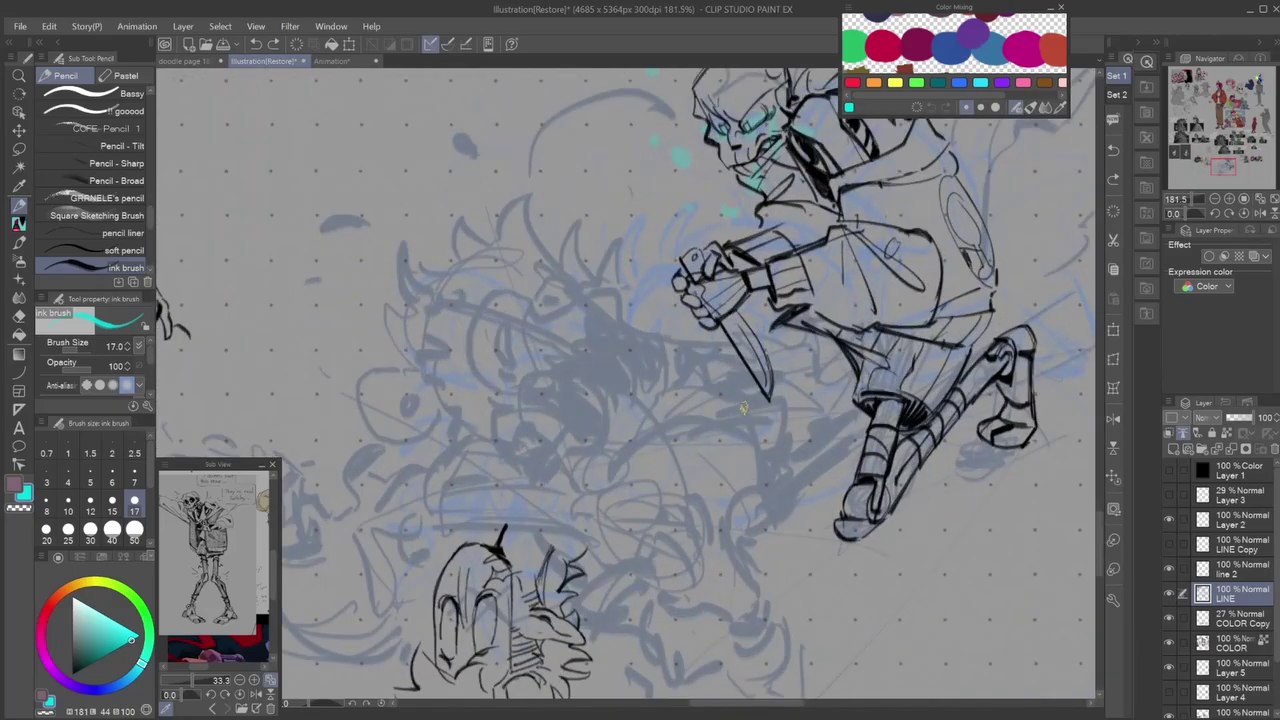
left_click(46, 511)
left_click_drag(485, 220, 400, 330)
left_click_drag(540, 280, 560, 320)
key("ctrl+z")
key("ctrl+z")
Try inking the outstretched hand with blocky fingers, a shaded cuff and forearm lines on the LINE layer.
left_click_drag(500, 400, 680, 300)
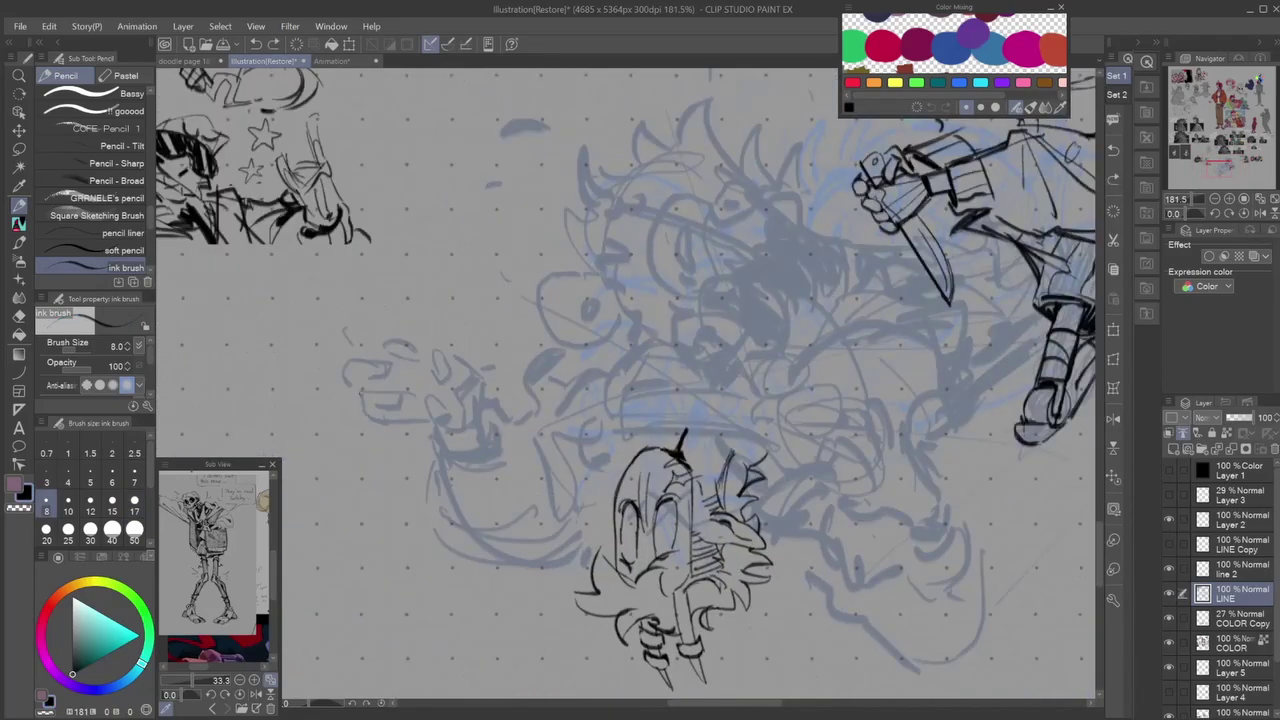
mouse_move(360, 390)
left_mouse_down()
mouse_move(424, 419)
mouse_move(389, 375)
mouse_move(421, 354)
mouse_move(439, 364)
mouse_move(434, 354)
mouse_move(427, 419)
mouse_move(449, 422)
mouse_move(467, 397)
mouse_move(457, 422)
mouse_move(464, 392)
mouse_move(477, 437)
mouse_move(438, 462)
left_mouse_up()
key("ctrl+z")
mouse_move(470, 400)
left_mouse_down()
mouse_move(436, 482)
mouse_move(492, 506)
left_mouse_up()
left_click_drag(446, 472, 486, 460)
key("ctrl+z")
mouse_move(484, 402)
left_mouse_down()
mouse_move(549, 463)
mouse_move(525, 428)
mouse_move(566, 524)
left_mouse_up()
left_click_drag(540, 438, 566, 518)
mouse_move(476, 478)
left_mouse_down()
mouse_move(442, 552)
mouse_move(600, 512)
left_mouse_up()
Ink the hand nearer the crouching character with curled fingers, palm, wrist and a thick cuff.
key("ctrl+minus")
key("h")
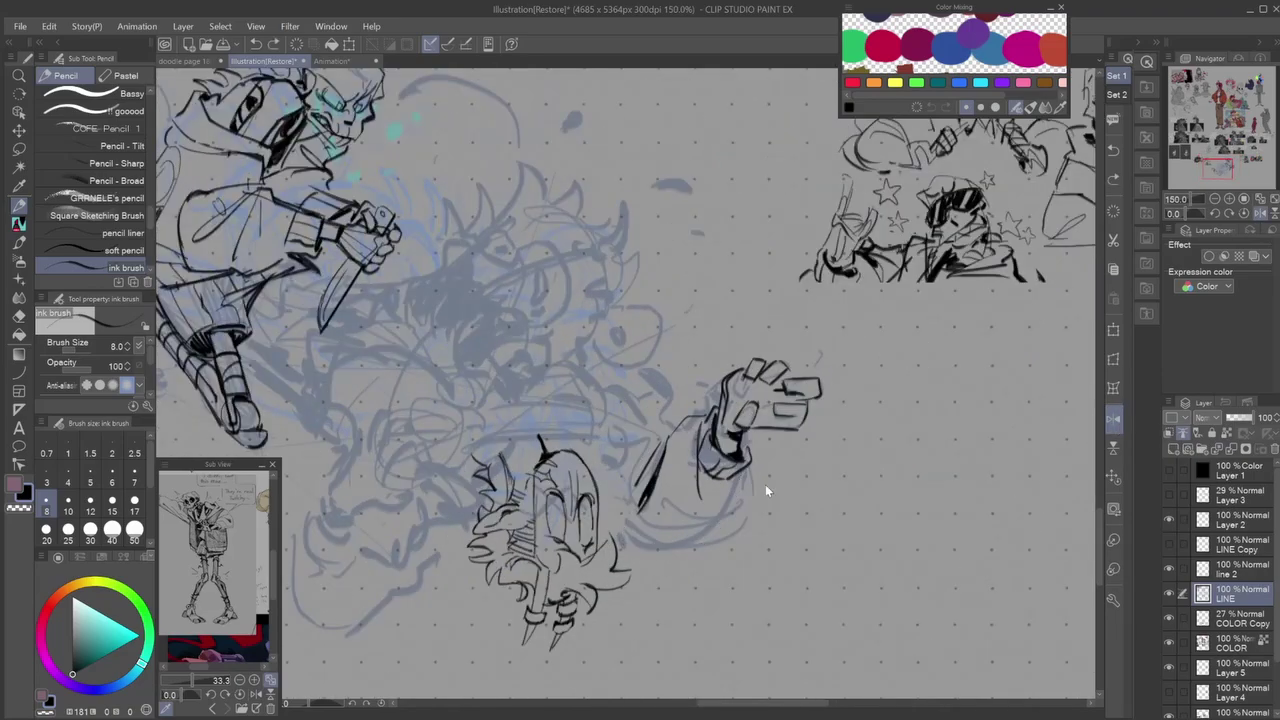
left_click_drag(356, 444, 386, 412)
left_click_drag(378, 414, 416, 438)
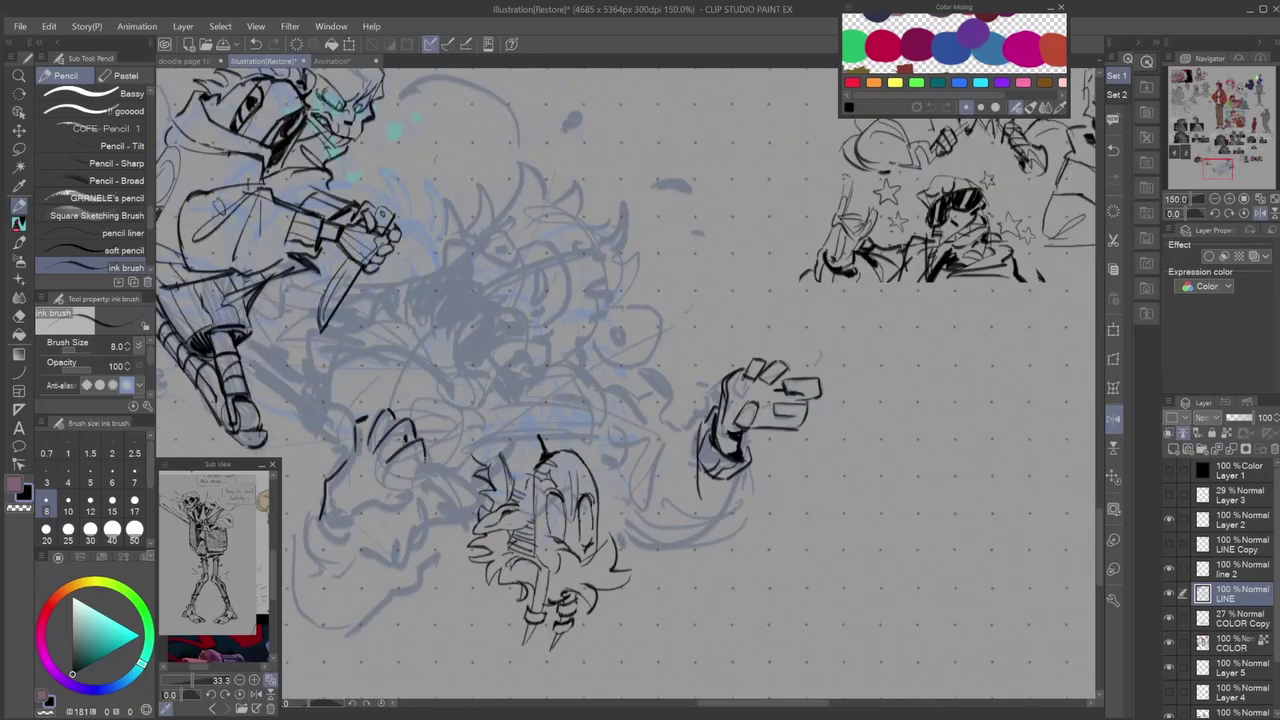
mouse_move(394, 484)
left_mouse_down()
mouse_move(414, 504)
mouse_move(322, 534)
left_mouse_up()
mouse_move(318, 518)
left_mouse_down()
mouse_move(352, 540)
mouse_move(356, 578)
left_mouse_up()
left_click_drag(350, 524, 362, 564)
scroll(626, 387, "down", 3)
scroll(626, 387, "up", 5)
key("h")
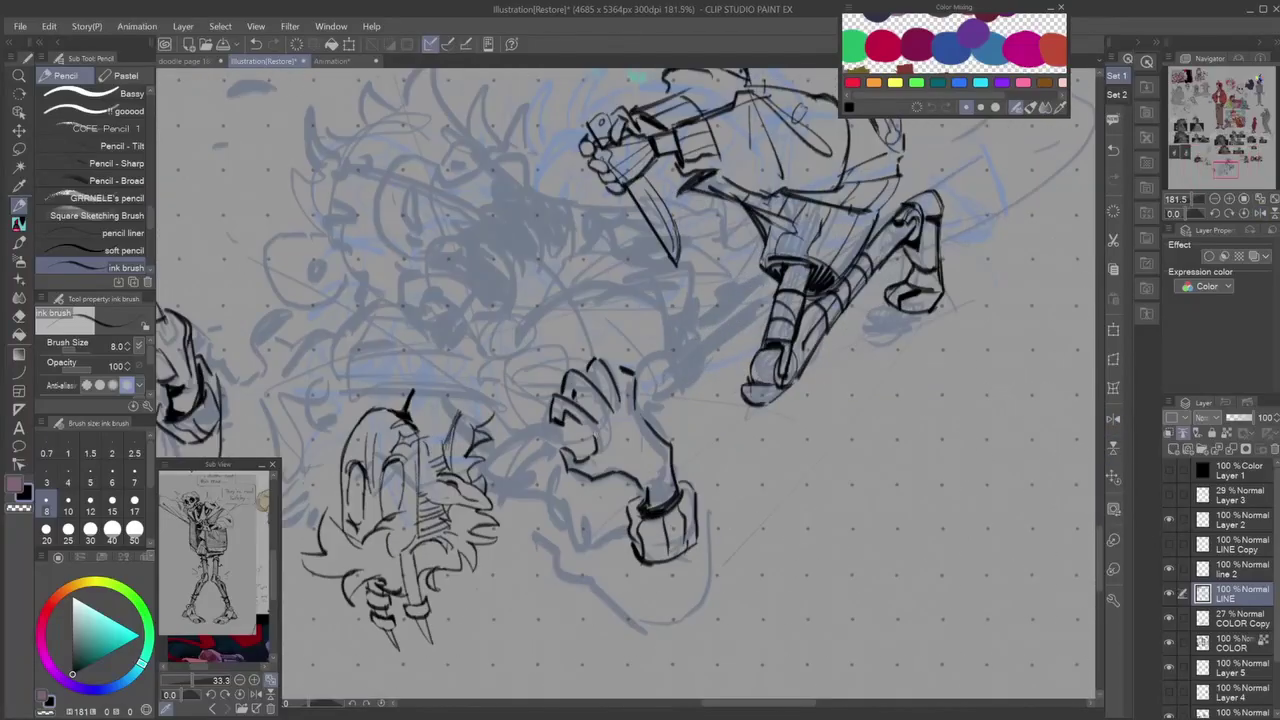
Remove the inked lines of the outstretched hand, leaving the other hand in place.
scroll(589, 403, "down", 5)
scroll(521, 352, "up", 4)
key("h")
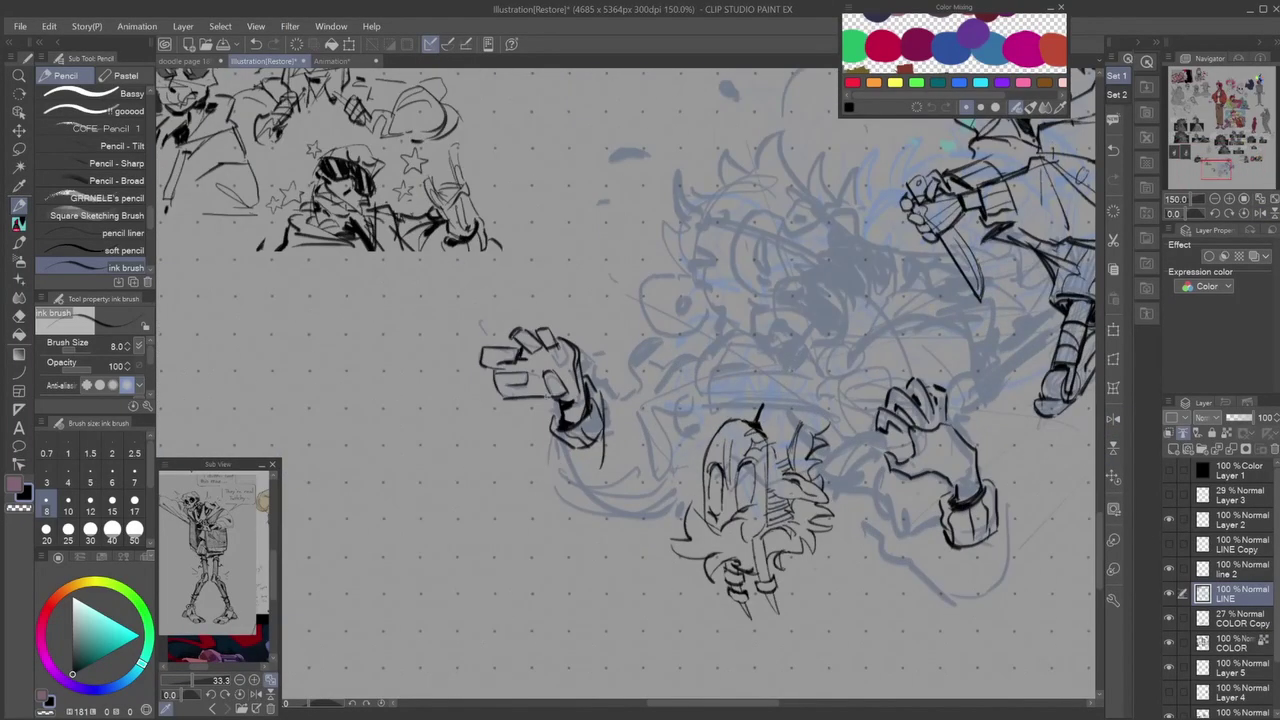
scroll(490, 355, "down", 5)
scroll(490, 355, "up", 5)
key("m")
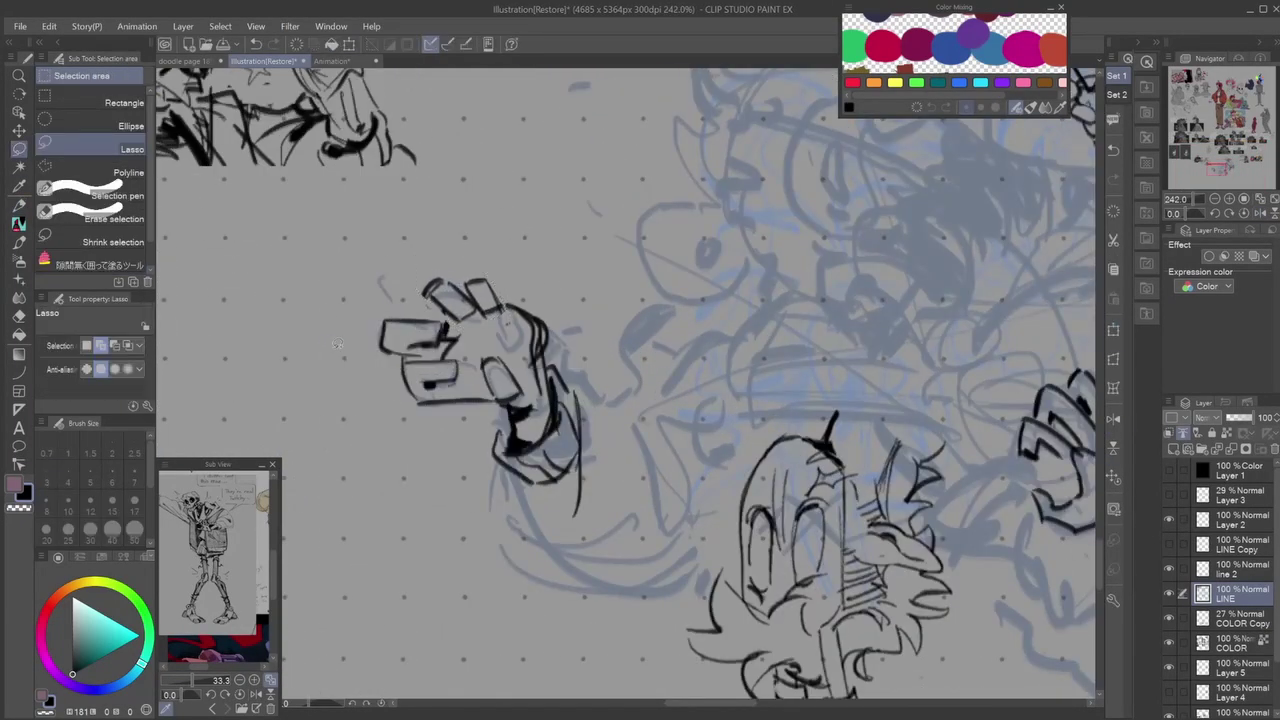
scroll(490, 355, "down", 4)
scroll(625, 340, "down", 1)
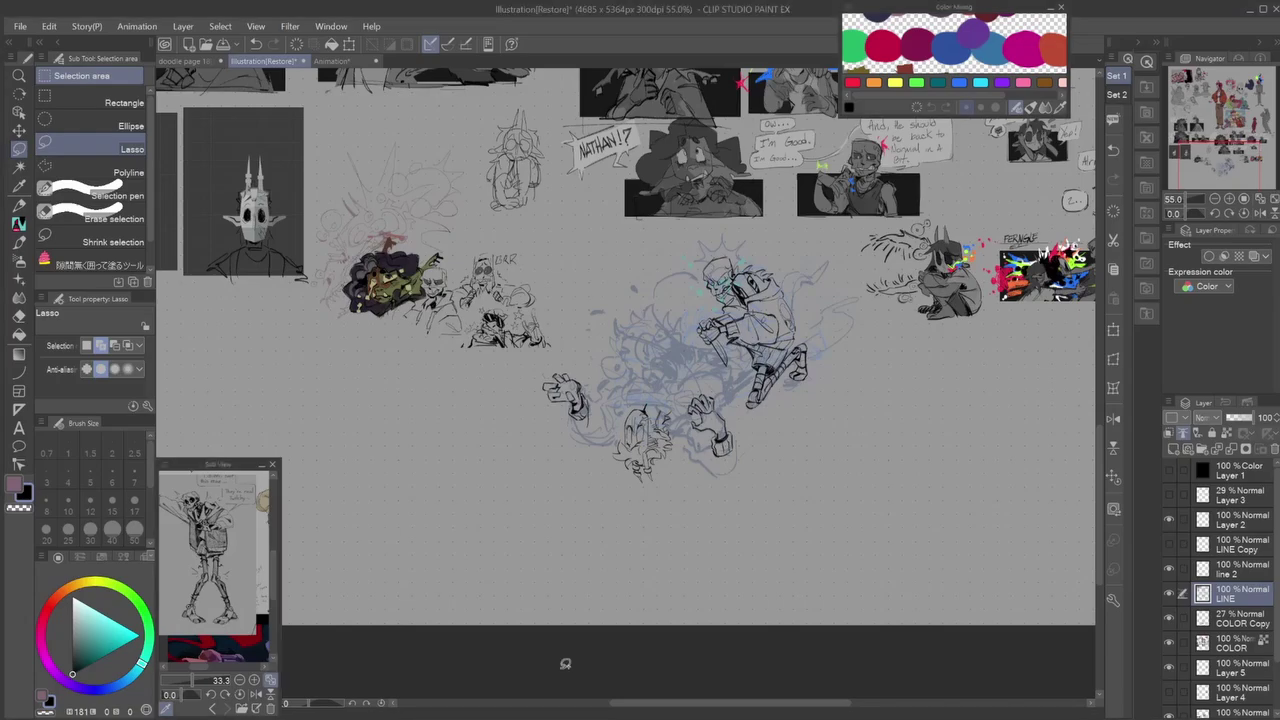
scroll(560, 395, "up", 5)
key("p")
key("ctrl+z")
Ink a boxy palm and curled fingers for the outstretched hand over the blue sketch.
mouse_move(540, 350)
left_mouse_down()
mouse_move(572, 410)
mouse_move(600, 412)
left_mouse_up()
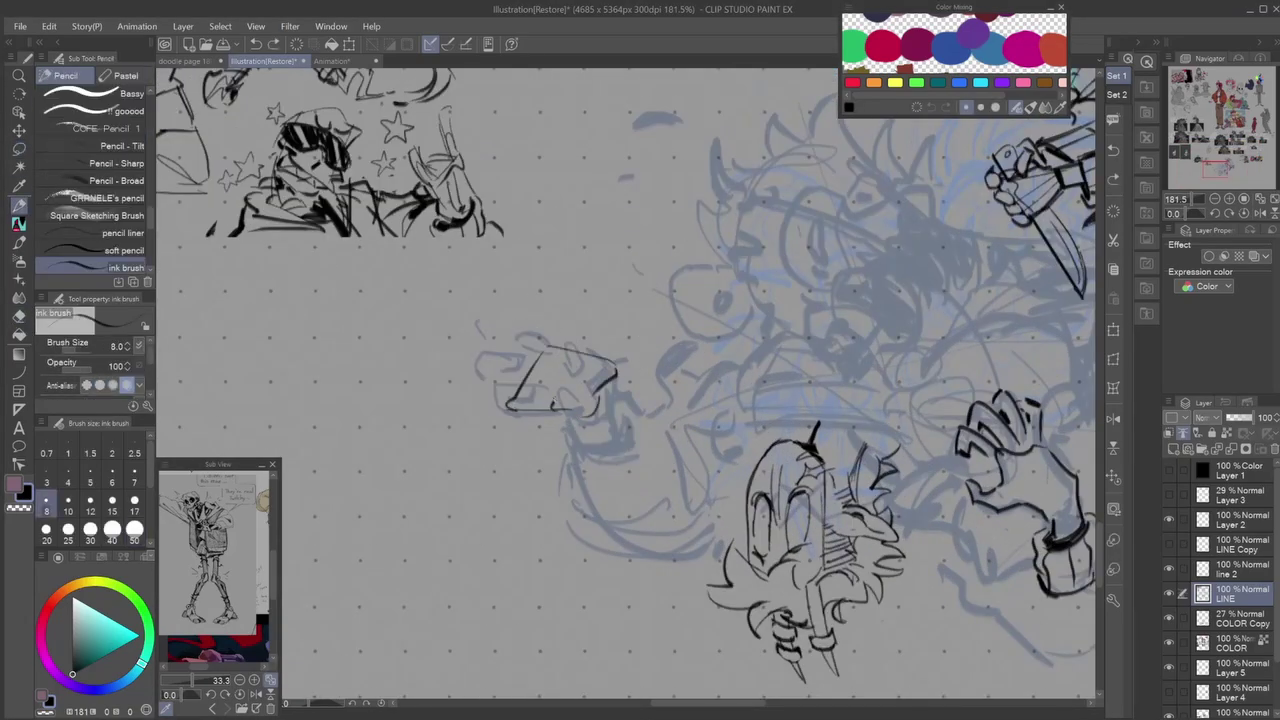
left_click_drag(560, 374, 588, 412)
left_click_drag(488, 370, 515, 405)
mouse_move(495, 378)
left_mouse_down()
mouse_move(530, 392)
mouse_move(518, 346)
mouse_move(542, 338)
left_mouse_up()
key("h")
key("ctrl+z")
key("h")
Finish the outstretched hand's finger joints and thumb and ink its two wrist lines.
left_click_drag(516, 378, 522, 365)
mouse_move(514, 362)
left_mouse_down()
mouse_move(551, 327)
mouse_move(603, 365)
mouse_move(608, 396)
left_mouse_up()
key("ctrl+z")
left_click_drag(562, 350, 606, 358)
mouse_move(606, 358)
left_mouse_down()
mouse_move(599, 446)
mouse_move(552, 446)
left_mouse_up()
left_click_drag(608, 386, 582, 462)
Lasso the redrawn outstretched hand, rotate and reposition it to fit the arm, and deselect it.
key("m")
scroll(630, 385, "down", 3)
scroll(630, 385, "up", 3)
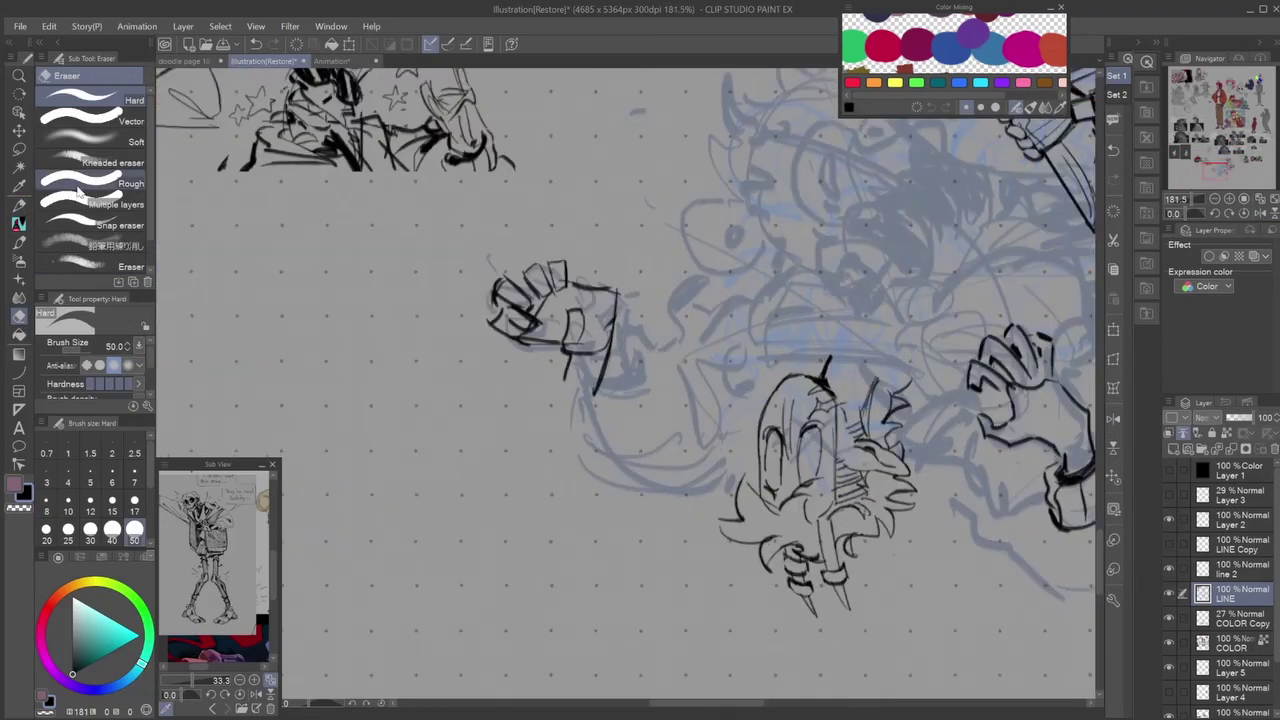
left_click_drag(520, 210, 515, 212)
key("ctrl+t")
left_click_drag(700, 250, 680, 300)
key("Return")
key("ctrl+d")
Ink the sleeves of both bent arms from the wrists in toward the horned head.
key("p")
scroll(630, 385, "down", 4)
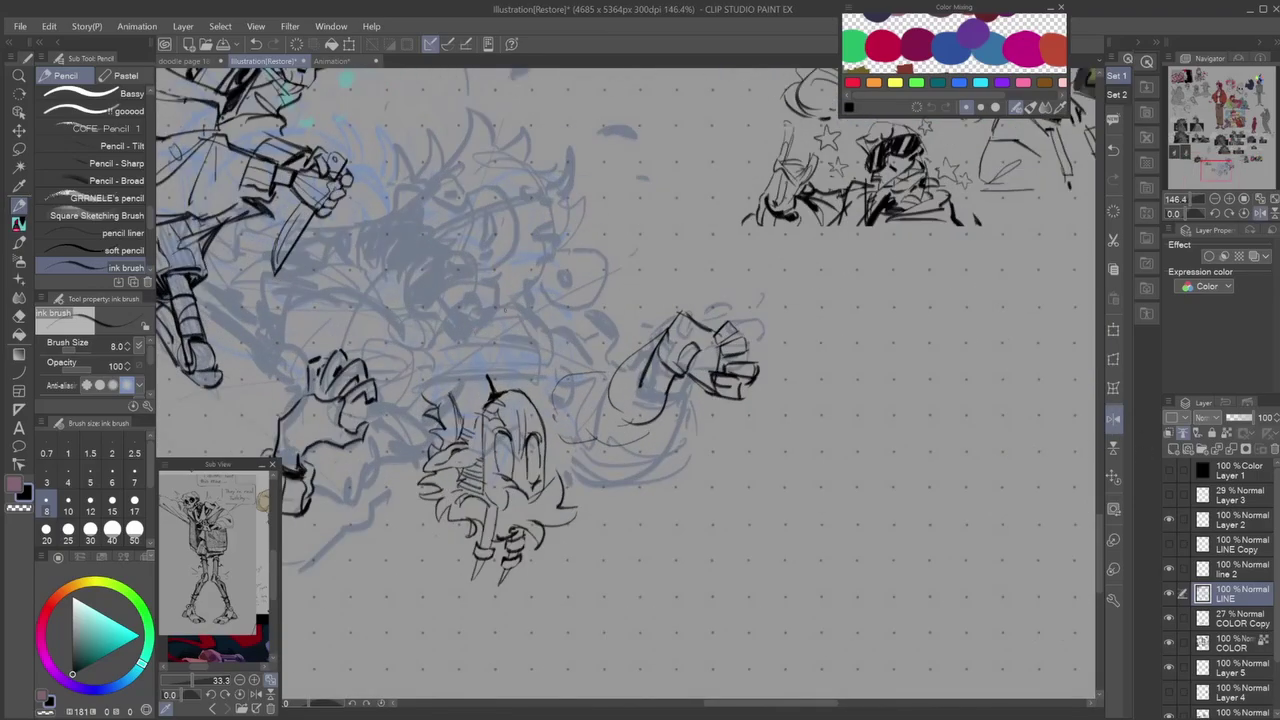
left_click_drag(356, 410, 450, 445)
scroll(630, 385, "up", 1)
left_click_drag(666, 342, 596, 412)
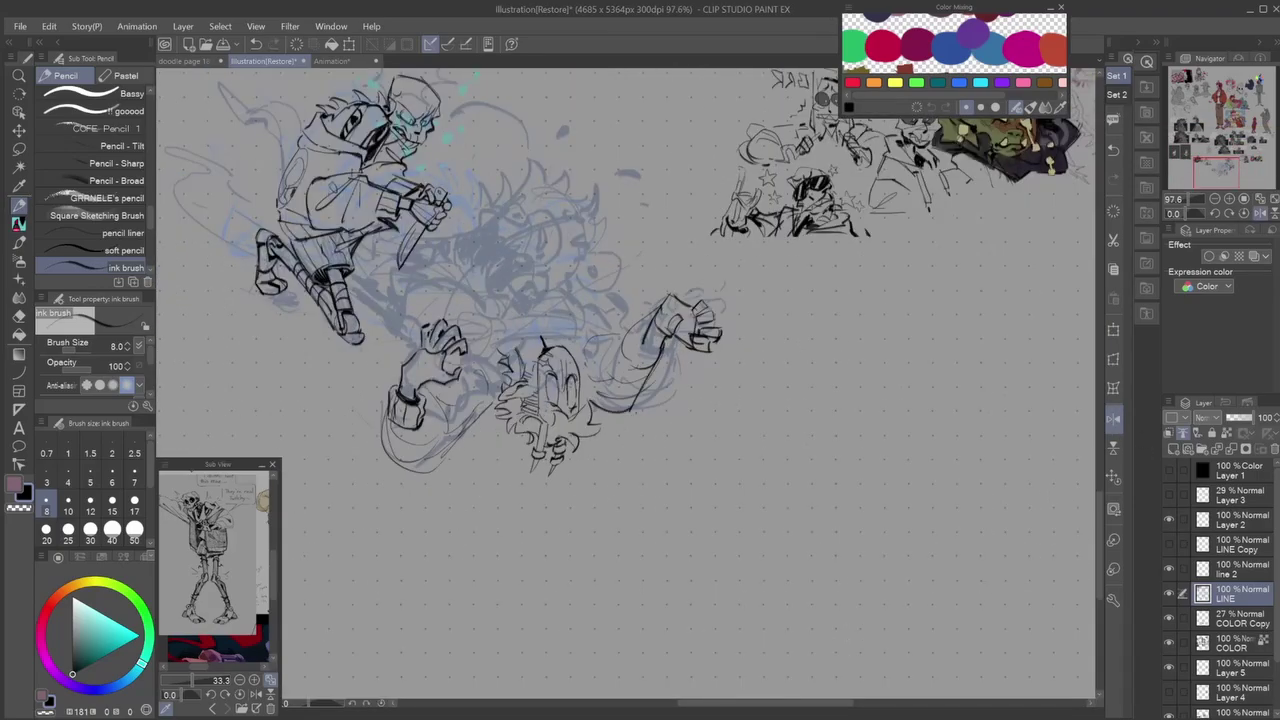
left_click_drag(380, 420, 432, 476)
left_click_drag(442, 404, 472, 430)
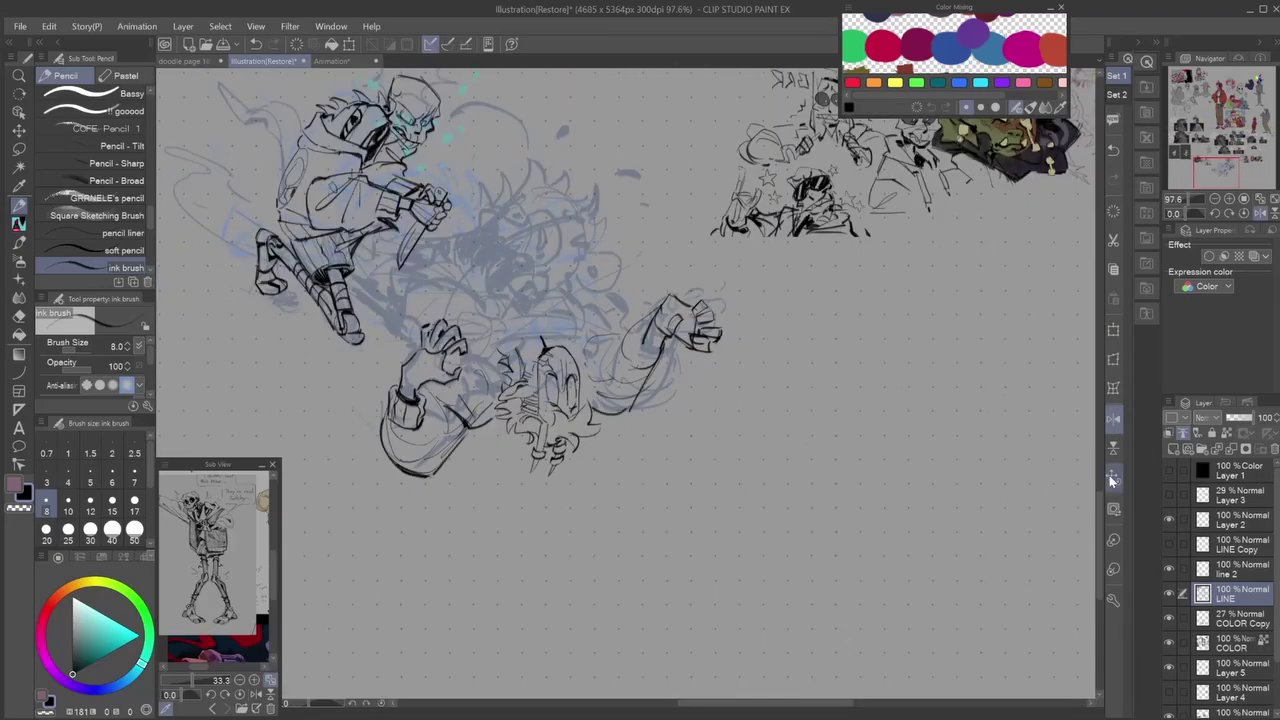
Try to ink a segmented curved band sweeping from the horned head up toward the knife tip.
scroll(520, 355, "up", 3)
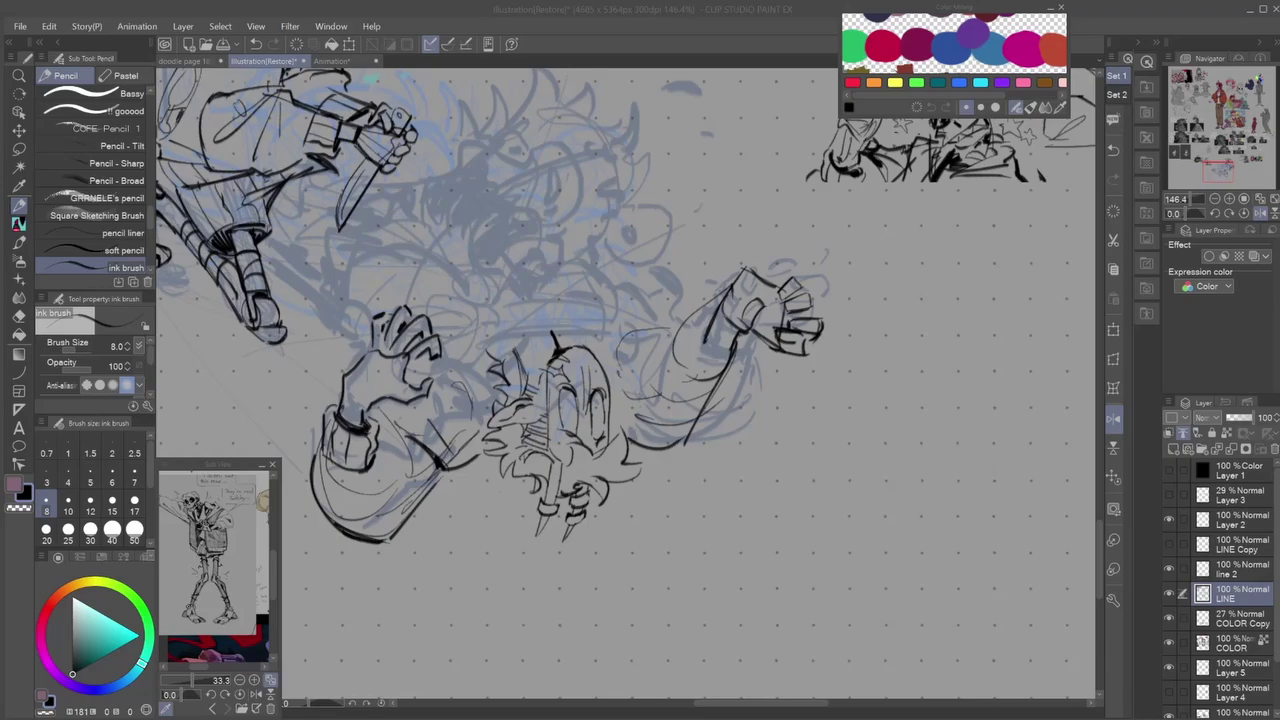
scroll(600, 350, "down", 3)
scroll(760, 140, "up", 4)
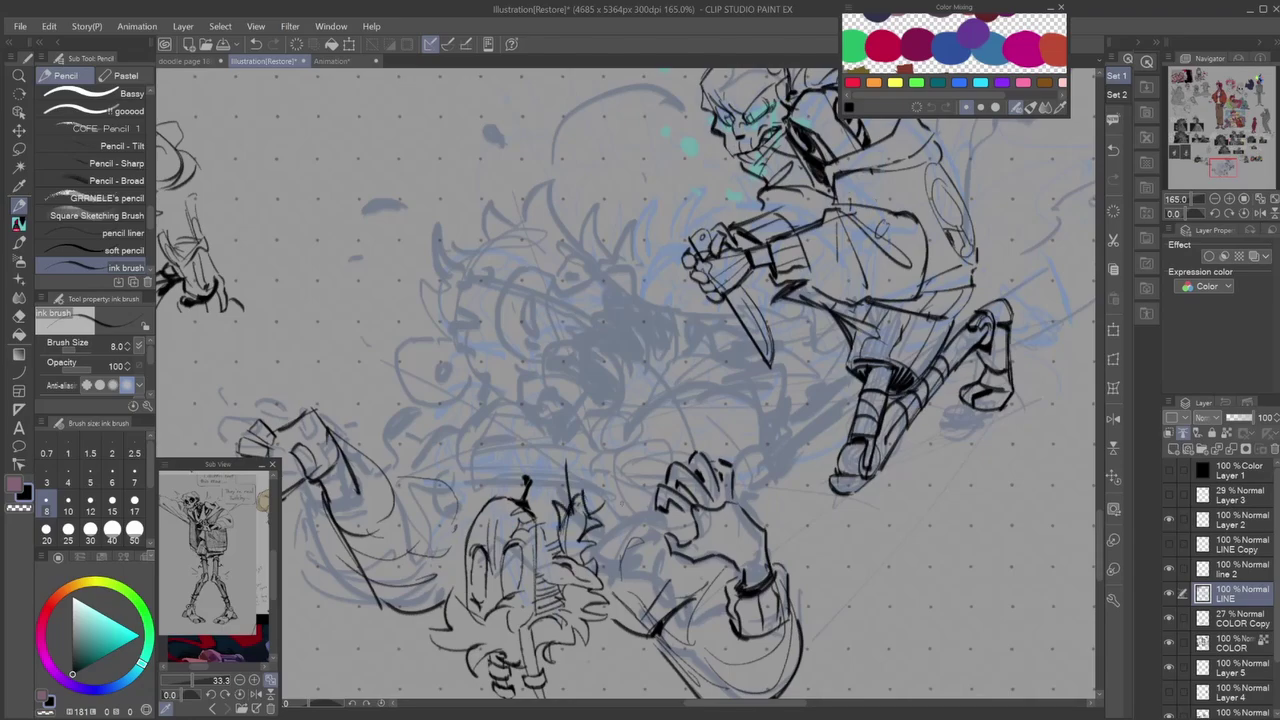
key("h")
left_click_drag(600, 400, 650, 515)
key("h")
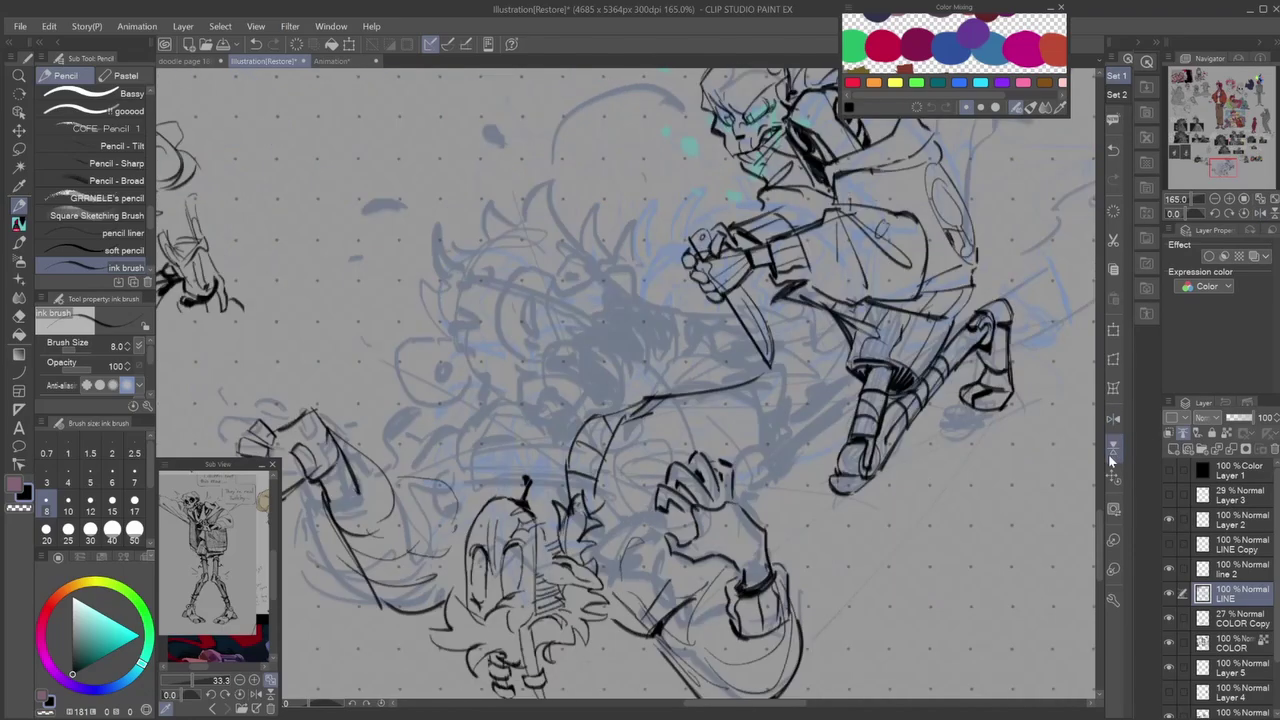
Ink the large rounded head over the blue sketch, with its round ear, ringed eyes, long drooping nose and first brow spikes.
scroll(600, 400, "down", 1)
mouse_move(684, 245)
left_mouse_down()
mouse_move(522, 167)
mouse_move(430, 300)
mouse_move(455, 305)
mouse_move(396, 322)
left_mouse_up()
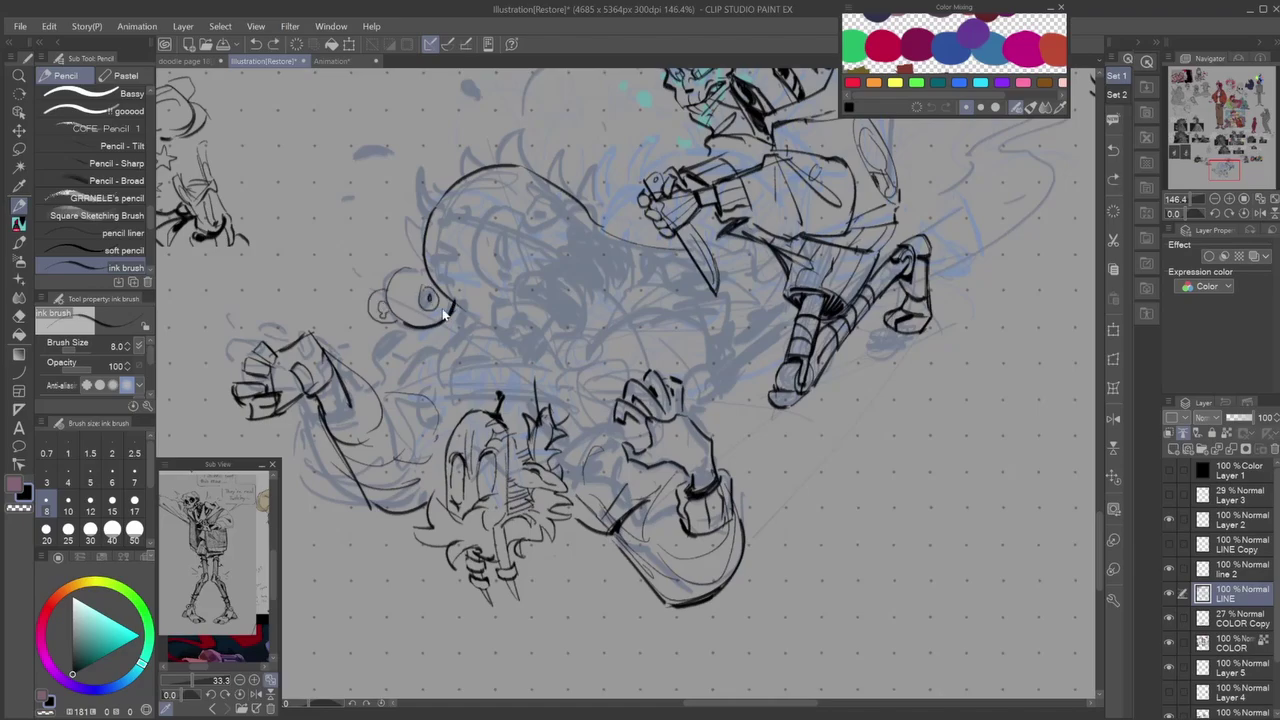
mouse_move(524, 278)
left_mouse_down()
mouse_move(534, 206)
mouse_move(512, 270)
left_mouse_up()
left_click_drag(534, 210, 541, 220)
left_click_drag(507, 228, 507, 247)
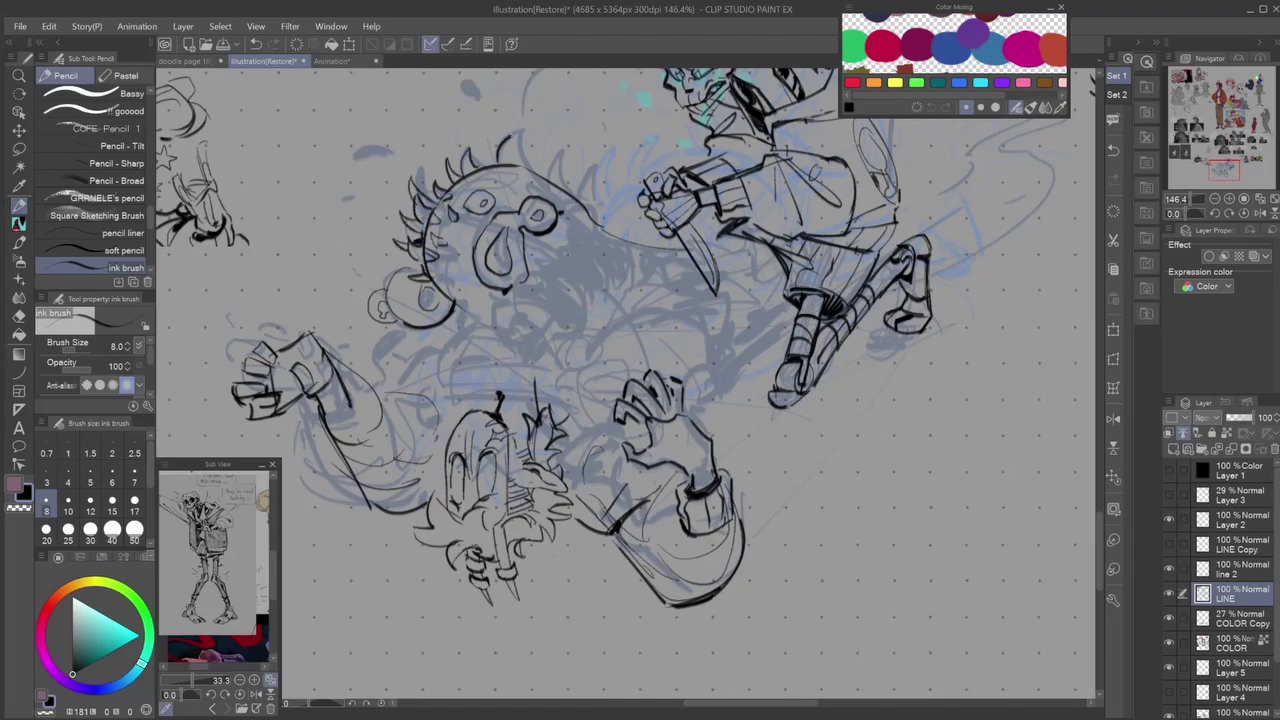
Ink spiky hair tufts over the large head's crown and down its back toward the knife.
key("e")
key("ctrl+minus")
key("ctrl+minus")
key("h")
key("ctrl+plus")
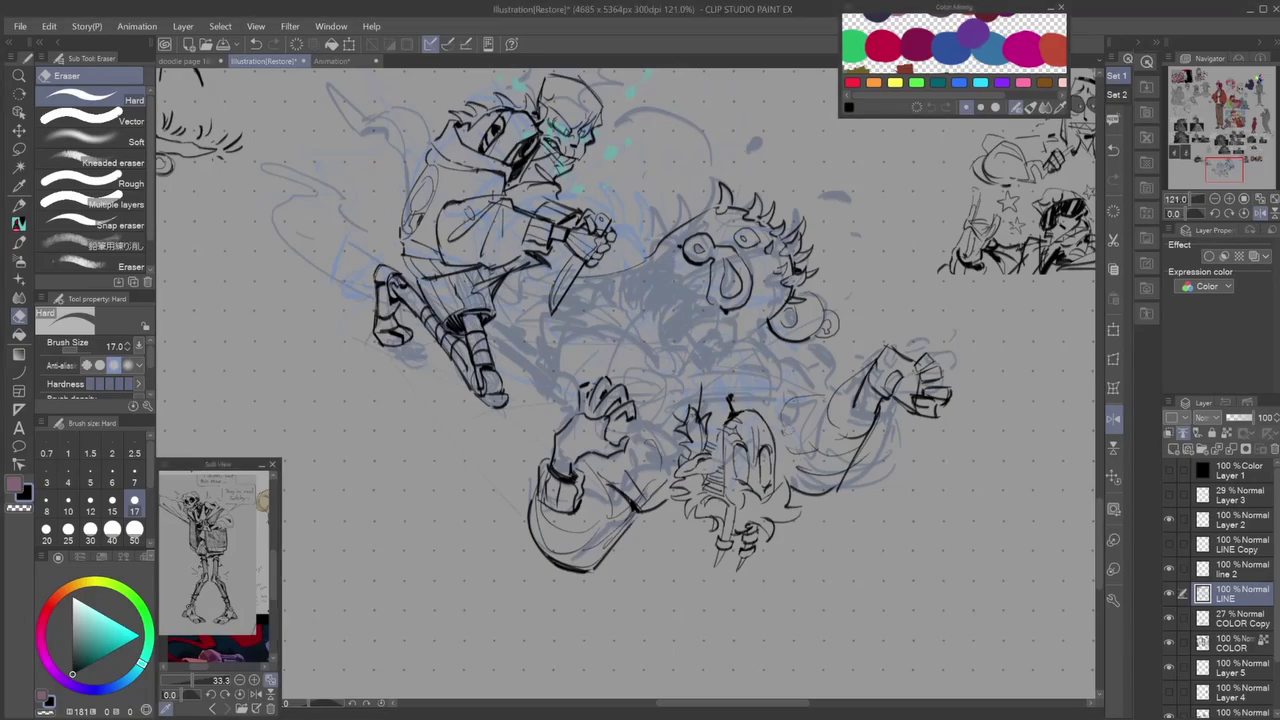
key("h")
key("ctrl+plus")
key("p")
left_click_drag(628, 333, 648, 342)
left_click_drag(650, 344, 662, 352)
left_click_drag(664, 355, 686, 396)
left_click_drag(694, 405, 716, 422)
left_click_drag(736, 428, 758, 440)
key("e")
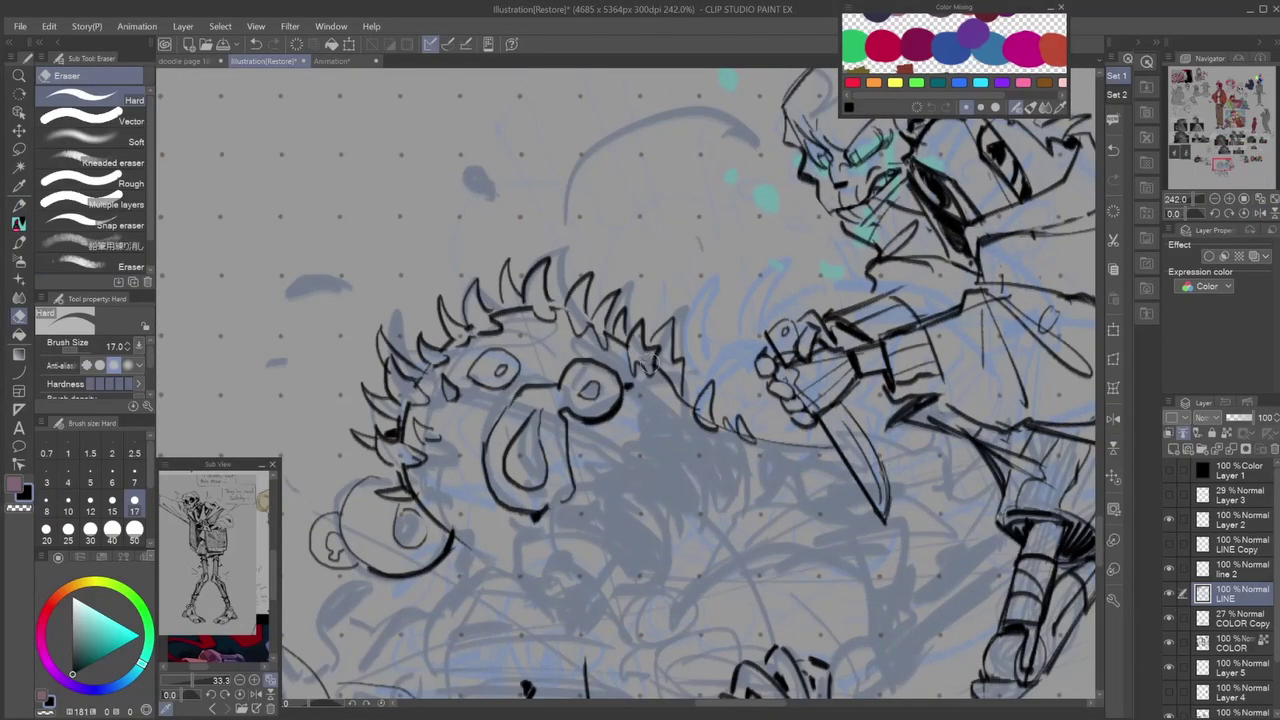
Lower the COLOR Copy layer's opacity to 20% and ink small drop-shaped spots on the large head's forehead.
key("ctrl+minus")
left_click(1120, 422)
scroll(630, 380, "down", 5)
scroll(630, 380, "up", 5)
key("h")
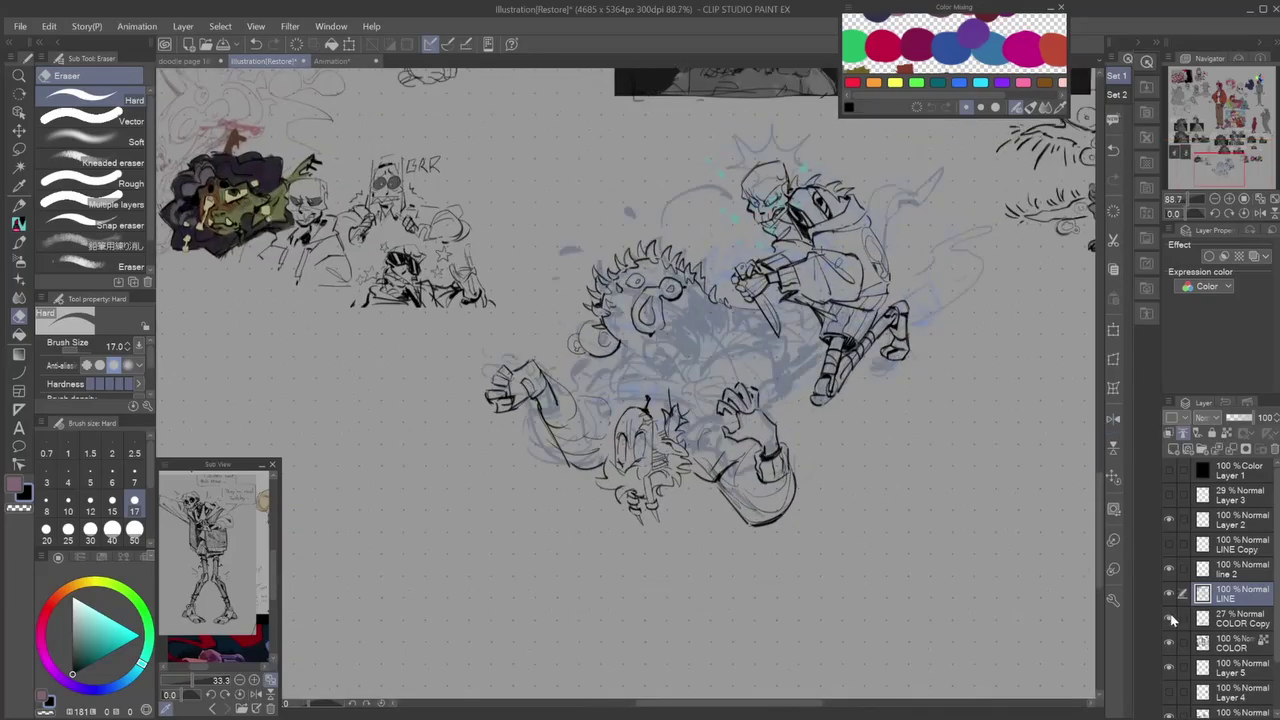
key("p")
key("ctrl+plus")
left_click_drag(490, 221, 486, 234)
left_click_drag(522, 232, 530, 249)
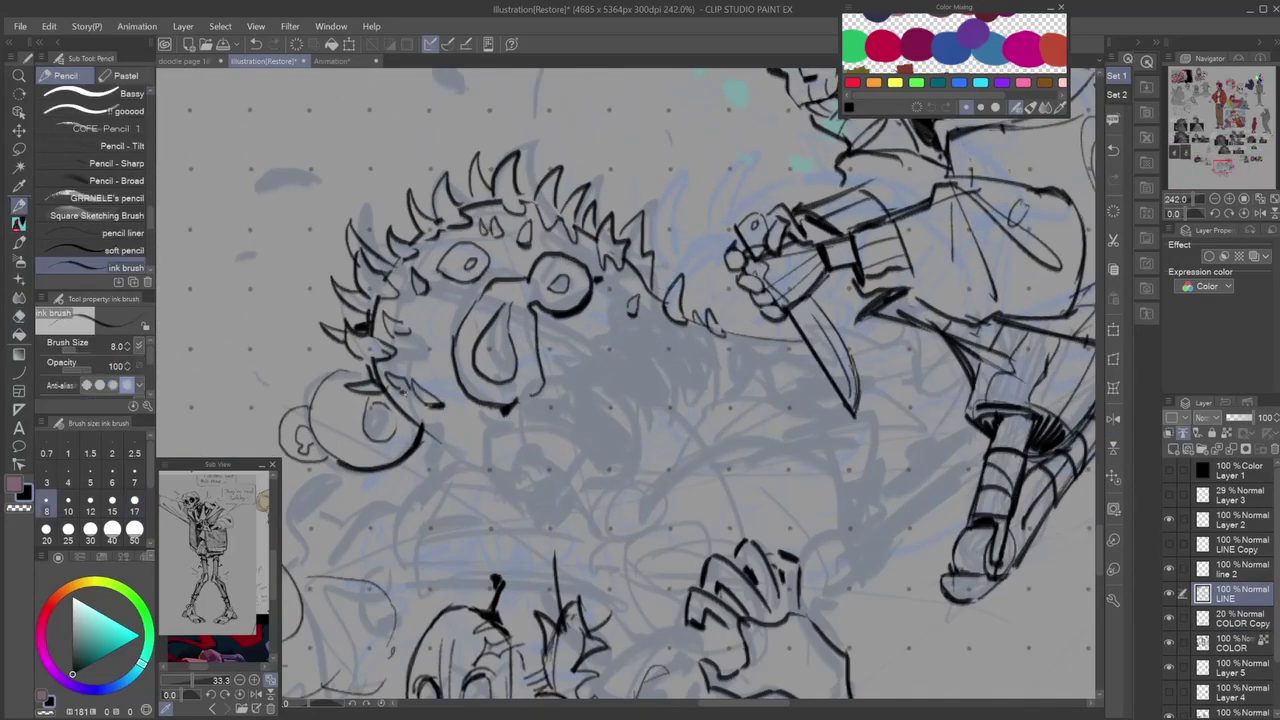
Ink the second eye-side bump beside the nose and the spiky tufts at the jaw beneath the round ear.
scroll(440, 345, "down", 5)
scroll(440, 345, "up", 3)
key("h")
scroll(630, 380, "up", 3)
key("h")
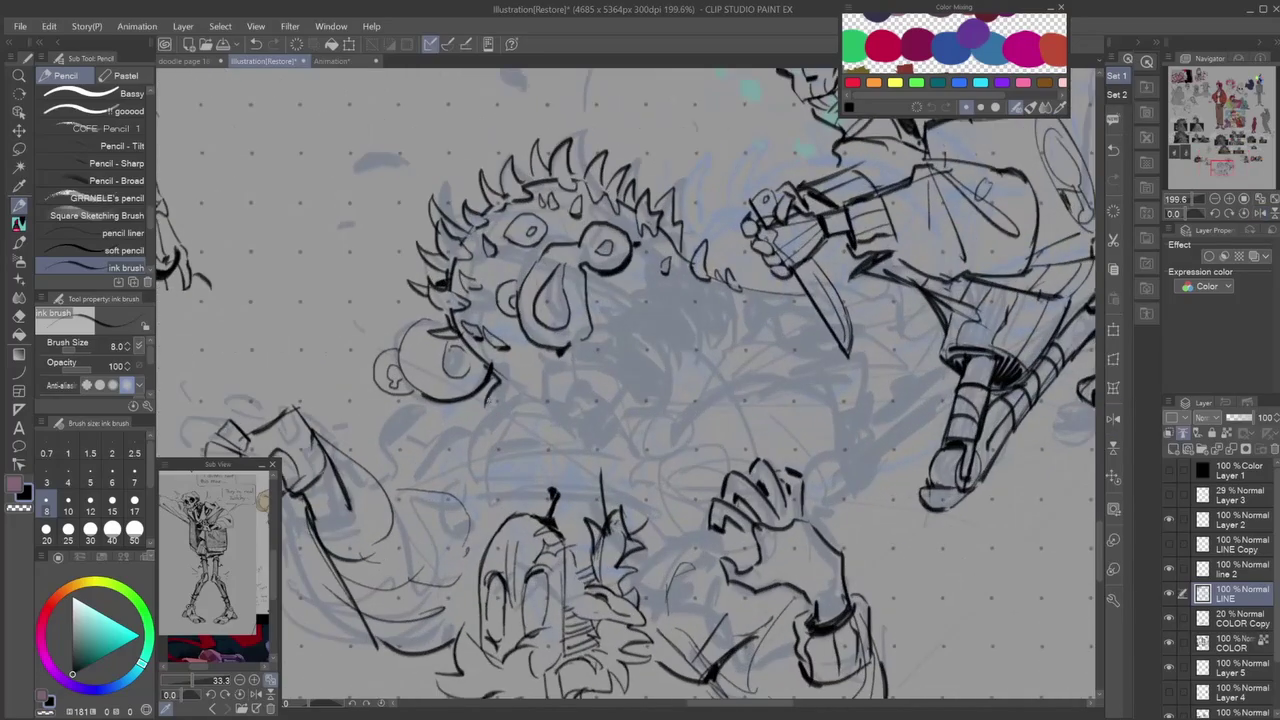
left_click_drag(455, 390, 500, 440)
scroll(640, 380, "down", 5)
scroll(600, 350, "up", 5)
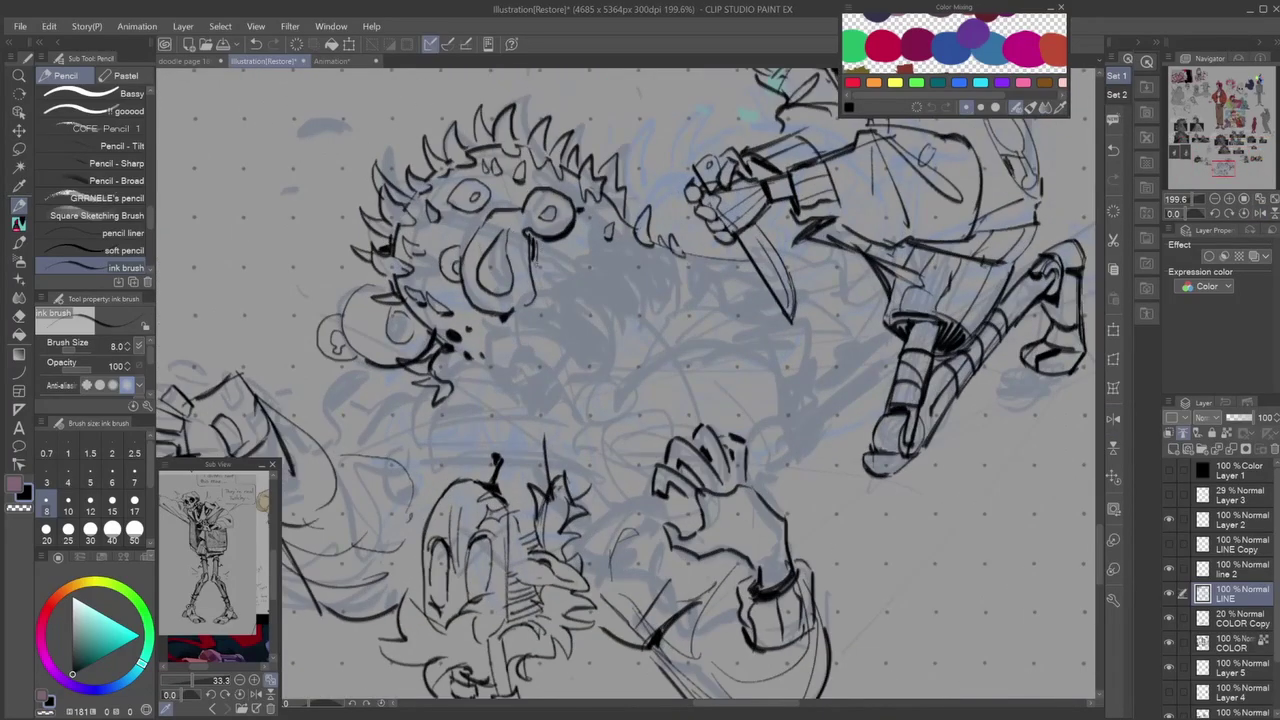
left_click_drag(640, 380, 646, 352)
Try to ink a neck curve from the jaw to the small horned head, and undo it.
left_click_drag(420, 400, 498, 432)
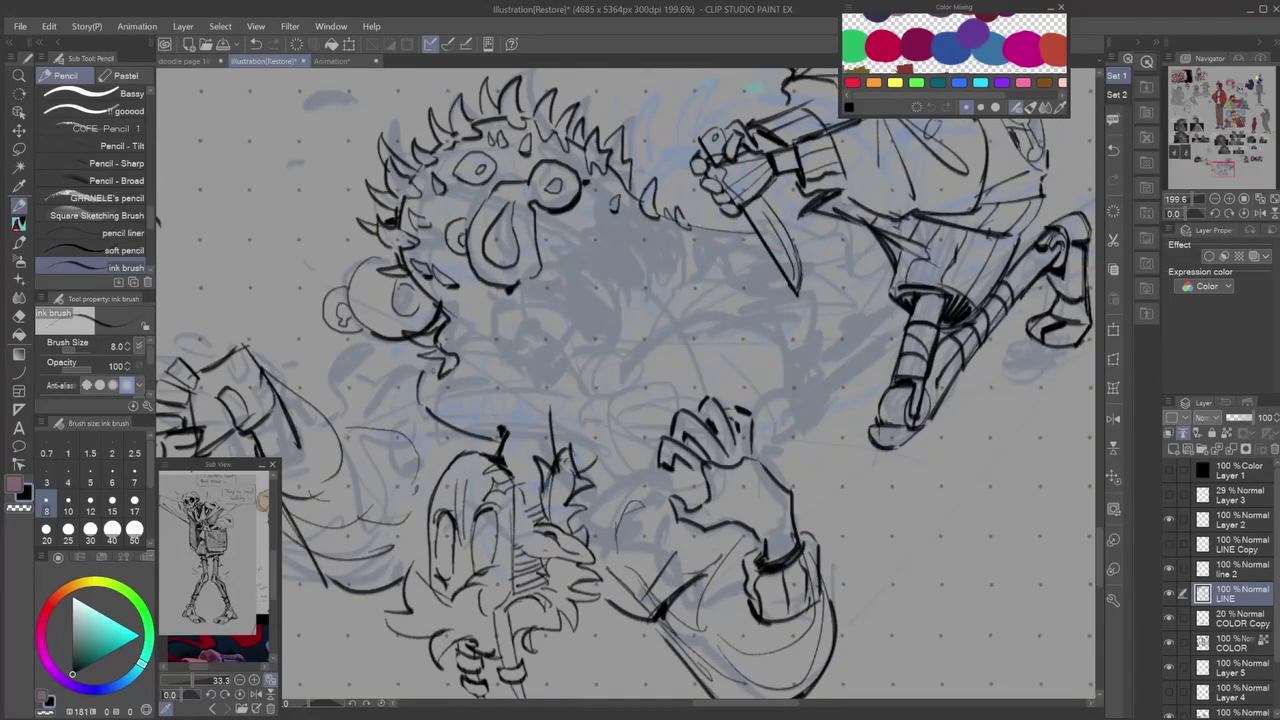
left_click_drag(402, 366, 498, 440)
left_click_drag(440, 366, 404, 396)
key("ctrl+z")
key("ctrl+z")
Ink curved arcs above the small horned head and a shoulder line from the large head's jaw to the raised hand.
key("h")
left_click_drag(700, 455, 775, 400)
left_click_drag(752, 448, 780, 400)
key("h")
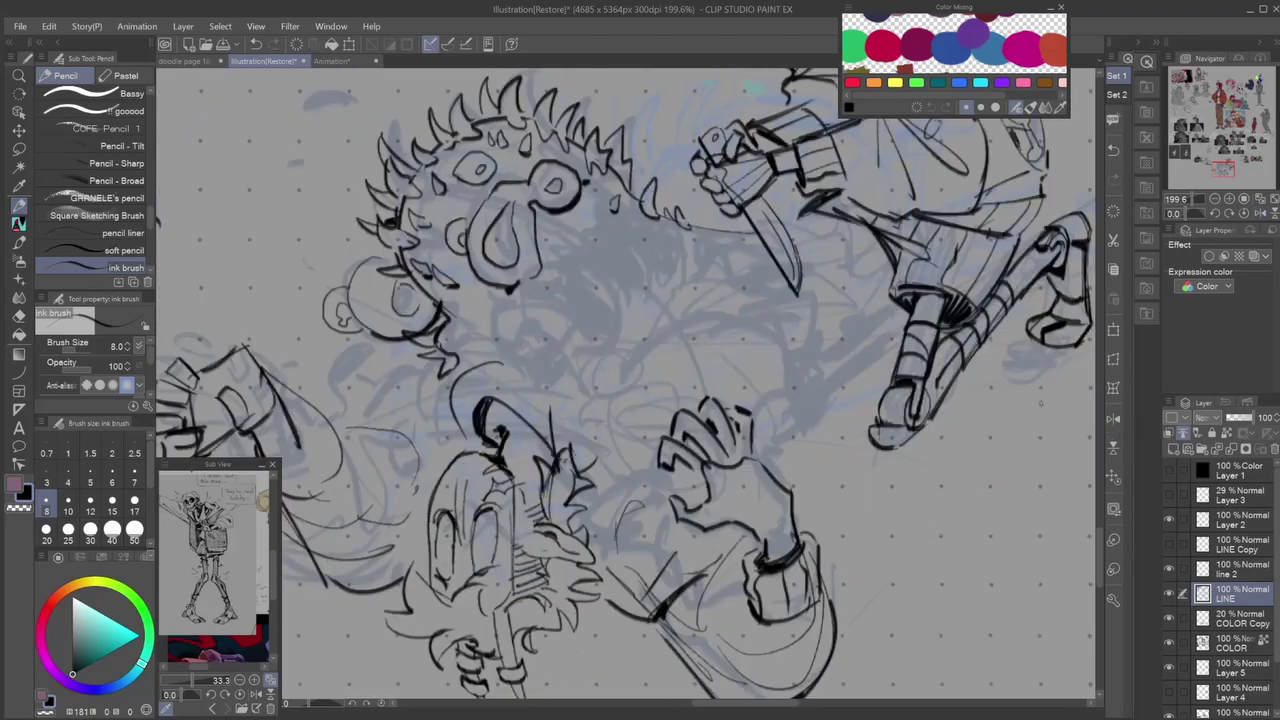
mouse_move(442, 372)
left_mouse_down()
mouse_move(568, 366)
mouse_move(652, 436)
left_mouse_up()
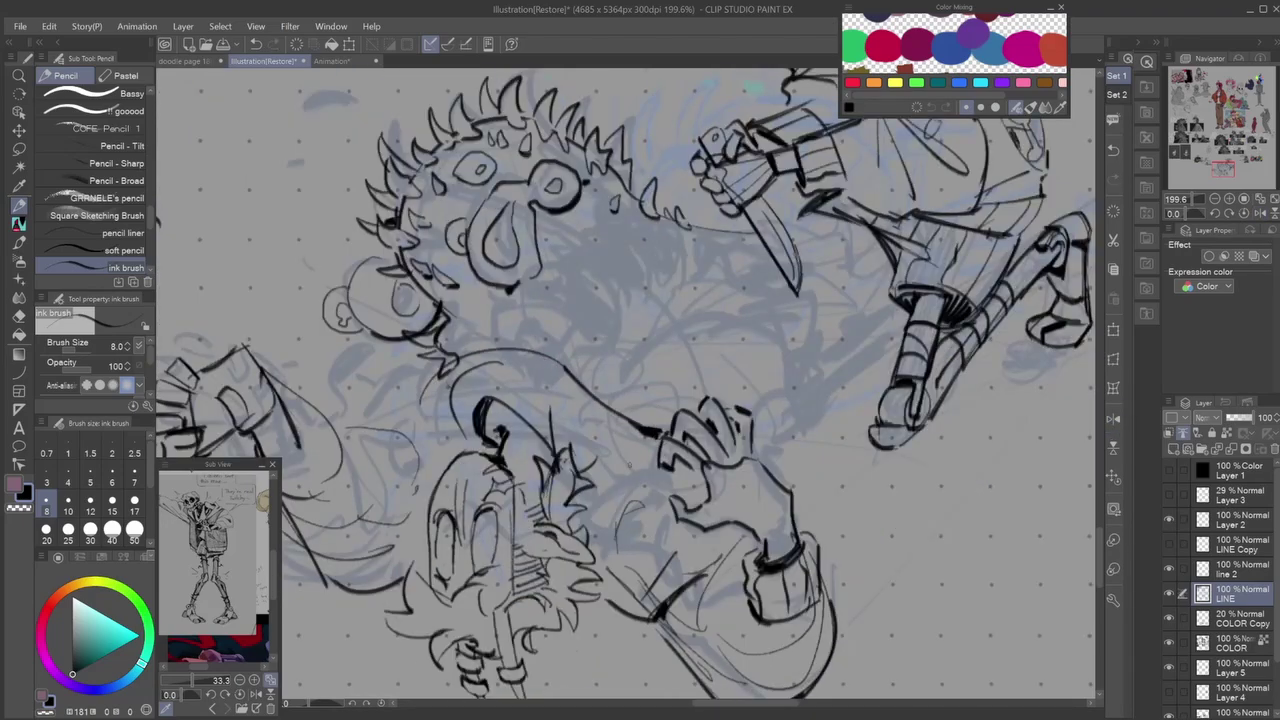
Fill the teardrop shape on top of the small horned head with solid black.
left_click_drag(574, 403, 664, 490)
key("h")
scroll(626, 387, "down", 1)
left_click_drag(482, 412, 492, 442)
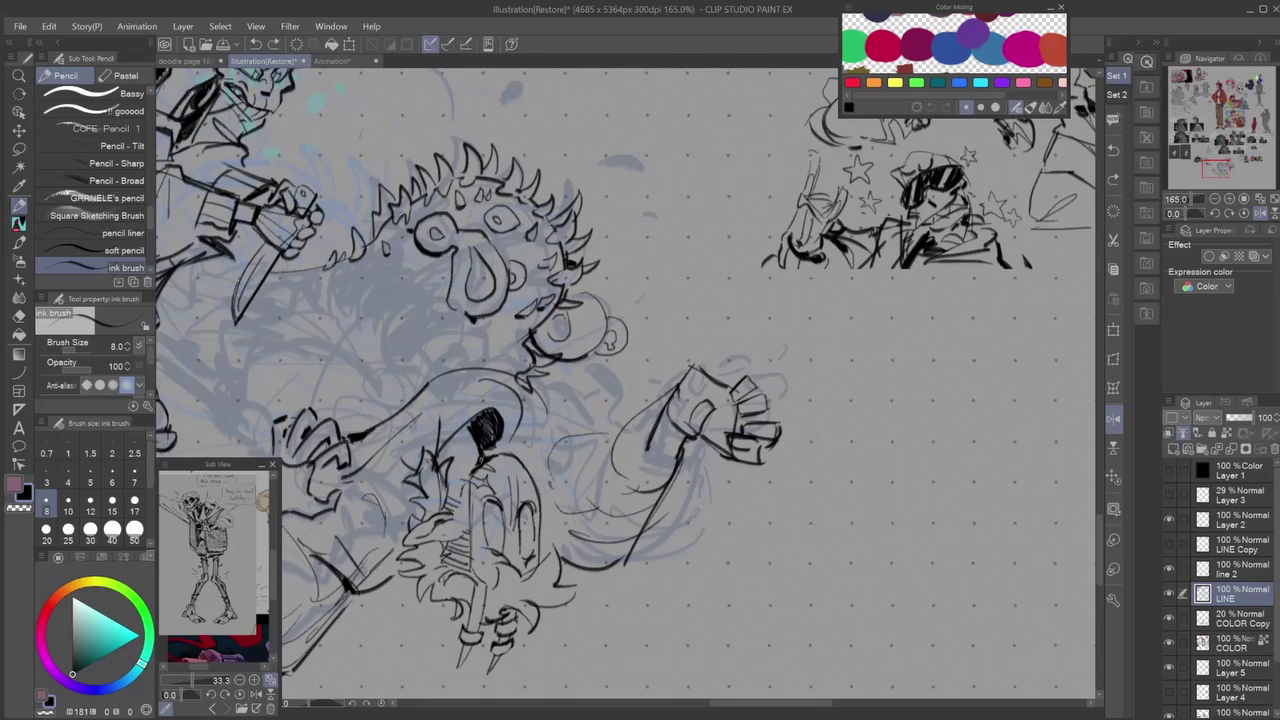
Merge the line 2 layer with LINE and erase the shoulder line running to the raised hand.
key("h")
scroll(640, 380, "up", 1)
key("e")
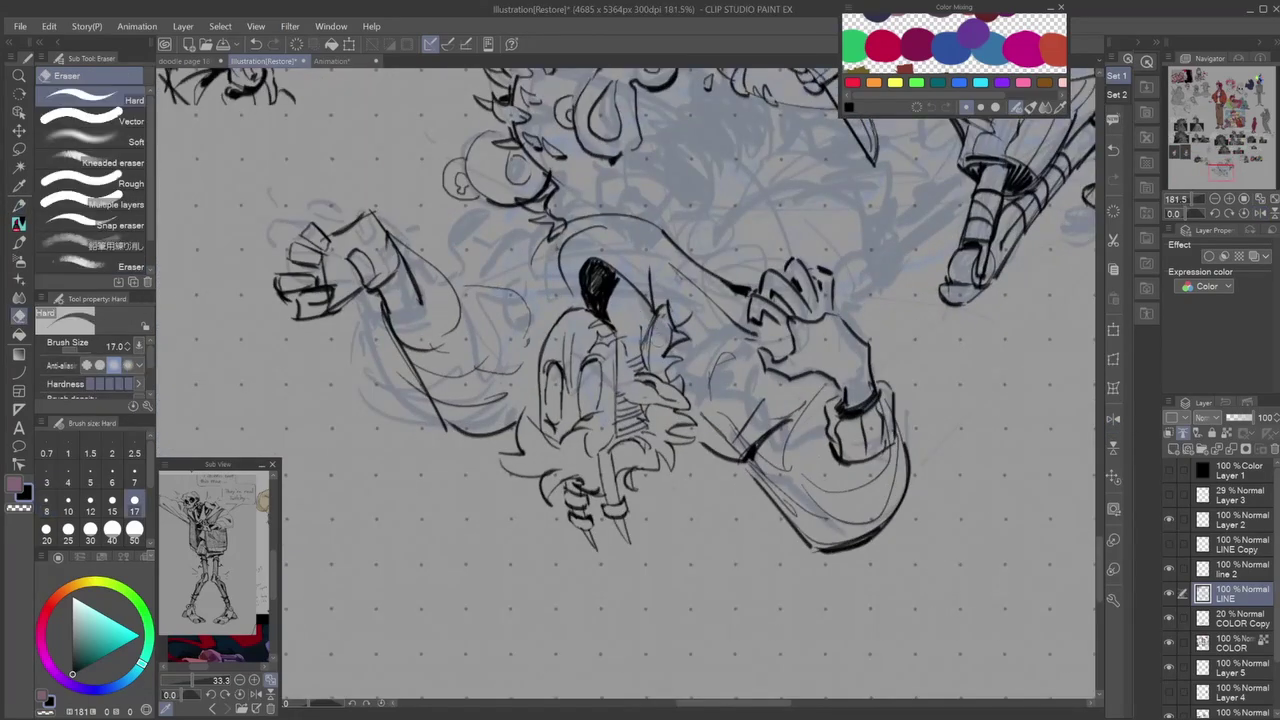
key("ctrl+e")
scroll(660, 370, "down", 2)
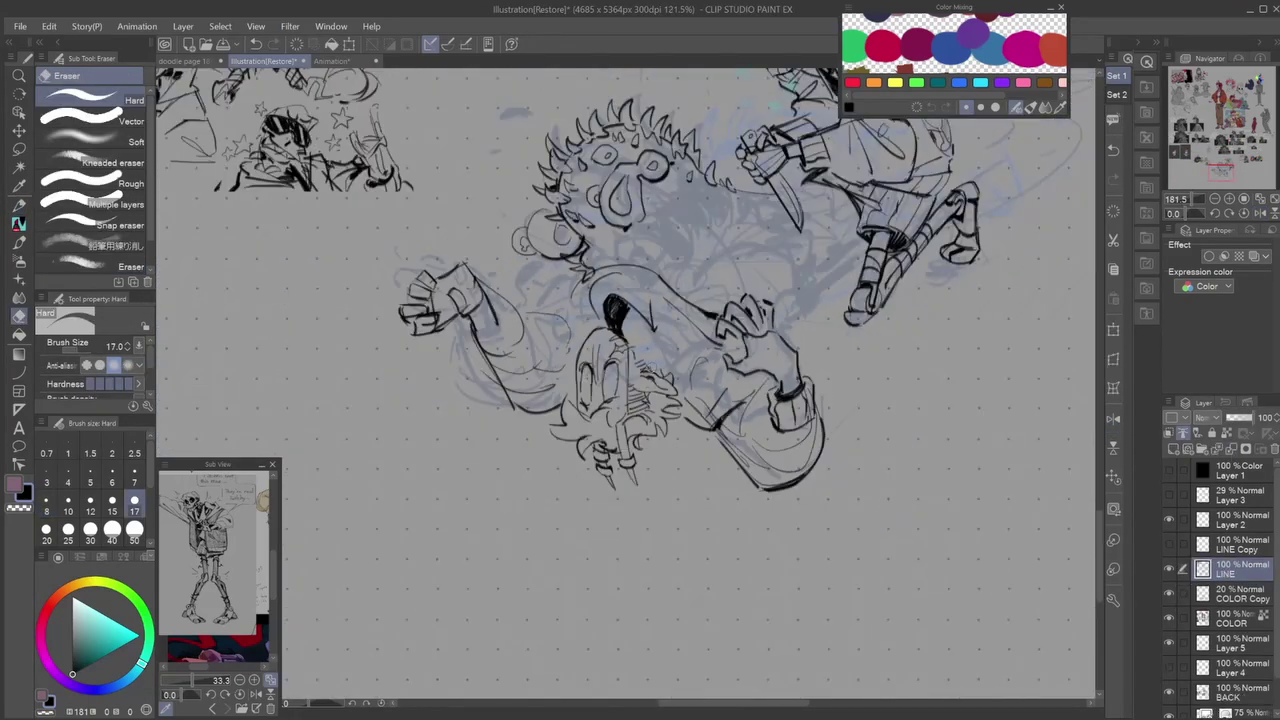
key("h")
scroll(620, 380, "up", 1)
key("p")
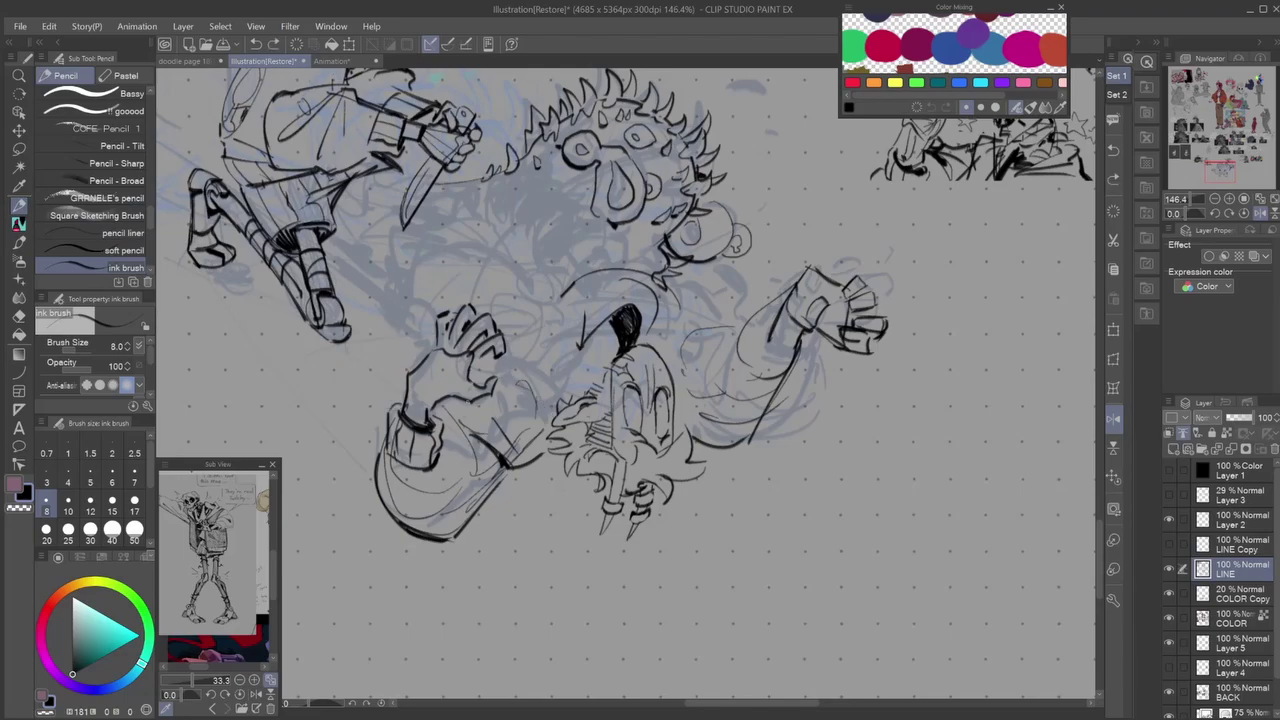
Erase the stray lines inside the raised hand's sleeve and ink curved bands between that hand and the horned head.
key("e")
left_click_drag(490, 478, 455, 491)
left_click_drag(505, 458, 538, 437)
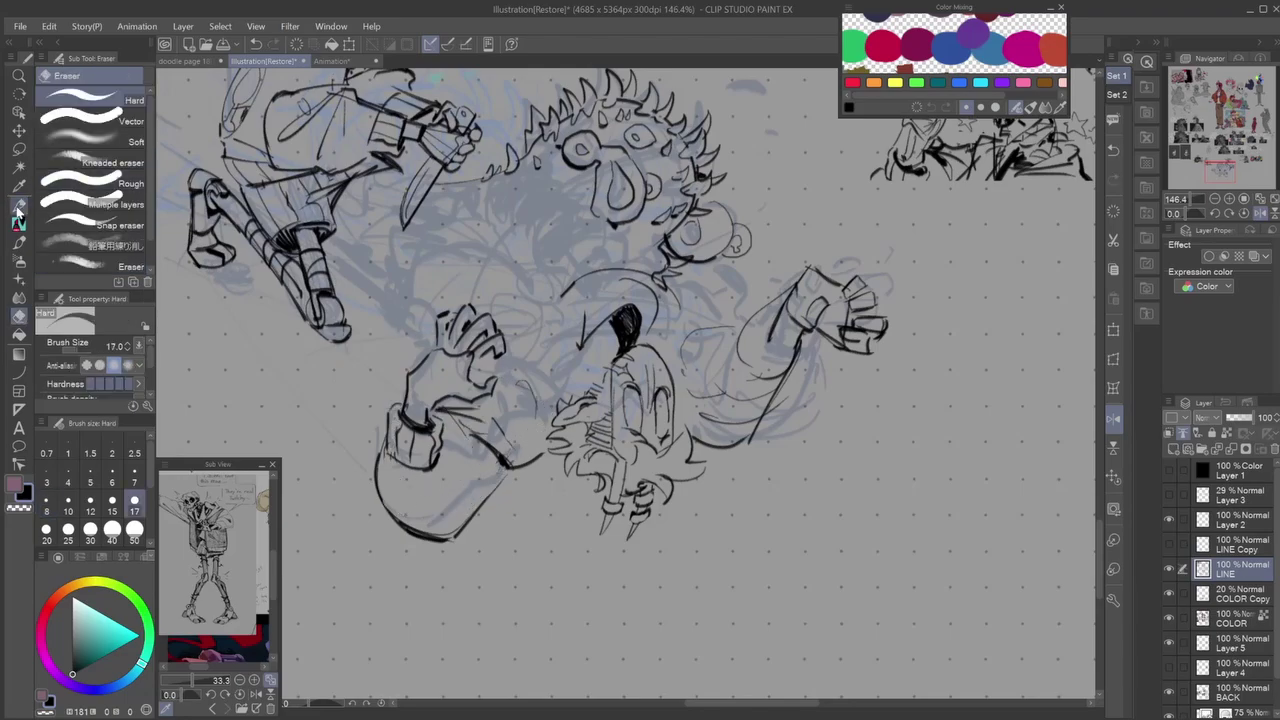
key("p")
left_click_drag(510, 330, 572, 400)
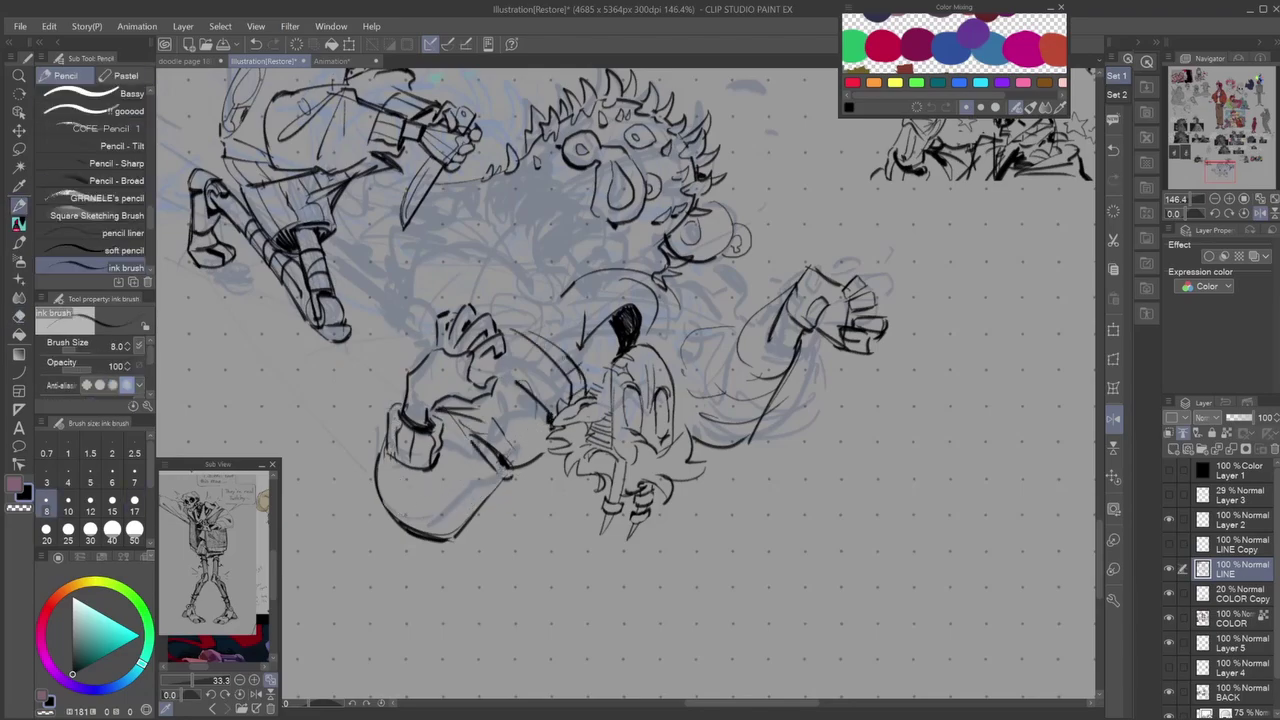
key("ctrl+z")
Try to ink lower-body lines with a black-filled band between the raised hand and the crouching character's foot.
left_click_drag(356, 314, 400, 394)
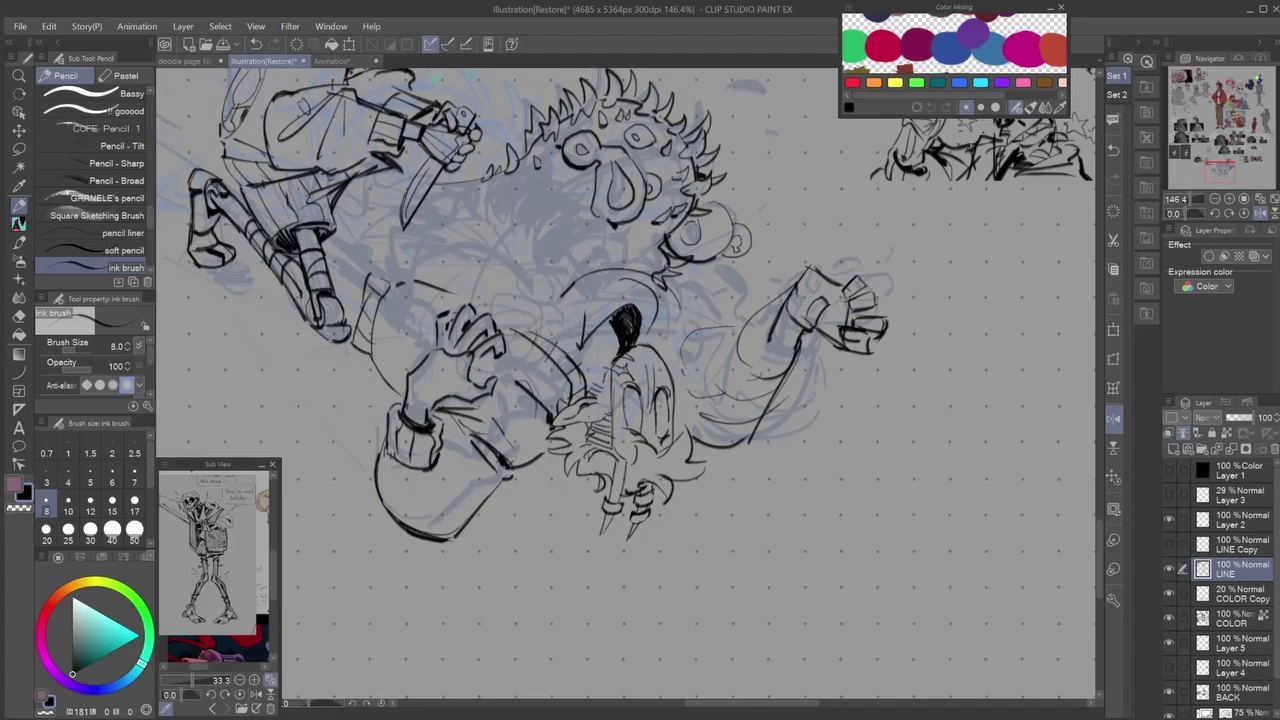
key("h")
scroll(769, 311, "down", 2)
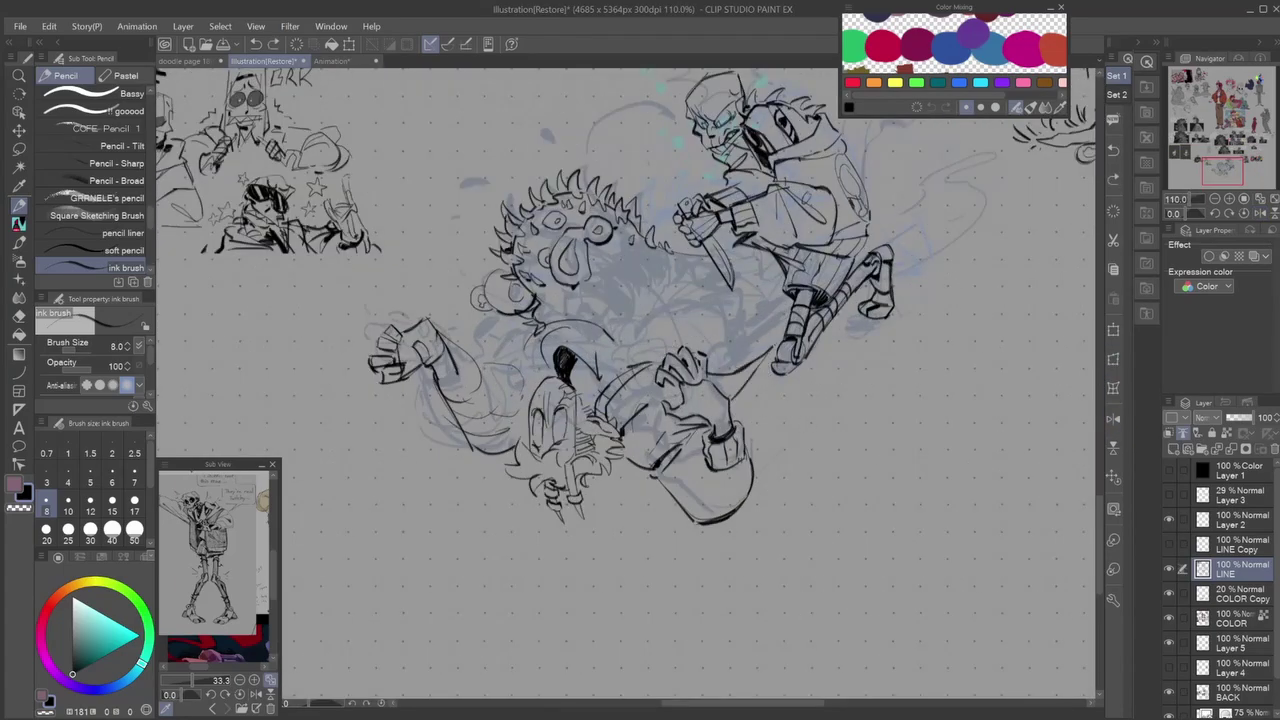
key("h")
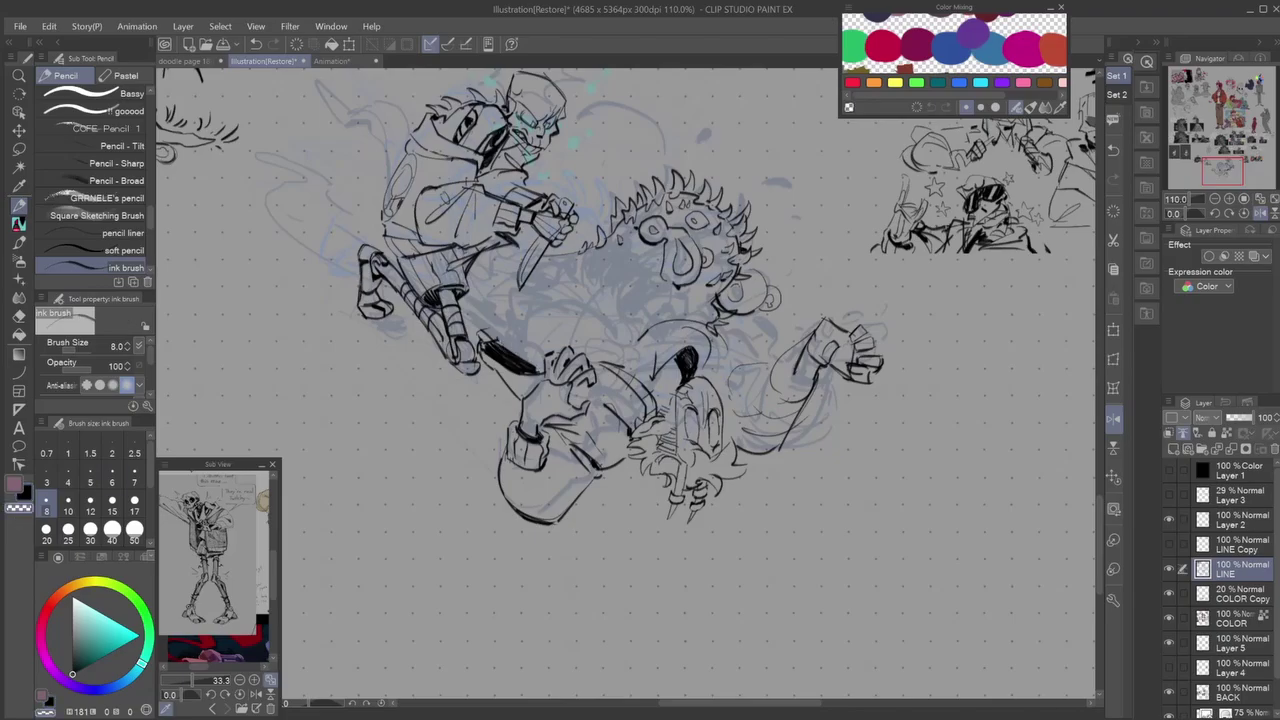
key("ctrl+minus")
key("ctrl+minus")
key("ctrl+minus")
key("ctrl+plus")
key("ctrl+plus")
key("ctrl+plus")
key("ctrl+plus")
key("ctrl+plus")
key("h")
Erase the lower-body lines and black band beside the crouching character's foot.
key("e")
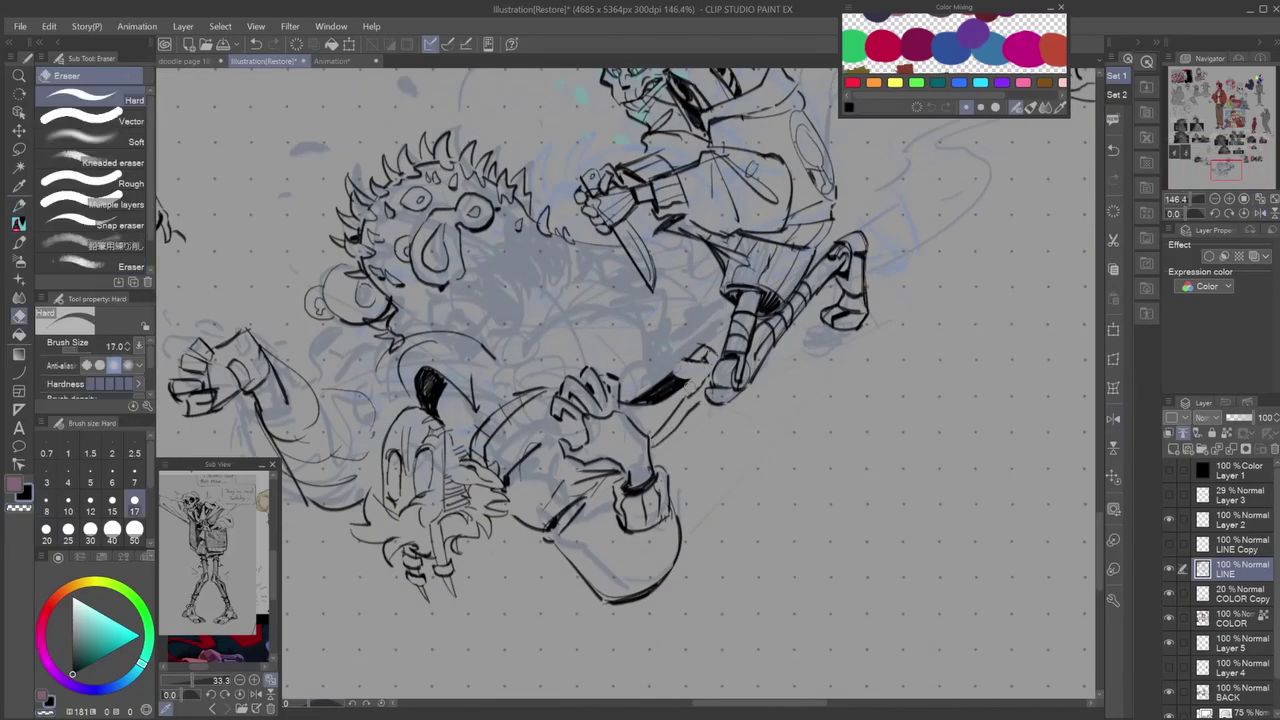
key("h")
scroll(215, 540, "up", 2)
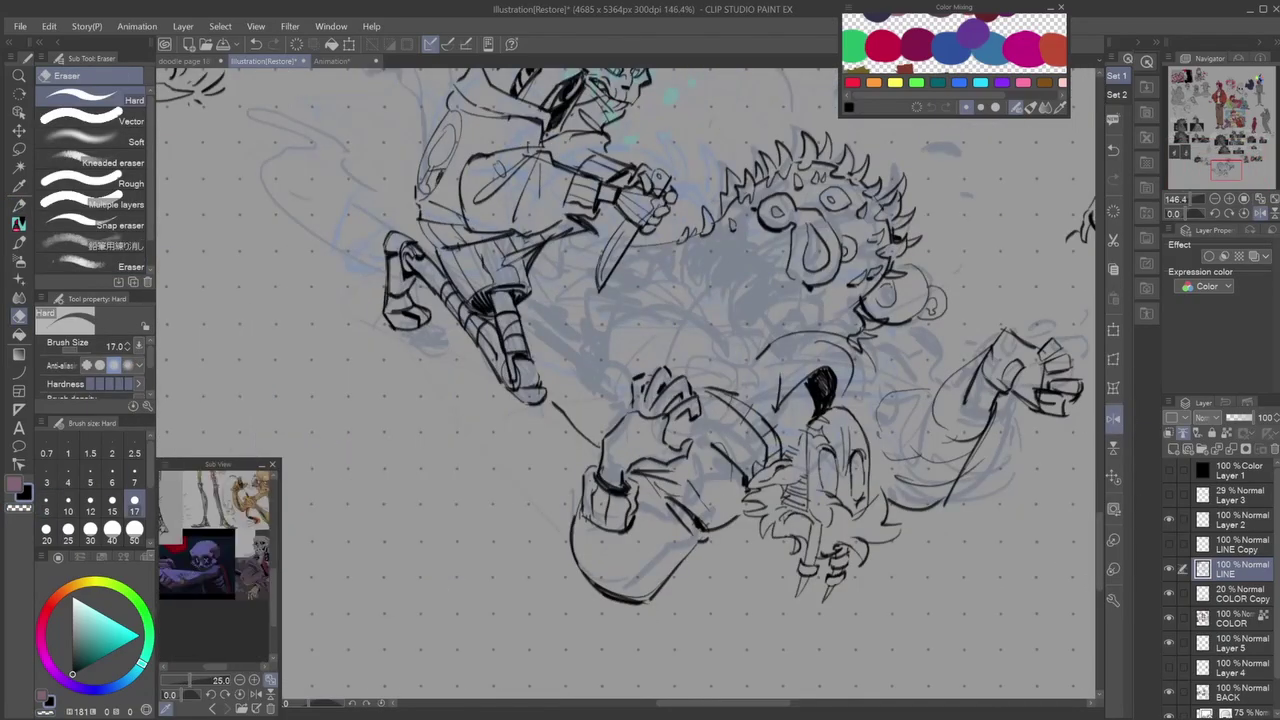
key("ctrl+minus")
key("ctrl+minus")
key("h")
key("ctrl+minus")
key("ctrl+minus")
key("ctrl+plus")
key("ctrl+plus")
key("ctrl+plus")
key("ctrl+plus")
key("ctrl+plus")
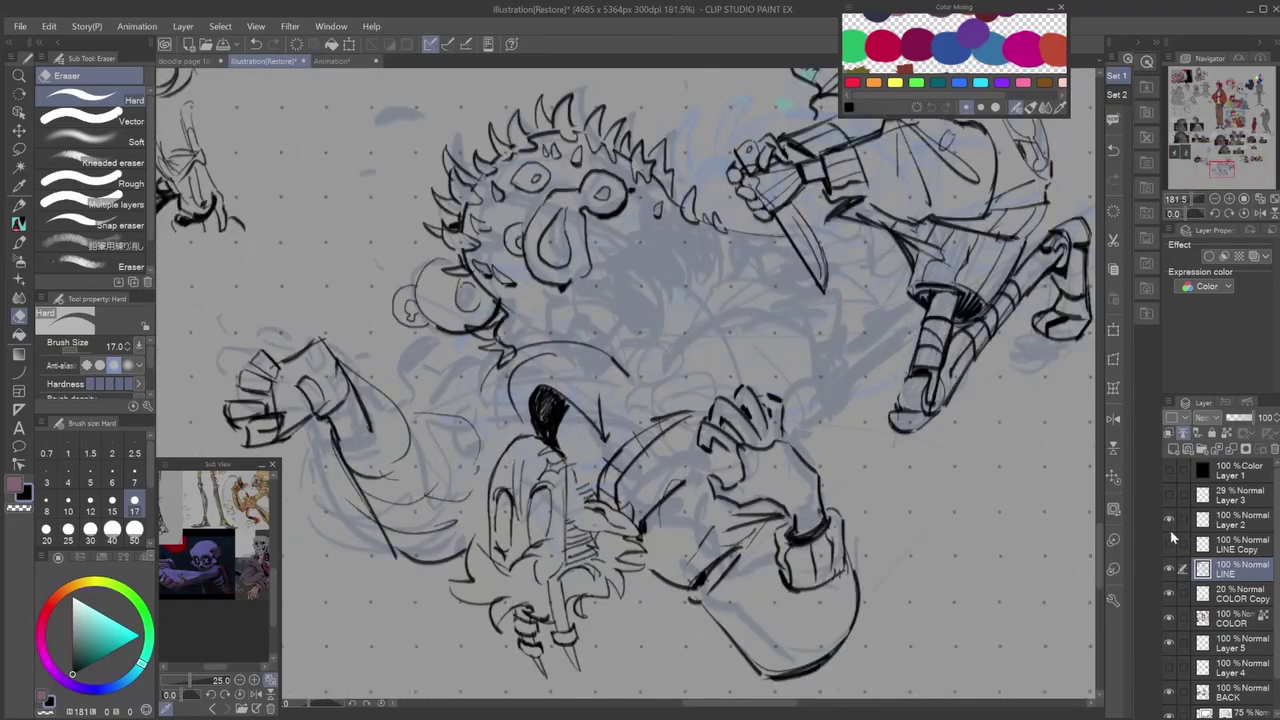
key("ctrl+minus")
key("ctrl+minus")
key("ctrl+minus")
key("ctrl+plus")
key("ctrl+plus")
key("ctrl+plus")
key("h")
key("p")
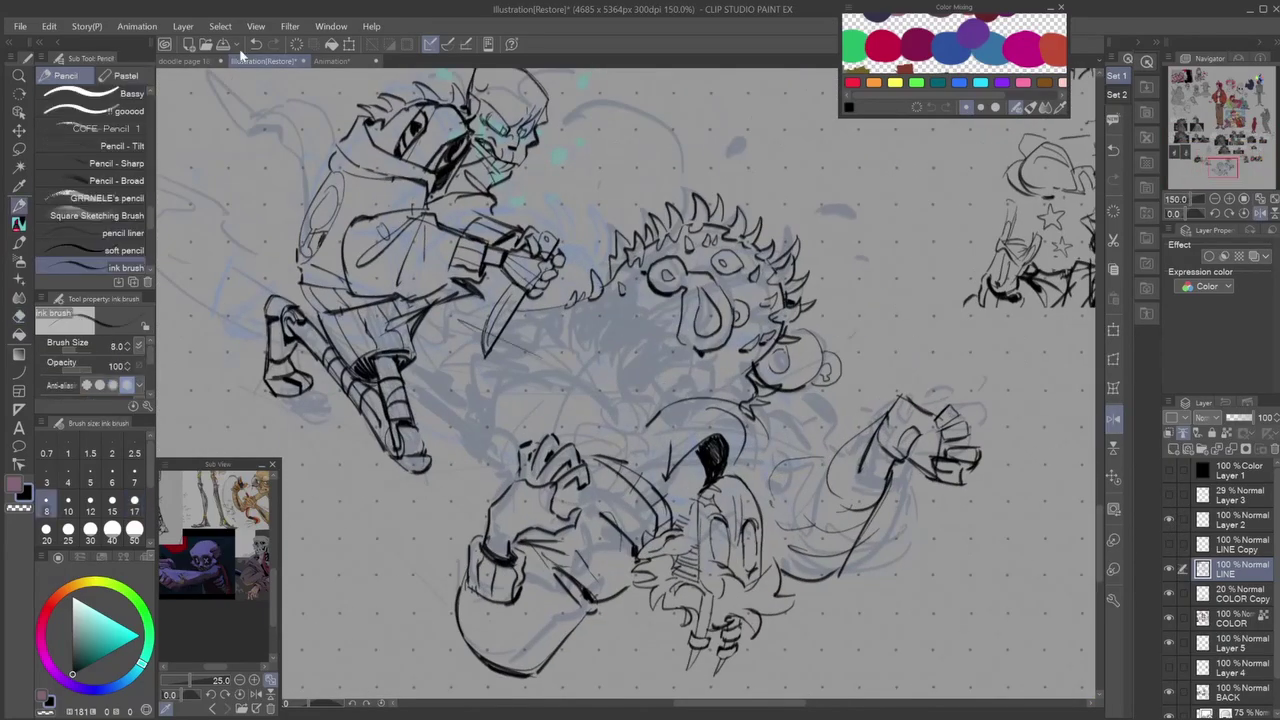
key("ctrl+minus")
key("ctrl+minus")
key("ctrl+minus")
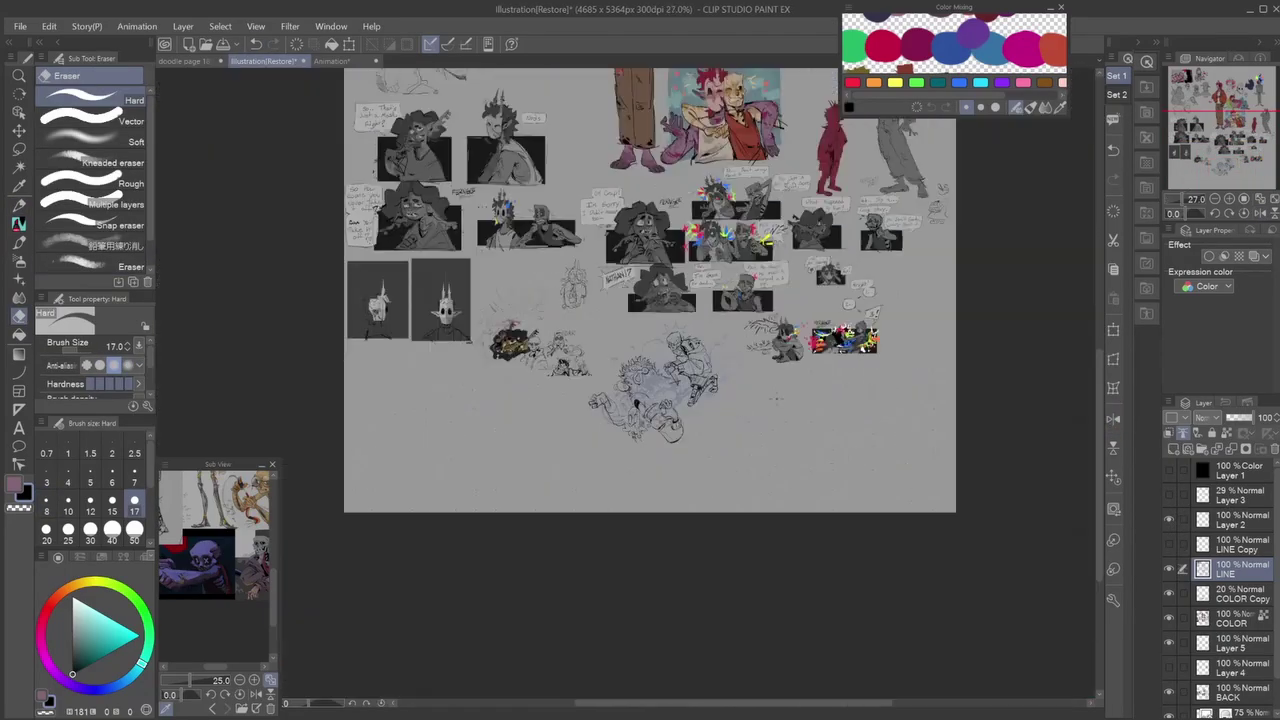
Ink a jagged, tufted edge with drop-shaped spots behind the large head, from below the knife down to the shoulder.
key("h")
key("ctrl+plus")
key("ctrl+plus")
key("ctrl+plus")
left_click_drag(572, 290, 530, 316)
left_click_drag(540, 310, 528, 346)
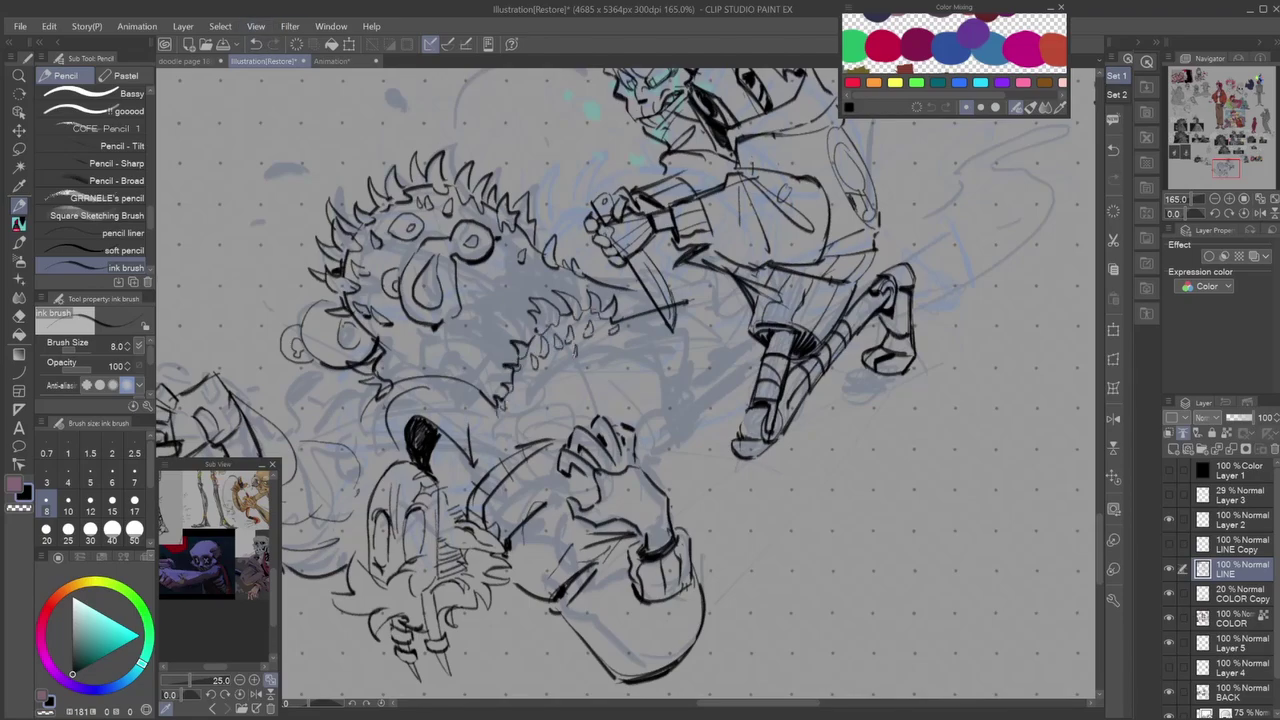
Ink a curved back line behind the tufted edge and erase the arc beneath the large head's jaw.
key("ctrl+minus")
key("ctrl+minus")
key("ctrl+minus")
key("h")
key("ctrl+plus")
key("ctrl+plus")
key("ctrl+plus")
key("ctrl+plus")
key("e")
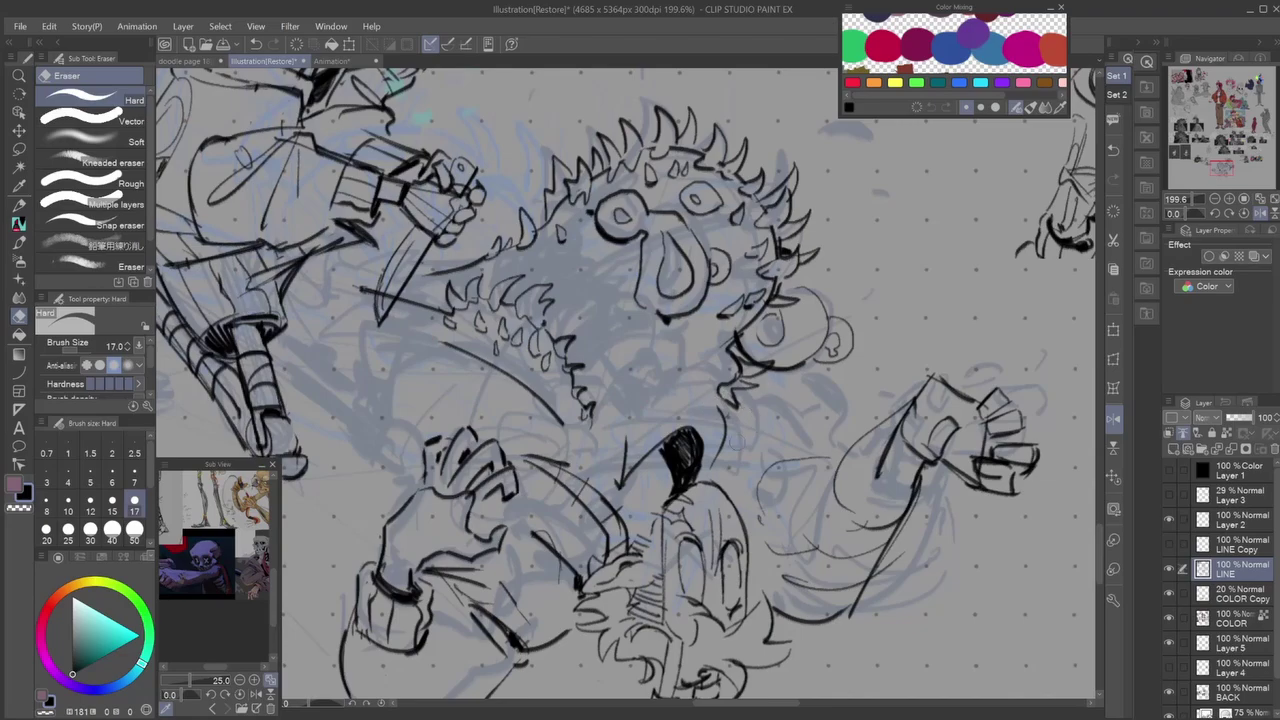
Ink the neckline from the jaw to the tufted edge's lower end, with a second inner line and a jagged notch.
key("p")
left_click_drag(724, 358, 564, 436)
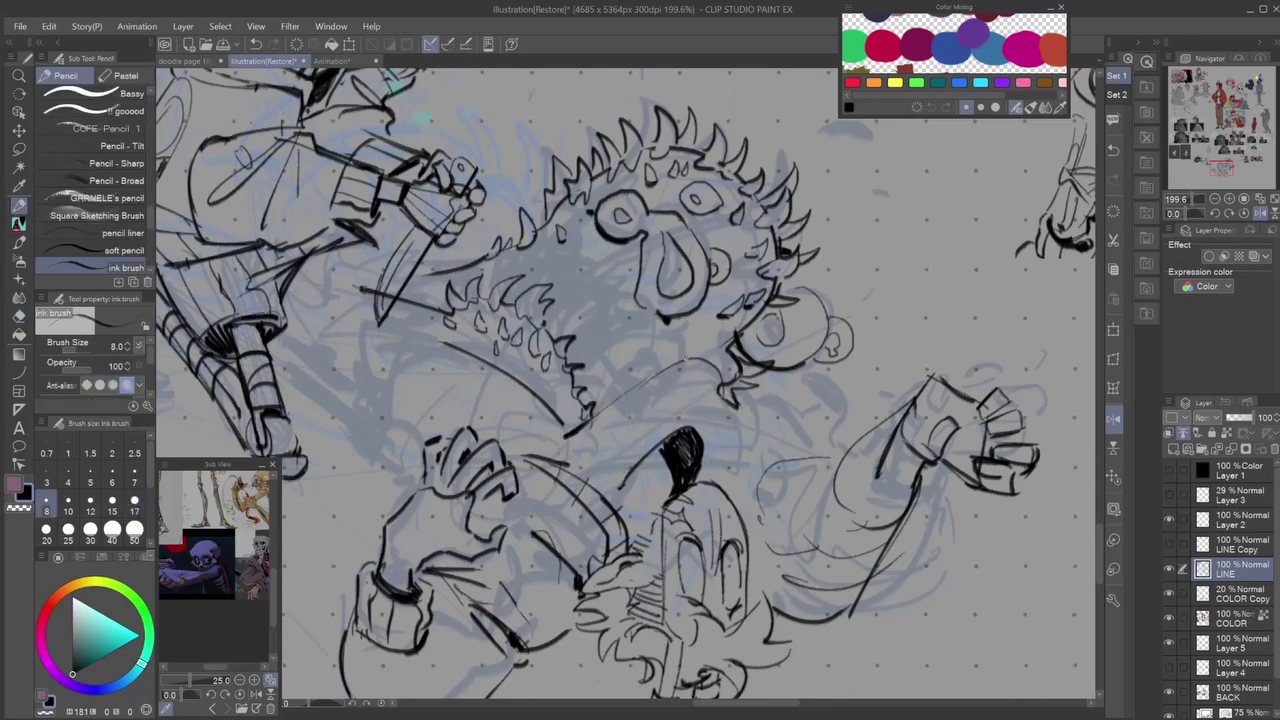
left_click_drag(700, 372, 596, 440)
key("h")
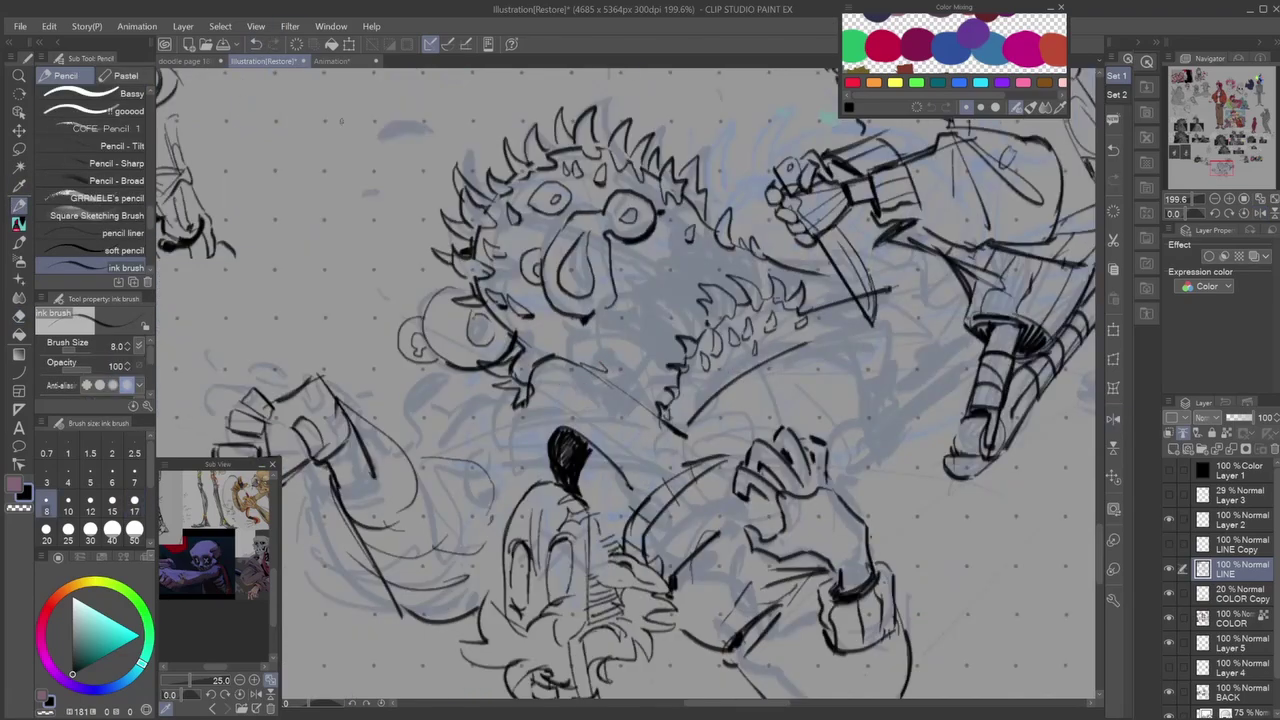
left_click_drag(605, 362, 656, 414)
left_click_drag(562, 370, 654, 436)
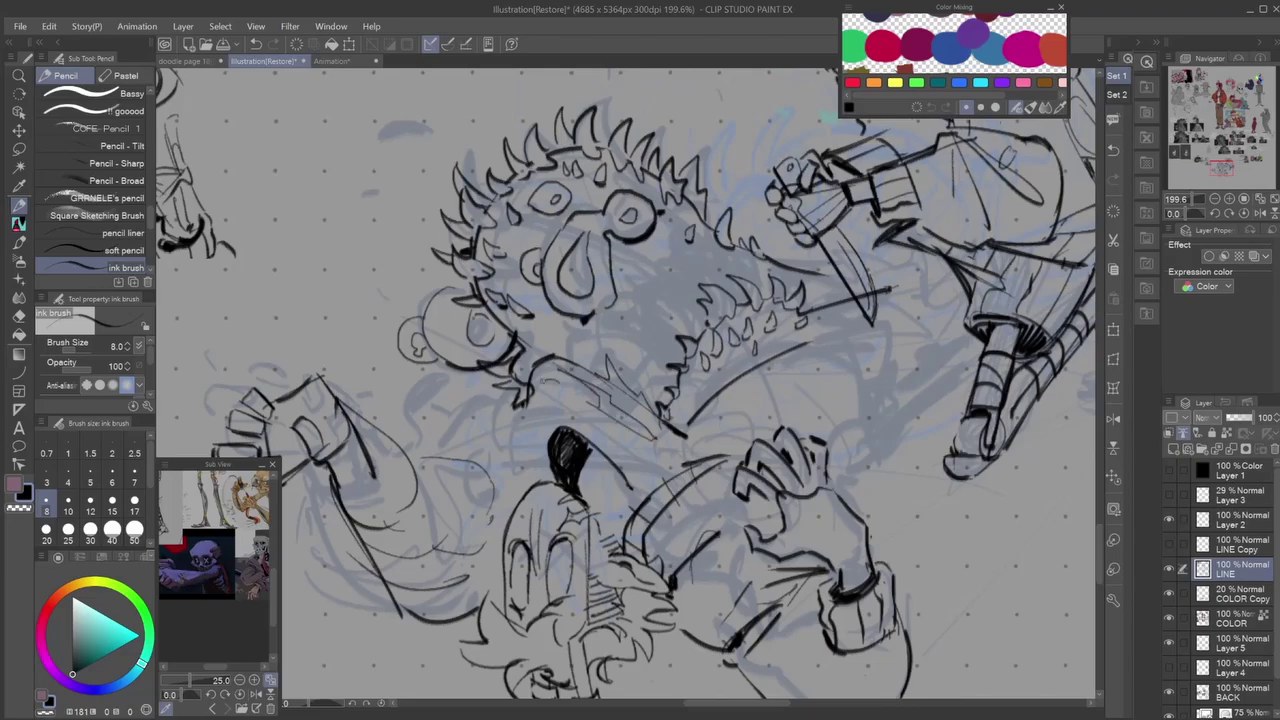
Ink drop-shaped spots on the neck and fold lines across the shoulder above the small horned head.
scroll(625, 387, "down", 5)
key("h")
scroll(625, 387, "up", 5)
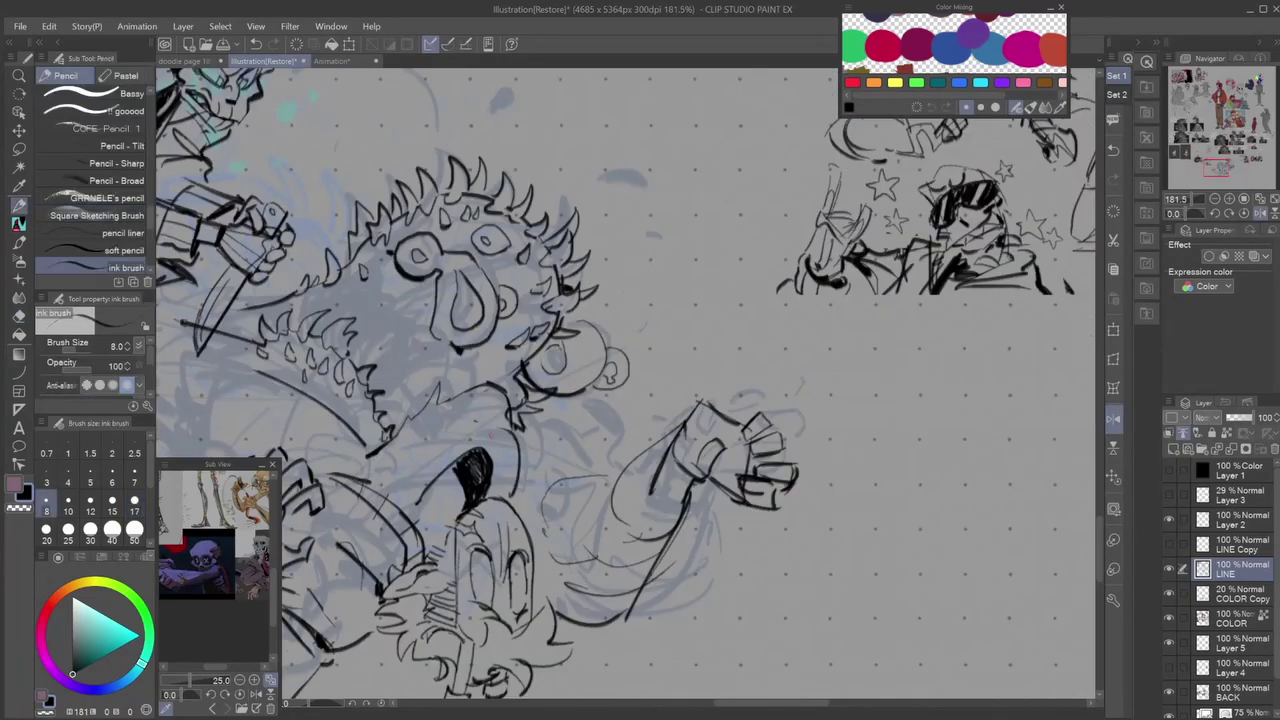
left_click_drag(528, 428, 498, 498)
left_click_drag(454, 426, 404, 500)
left_click_drag(526, 414, 498, 440)
left_click_drag(418, 444, 394, 498)
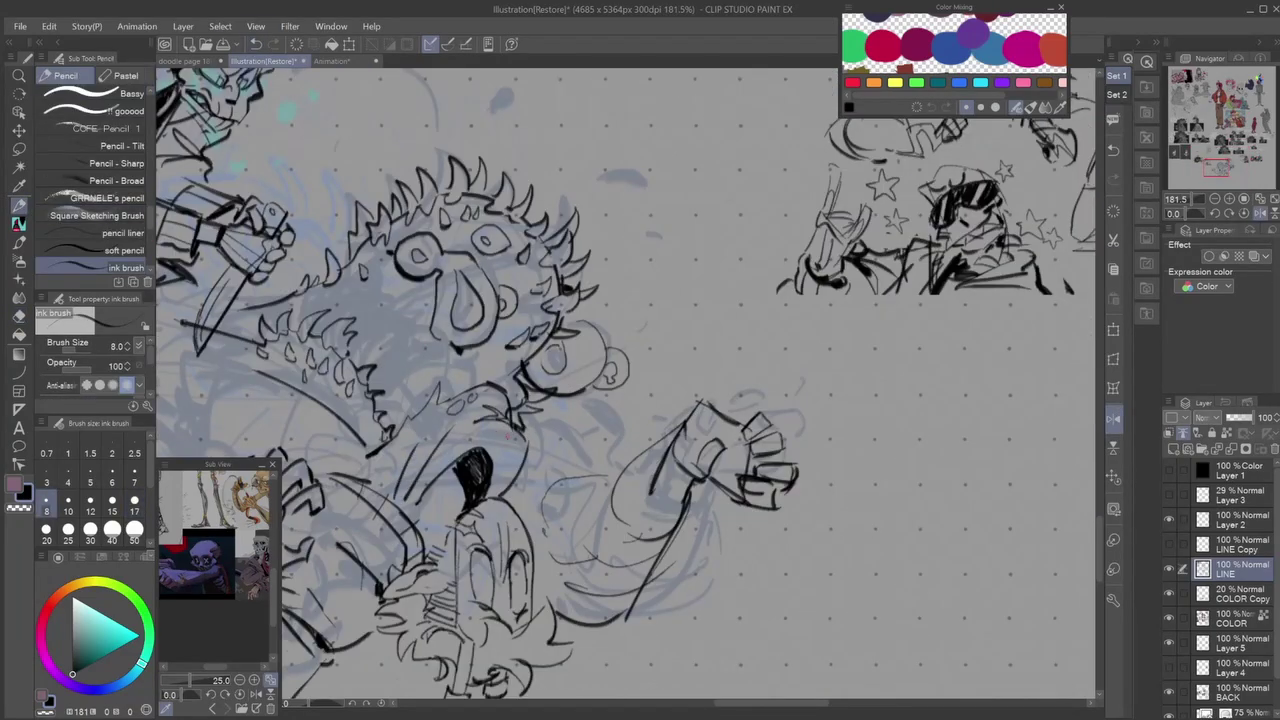
Ink the sleeve cuff around the small horned head's outstretched forearm and the upper-arm lines leading toward the head.
scroll(625, 387, "down", 5)
key("h")
scroll(625, 387, "up", 5)
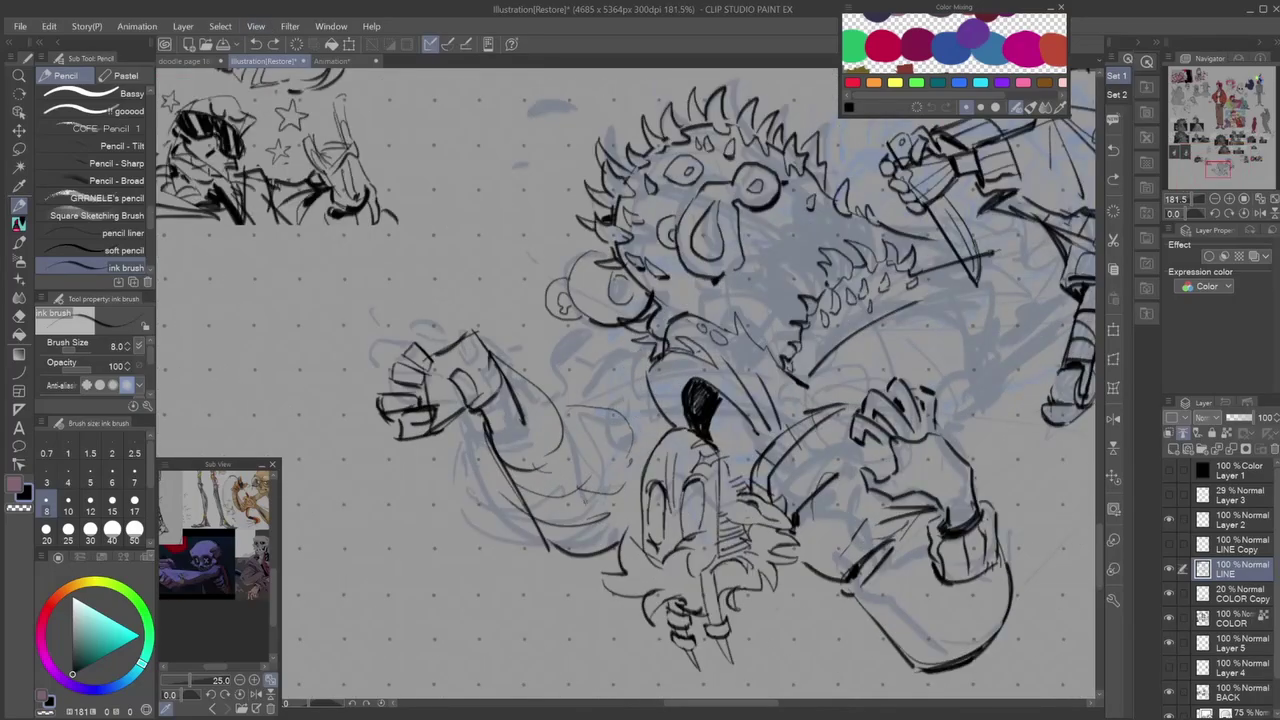
left_click_drag(490, 424, 528, 446)
mouse_move(518, 400)
left_mouse_down()
mouse_move(560, 470)
mouse_move(520, 466)
left_mouse_up()
left_click_drag(620, 404, 598, 528)
mouse_move(596, 476)
left_mouse_down()
mouse_move(510, 560)
mouse_move(566, 496)
left_mouse_up()
Erase stray lines at the outstretched arm's cuff and ink the sleeve's upper edge and inner fold toward the shoulder.
key("e")
left_click_drag(564, 392, 542, 418)
key("p")
left_click_drag(506, 378, 578, 386)
left_click_drag(620, 390, 590, 462)
key("e")
scroll(640, 387, "down", 4)
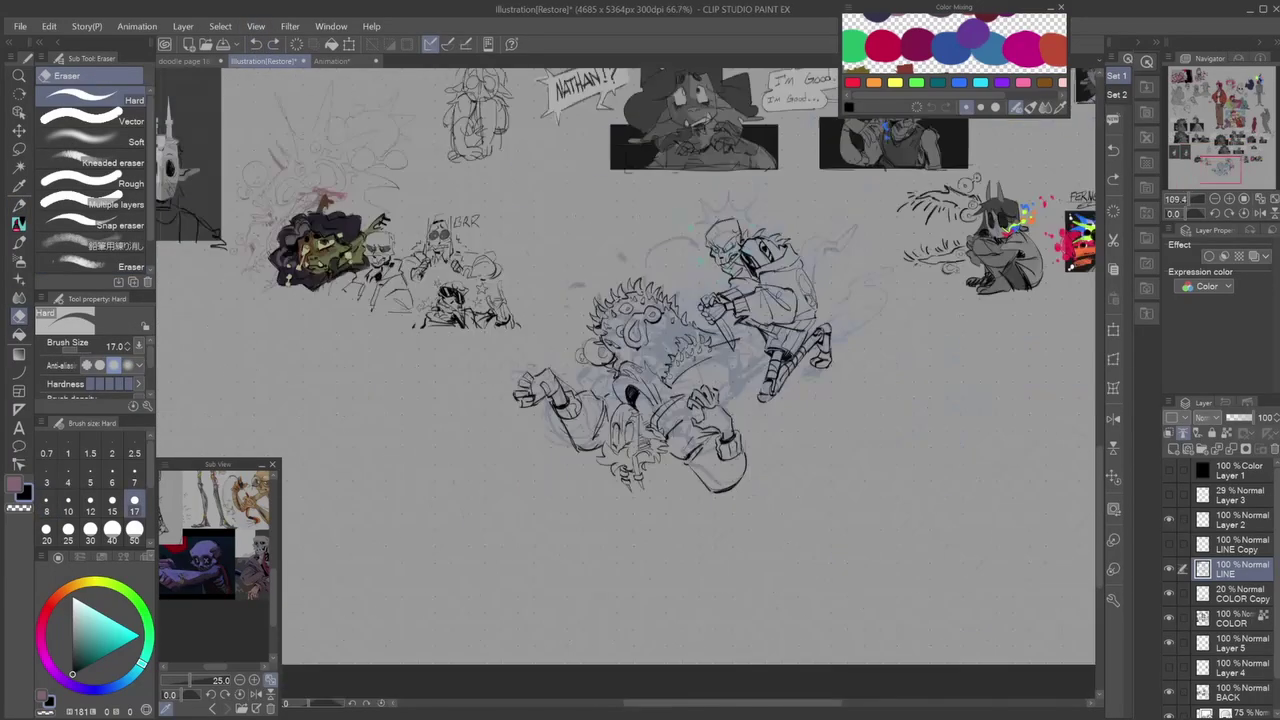
Ink the jacket's ribbed hem beside the raised hand and its long edge running down to the horned head's hair.
scroll(625, 387, "down", 3)
key("h")
scroll(625, 387, "up", 7)
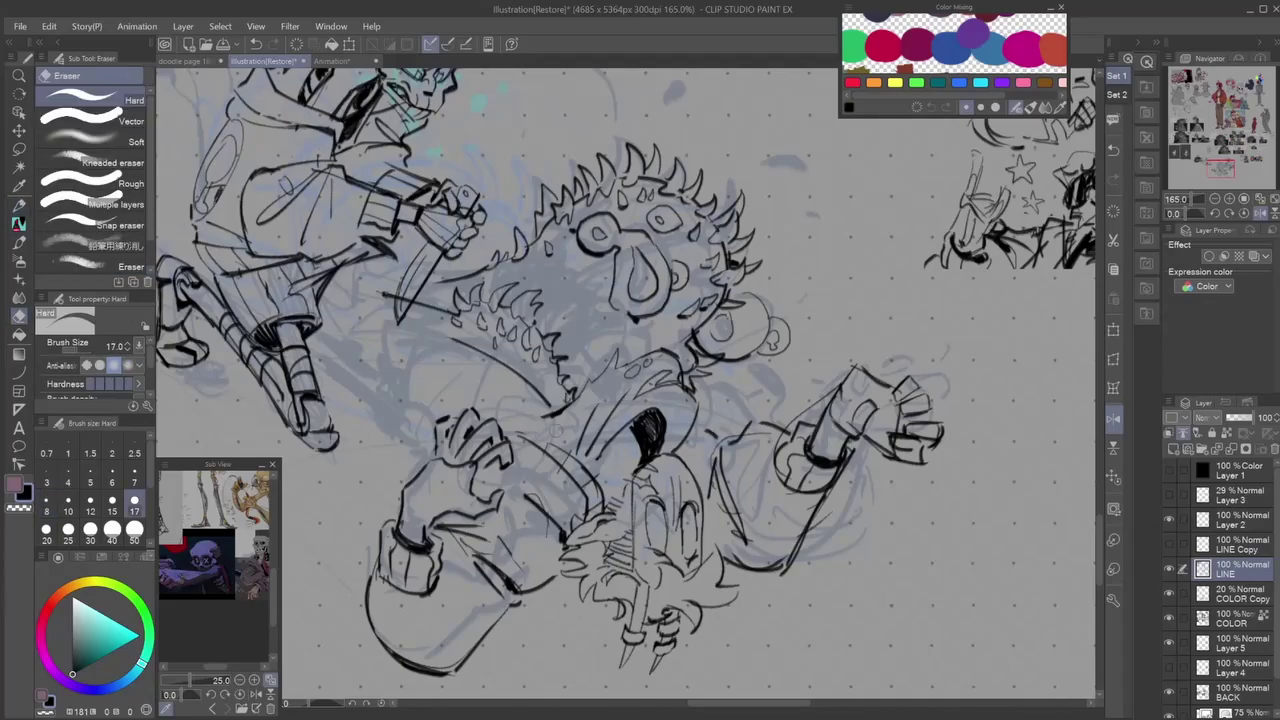
key("p")
mouse_move(430, 374)
left_mouse_down()
mouse_move(600, 492)
mouse_move(384, 478)
left_mouse_up()
left_click_drag(398, 346, 372, 452)
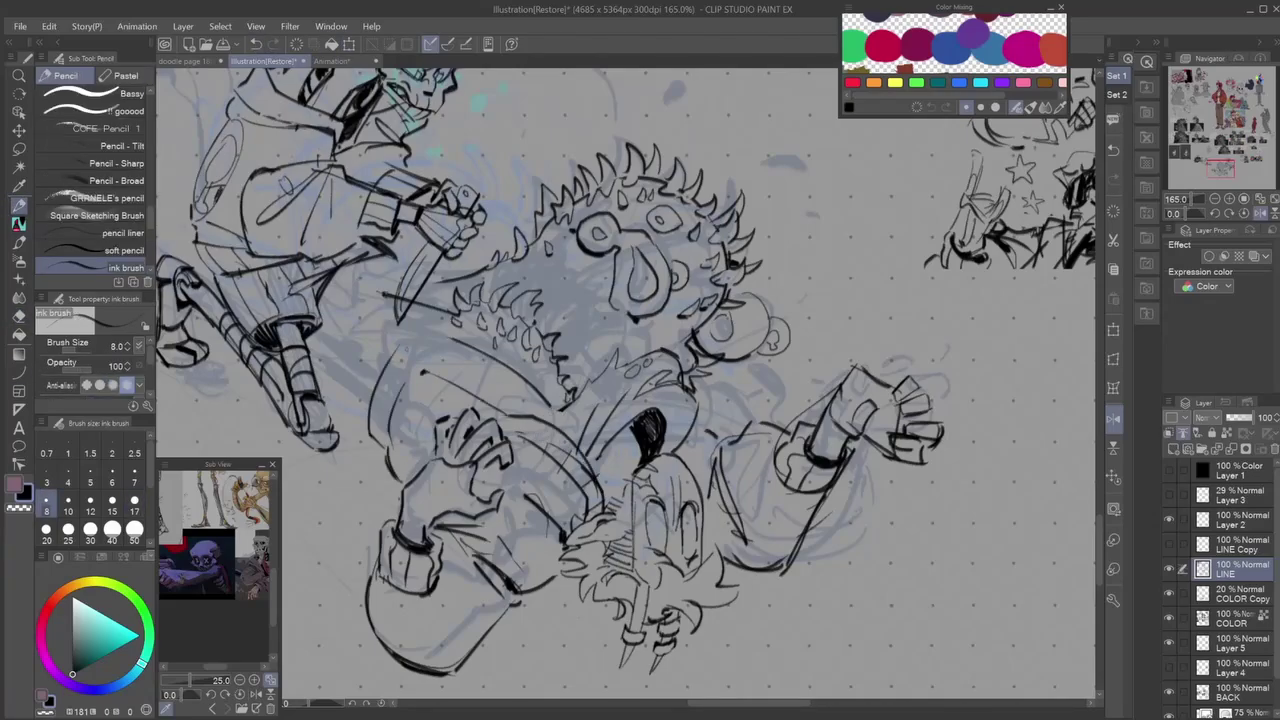
left_click_drag(466, 388, 596, 510)
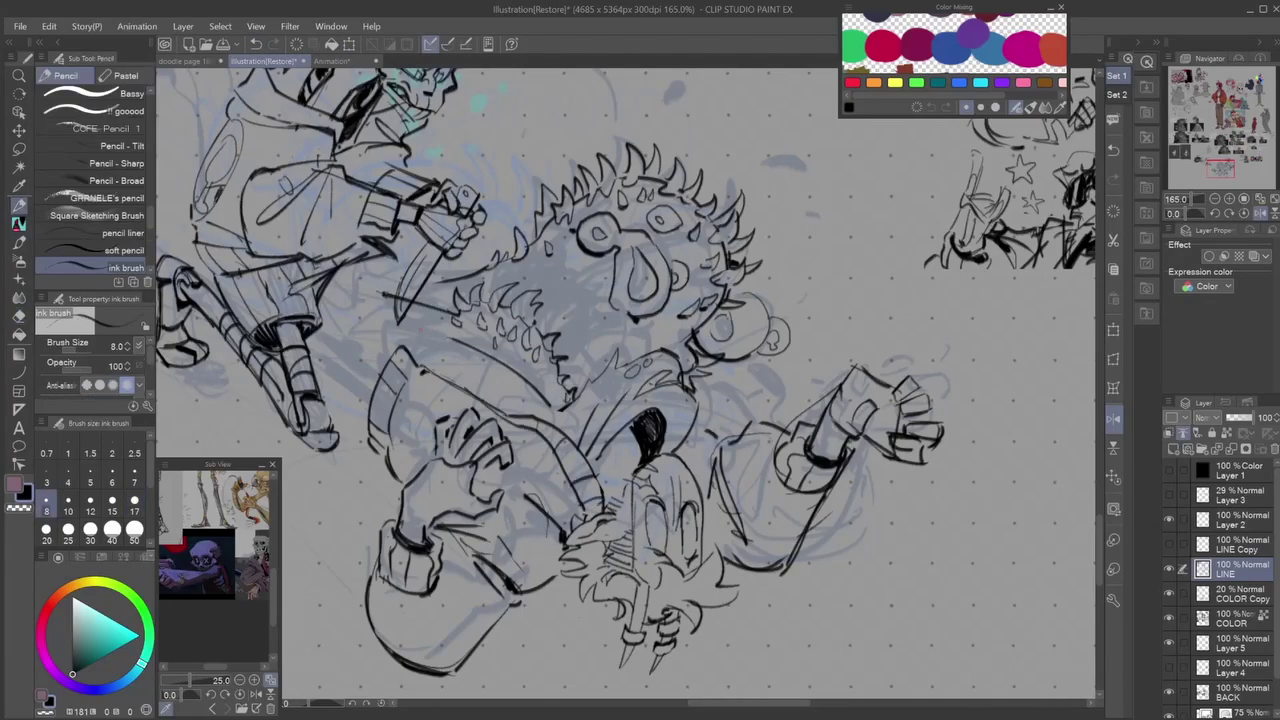
left_click_drag(518, 396, 582, 408)
Ink the creature's lower body between the knife and the crouching figure's leg, with a curved end and short fold lines.
scroll(560, 400, "down", 5)
key("h")
scroll(545, 360, "up", 5)
left_click_drag(640, 290, 724, 348)
left_click_drag(700, 316, 728, 390)
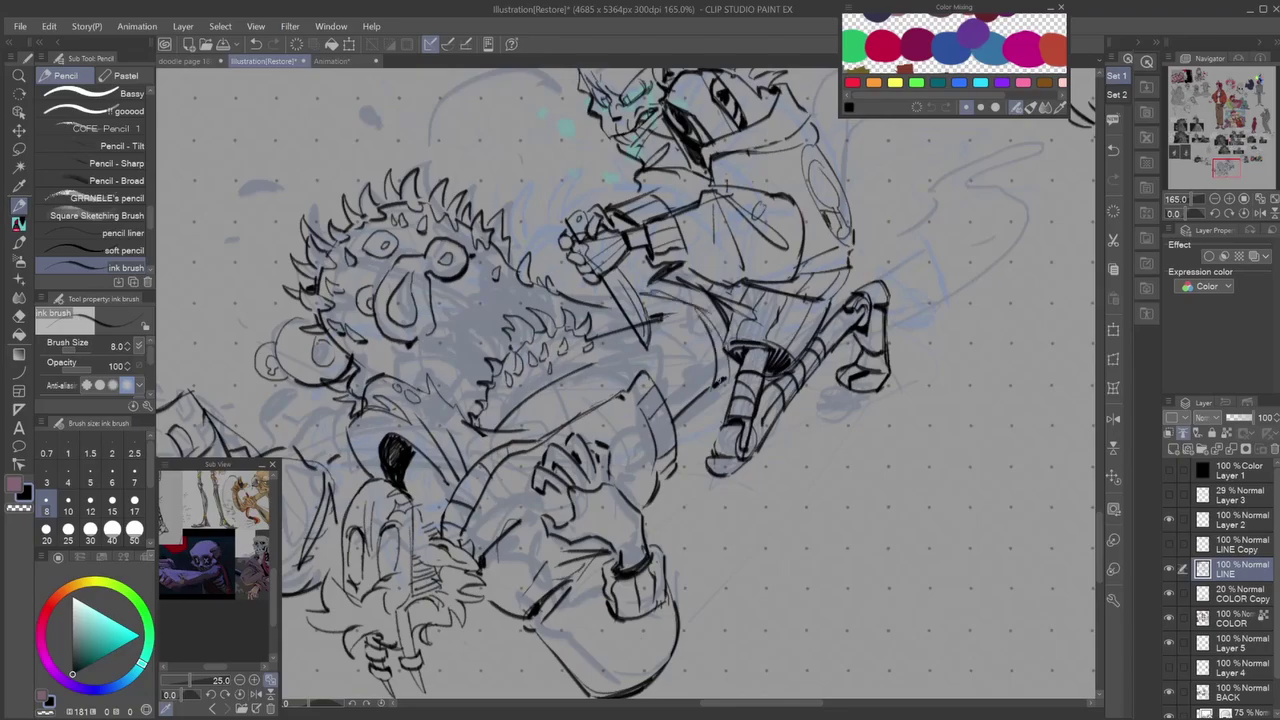
left_click_drag(630, 280, 722, 300)
left_click_drag(718, 366, 734, 382)
scroll(560, 400, "down", 5)
key("h")
scroll(560, 400, "up", 5)
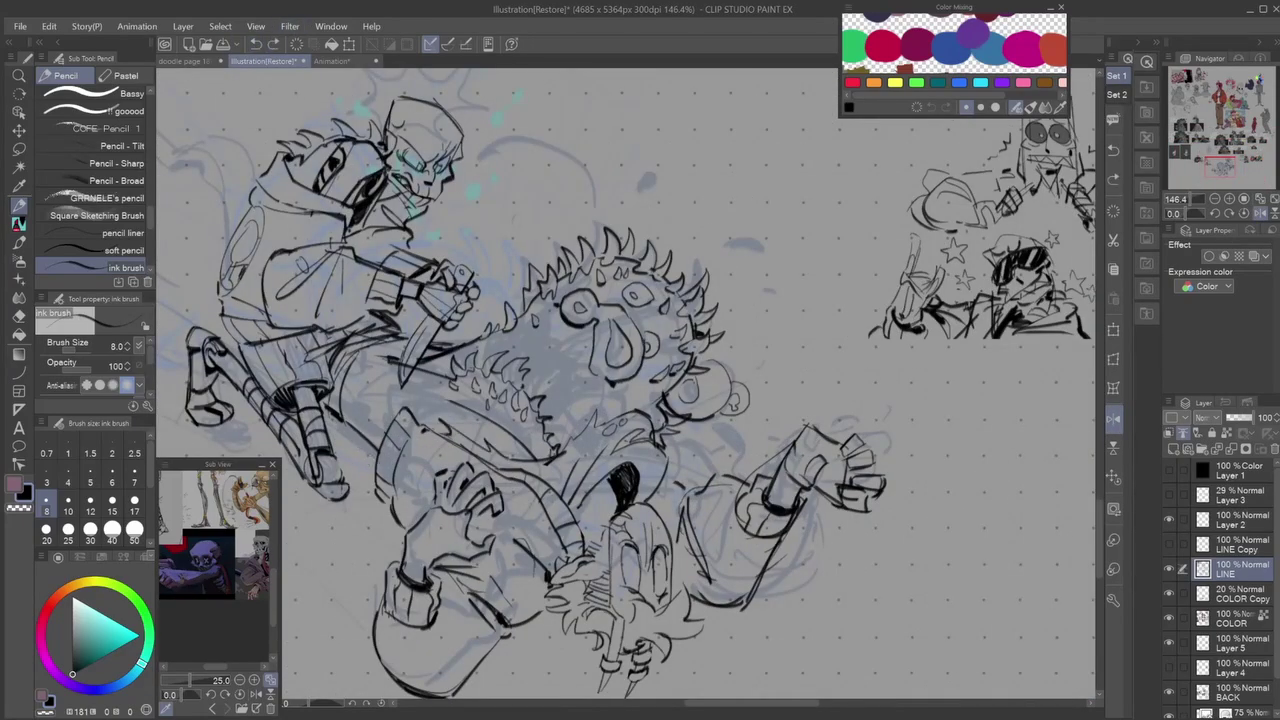
key("h")
scroll(625, 385, "up", 1)
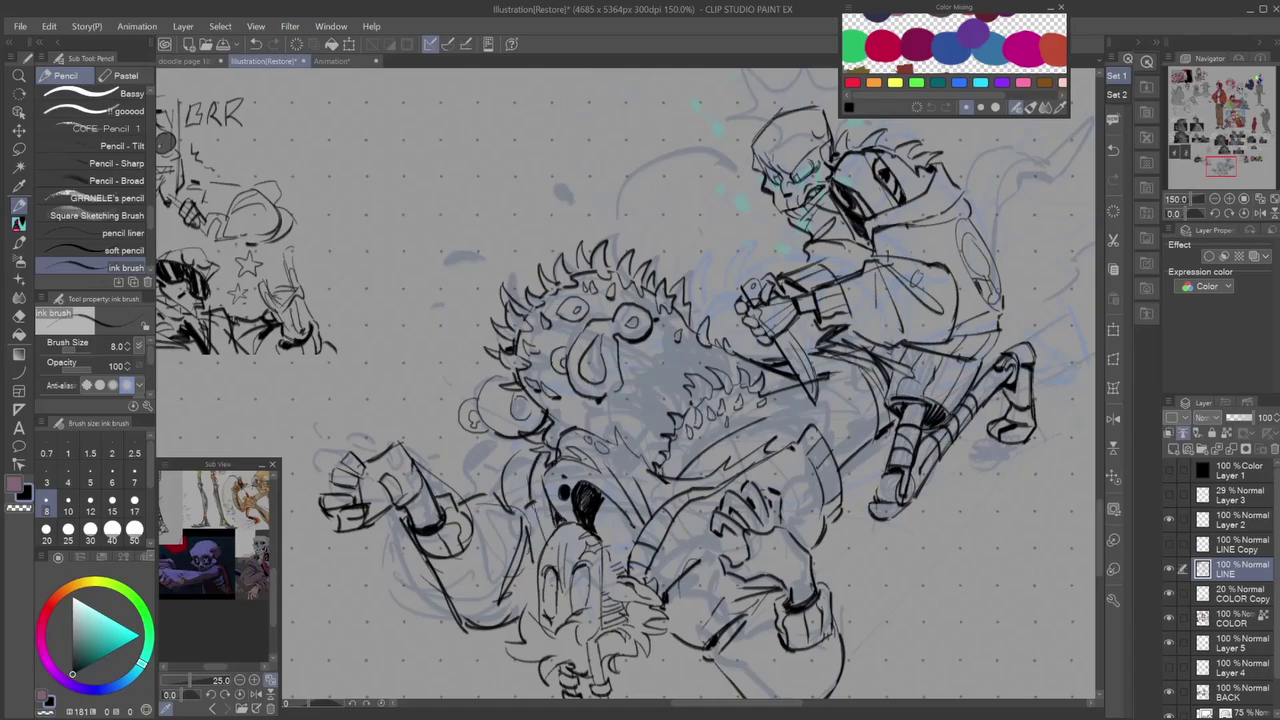
Hide the blue sketch layer COLOR Copy and check the inked scene against the rest of the page.
key("ctrl+0")
scroll(720, 480, "up", 3)
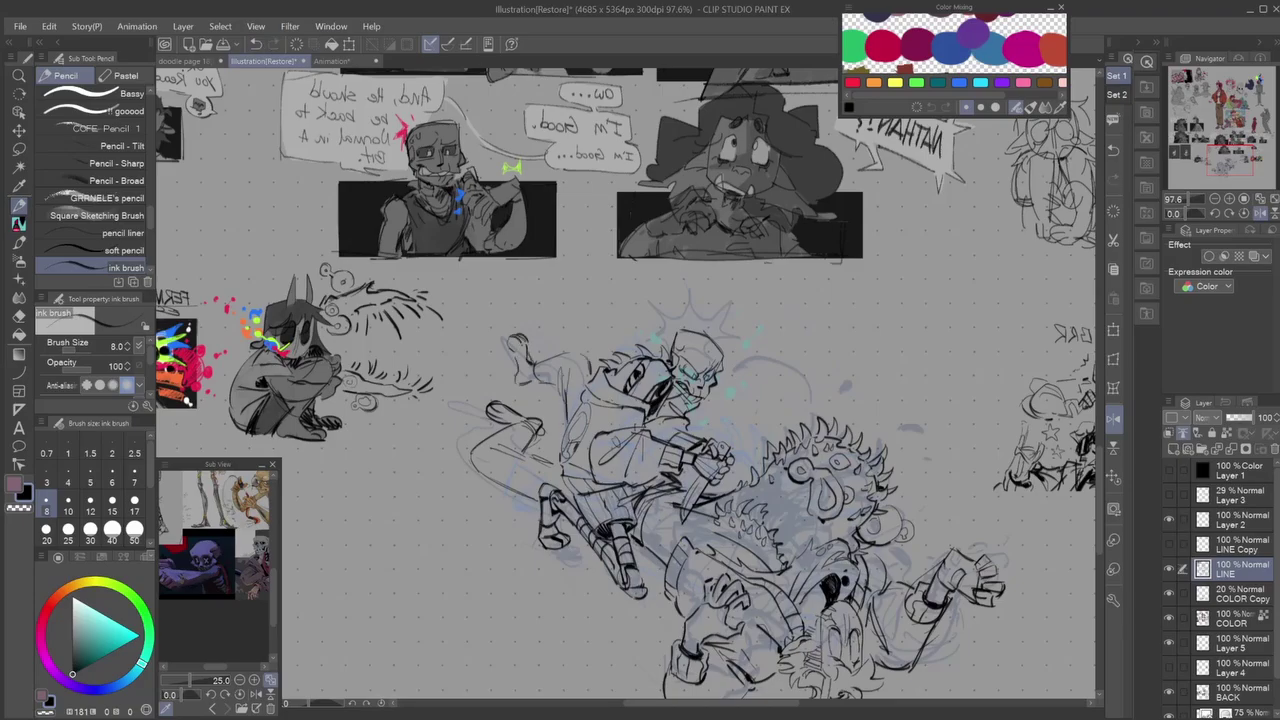
scroll(625, 385, "down", 5)
scroll(625, 385, "up", 4)
scroll(625, 385, "down", 3)
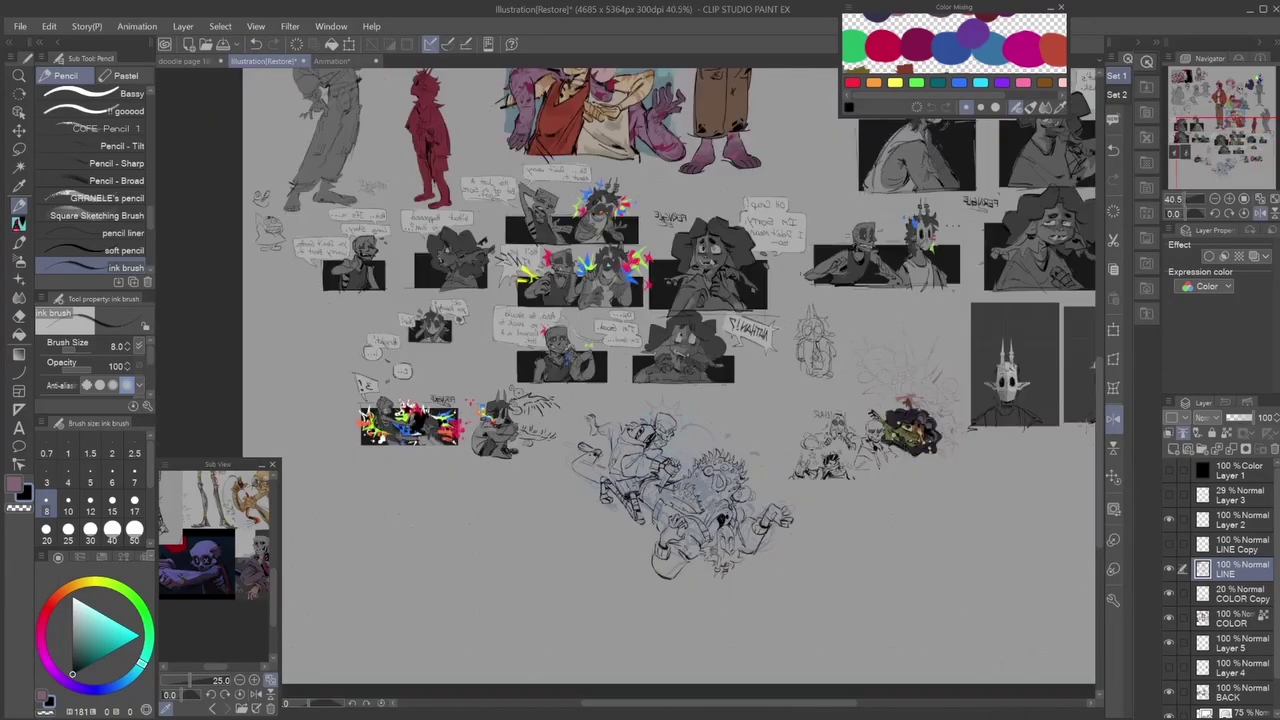
scroll(645, 610, "up", 5)
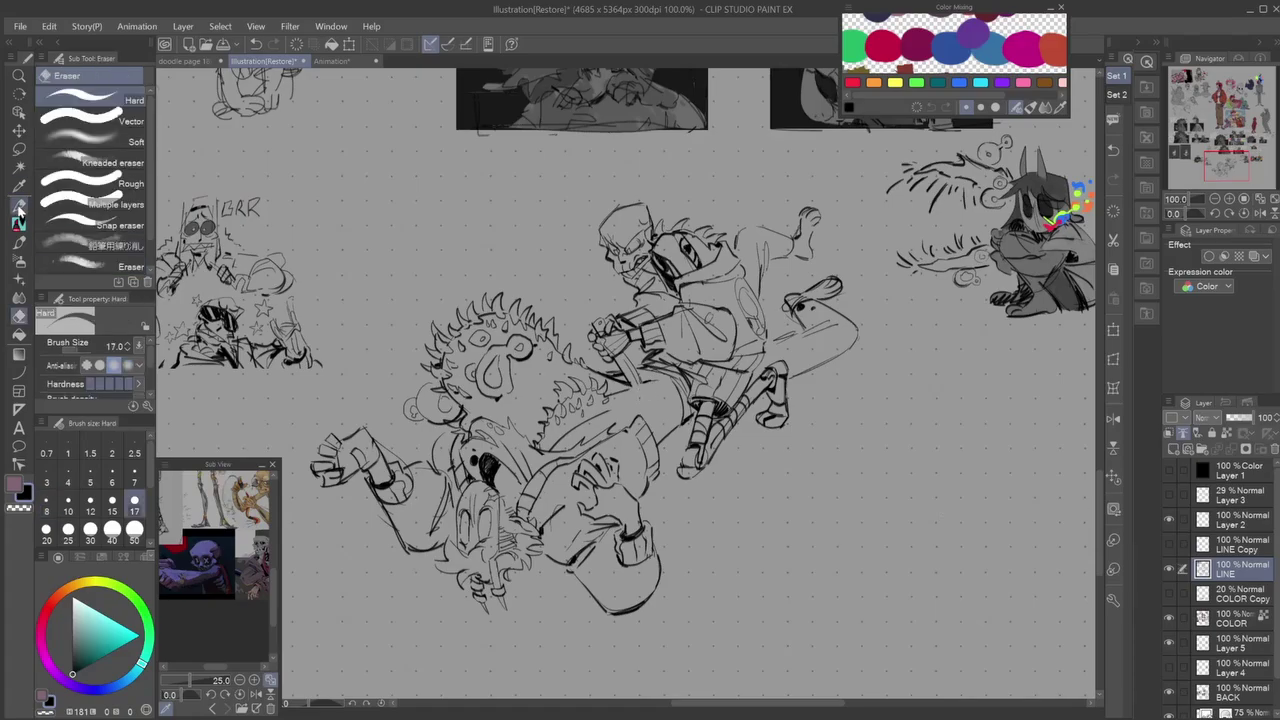
scroll(625, 385, "down", 3)
scroll(625, 385, "up", 2)
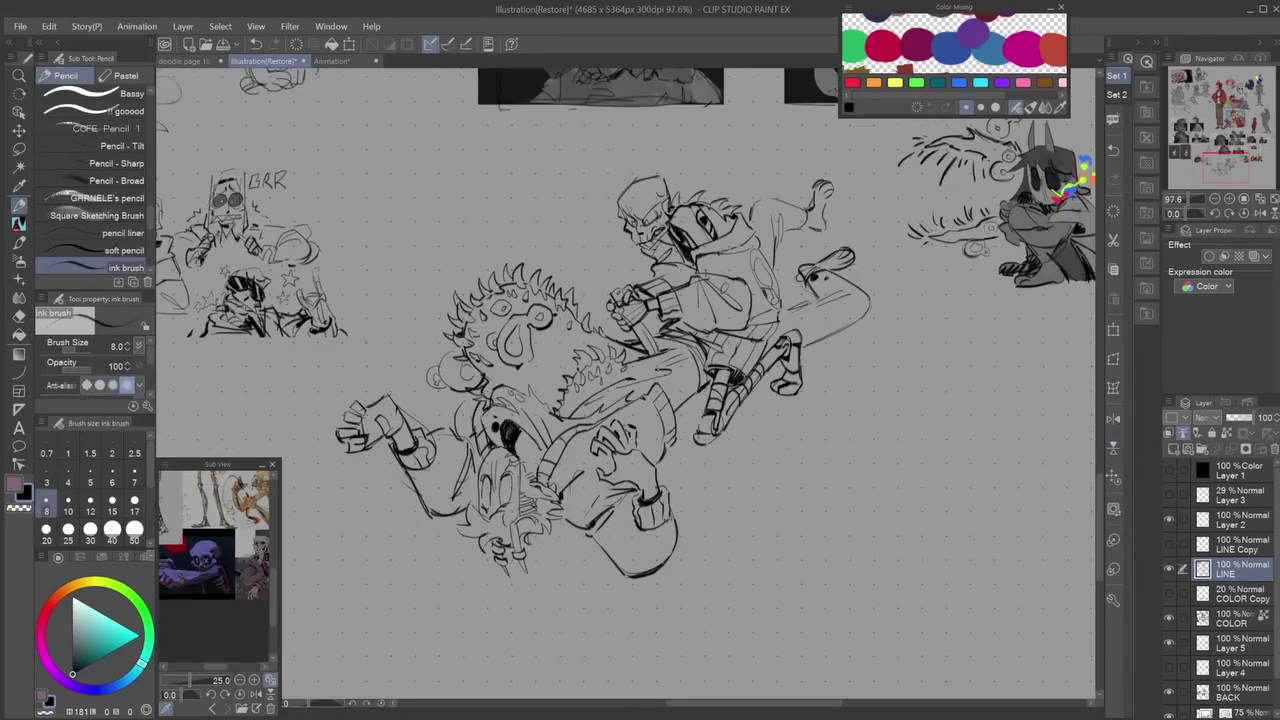
scroll(625, 385, "down", 2)
scroll(625, 385, "up", 2)
Sample hair, skin and clothing colours from the finished coloured figures and add them as swatches to the colour mixing palette.
key("m")
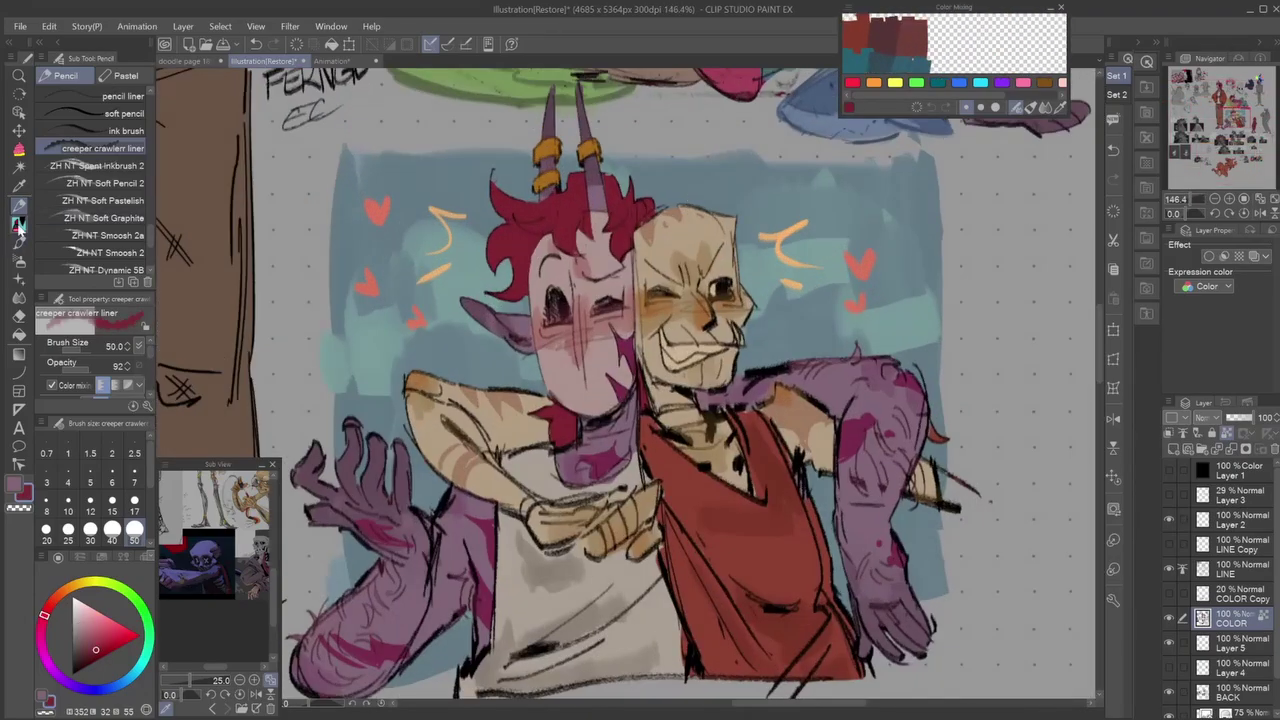
left_click(18, 224)
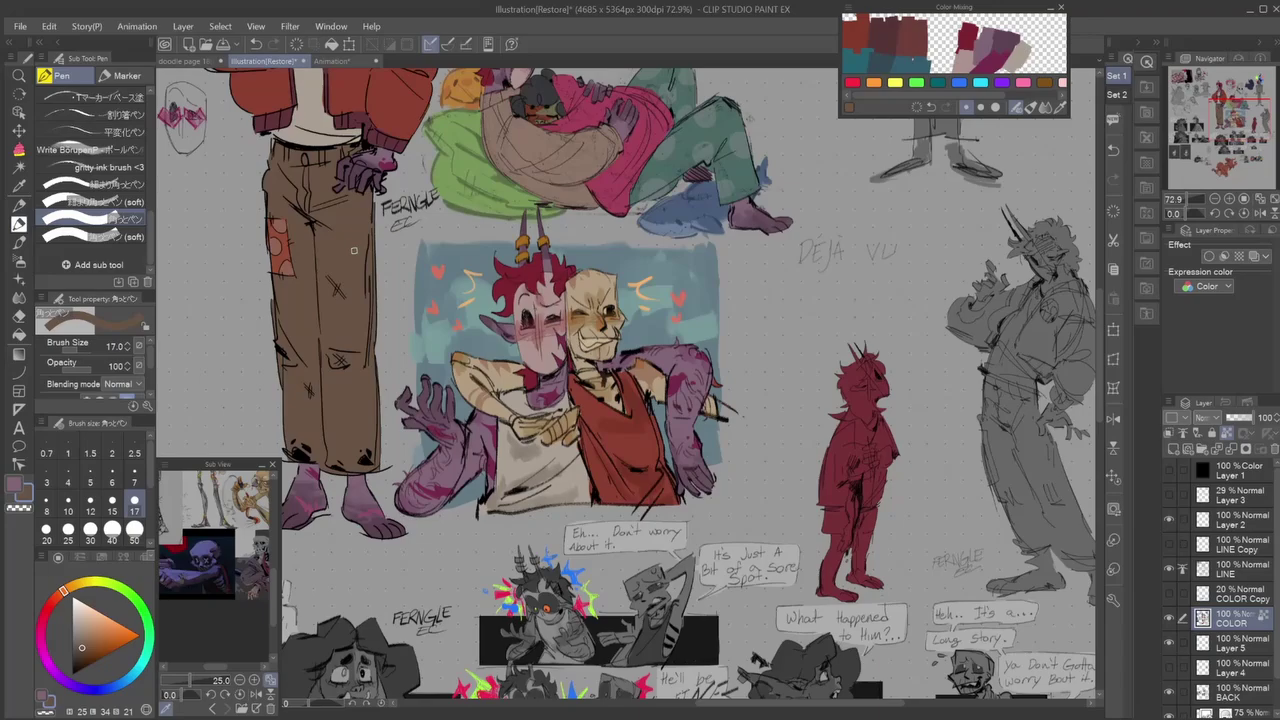
left_click(381, 505, "alt")
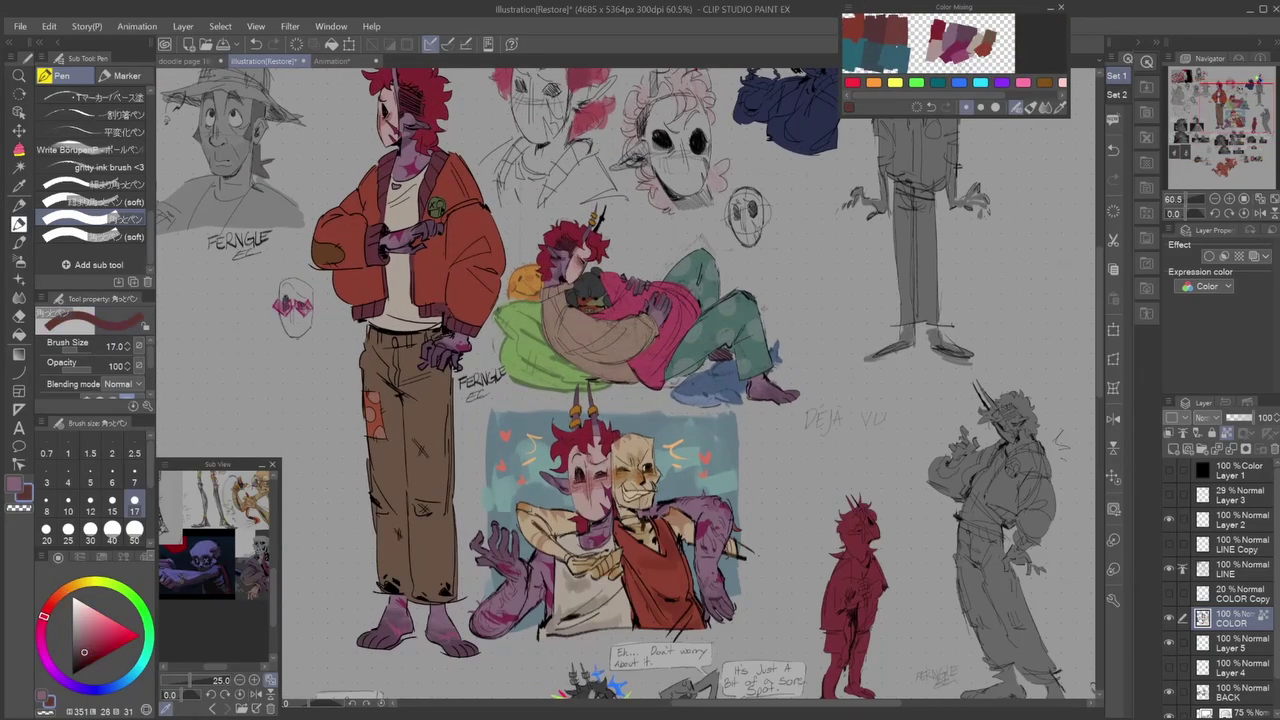
left_click_drag(980, 60, 1025, 45)
left_click(1010, 50, "alt")
scroll(626, 346, "up", 5)
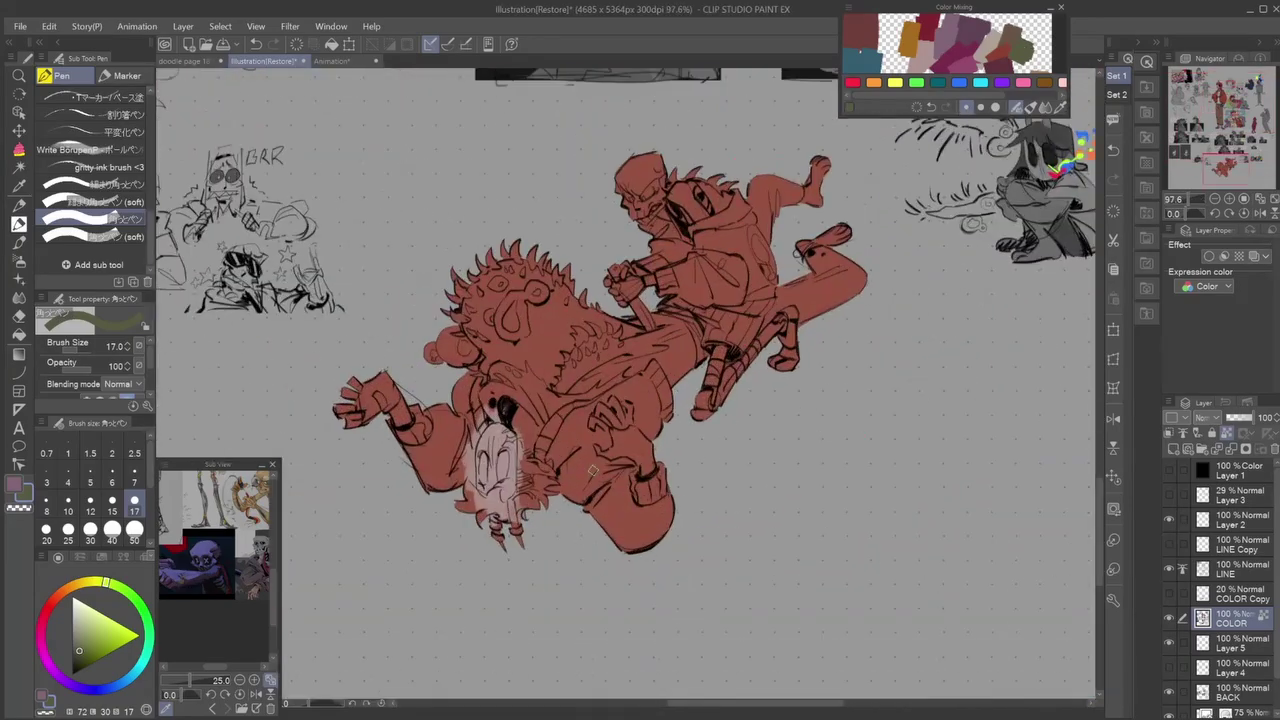
Paint the small horned head's face pale pink on the COLOR layer with the ink brush at size 25.
scroll(620, 330, "down", 3)
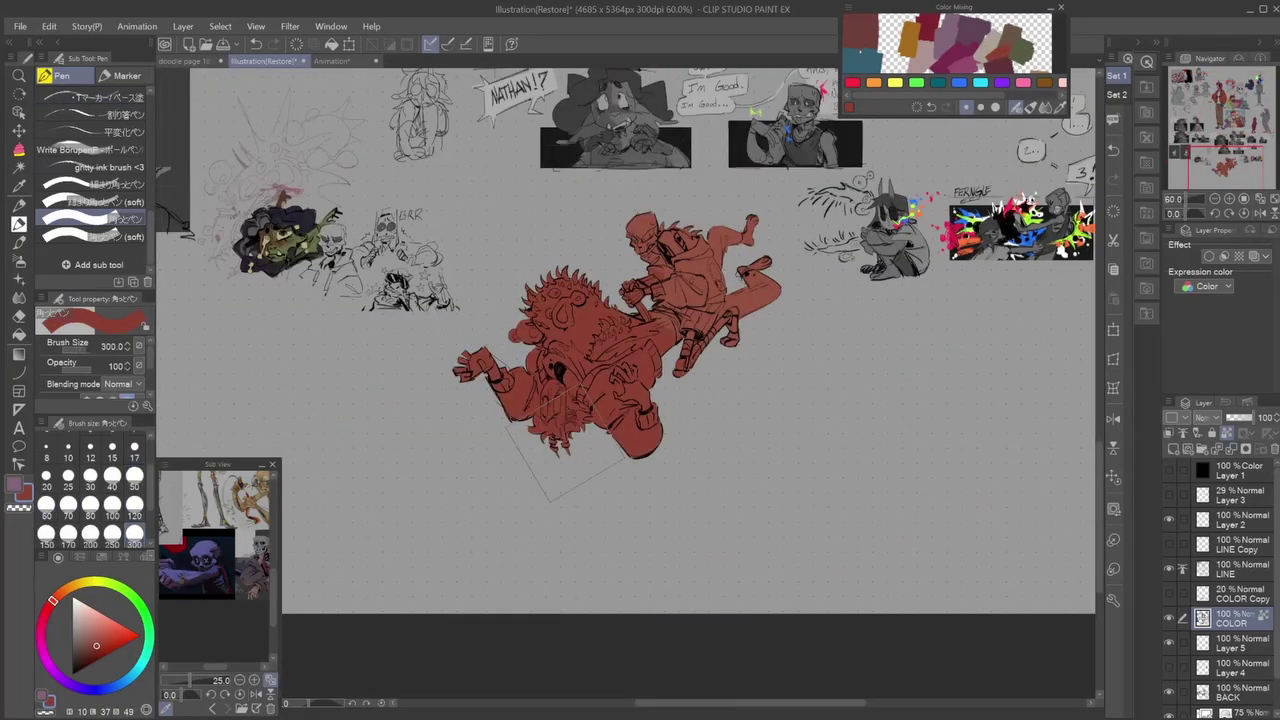
scroll(600, 350, "up", 4)
key("p")
left_click(68, 457)
left_click_drag(470, 380, 495, 450)
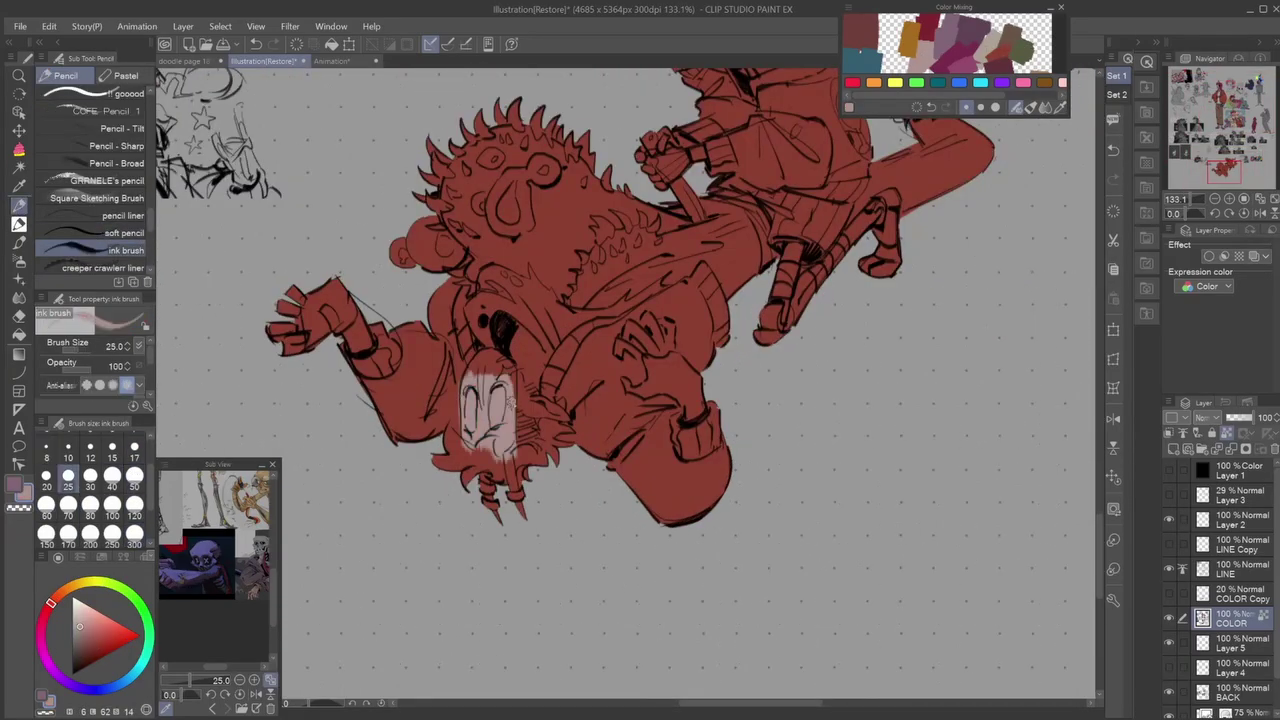
left_click_drag(480, 350, 515, 400)
Paint the horned head's hair crimson, then switch to the LINE layer to touch up the outlines.
key("x")
mouse_move(440, 430)
left_mouse_down()
mouse_move(440, 469)
mouse_move(520, 465)
mouse_move(574, 414)
left_mouse_up()
left_click(1240, 568)
left_click(46, 447)
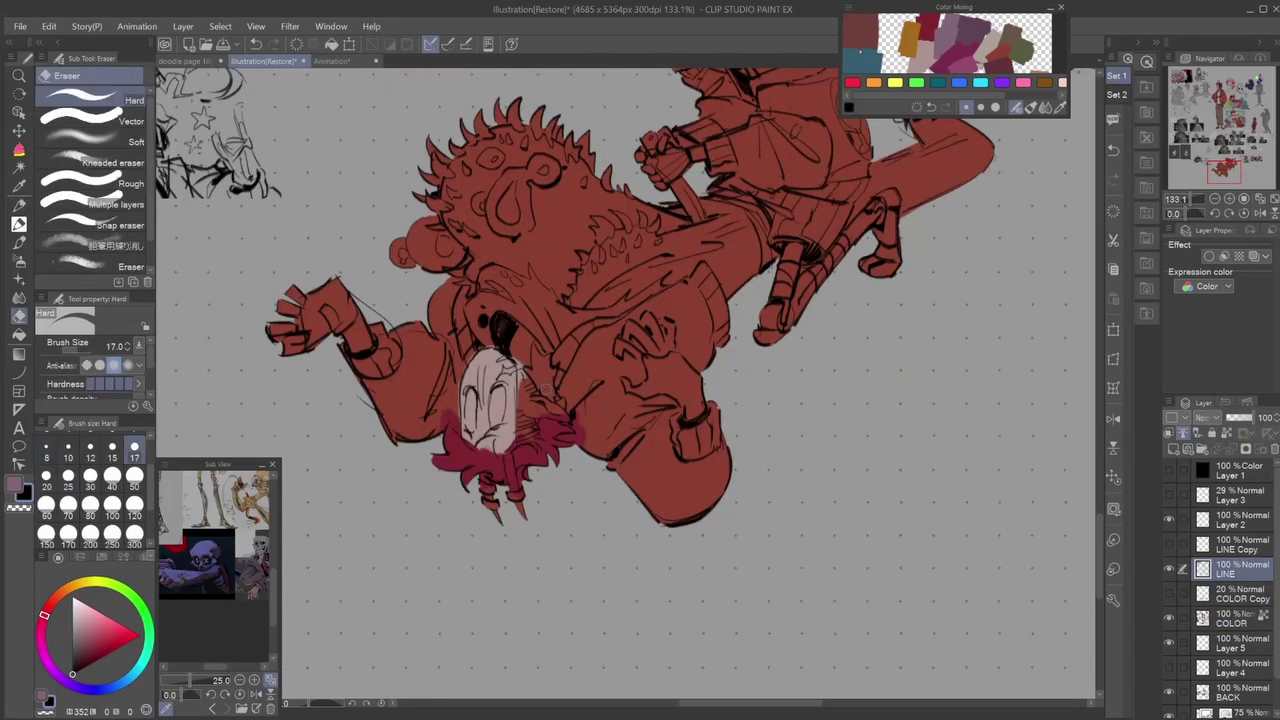
scroll(546, 378, "down", 3)
scroll(546, 378, "up", 2)
Darken the hatched hair beside the face and paint the horned head's neck, ear and horns muted purple.
left_click(567, 373, "alt")
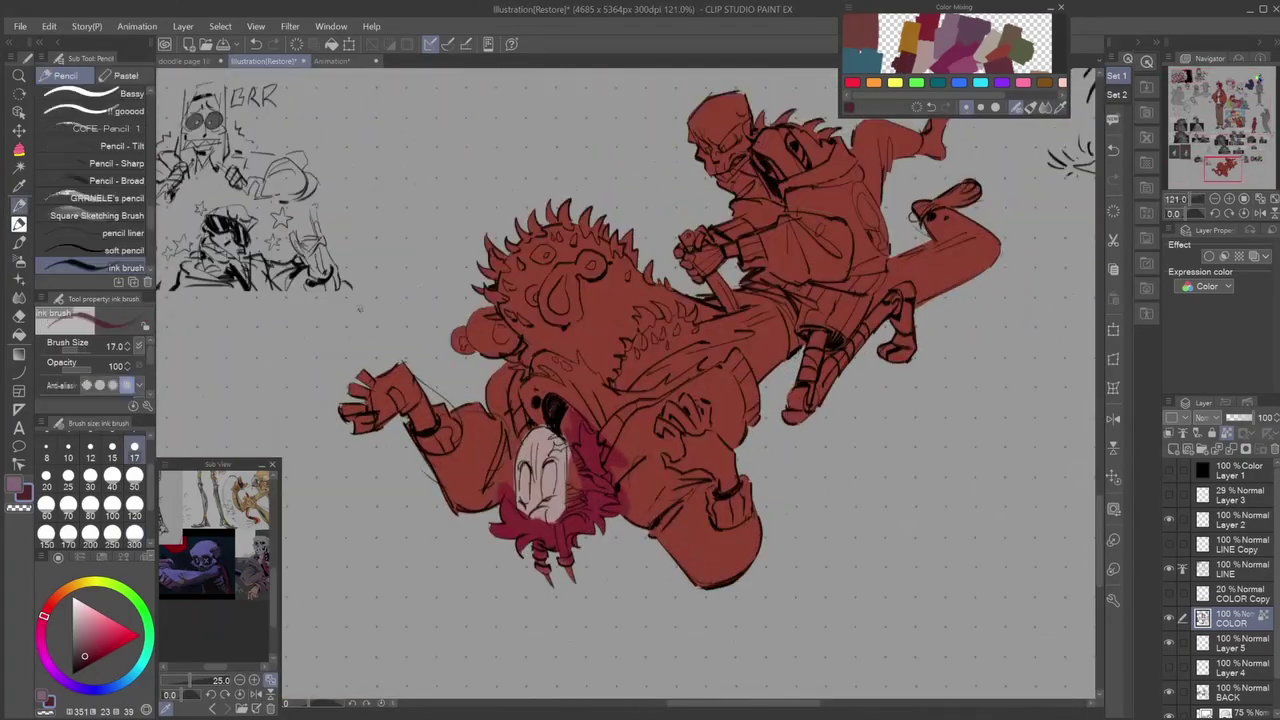
mouse_move(574, 456)
left_mouse_down()
mouse_move(576, 502)
mouse_move(534, 520)
mouse_move(540, 580)
left_mouse_up()
left_click(556, 514, "alt")
left_click(556, 528, "alt")
left_click_drag(562, 524, 540, 558)
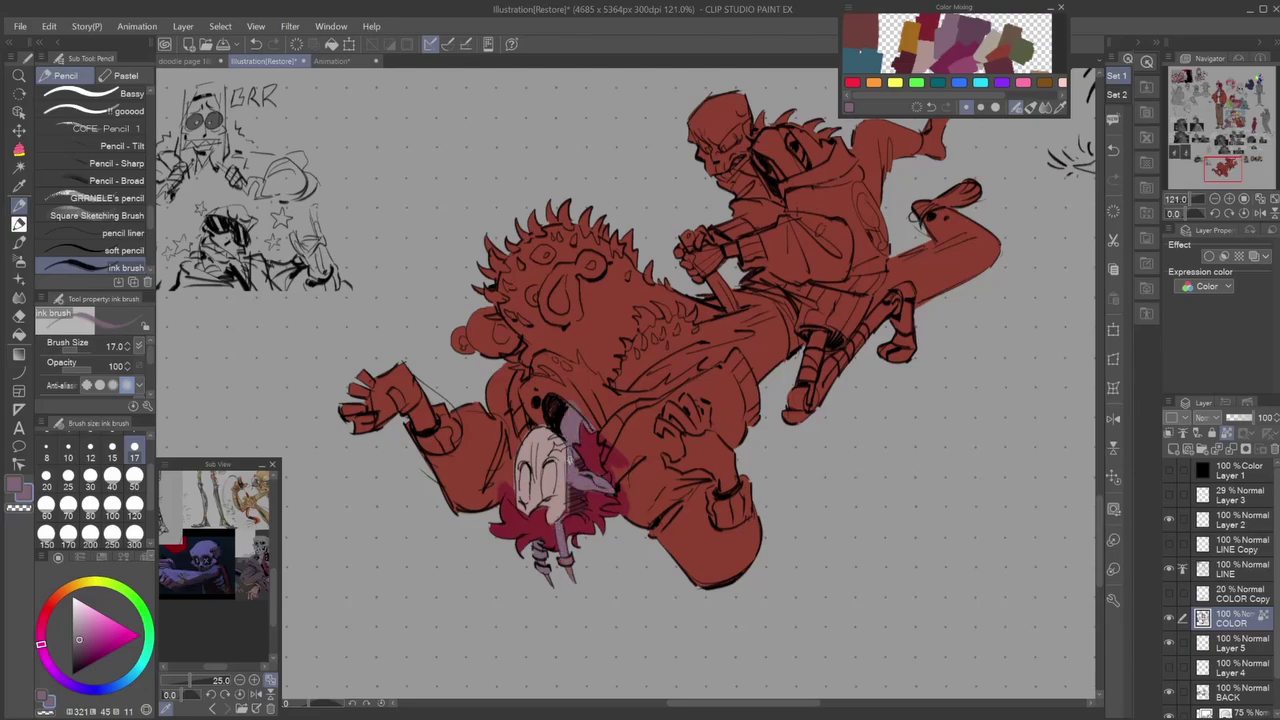
Flip the view vertically and paint the hands, the spiky creature's head and body, and the bare feet muted purple at size 50.
key("ctrl+shift+v")
left_click(134, 487)
left_click_drag(350, 360, 440, 390)
left_click_drag(650, 290, 710, 380)
mouse_move(690, 250)
left_mouse_down()
mouse_move(745, 360)
mouse_move(660, 410)
mouse_move(760, 470)
mouse_move(560, 460)
mouse_move(778, 440)
left_mouse_up()
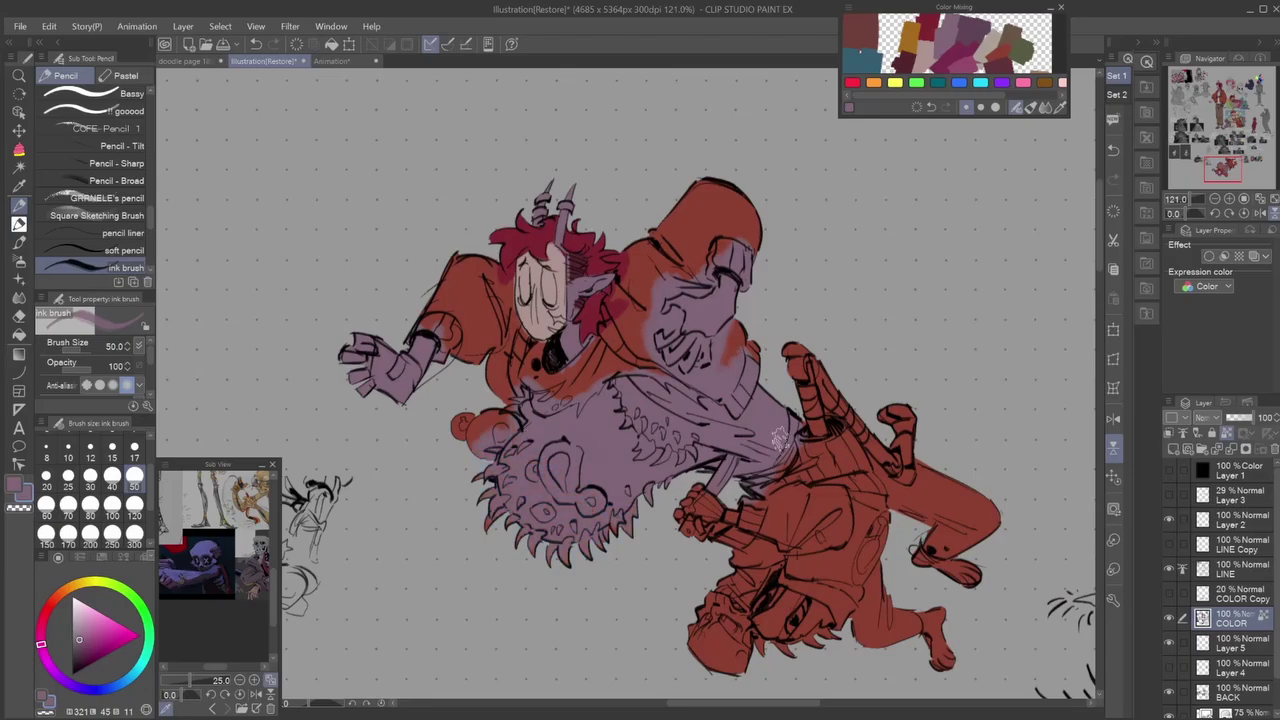
mouse_move(925, 552)
left_mouse_down()
mouse_move(975, 580)
mouse_move(945, 665)
left_mouse_up()
Shade the fingers and bare feet darker purple with the creeper crawlerr liner at size 50.
key("p")
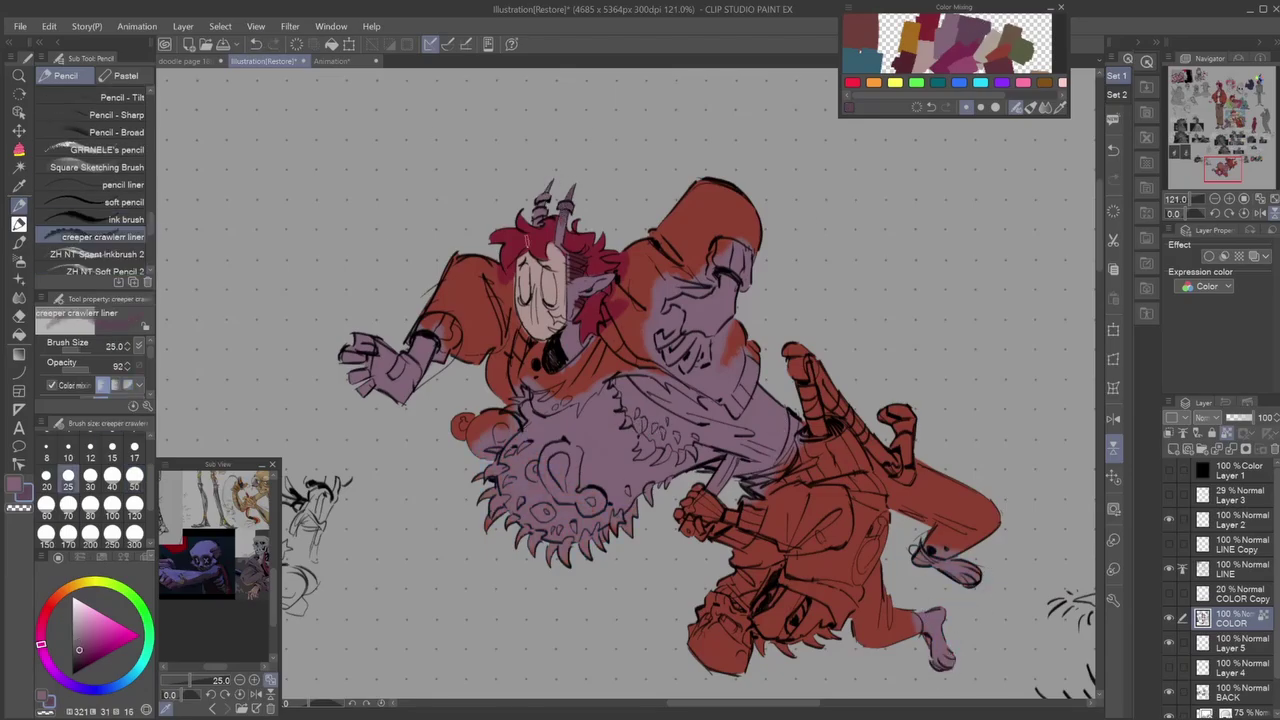
left_click(134, 487)
scroll(630, 390, "down", 5)
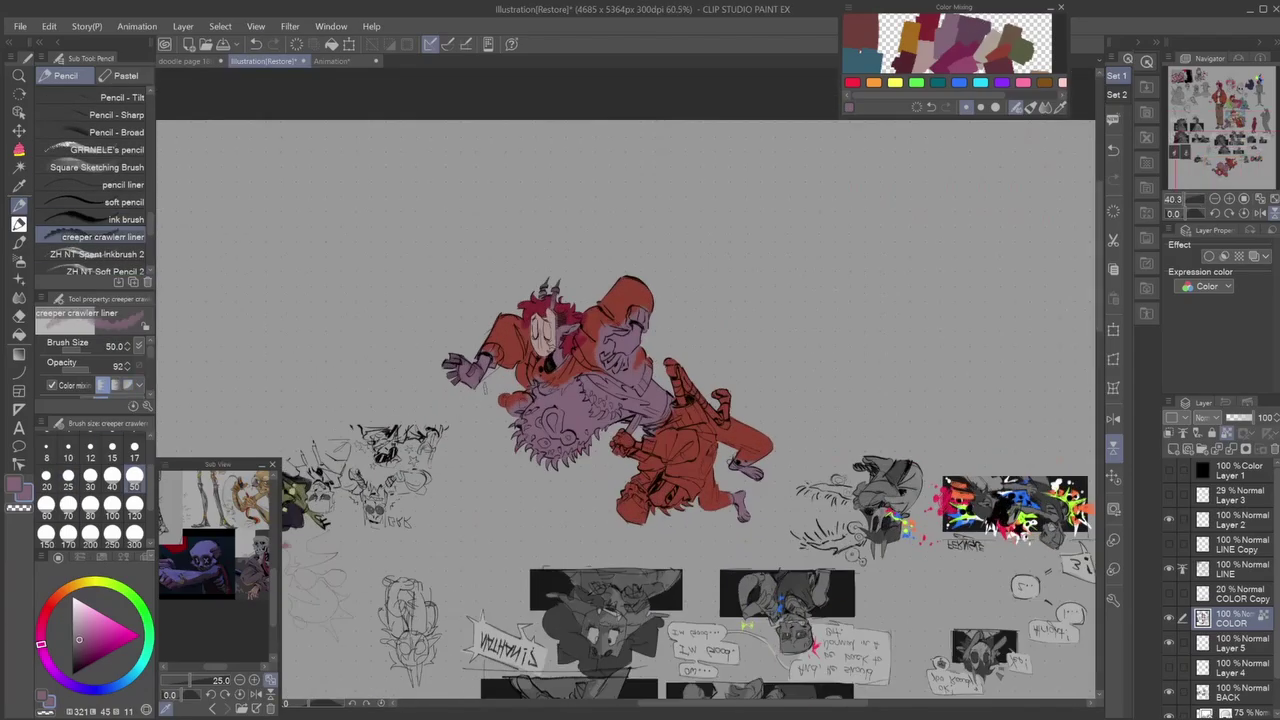
scroll(630, 390, "up", 5)
mouse_move(720, 318)
left_mouse_down()
mouse_move(775, 272)
mouse_move(790, 235)
left_mouse_up()
mouse_move(1010, 612)
left_mouse_down()
mouse_move(995, 556)
mouse_move(1045, 508)
left_mouse_up()
key("shift+v")
scroll(718, 450, "down", 5)
scroll(718, 450, "up", 7)
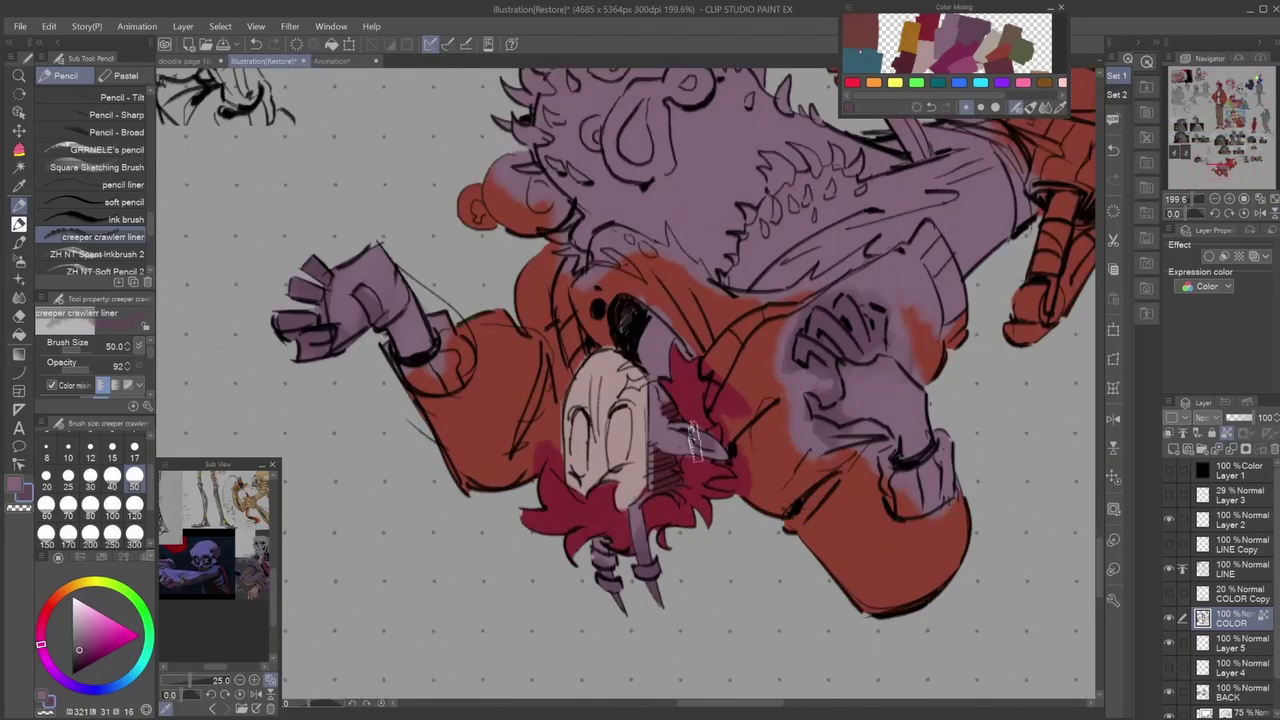
Paint small magenta markings on the horned character's face, forearm and hands with the ink brush at size 17.
key("bracketleft")
key("bracketleft")
key("bracketleft")
left_click(700, 445, "alt")
key("b")
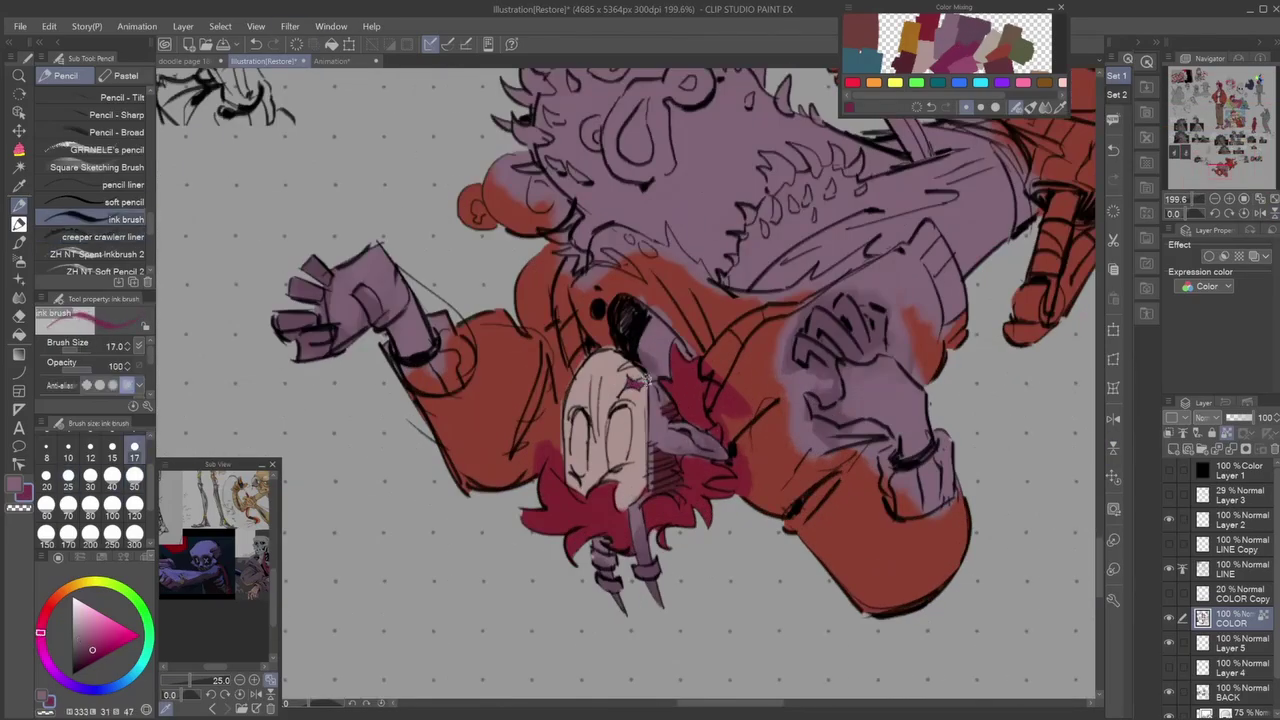
scroll(676, 388, "down", 6)
scroll(658, 452, "up", 6)
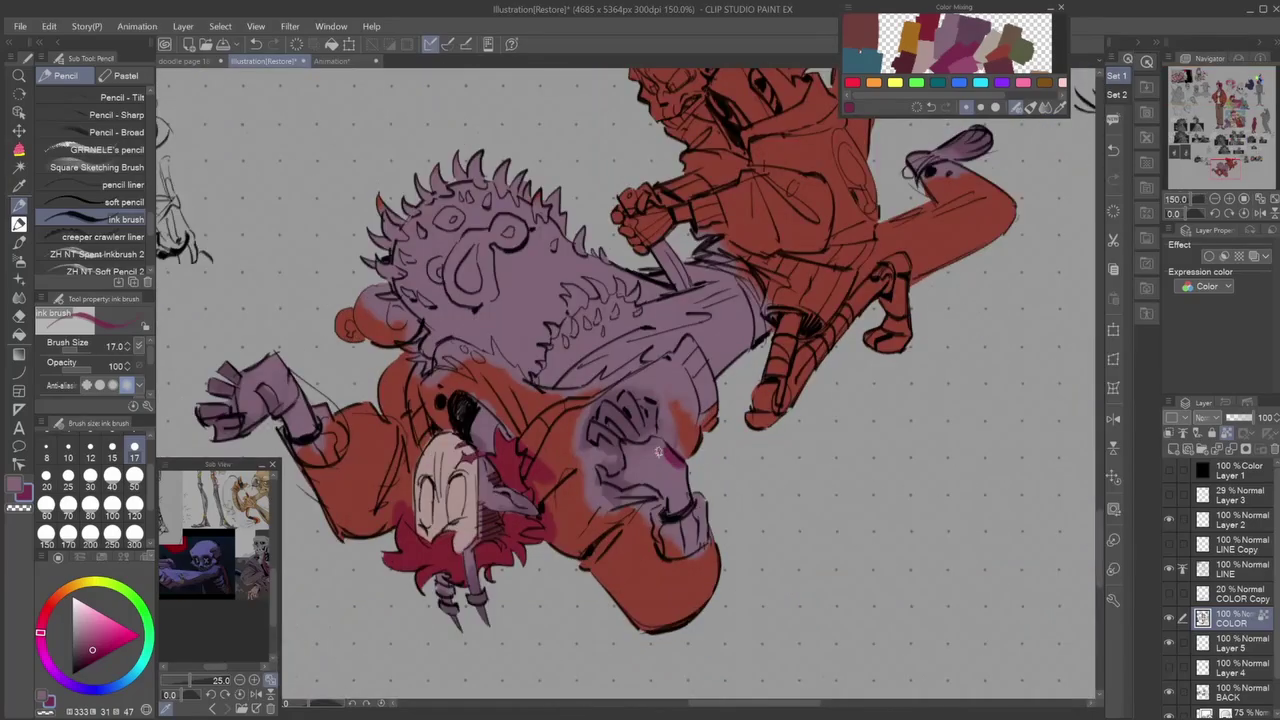
scroll(392, 426, "down", 5)
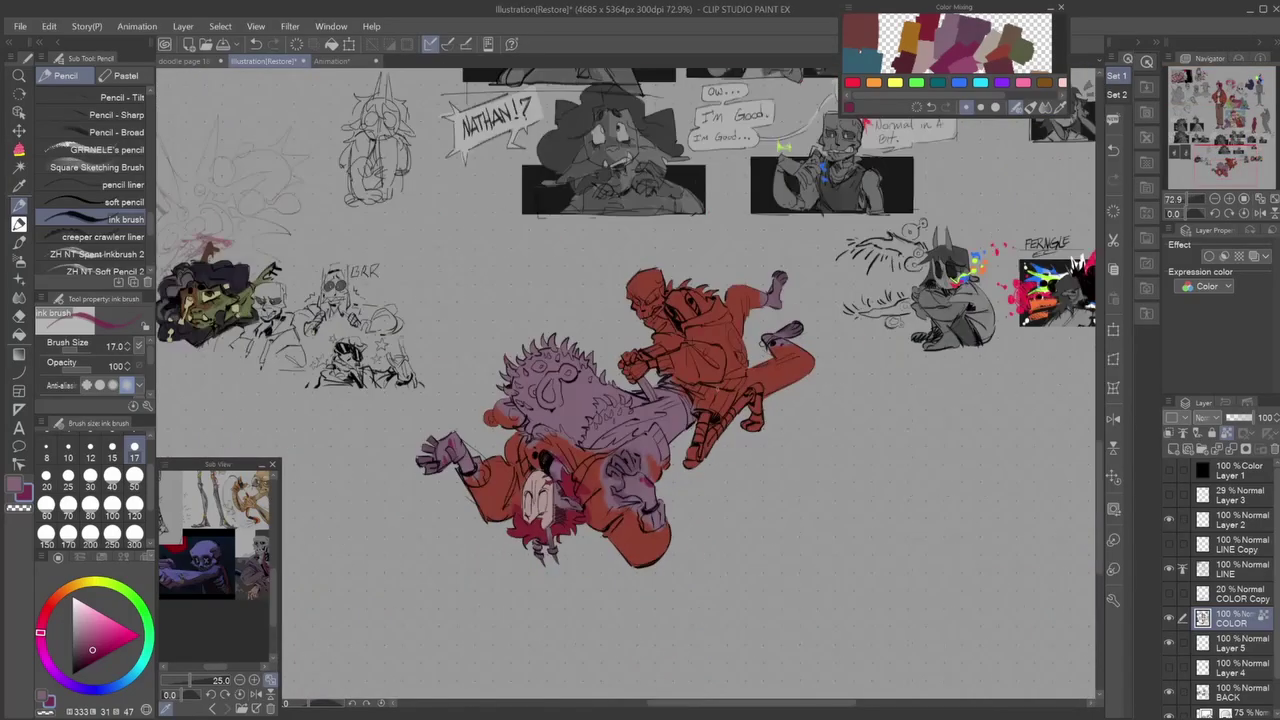
scroll(645, 244, "up", 5)
scroll(560, 320, "down", 3)
Blend magenta shading over the spiky creature's head, tufts and back with the creeper crawlerr liner.
key("b")
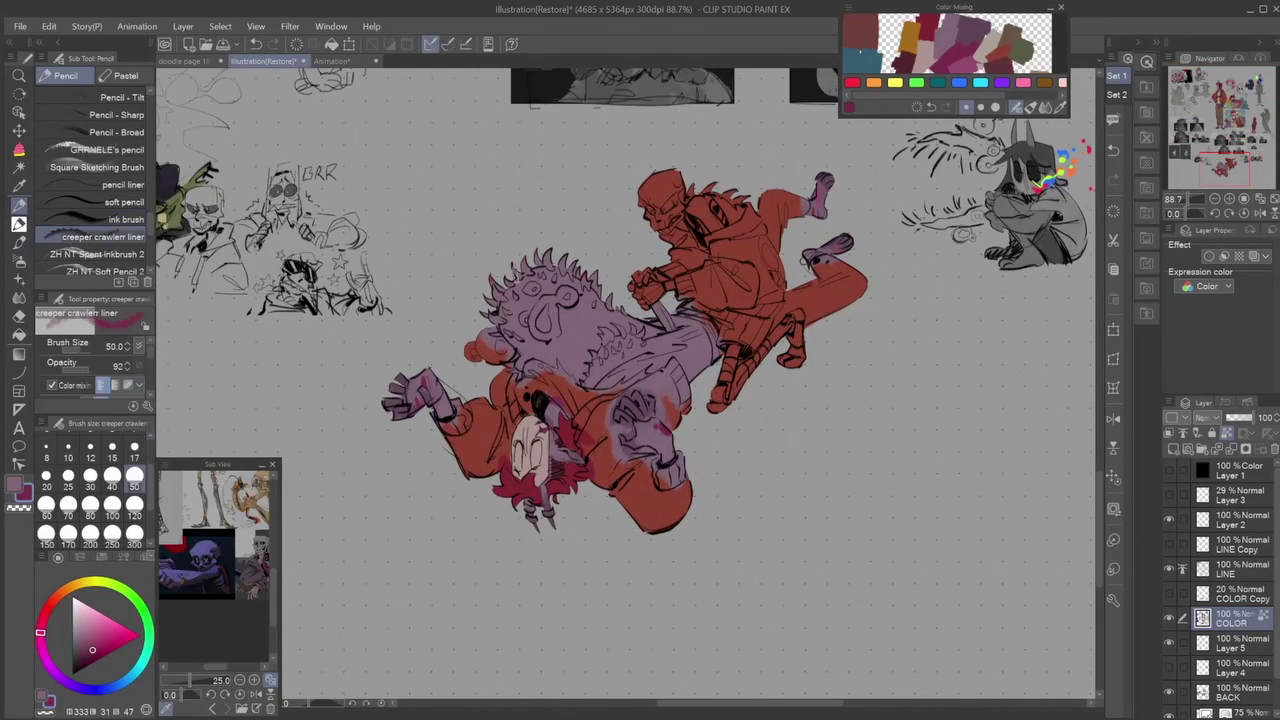
mouse_move(540, 270)
left_mouse_down()
mouse_move(560, 300)
mouse_move(515, 360)
mouse_move(545, 290)
mouse_move(660, 335)
mouse_move(600, 360)
mouse_move(560, 320)
mouse_move(645, 358)
left_mouse_up()
scroll(645, 358, "down", 5)
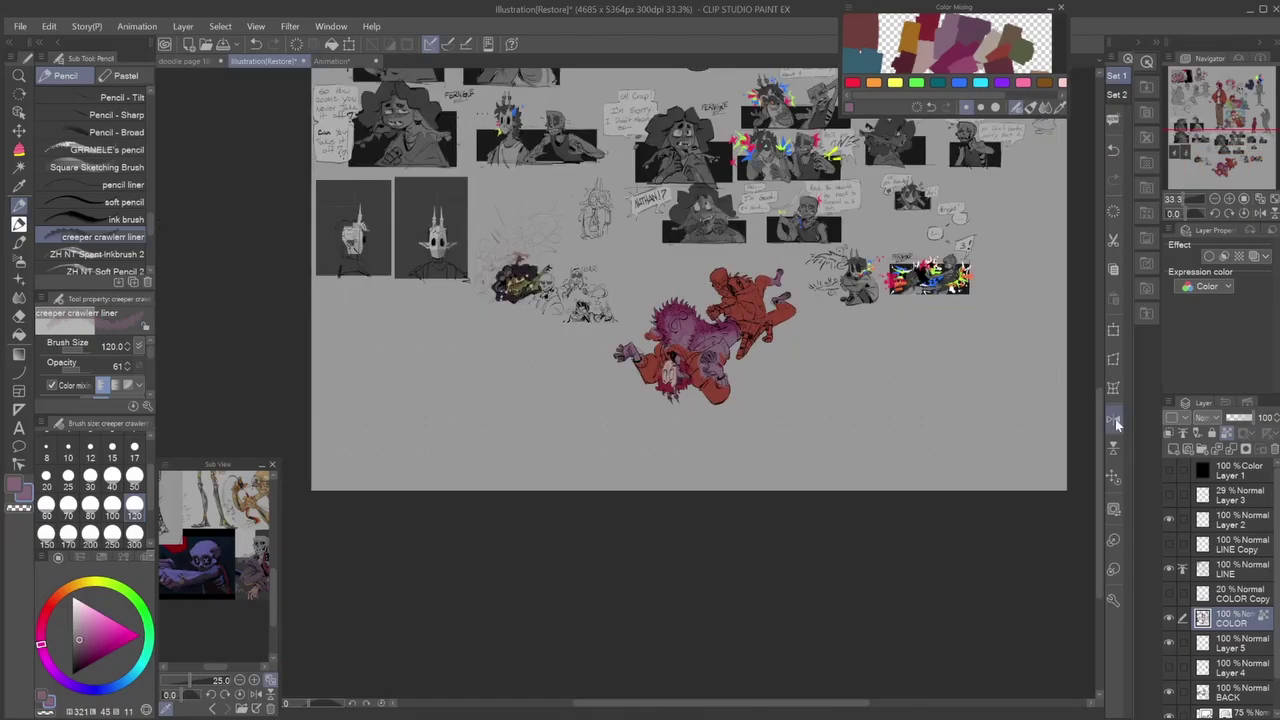
scroll(671, 207, "up", 5)
Tint the horned character's face with pink streaks and shade violet under the eyes with the creeper crawlerr liner at size 30.
key("p")
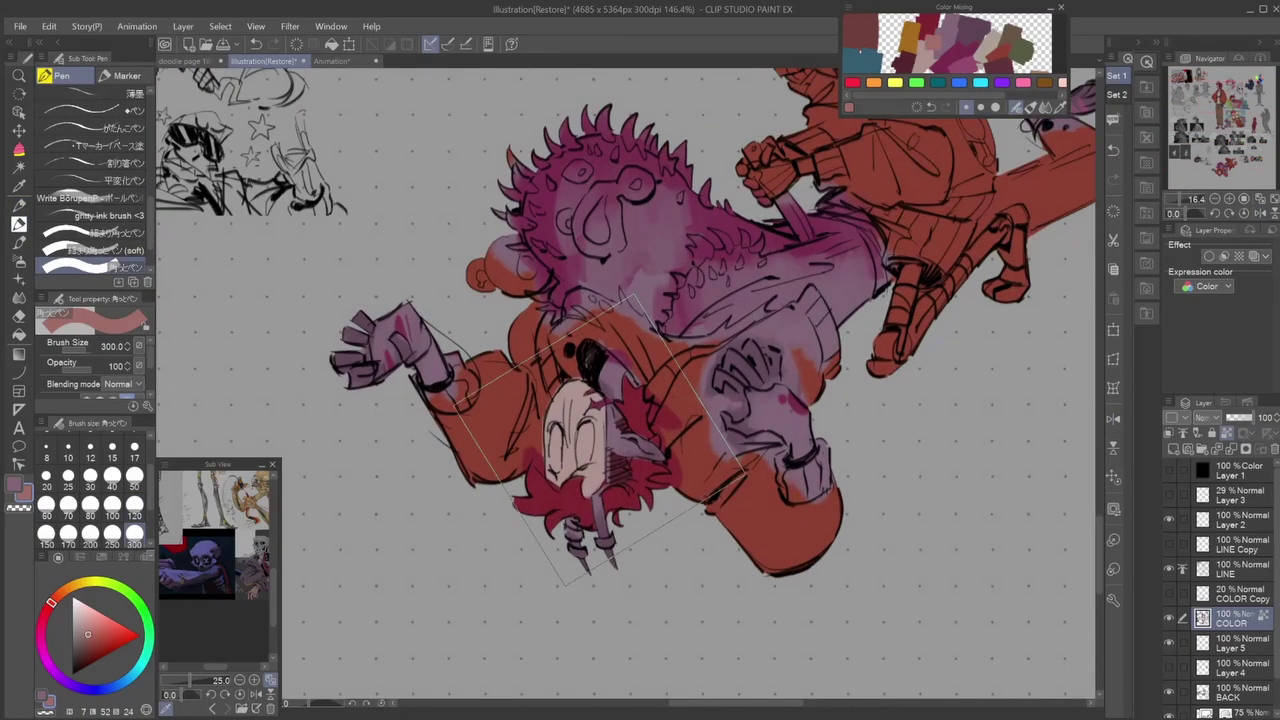
key("p")
left_click_drag(50, 672, 78, 687)
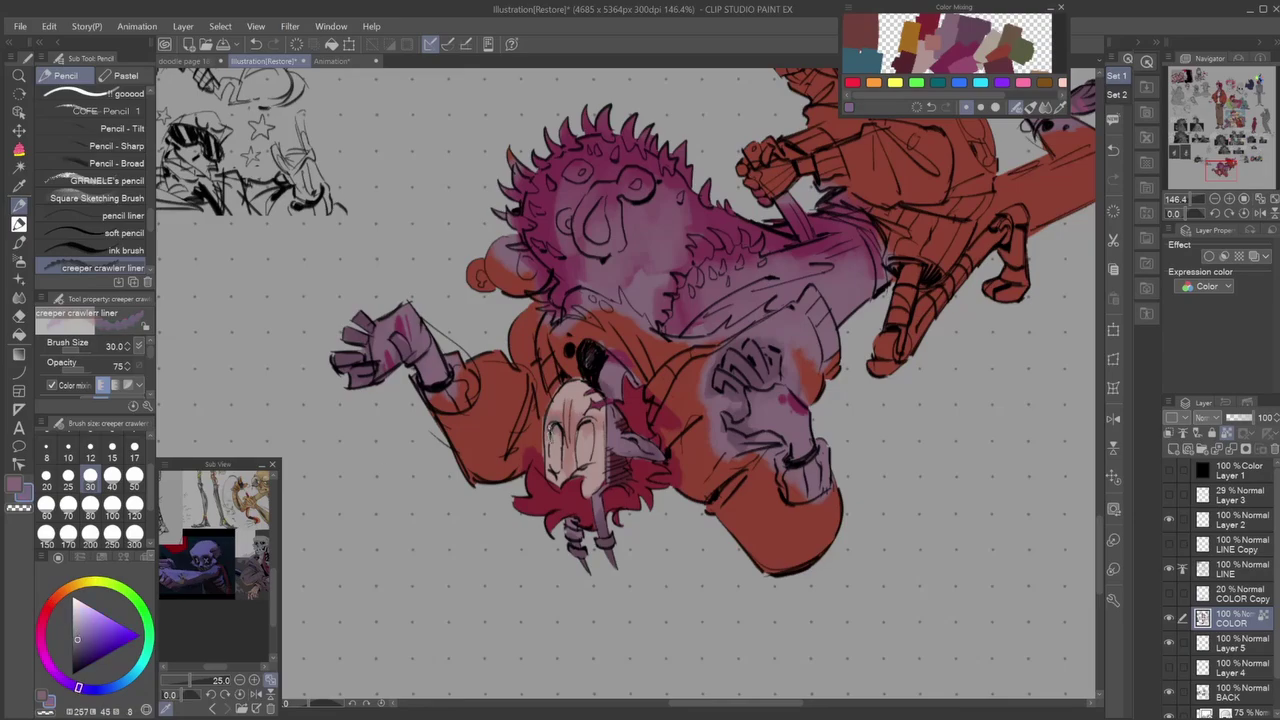
key("v")
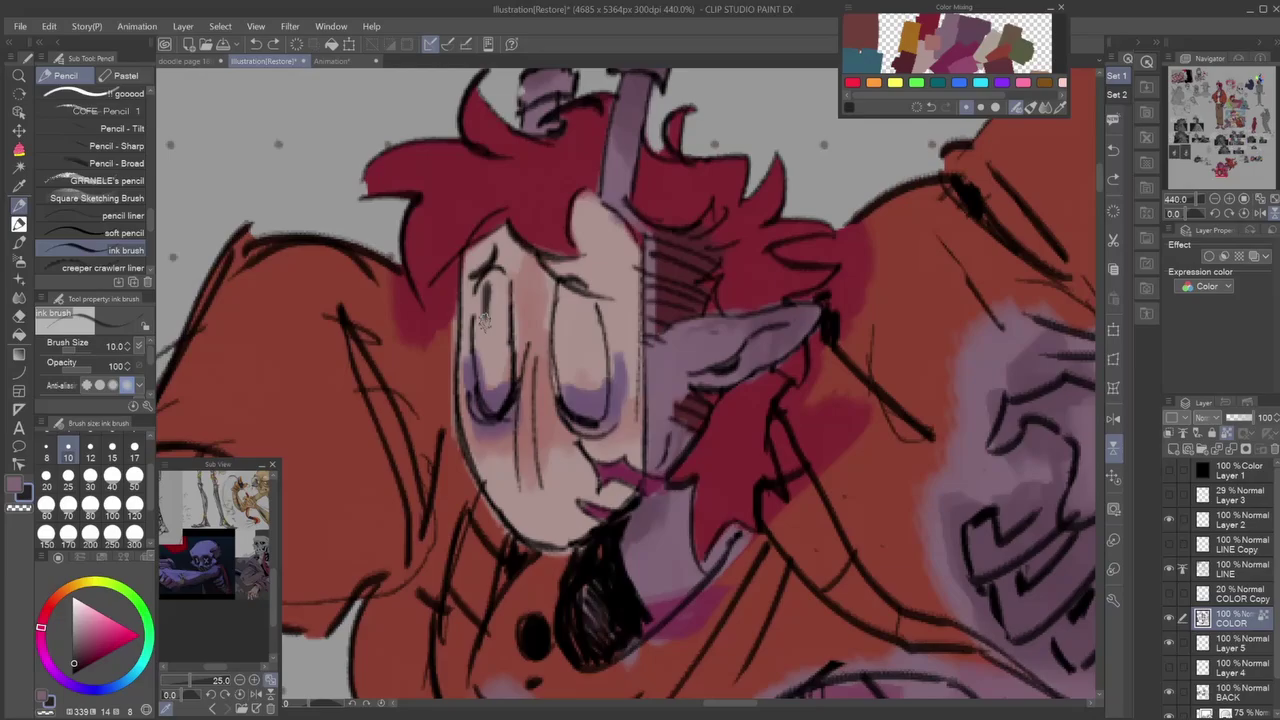
Fill both of the horned character's eyes near-black with the ink brush at size 10 and colour the horn rings gold.
mouse_move(485, 290)
left_mouse_down()
mouse_move(495, 405)
mouse_move(500, 380)
left_mouse_up()
left_click_drag(495, 268, 505, 290)
mouse_move(558, 285)
left_mouse_down()
mouse_move(562, 410)
mouse_move(598, 422)
mouse_move(592, 395)
left_mouse_up()
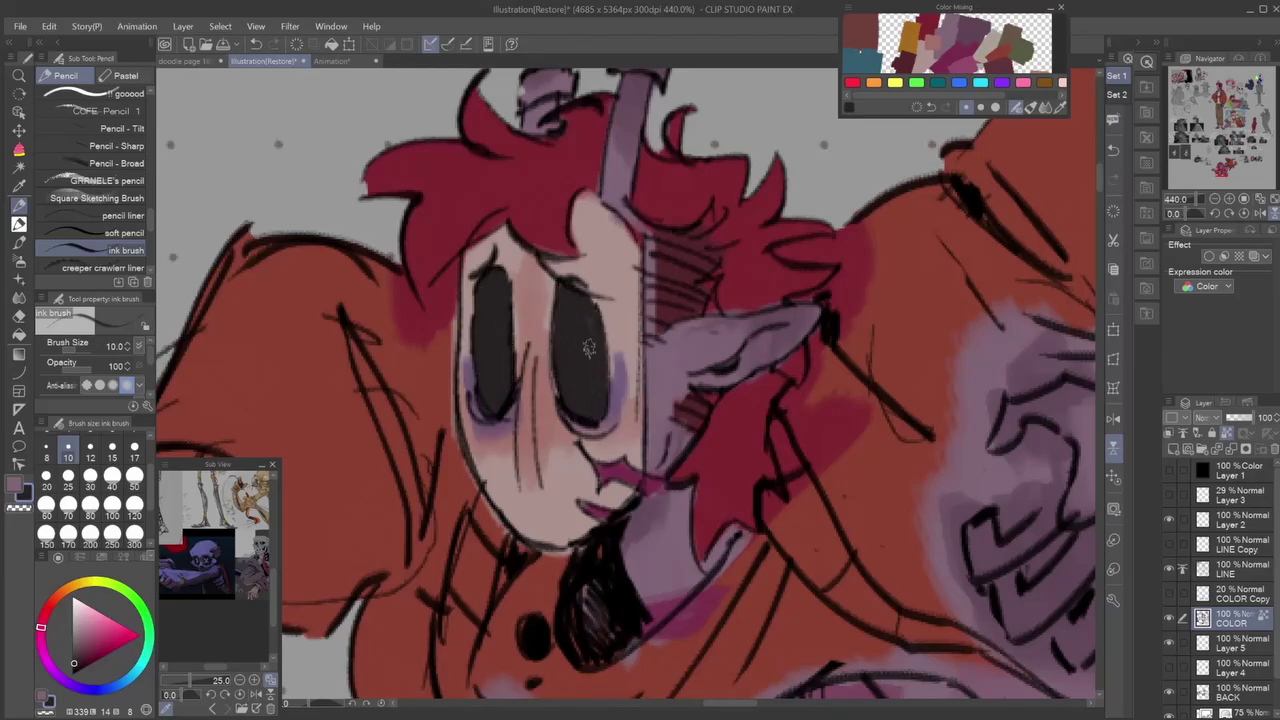
key("g")
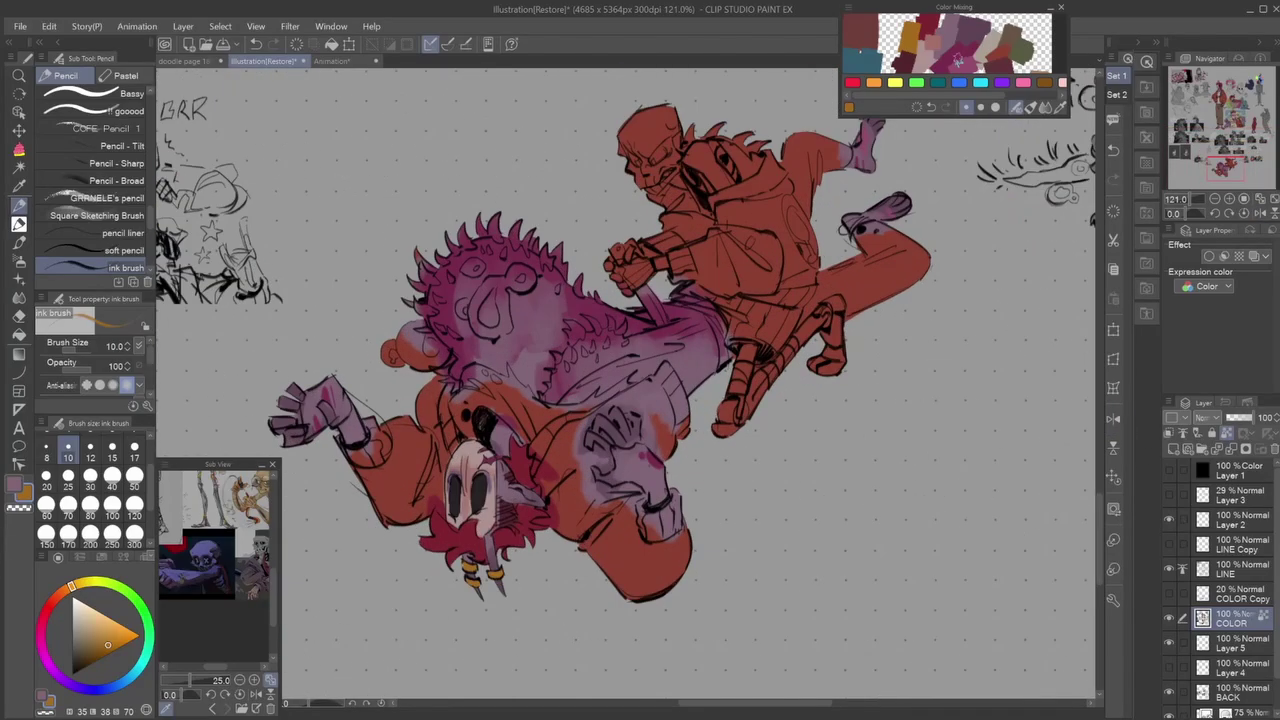
Paint the trousers above the purple feet muted brown with the ink brush at size 50.
left_click(82, 648)
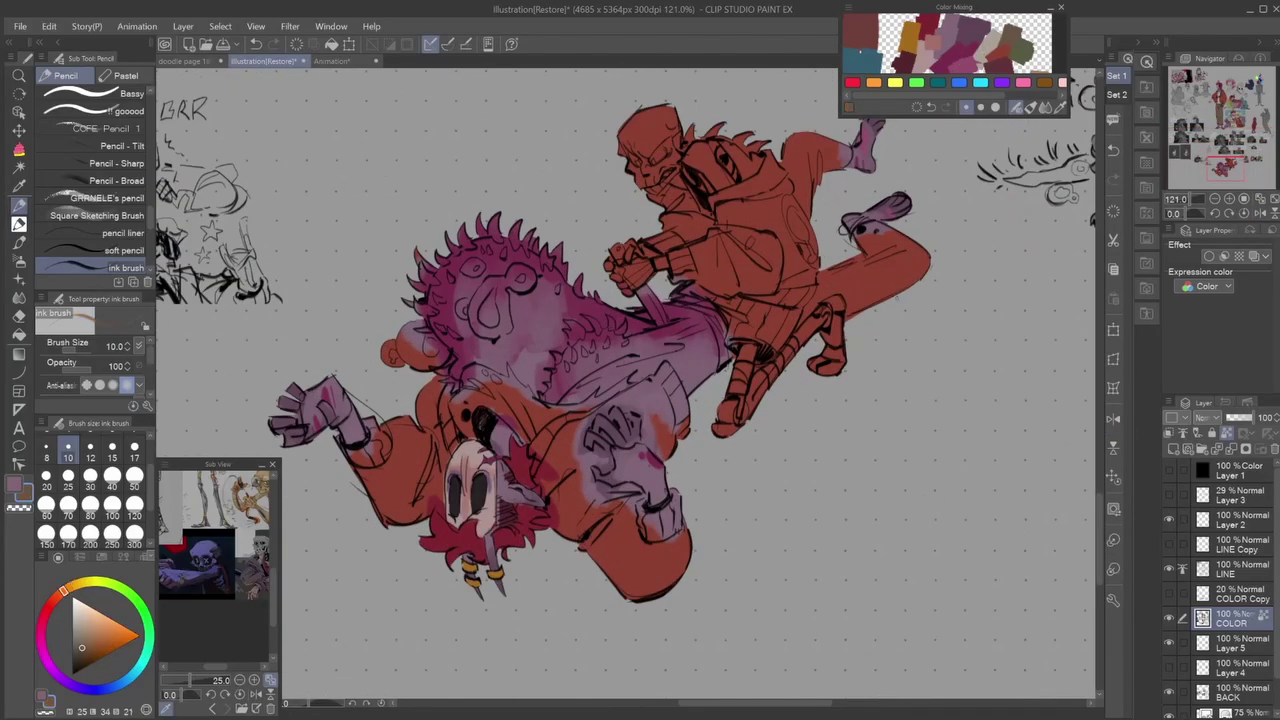
scroll(620, 380, "up", 2)
left_click(134, 475)
mouse_move(800, 280)
left_mouse_down()
mouse_move(870, 240)
mouse_move(808, 257)
left_mouse_up()
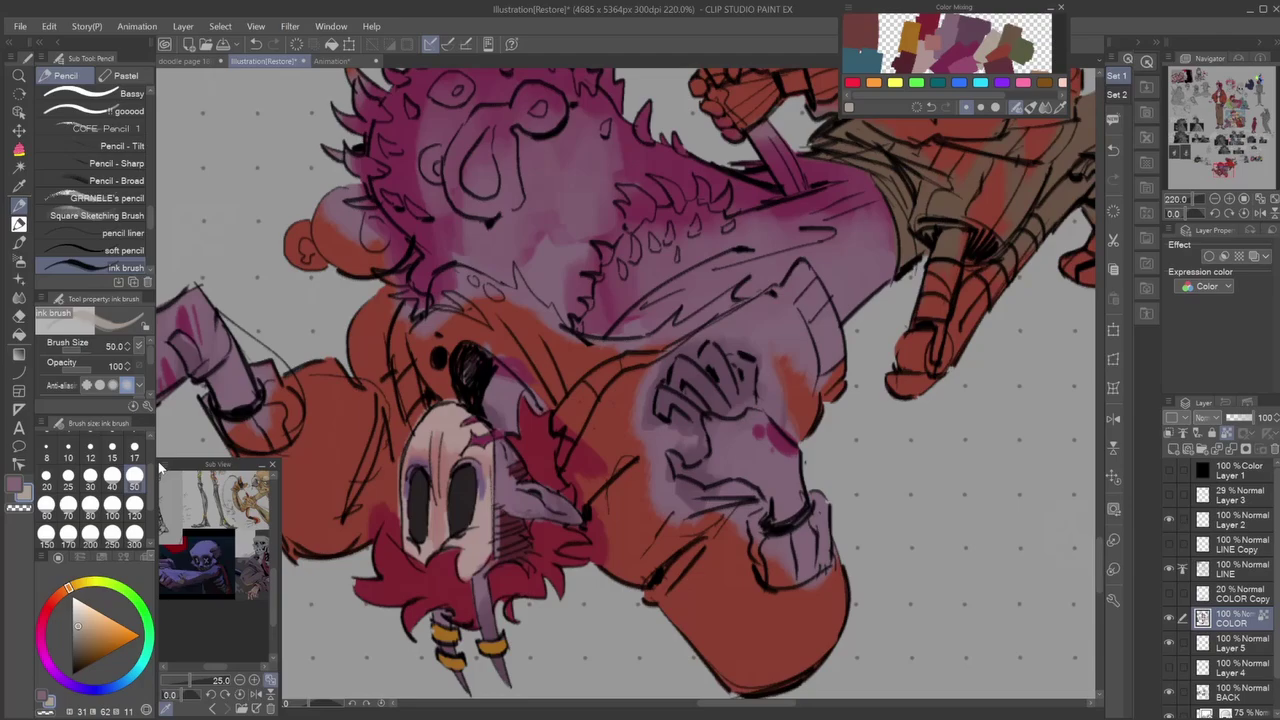
Paint the horned character's shirt inside the open jacket pale cream with the ink brush at size 17.
mouse_move(420, 360)
left_mouse_down()
mouse_move(480, 330)
mouse_move(500, 290)
mouse_move(590, 380)
left_mouse_up()
left_click(134, 446)
left_click_drag(520, 290, 540, 318)
left_click_drag(545, 380, 745, 300)
Blend greyish-violet shading over the lower part of the spiky creature's head with the creeper crawlerr liner at size 30, and mirror the canvas view.
left_click(560, 300, "alt")
mouse_move(540, 250)
left_mouse_down()
mouse_move(577, 314)
mouse_move(480, 295)
mouse_move(470, 330)
left_mouse_up()
left_click(100, 226)
left_click_drag(520, 250, 575, 195)
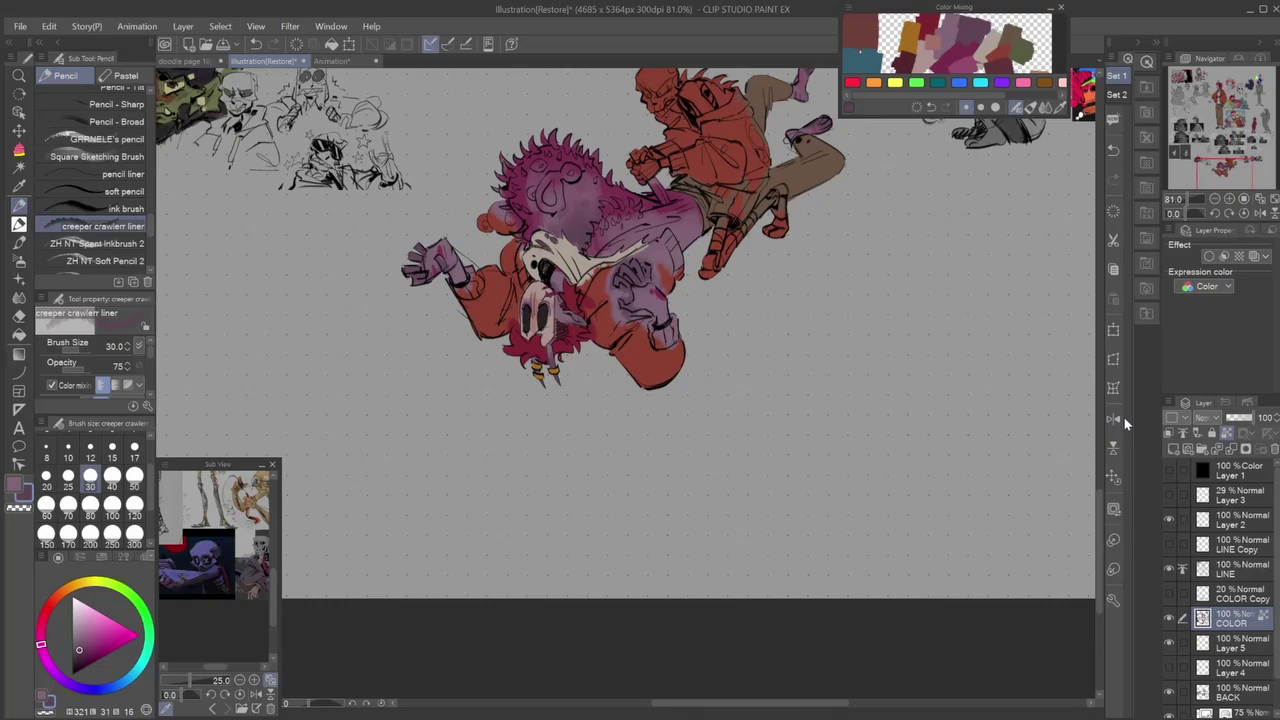
left_click(1118, 420)
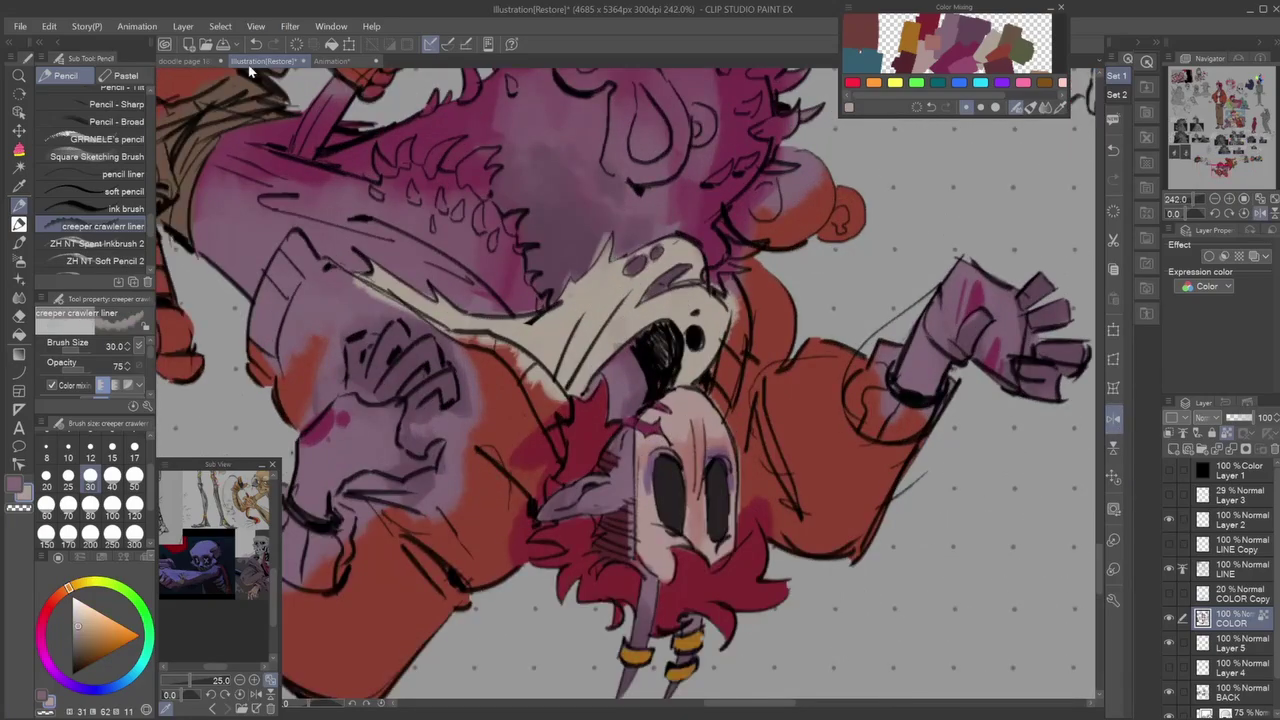
Clean up the horned character's jacket in red and paint its cuffs and hem dark maroon with the ink brush at size 17.
key("p")
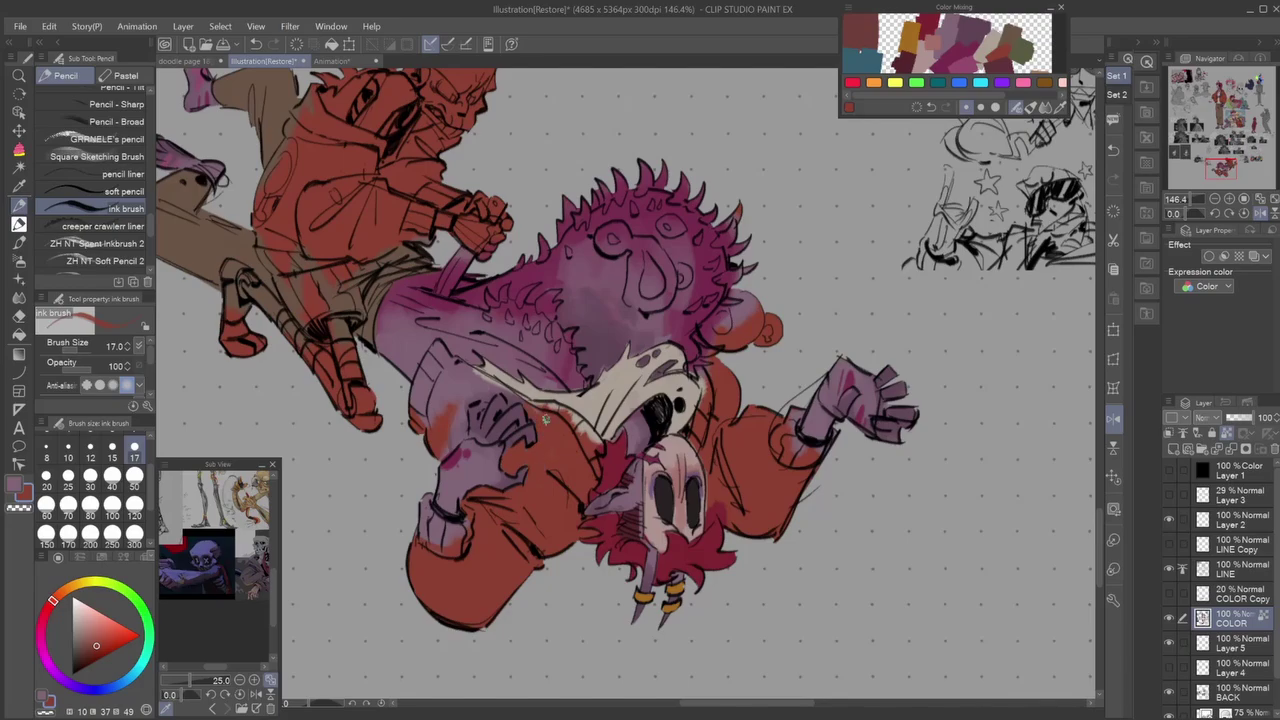
left_click(1170, 470)
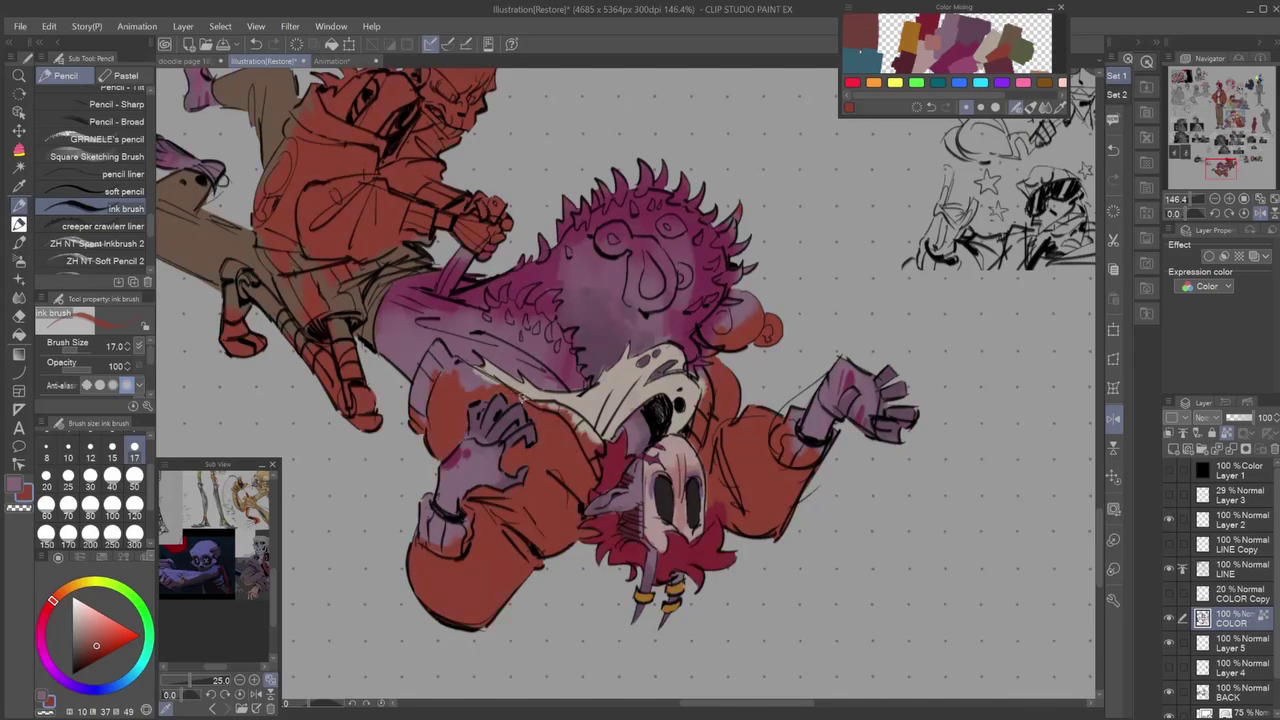
left_click(704, 372, "alt")
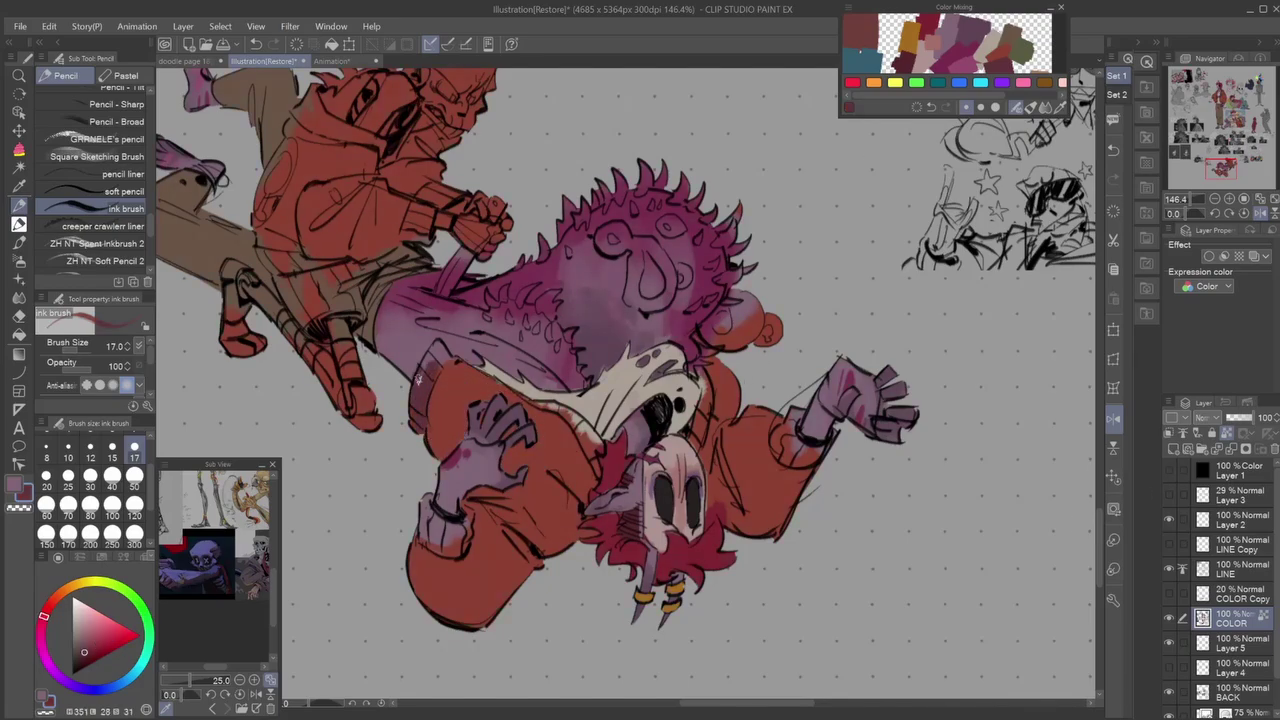
left_click_drag(418, 376, 446, 348)
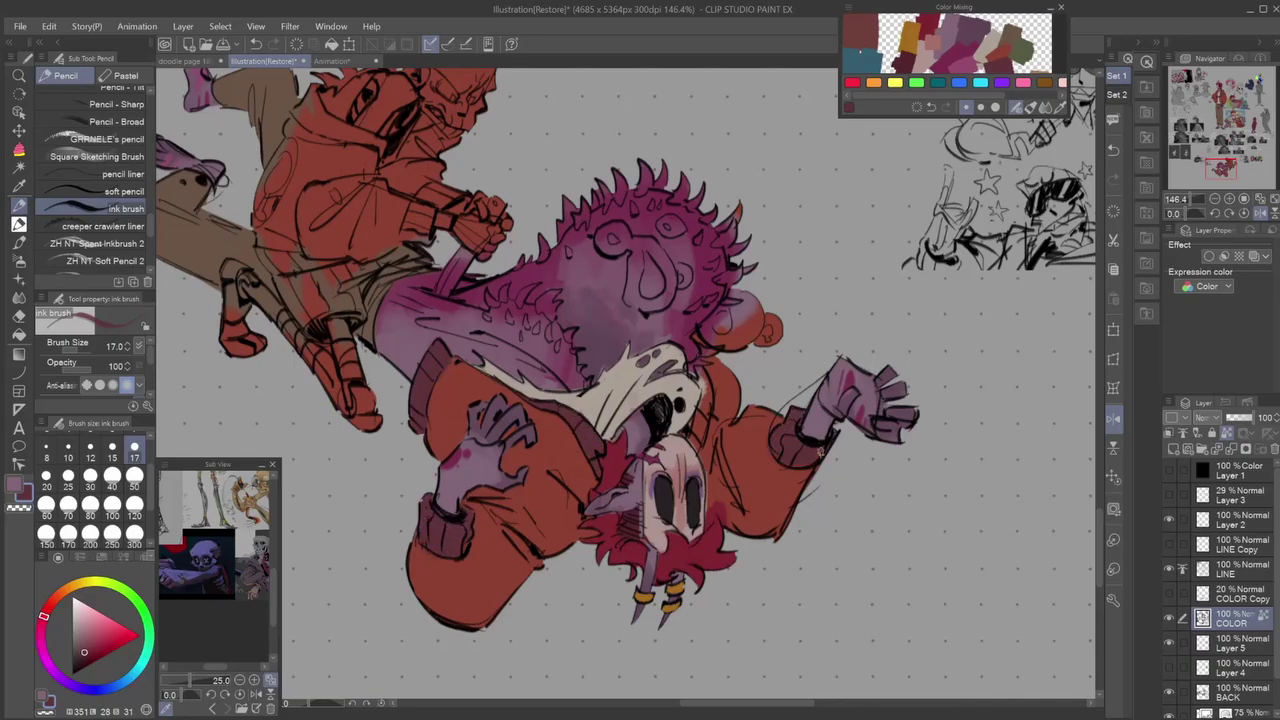
left_click(712, 500, "alt")
Draw a round patch with an X design on the jacket's chest at size 8 on the LINE layer and colour it green.
scroll(712, 480, "down", 5)
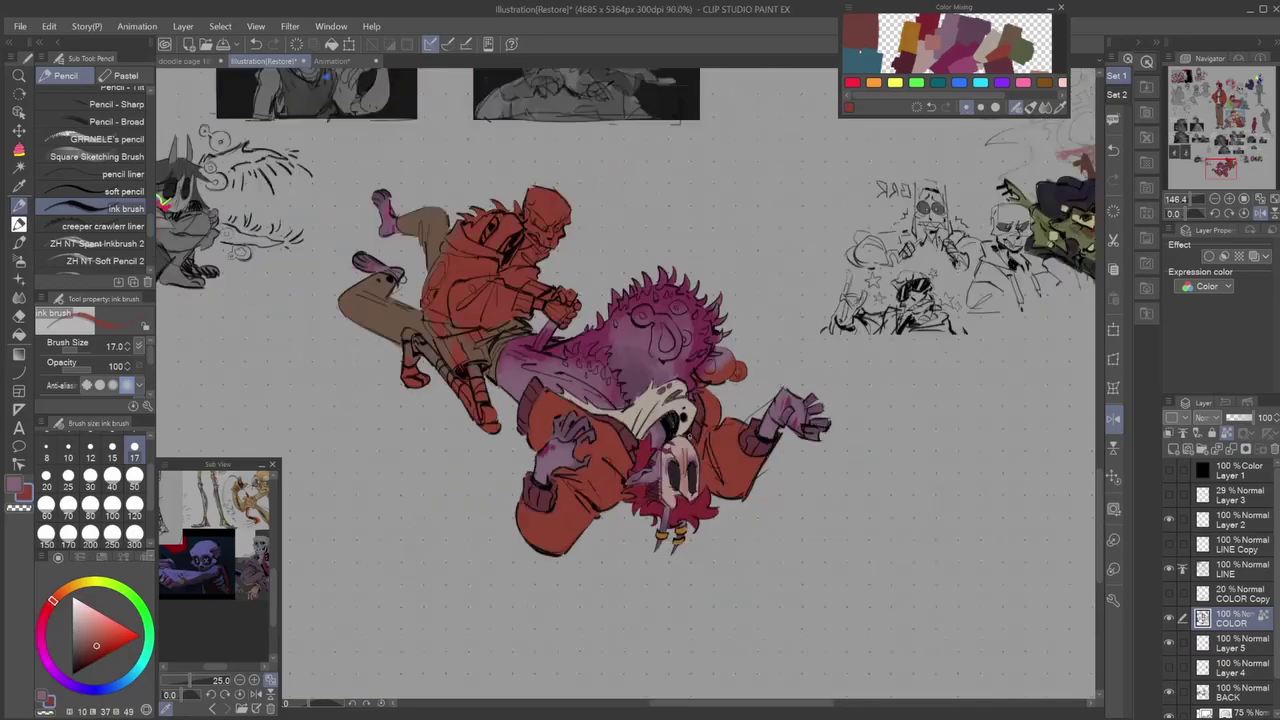
scroll(712, 480, "up", 8)
left_click(46, 452)
left_click_drag(610, 270, 634, 330)
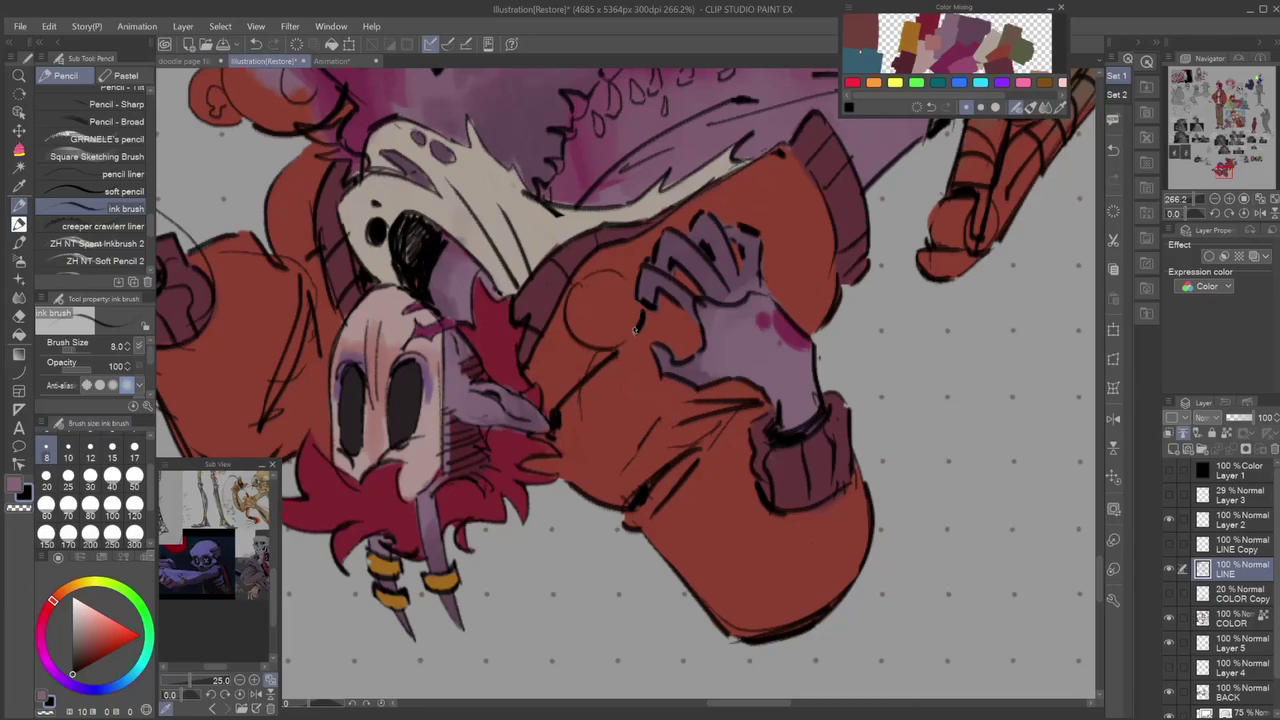
key("ctrl+0")
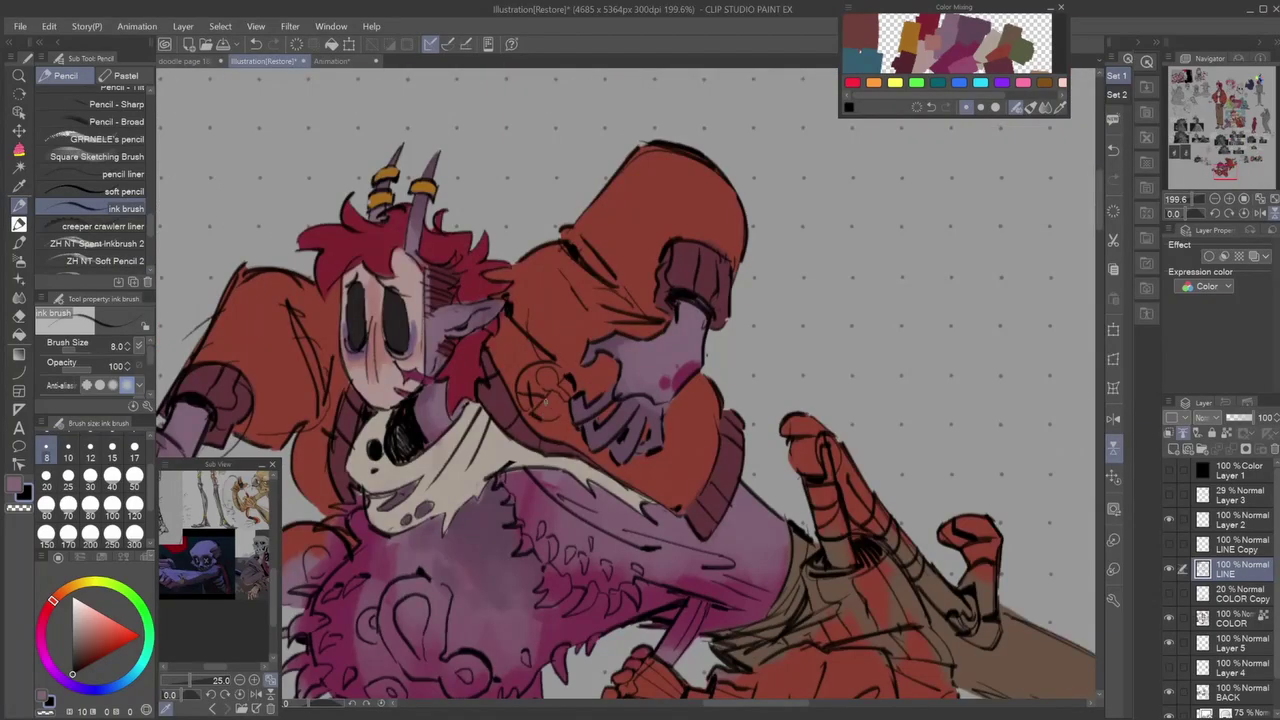
key("ctrl+0")
left_click(620, 373, "alt")
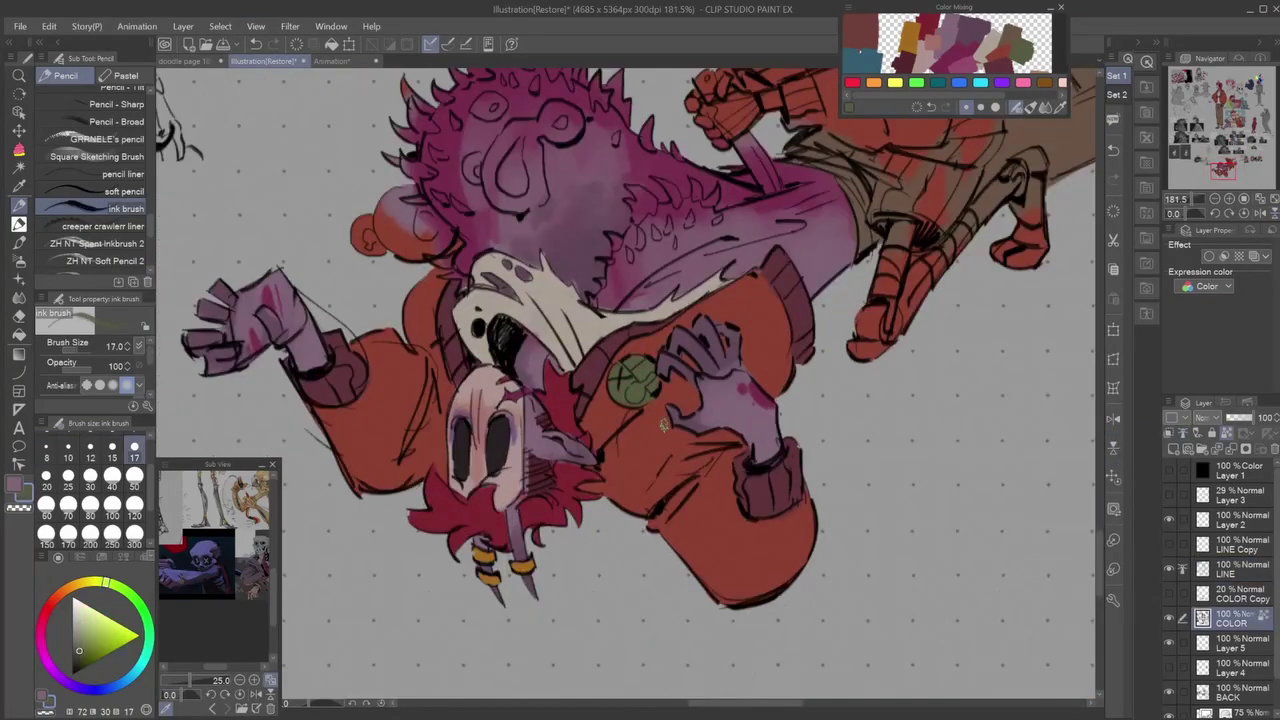
Touch up the line art where the knife meets the purple body on the LINE layer with the ink brush at size 8.
key("ctrl+0")
left_click(513, 334, "alt")
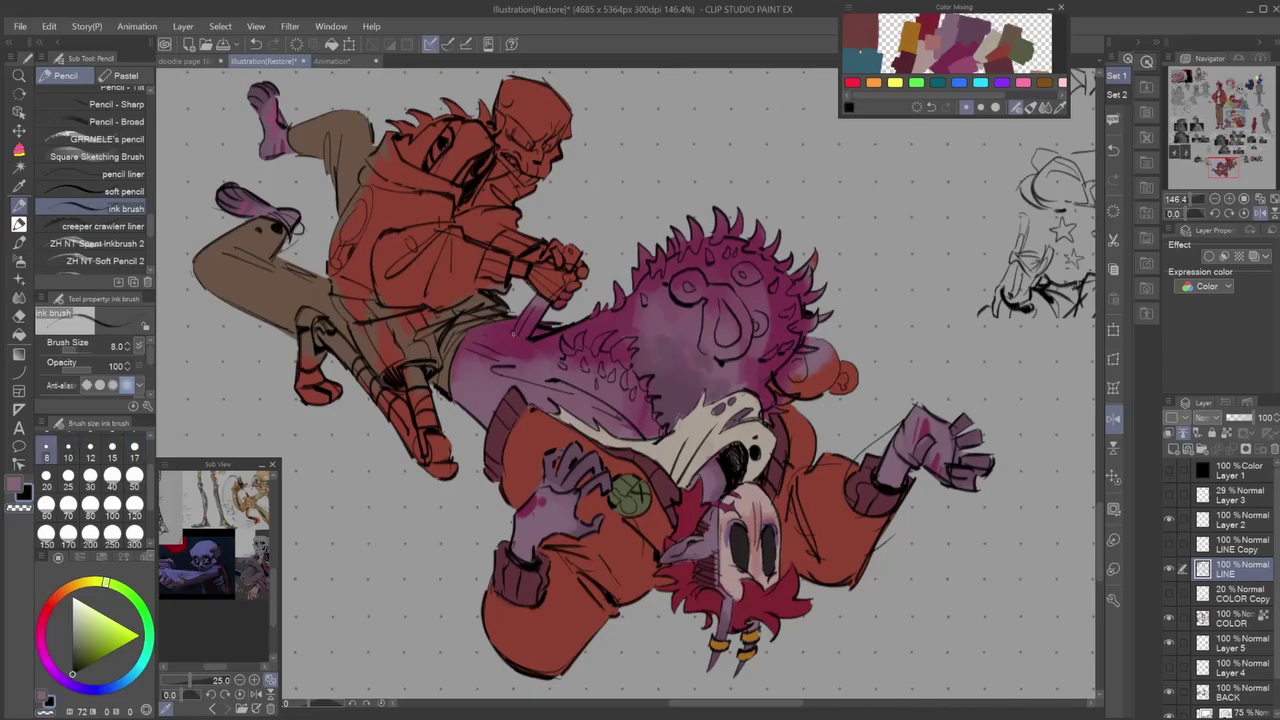
key("ctrl+0")
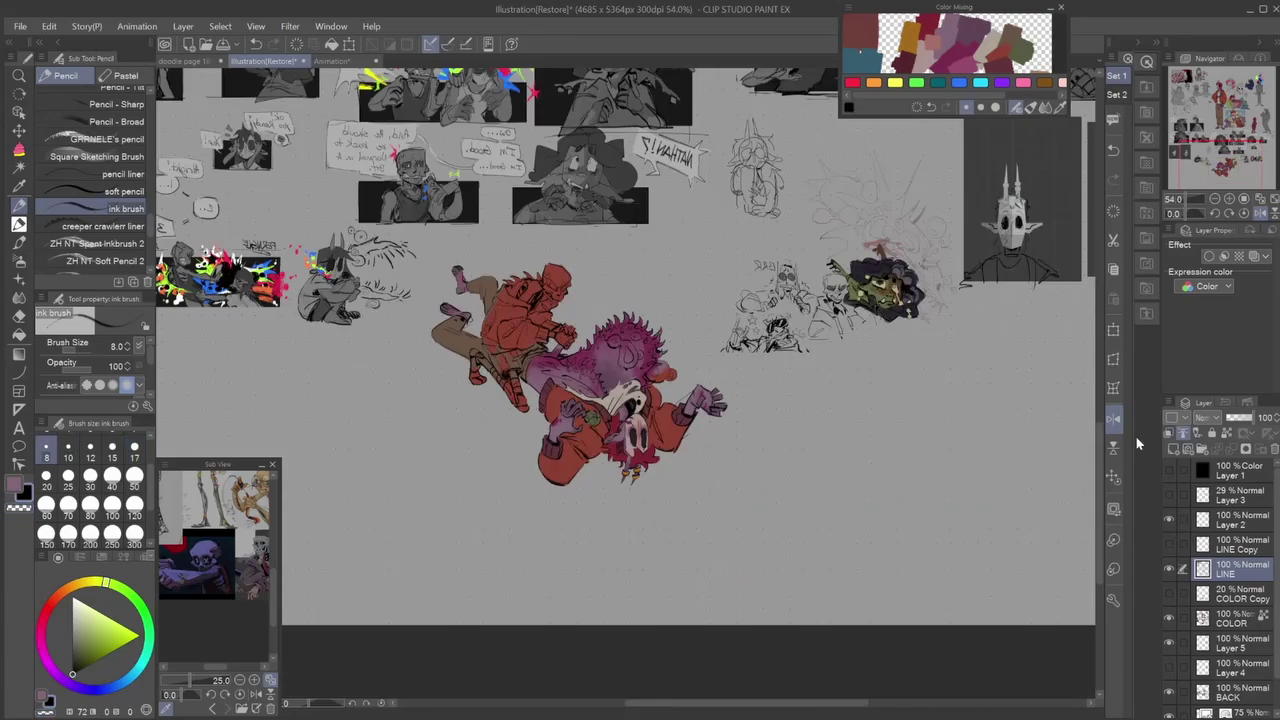
left_click_drag(621, 356, 655, 346)
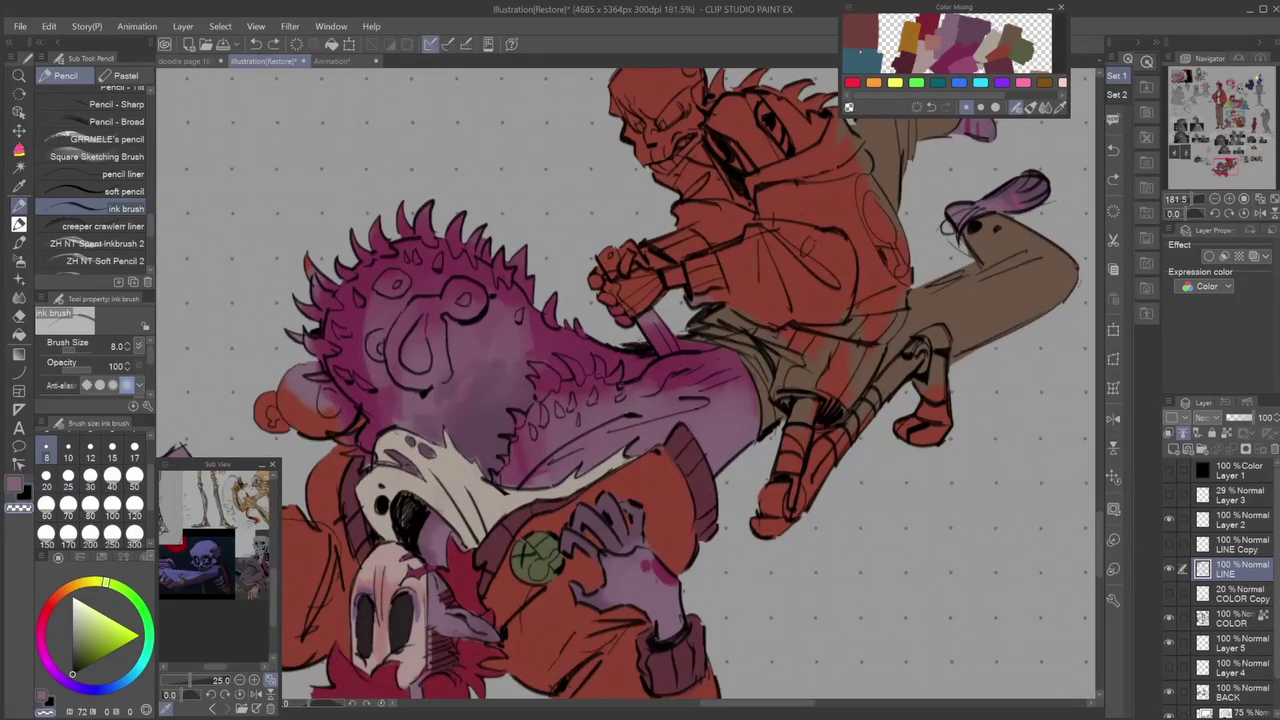
Colour the creature's head spikes and the small tufts along its back peach on the COLOR layer with the ink brush at size 12.
left_click(688, 342, "ctrl")
left_click(1118, 418)
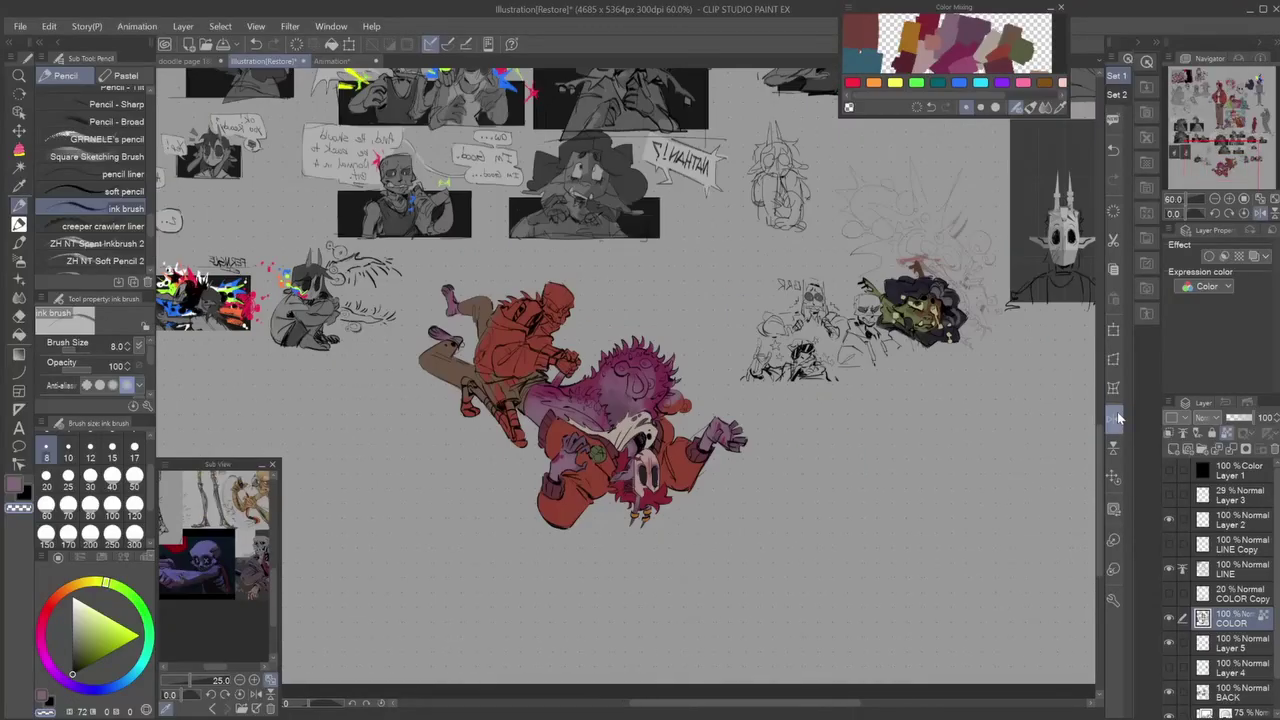
left_click(1118, 418)
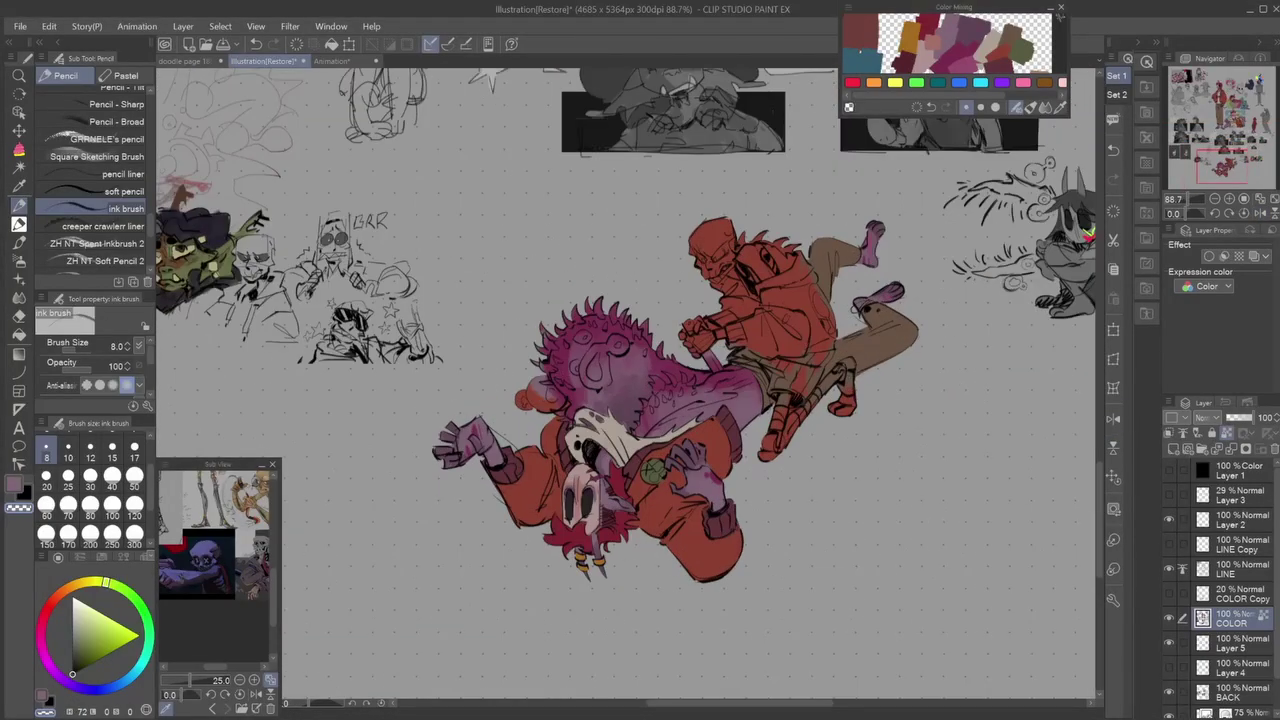
scroll(639, 396, "up", 3)
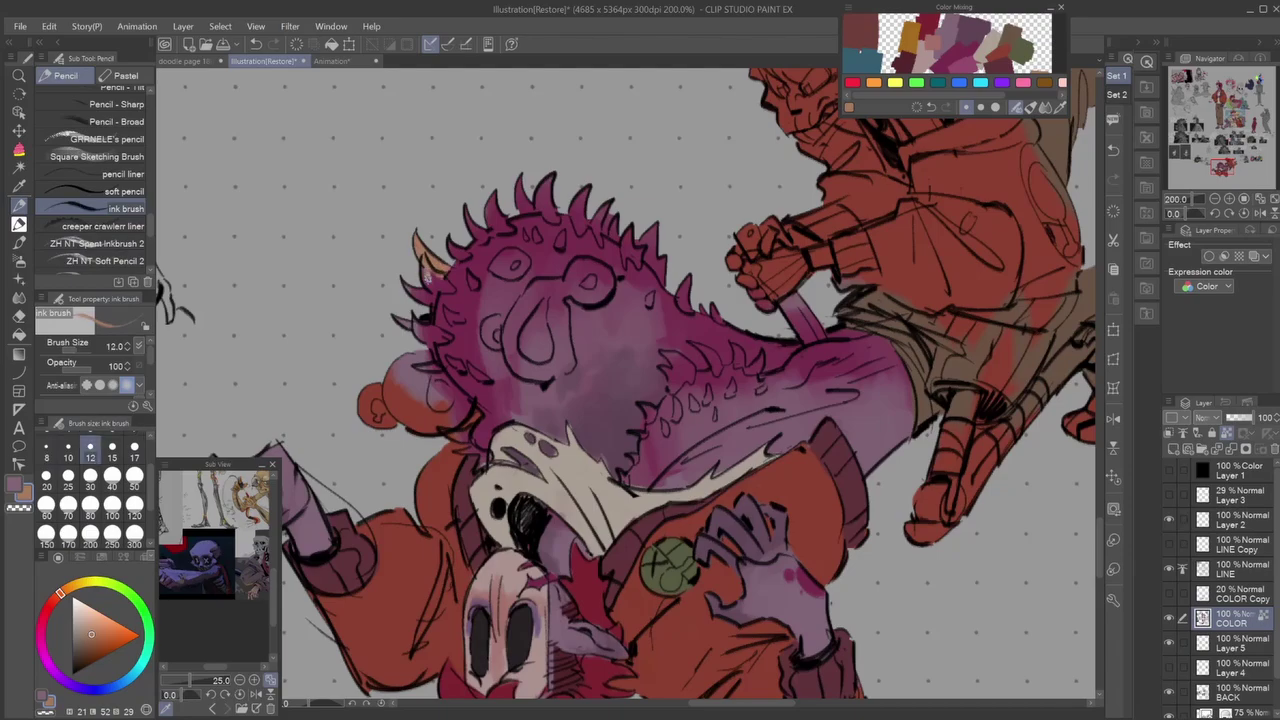
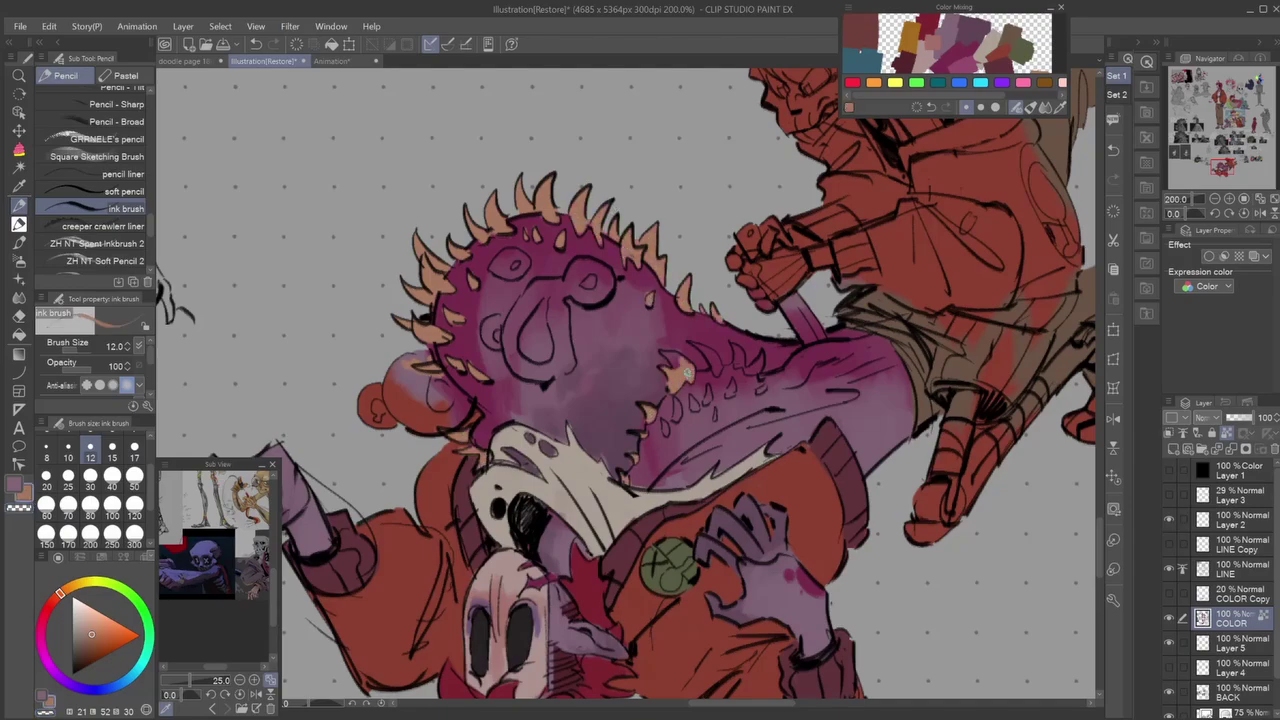
scroll(670, 425, "down", 5)
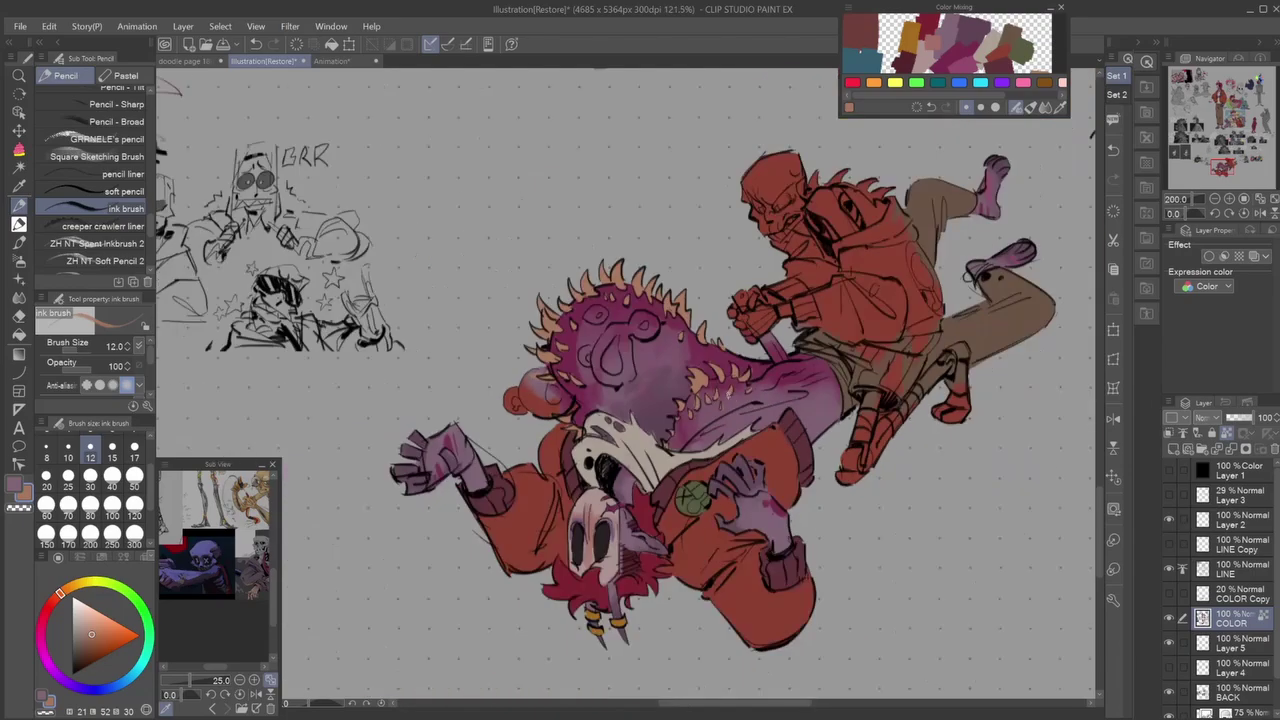
Fill the creature's ringed face growths and side bulbs pale green with darker green centres, using the ink brush at size 17.
scroll(670, 425, "up", 5)
left_click(134, 457)
mouse_move(556, 288)
left_mouse_down()
mouse_move(545, 372)
mouse_move(601, 349)
mouse_move(561, 378)
mouse_move(566, 324)
mouse_move(626, 334)
mouse_move(578, 360)
mouse_move(587, 289)
mouse_move(628, 292)
left_mouse_up()
left_click_drag(530, 255, 550, 262)
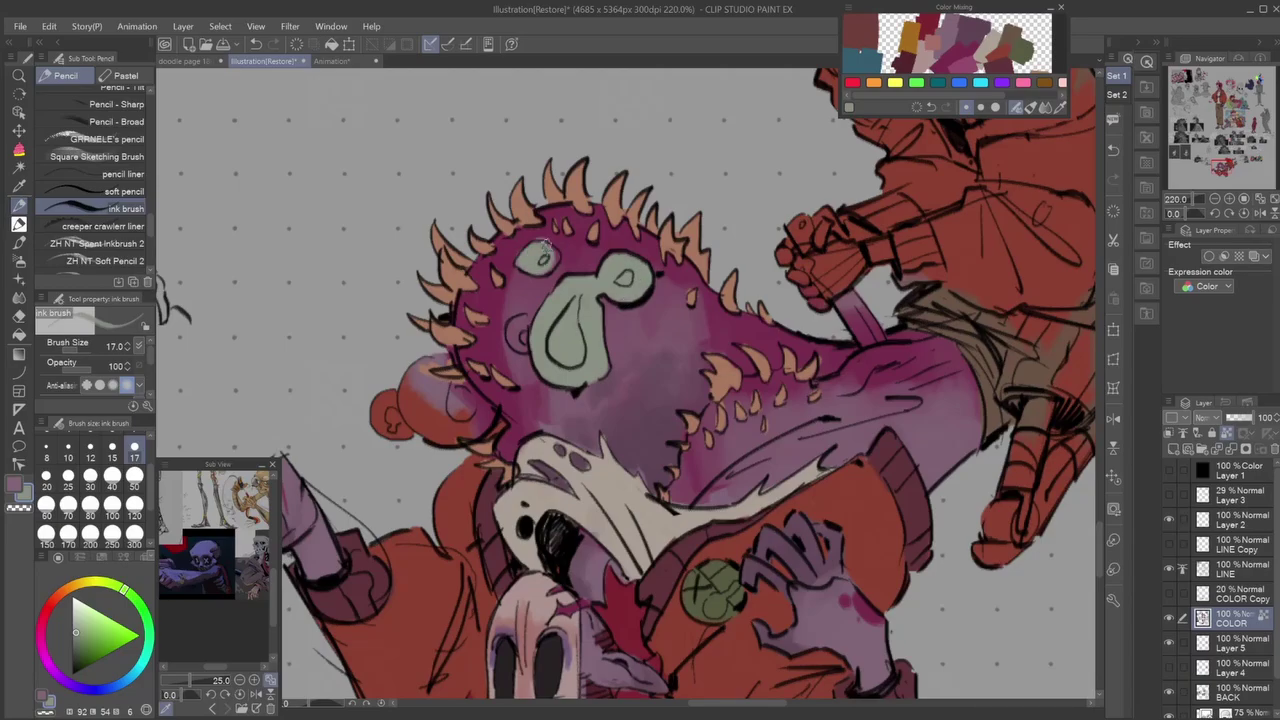
mouse_move(520, 330)
left_mouse_down()
mouse_move(449, 383)
mouse_move(489, 414)
mouse_move(410, 388)
left_mouse_up()
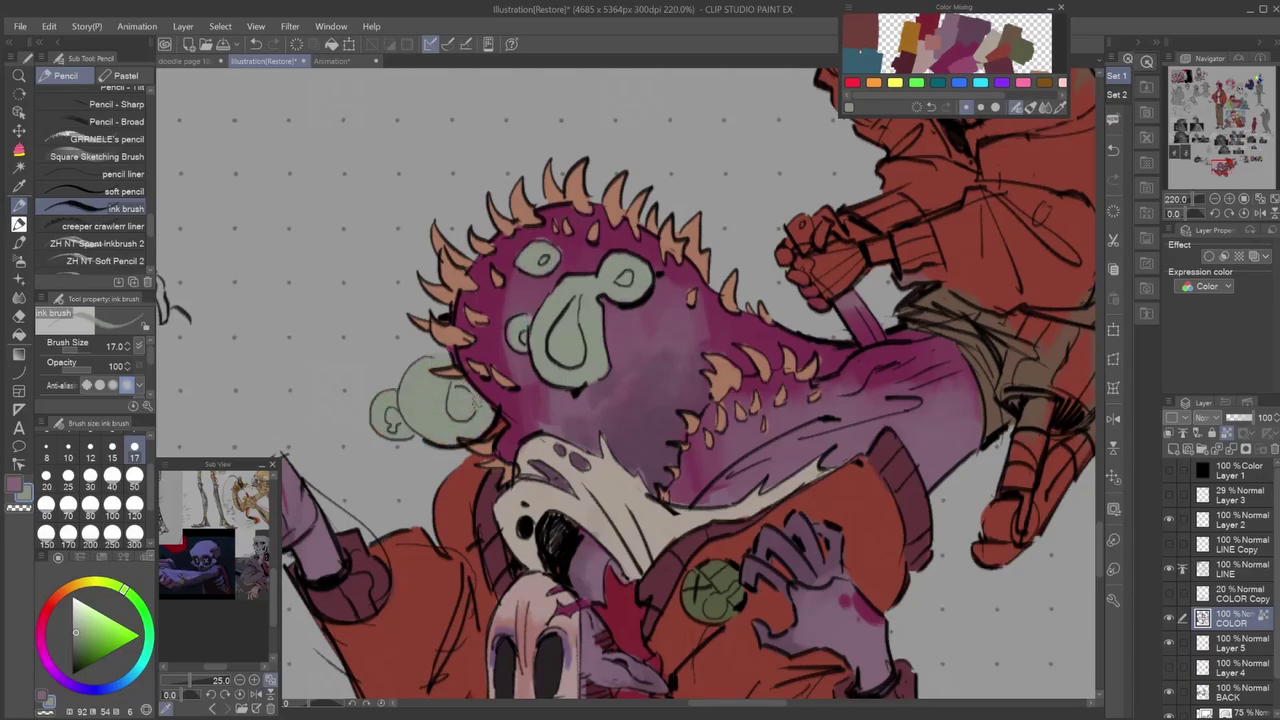
key("ctrl+minus")
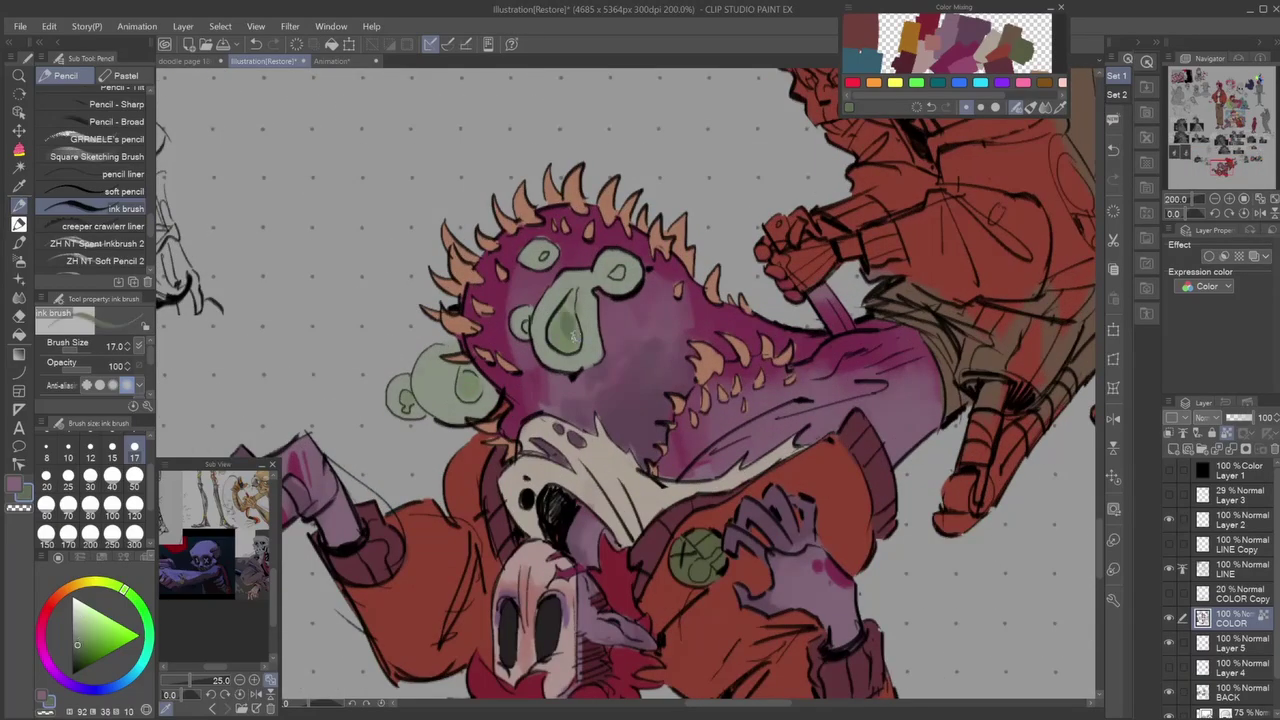
Paint the bald character's head, exposed upper back, forearms and hands pale tan with the ink brush at size 50.
scroll(630, 385, "down", 5)
scroll(630, 385, "up", 3)
scroll(630, 385, "down", 3)
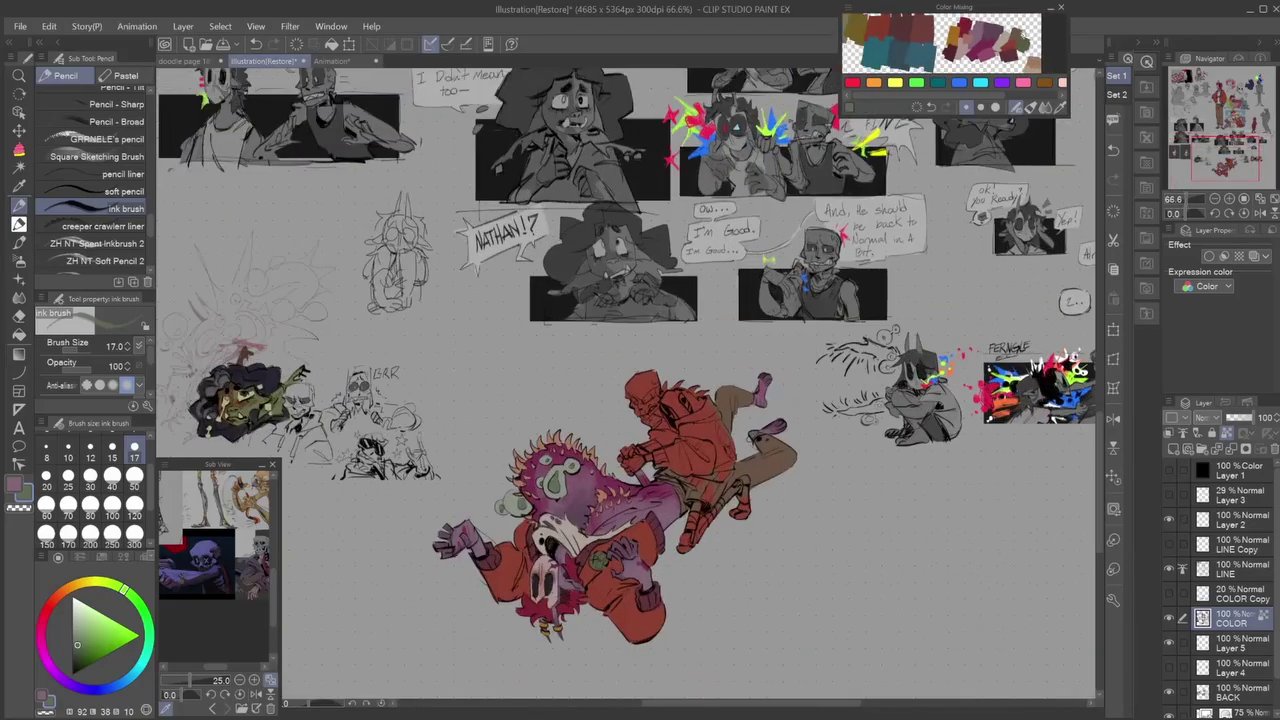
scroll(630, 385, "up", 6)
mouse_move(480, 320)
left_mouse_down()
mouse_move(648, 394)
mouse_move(509, 478)
left_mouse_up()
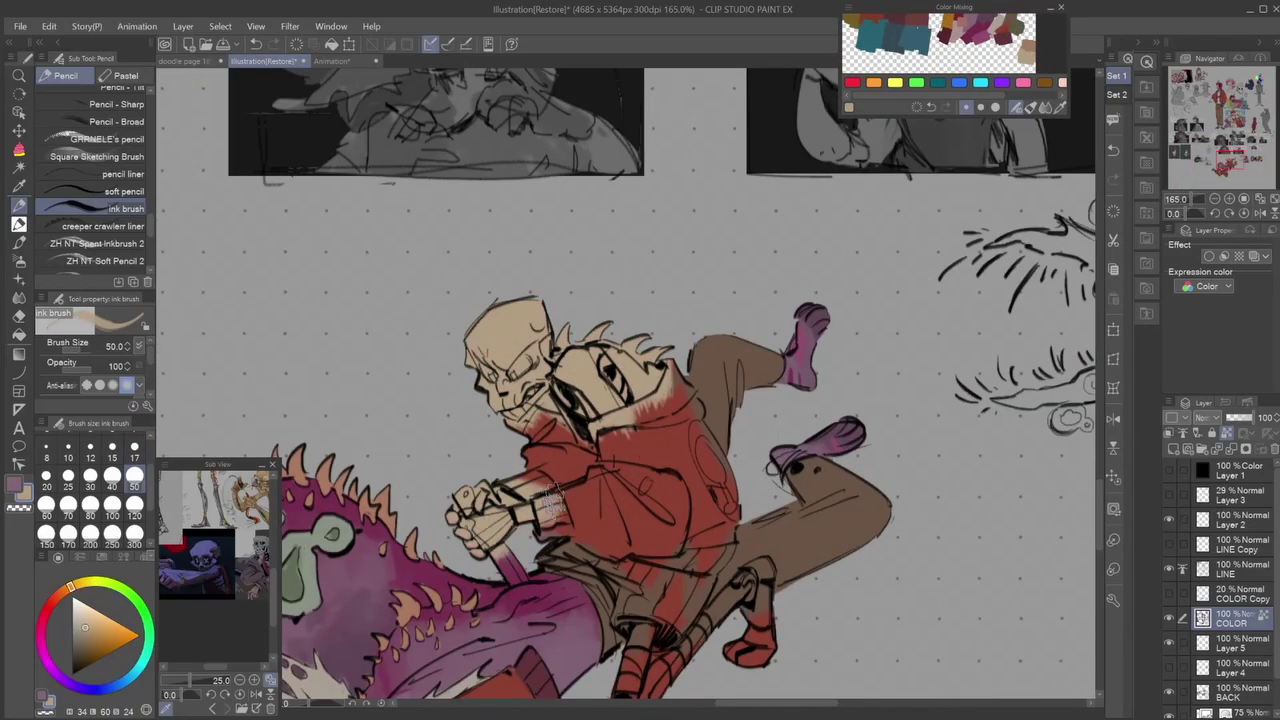
Add peach markings to the bald character's head, upper back and back spikes with the ink brush at size 17, undoing the last stroke.
scroll(509, 478, "up", 4)
left_click(134, 447)
mouse_move(450, 250)
left_mouse_down()
mouse_move(522, 249)
mouse_move(509, 250)
mouse_move(540, 232)
left_mouse_up()
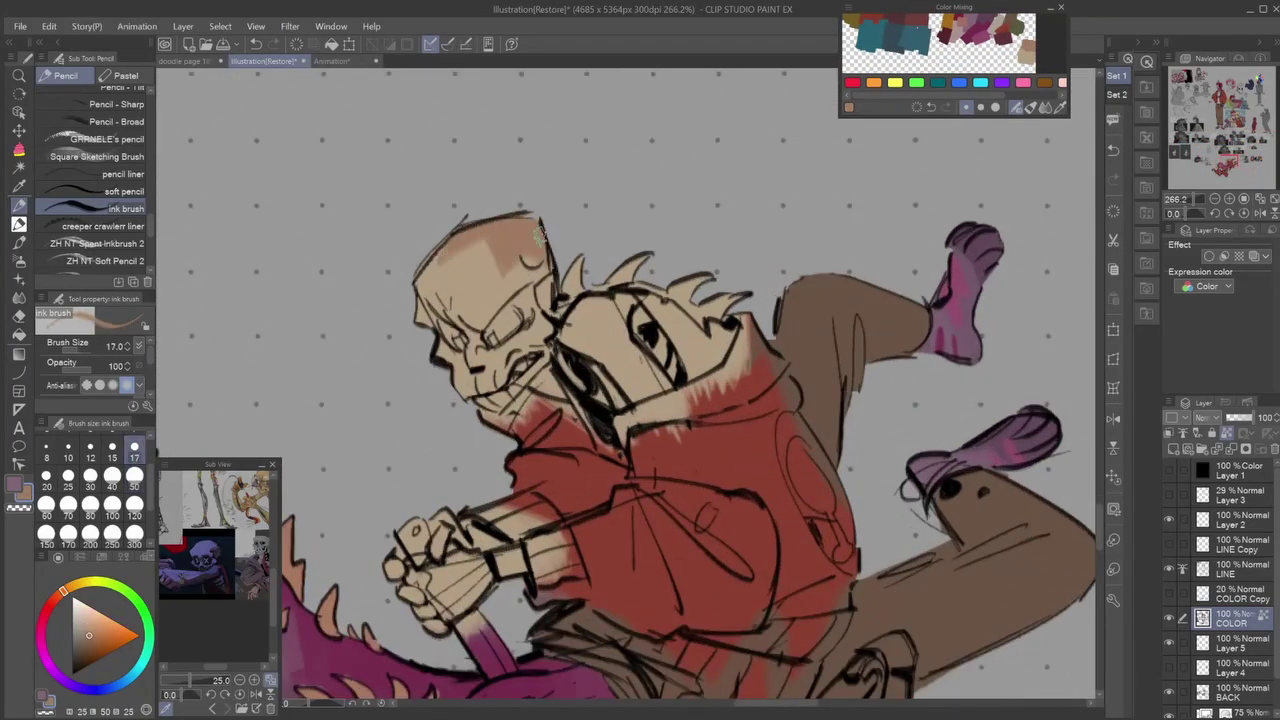
mouse_move(610, 298)
left_mouse_down()
mouse_move(639, 330)
mouse_move(606, 338)
mouse_move(596, 270)
mouse_move(586, 275)
mouse_move(643, 290)
mouse_move(649, 333)
mouse_move(688, 308)
left_mouse_up()
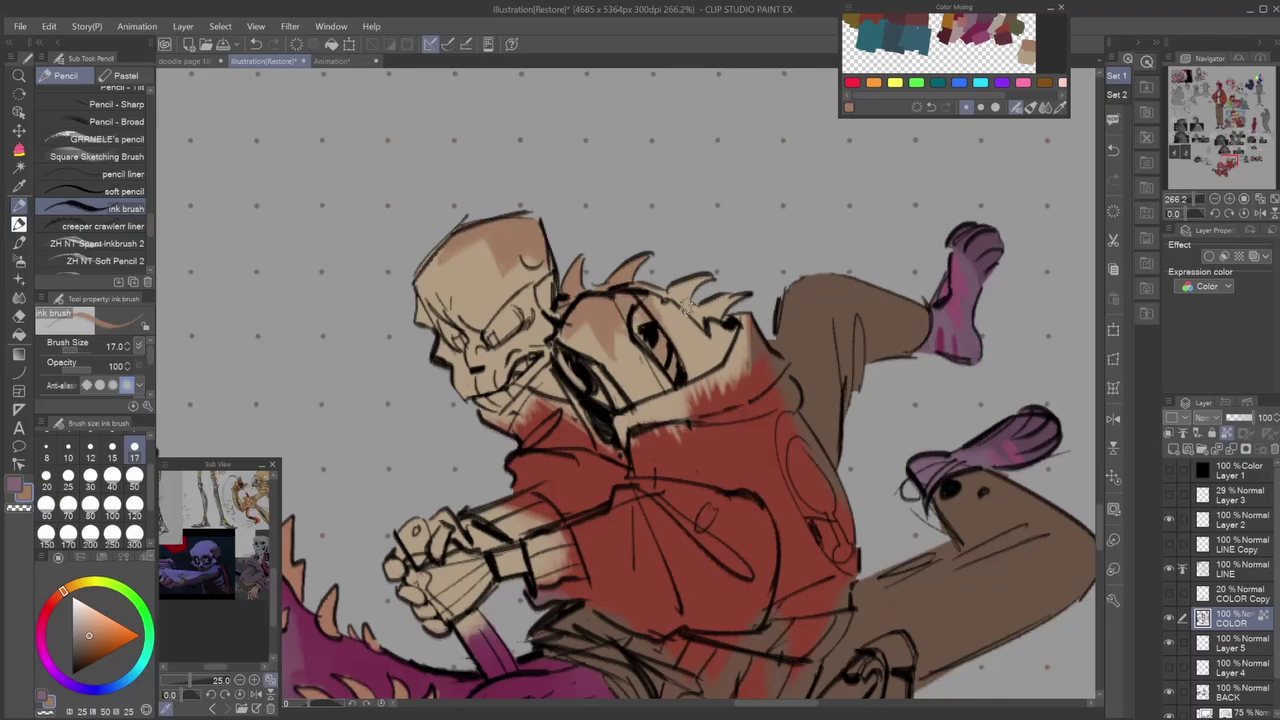
scroll(678, 330, "down", 6)
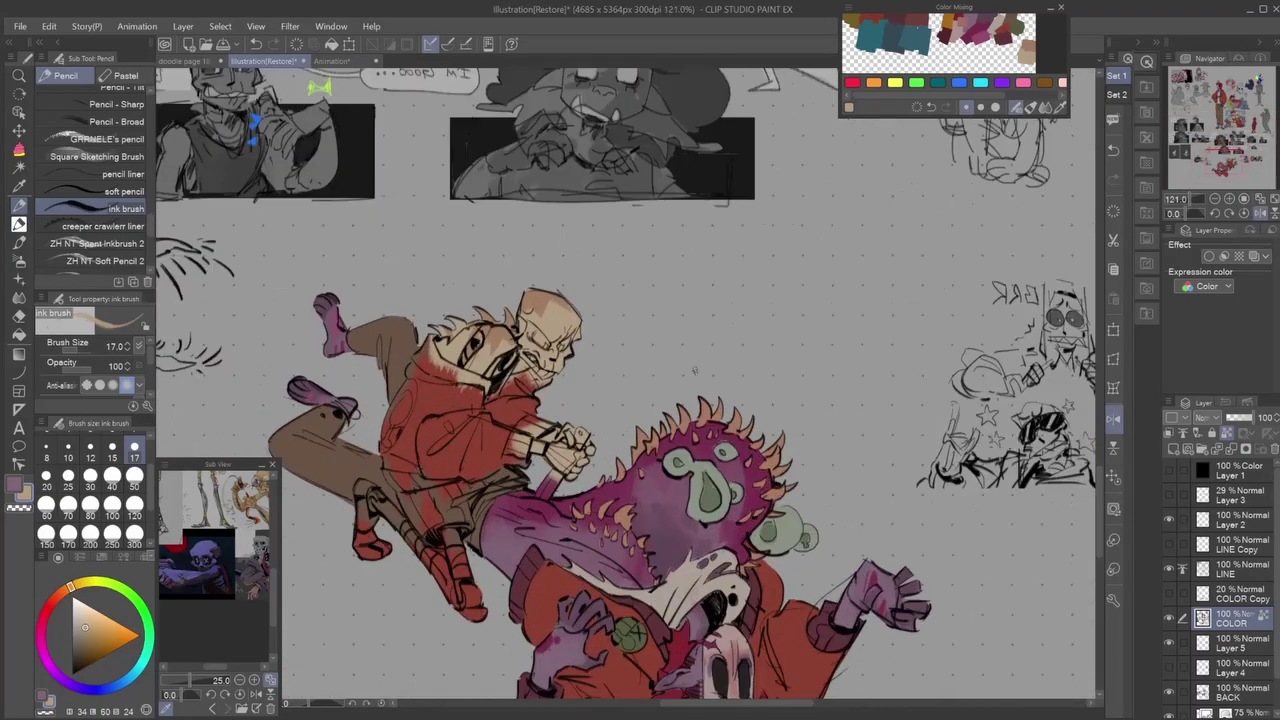
key("h")
scroll(640, 380, "up", 4)
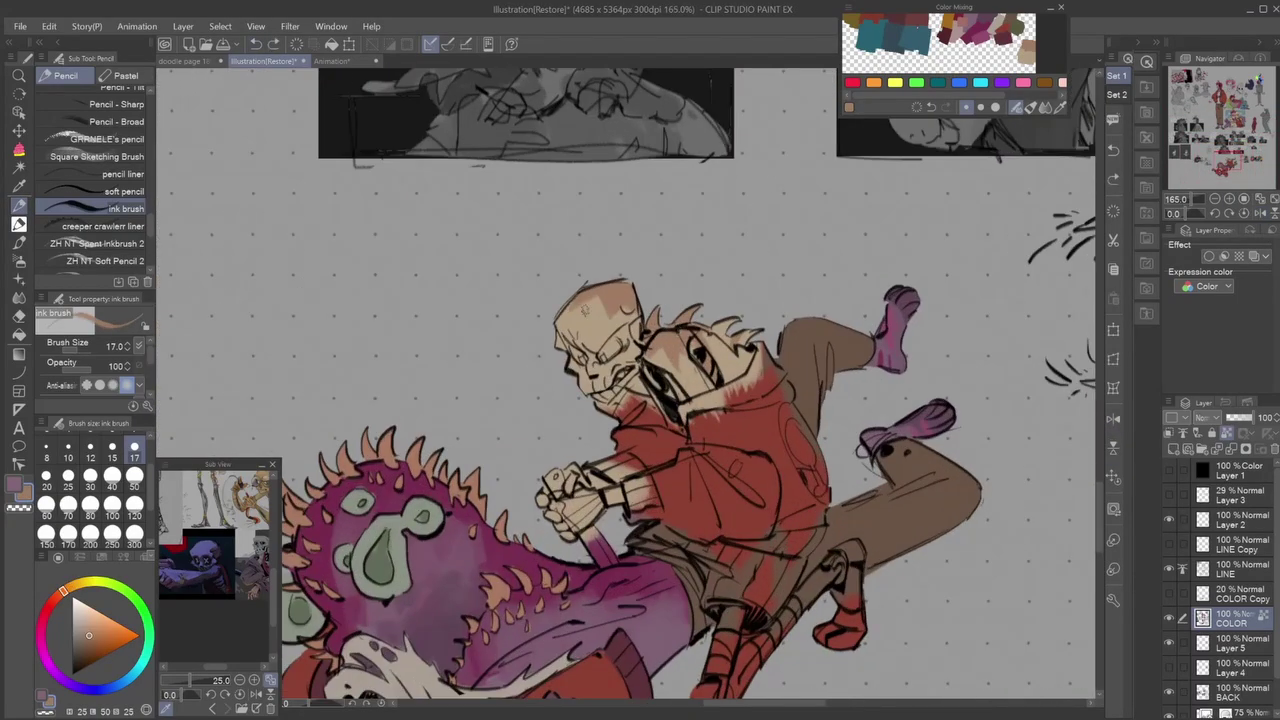
scroll(585, 310, "down", 4)
scroll(556, 405, "up", 5)
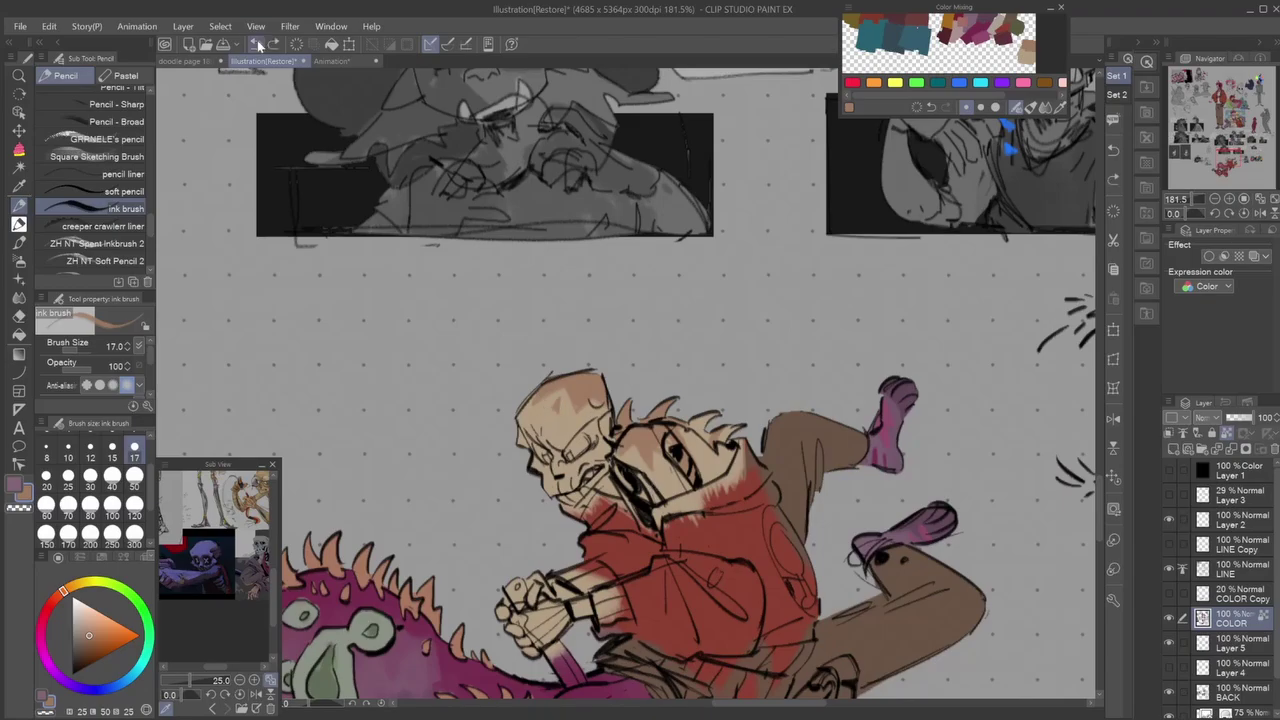
left_click(257, 44)
Shade the bald character's face and head markings golden brown with the creeper crawlerr liner at size 30.
scroll(540, 380, "up", 3)
left_click(100, 226)
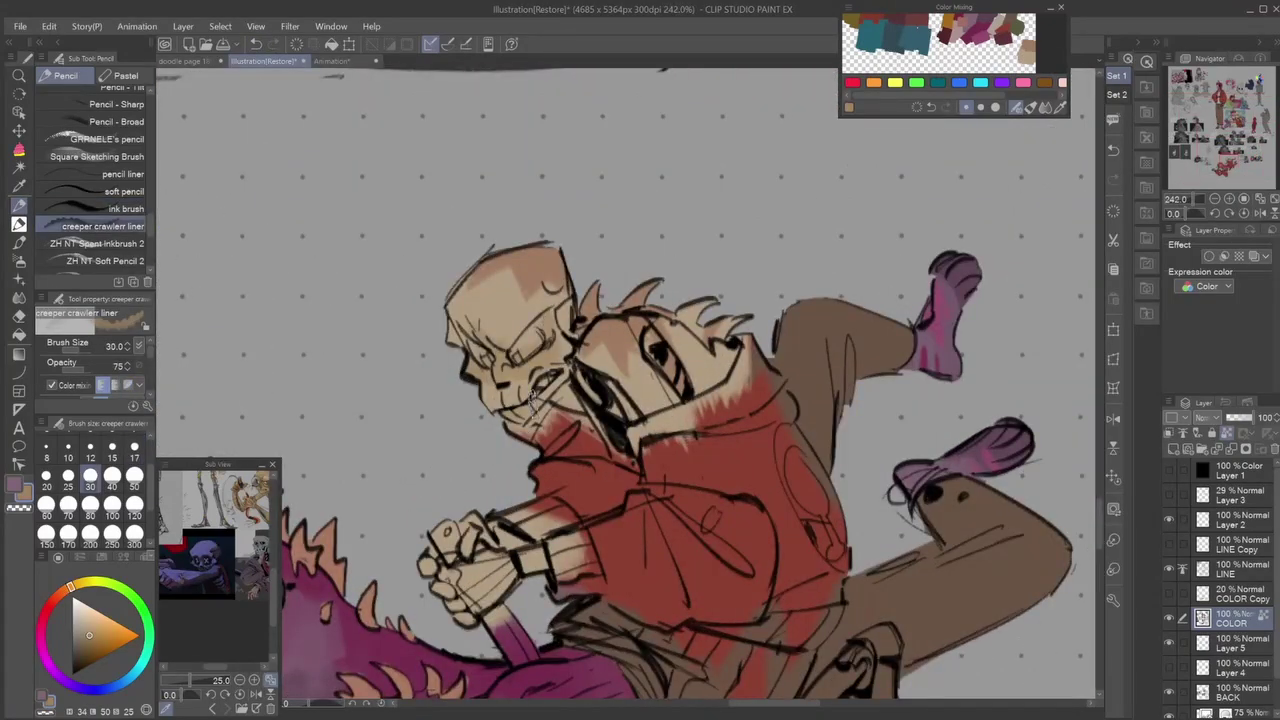
left_click_drag(440, 620, 466, 570)
left_click_drag(472, 524, 504, 538)
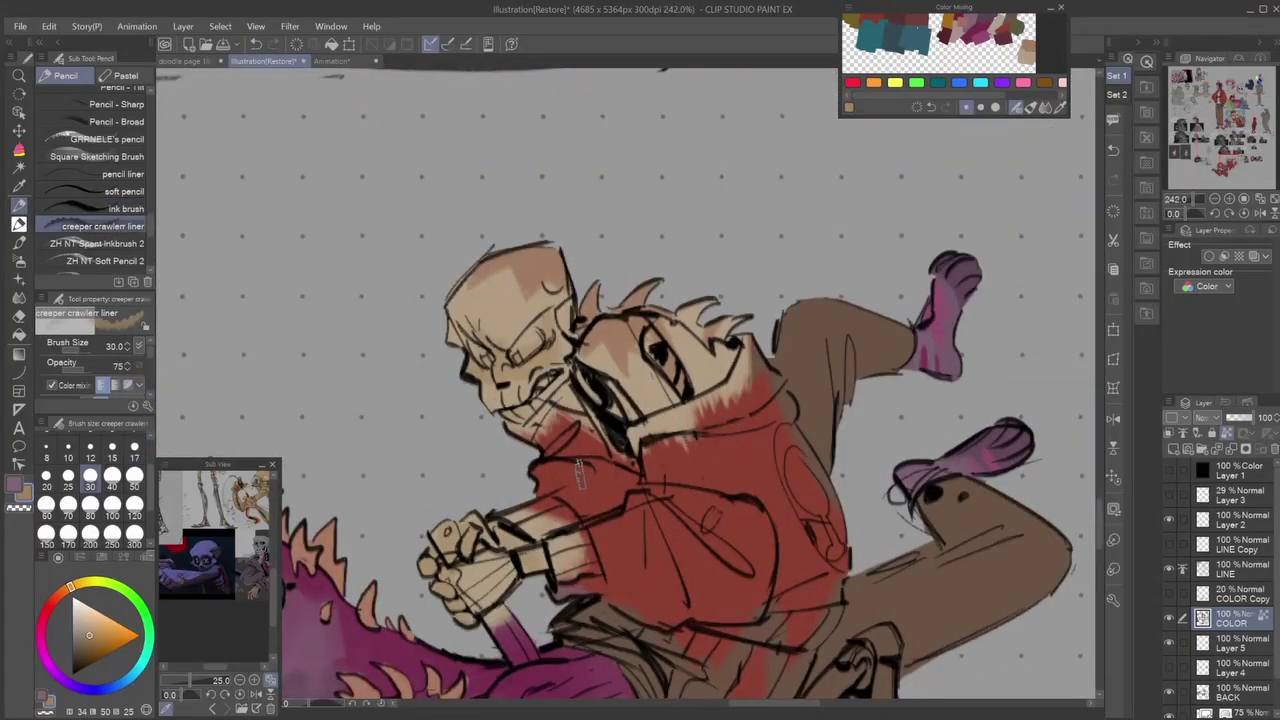
scroll(499, 368, "down", 6)
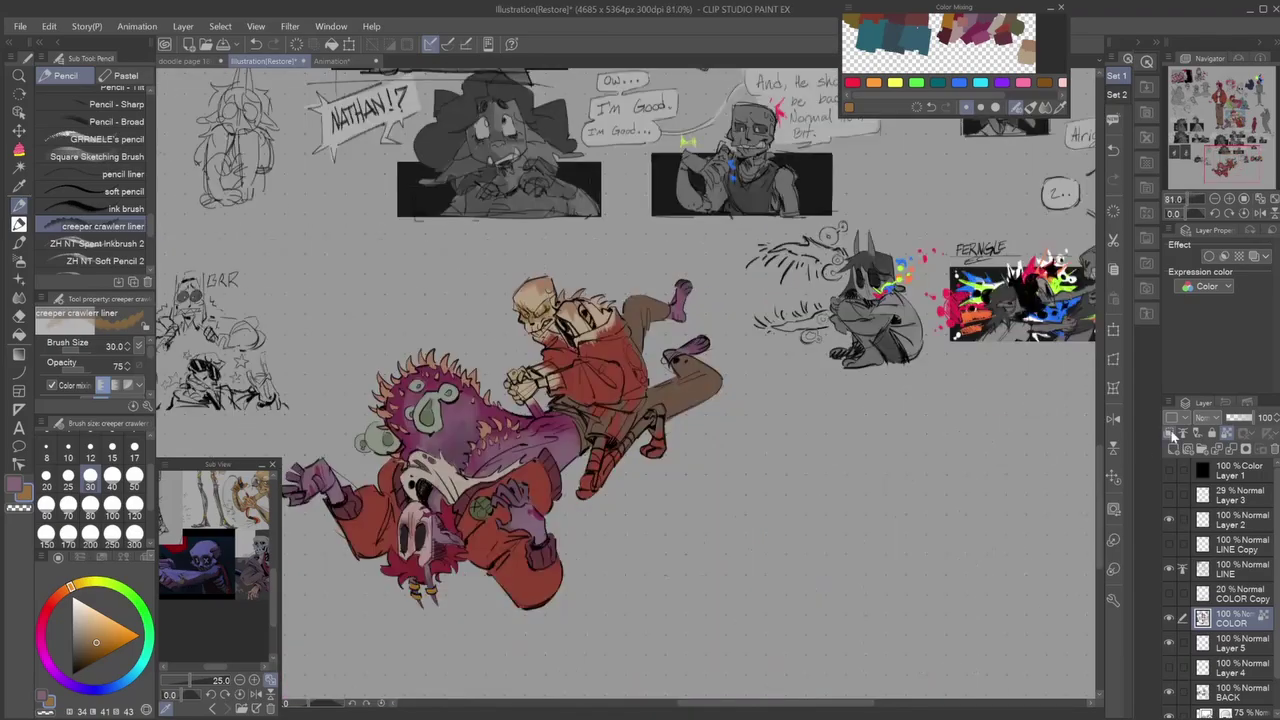
key("ctrl+h")
scroll(653, 326, "up", 3)
scroll(653, 326, "down", 1)
key("ctrl+h")
scroll(652, 326, "up", 4)
scroll(652, 330, "down", 2)
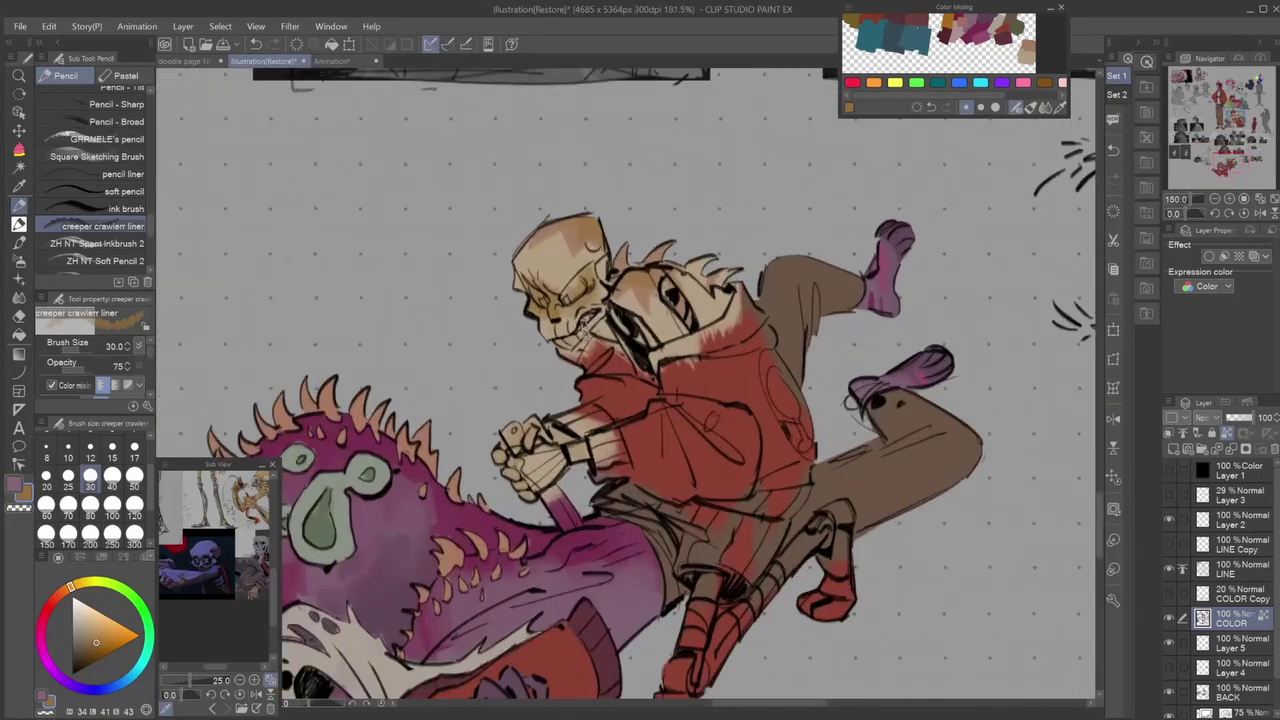
Touch up the bald character's upper back with the ink brush and consult the coloured illustration of the two characters embracing.
scroll(655, 355, "up", 1)
left_click(95, 208)
mouse_move(640, 330)
left_mouse_down()
mouse_move(675, 255)
mouse_move(740, 320)
left_mouse_up()
scroll(790, 320, "down", 5)
scroll(684, 500, "down", 4)
scroll(690, 300, "up", 4)
scroll(95, 200, "up", 2)
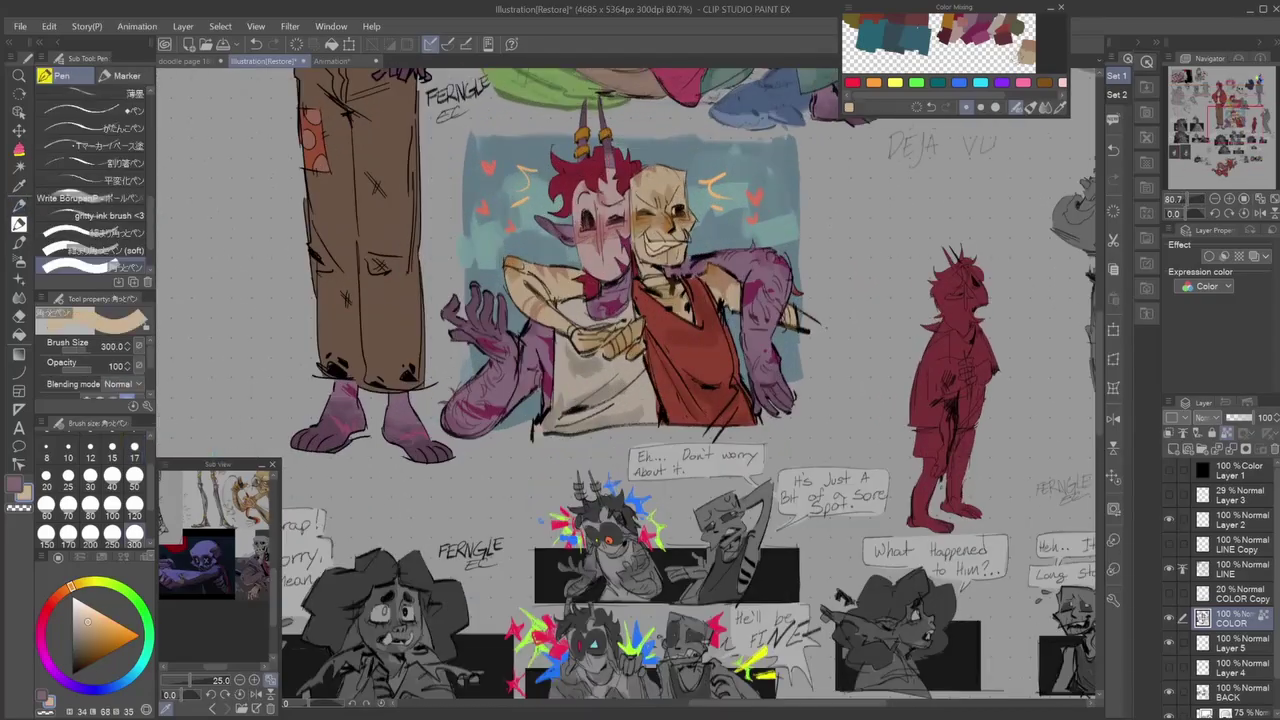
Paint the bald character's eye sockets near-black around light pupils with the ink brush at size 8.
scroll(690, 300, "up", 4)
left_click(68, 452)
scroll(620, 290, "up", 10)
mouse_move(470, 290)
left_mouse_down()
mouse_move(563, 313)
mouse_move(576, 330)
mouse_move(591, 275)
mouse_move(625, 265)
left_mouse_up()
key("bracketleft")
left_click(495, 333, "alt")
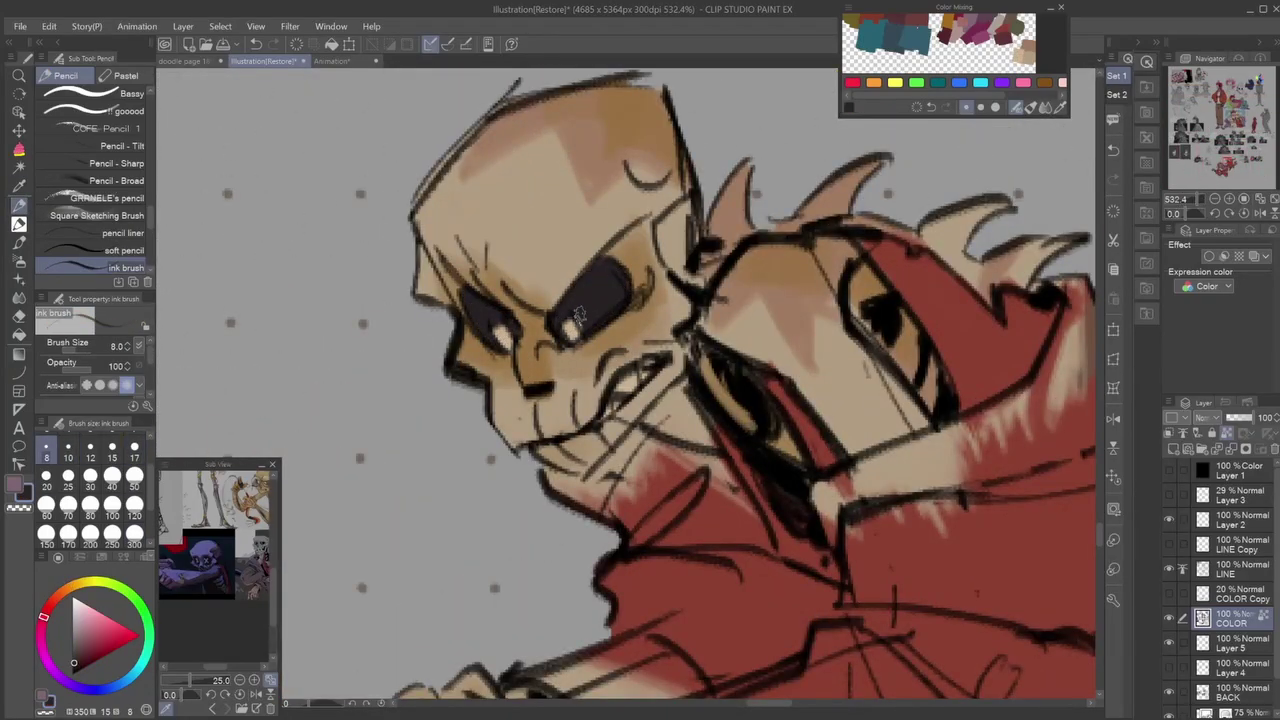
scroll(700, 300, "down", 8)
scroll(700, 300, "up", 7)
scroll(100, 180, "down", 3)
Shade purple around the bald character's eyes with the creeper crawlerr liner at size 10 and bring up the swatch palette as reference.
left_click(100, 187)
left_click(68, 452)
left_click_drag(672, 185, 693, 205)
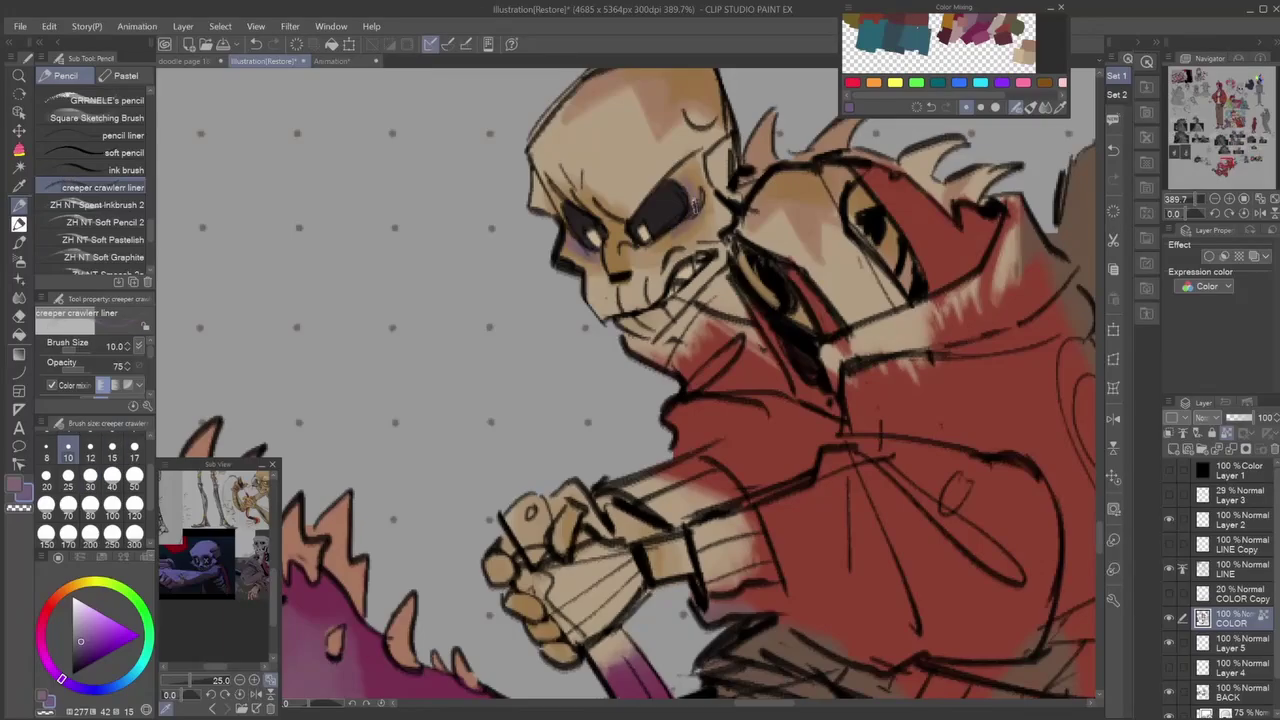
scroll(620, 380, "down", 10)
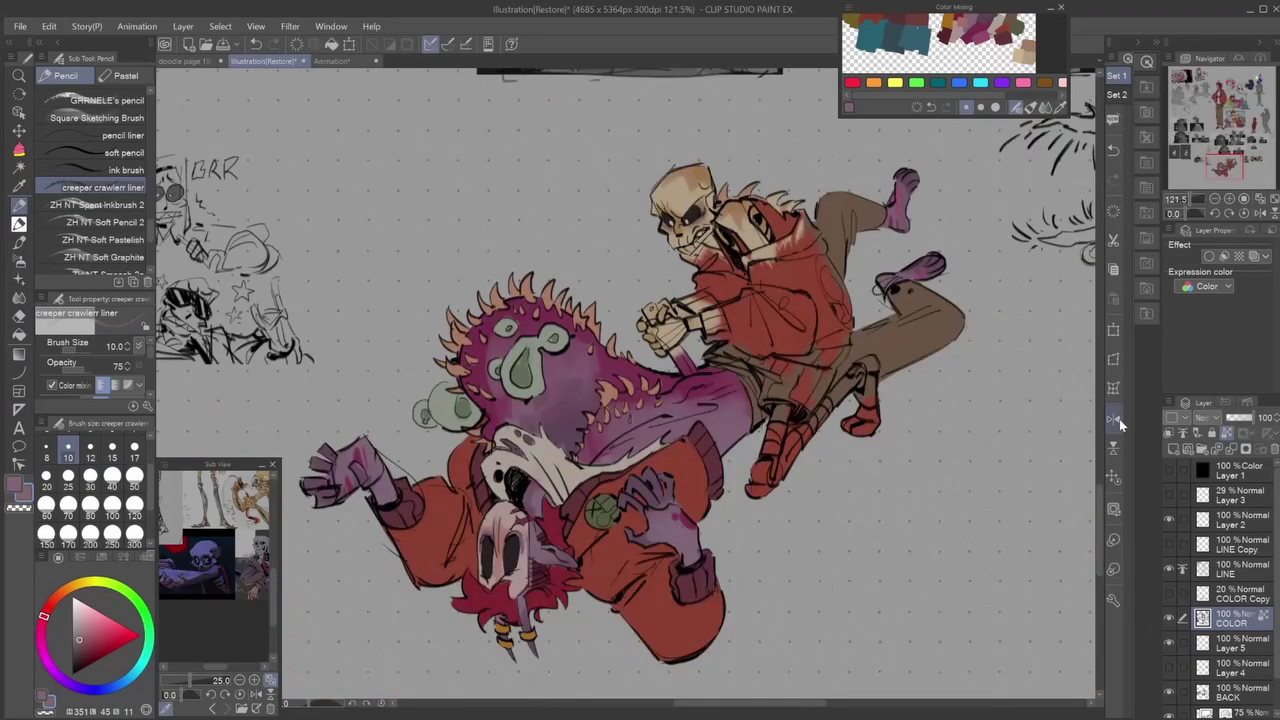
key("h")
scroll(620, 380, "up", 4)
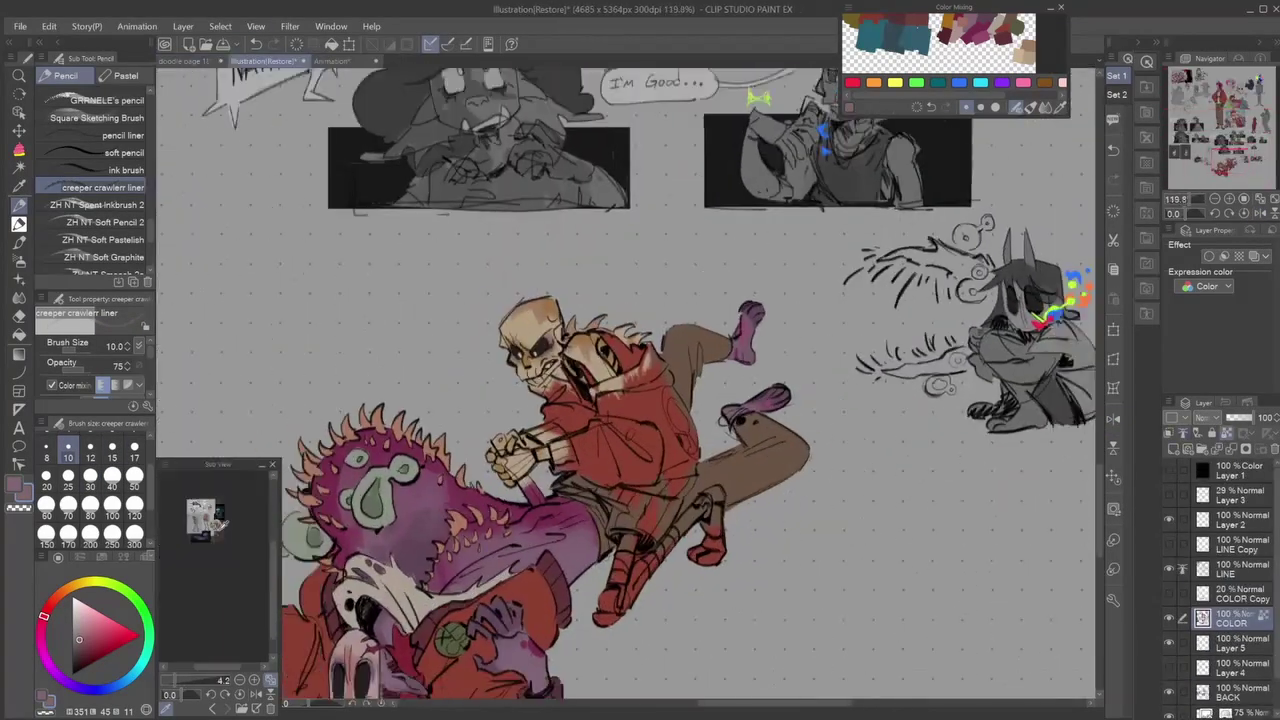
left_click(213, 708)
left_click(213, 708)
scroll(535, 470, "up", 4)
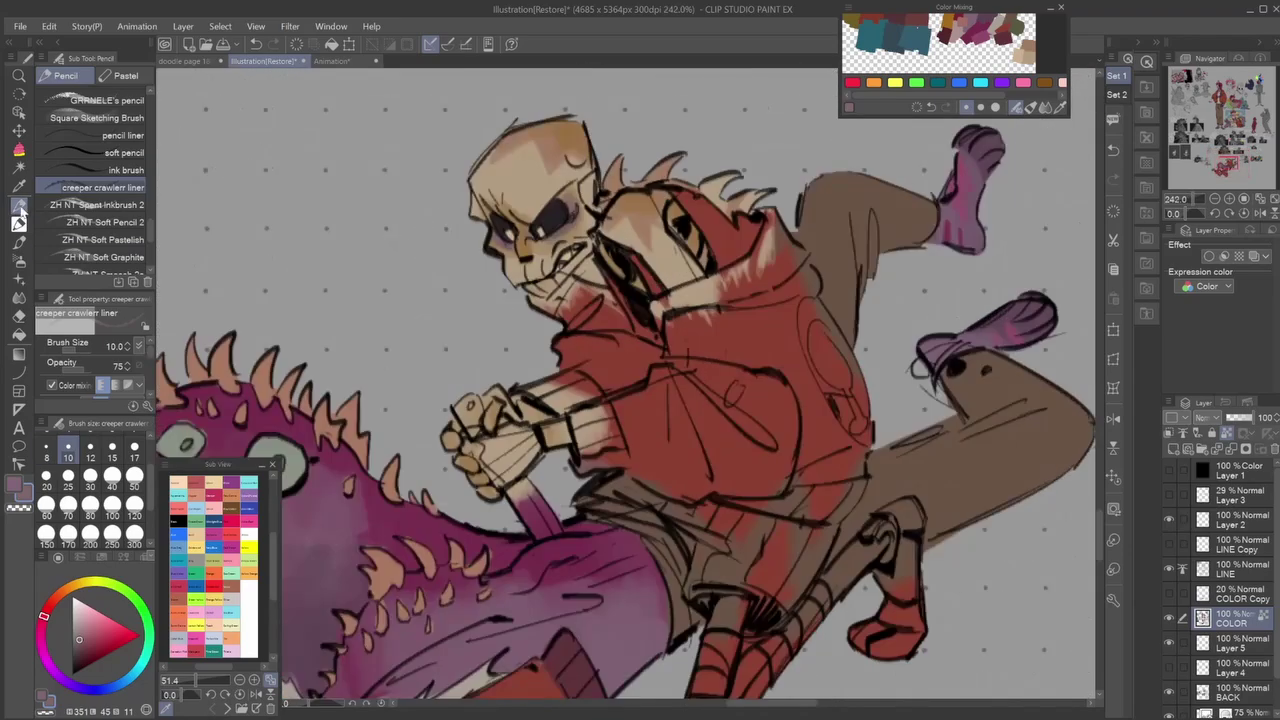
Paint the bald character's jacket hood and sleeve cuffs greyish beige with the ink brush, reducing its size to 17.
left_click(126, 170)
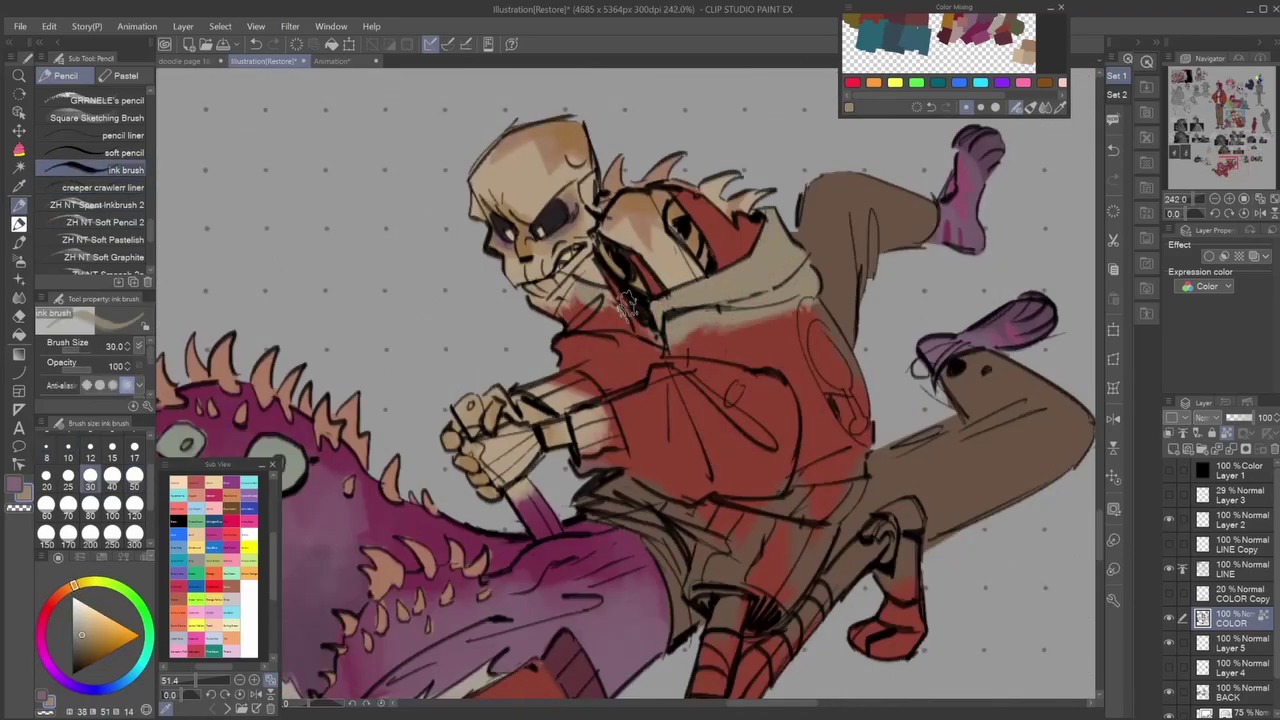
left_click(134, 446)
left_click(1169, 470)
left_click(1170, 470)
mouse_move(597, 276)
left_mouse_down()
mouse_move(650, 298)
mouse_move(753, 263)
mouse_move(760, 238)
mouse_move(784, 242)
mouse_move(790, 295)
left_mouse_up()
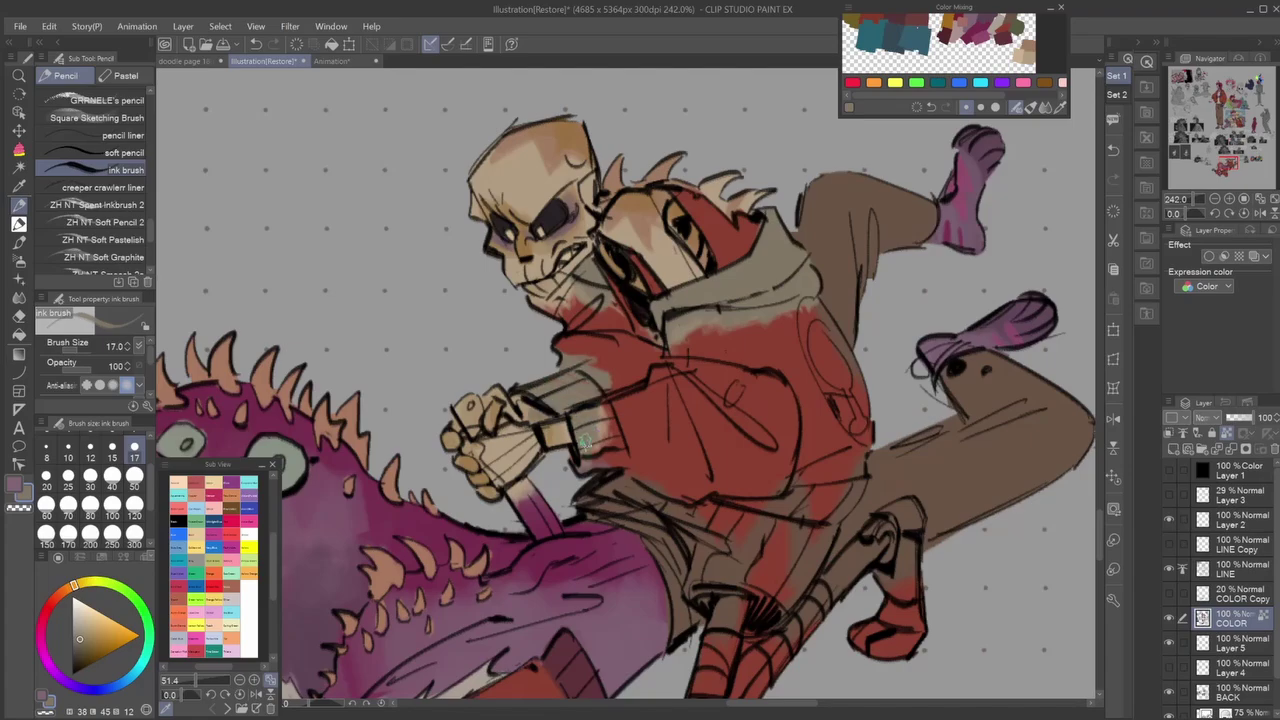
Fill the bald character's jacket sleeves and front greyish beige with the ink brush at size 30.
key("bracketright")
key("bracketright")
key("bracketright")
mouse_move(596, 440)
left_mouse_down()
mouse_move(614, 345)
mouse_move(554, 355)
mouse_move(548, 315)
mouse_move(566, 303)
mouse_move(552, 303)
mouse_move(618, 350)
mouse_move(676, 355)
mouse_move(651, 450)
mouse_move(649, 420)
mouse_move(731, 448)
mouse_move(800, 380)
left_mouse_up()
left_click(648, 335, "alt")
left_click(648, 335, "alt")
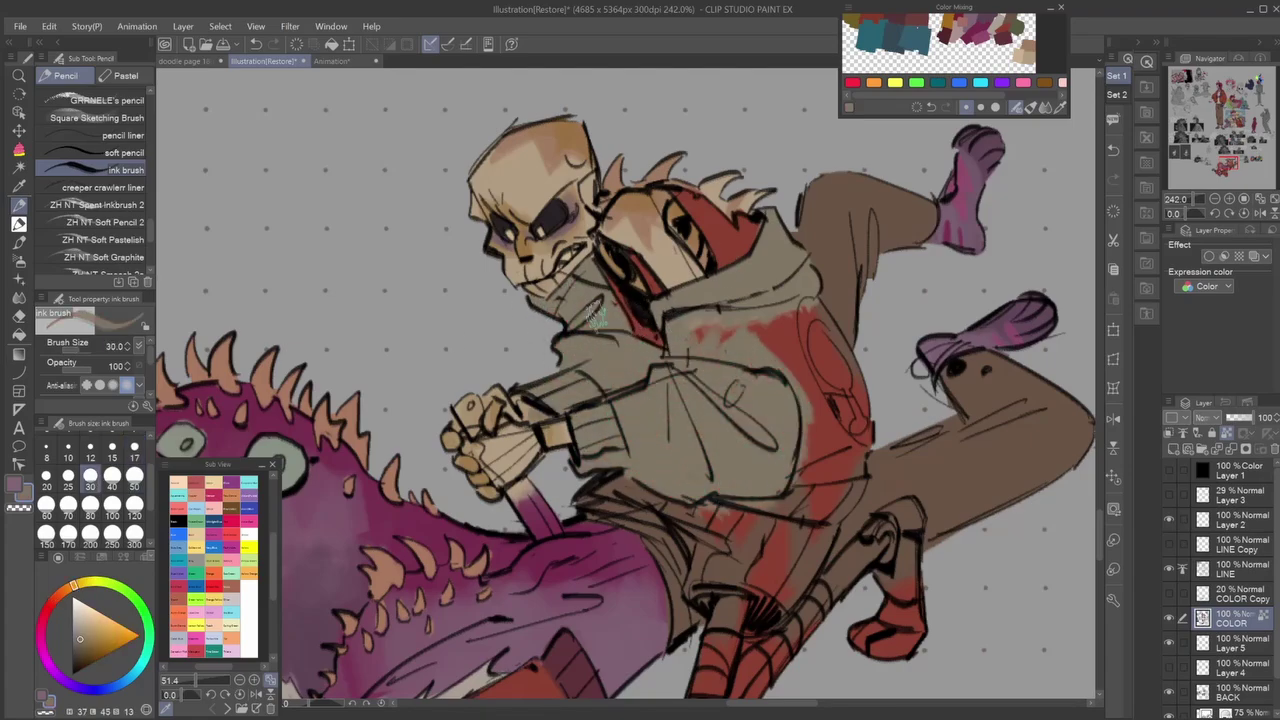
Paint the jacket's back panel and inner collar dark teal with the ink brush at size 25.
scroll(640, 380, "down", 5)
scroll(640, 380, "up", 5)
left_click(68, 487)
mouse_move(700, 345)
left_mouse_down()
mouse_move(660, 370)
mouse_move(640, 360)
left_mouse_up()
left_click(1169, 470)
left_click(1169, 470)
mouse_move(760, 330)
left_mouse_down()
mouse_move(667, 370)
mouse_move(776, 420)
mouse_move(850, 422)
left_mouse_up()
left_click(565, 310, "alt")
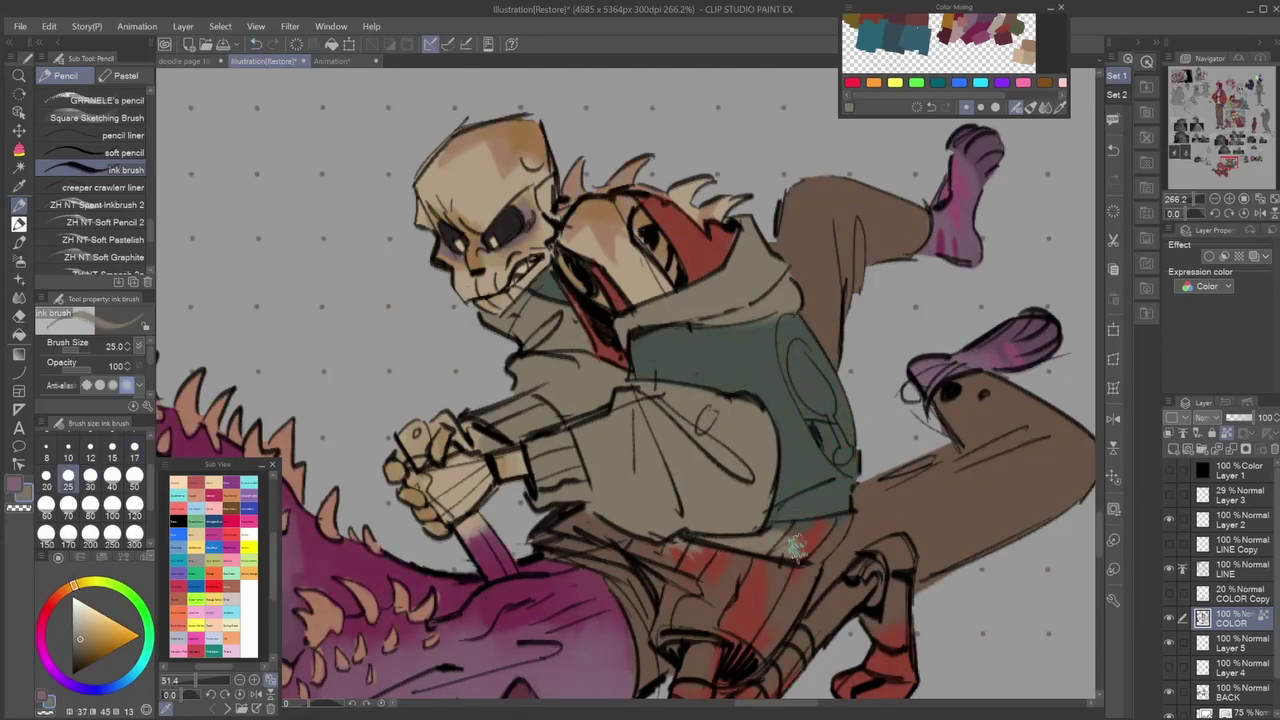
Paint the jacket's lower hem greyish beige and the emblem on its back olive green.
mouse_move(830, 510)
left_mouse_down()
mouse_move(835, 440)
mouse_move(768, 295)
left_mouse_up()
left_click(768, 295, "alt")
scroll(768, 295, "down", 3)
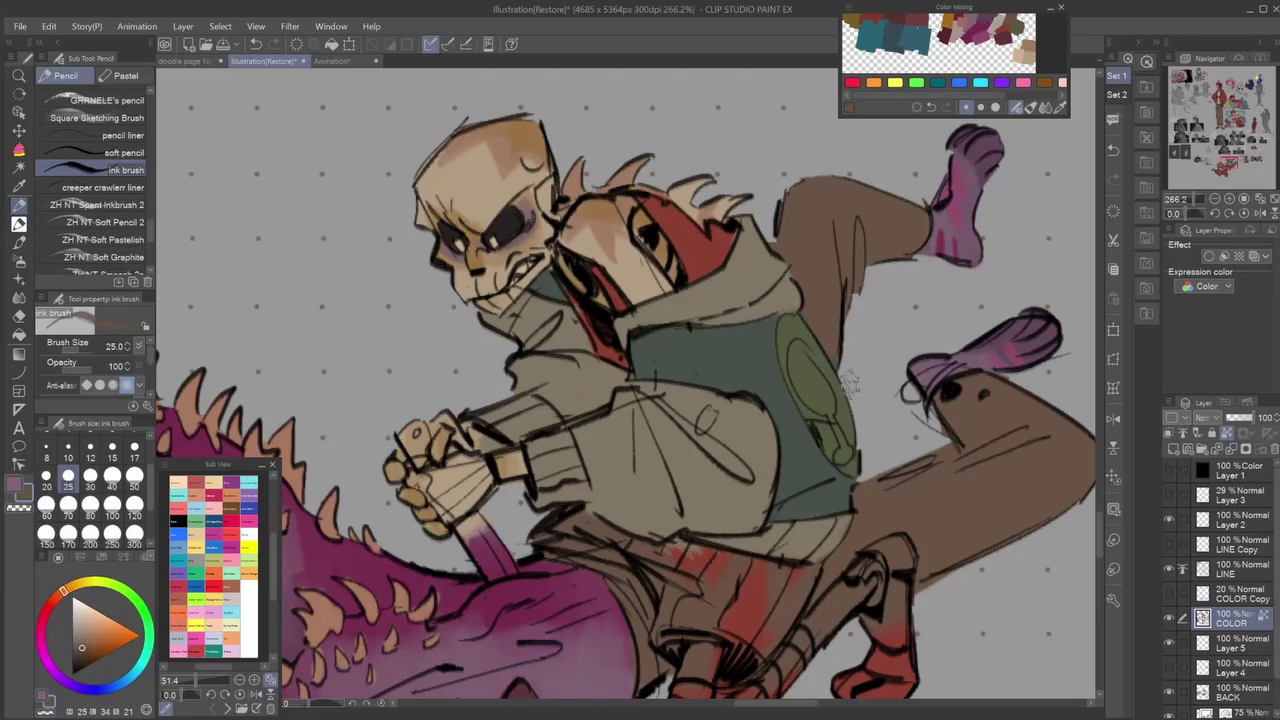
scroll(640, 300, "down", 5)
scroll(540, 268, "up", 4)
scroll(540, 268, "down", 2)
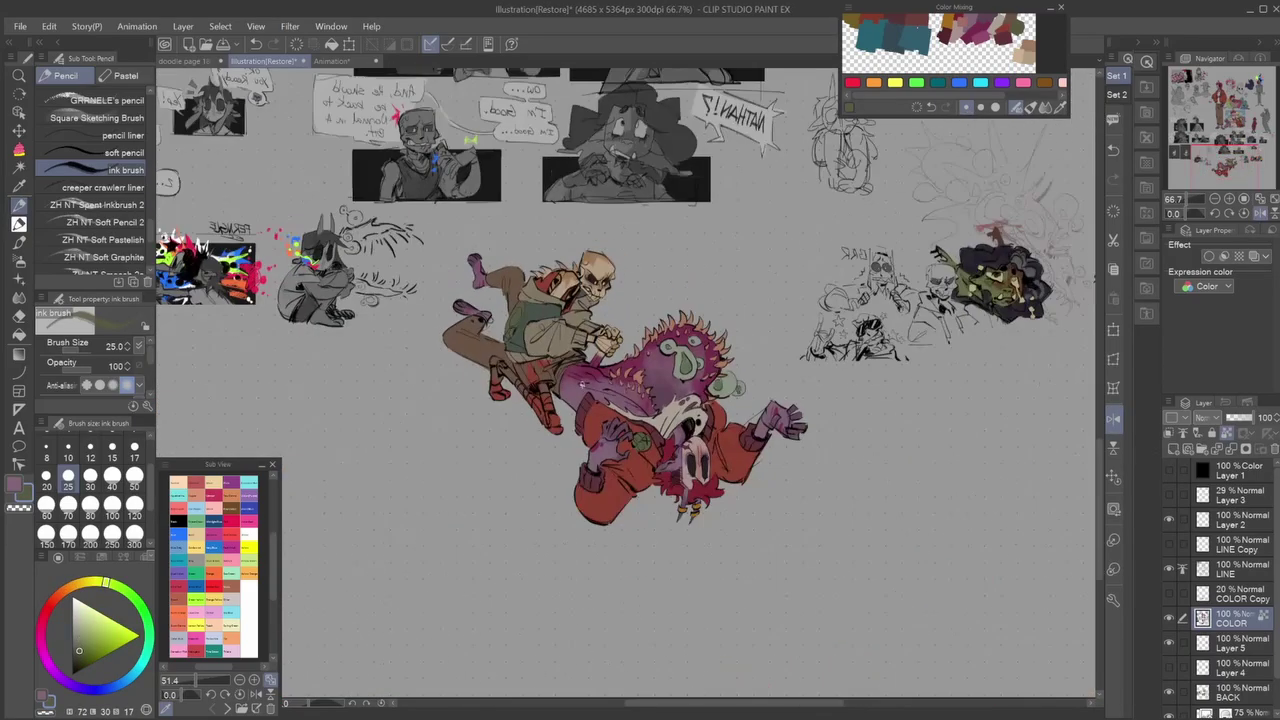
Paint the bald character's shorts light teal with the ink brush at size 20.
key("h")
scroll(640, 380, "up", 6)
mouse_move(640, 370)
left_mouse_down()
mouse_move(678, 398)
mouse_move(620, 400)
mouse_move(650, 370)
mouse_move(700, 420)
mouse_move(546, 337)
left_mouse_up()
key("bracketleft")
scroll(546, 337, "down", 5)
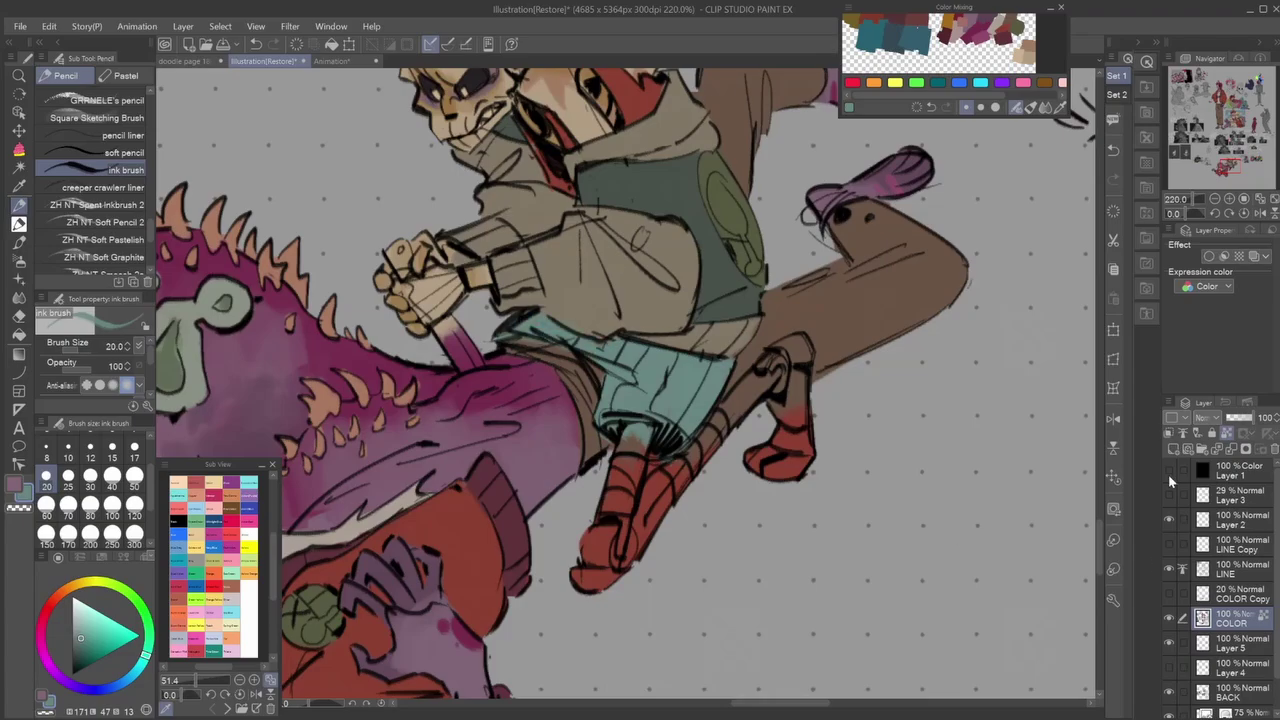
scroll(640, 420, "up", 7)
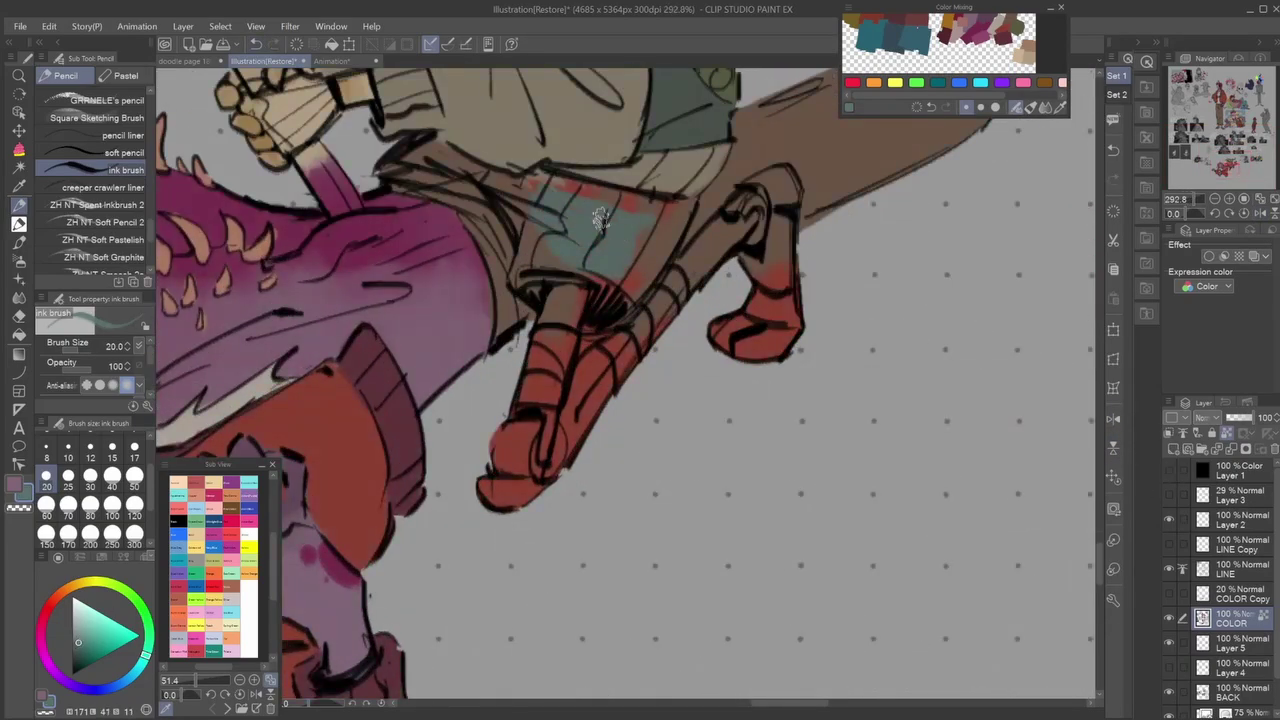
mouse_move(600, 218)
left_mouse_down()
mouse_move(610, 300)
mouse_move(392, 176)
mouse_move(520, 230)
mouse_move(628, 196)
mouse_move(510, 250)
left_mouse_up()
scroll(440, 170, "down", 6)
scroll(742, 477, "up", 4)
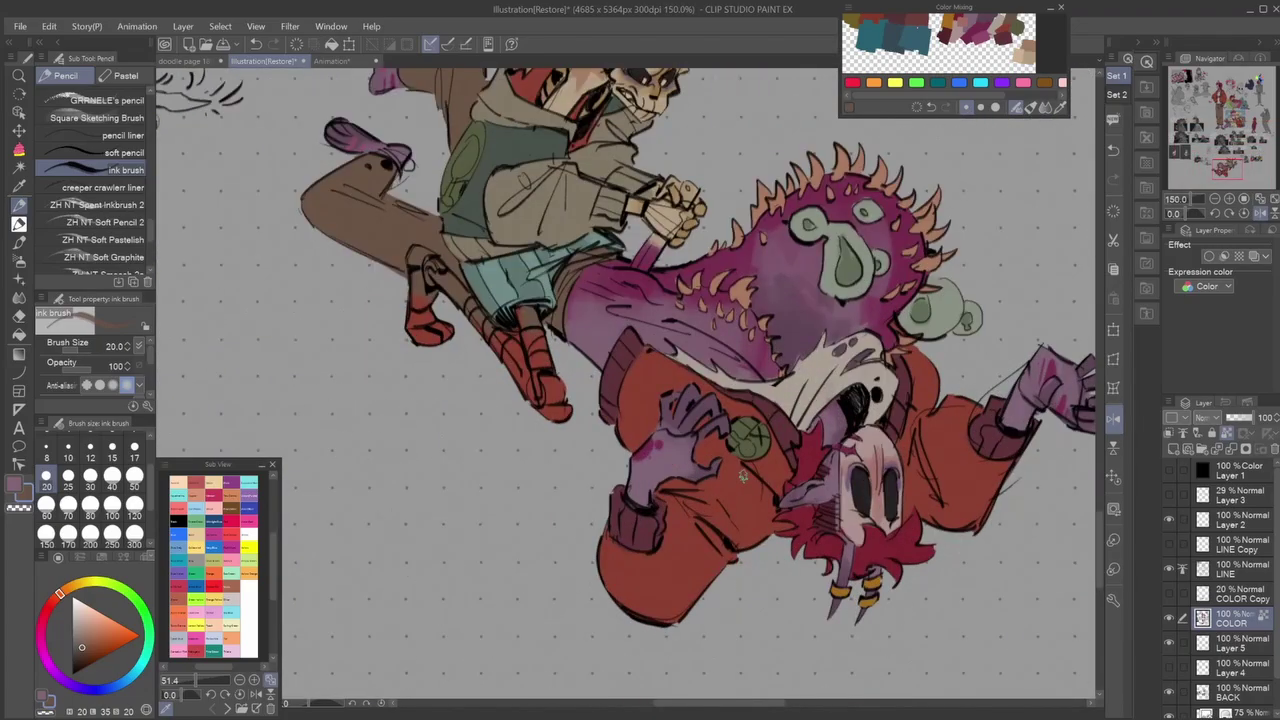
Paint the bald character's segmented lower legs and feet dark green with the ink brush at size 20.
key("h")
scroll(742, 477, "down", 4)
scroll(700, 320, "up", 5)
left_click(80, 635)
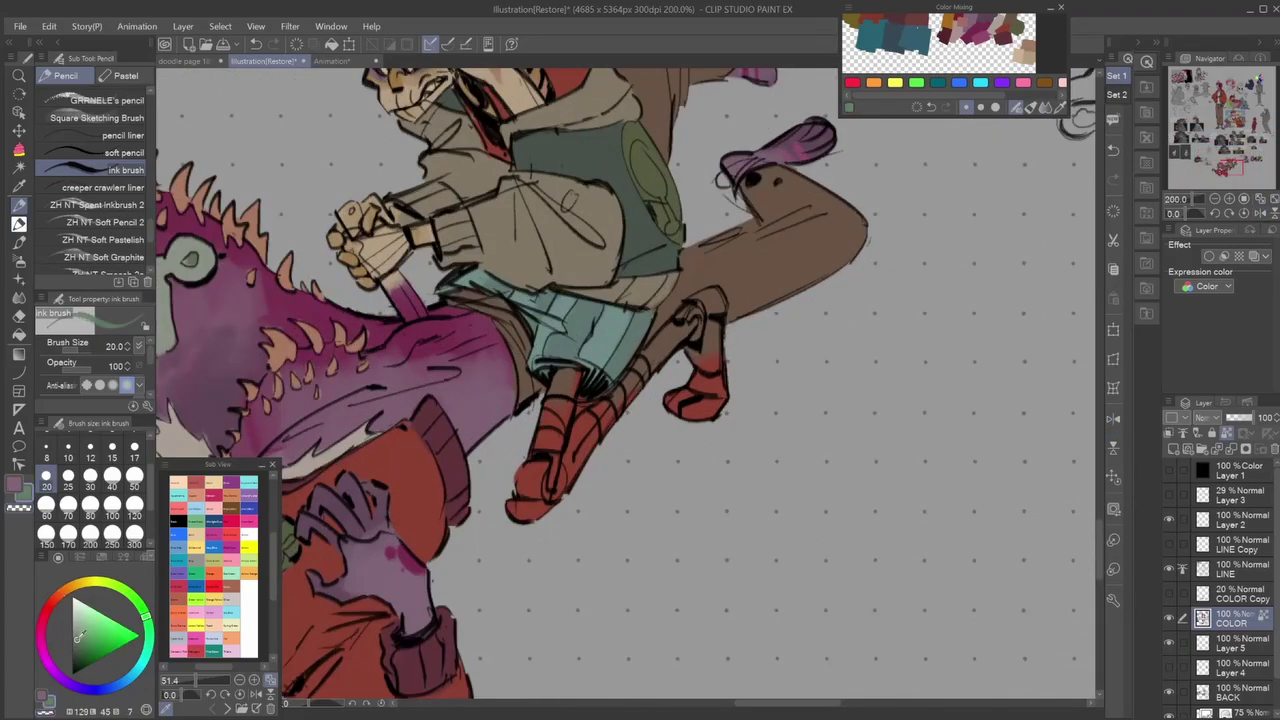
mouse_move(560, 380)
left_mouse_down()
mouse_move(535, 473)
mouse_move(537, 394)
mouse_move(619, 355)
mouse_move(581, 452)
mouse_move(633, 377)
left_mouse_up()
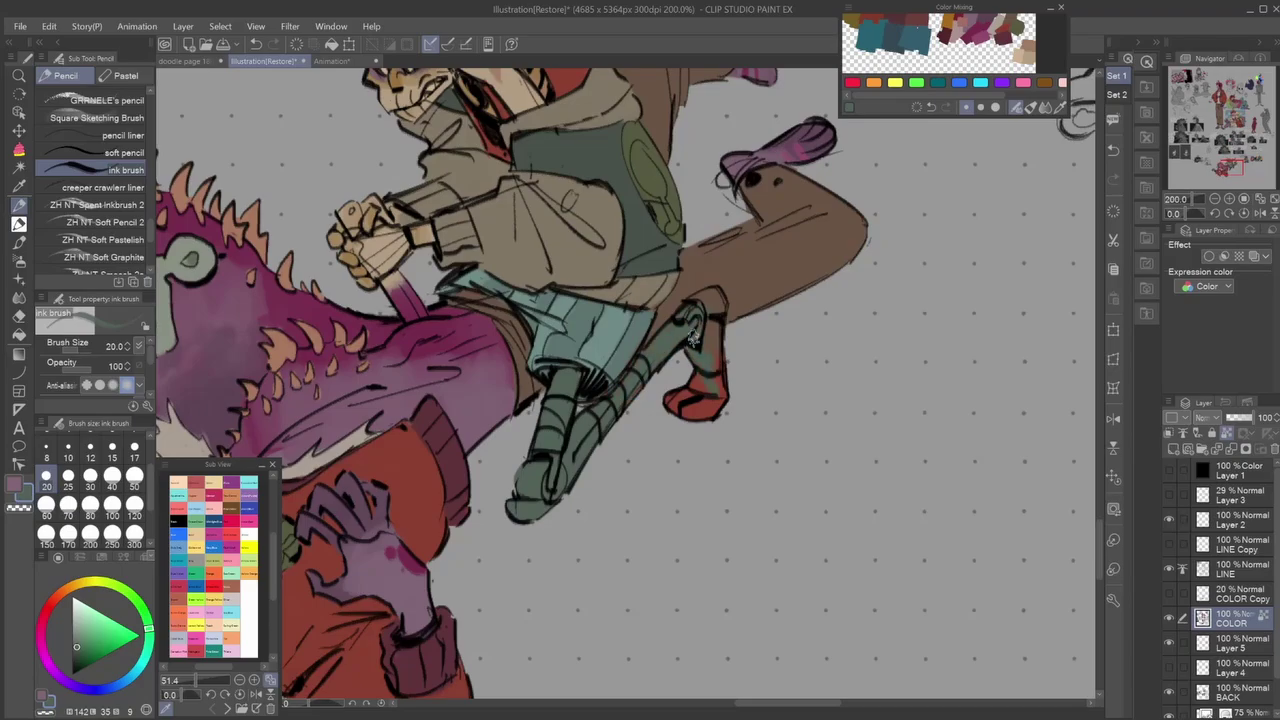
left_click_drag(692, 340, 716, 296)
scroll(533, 510, "down", 5)
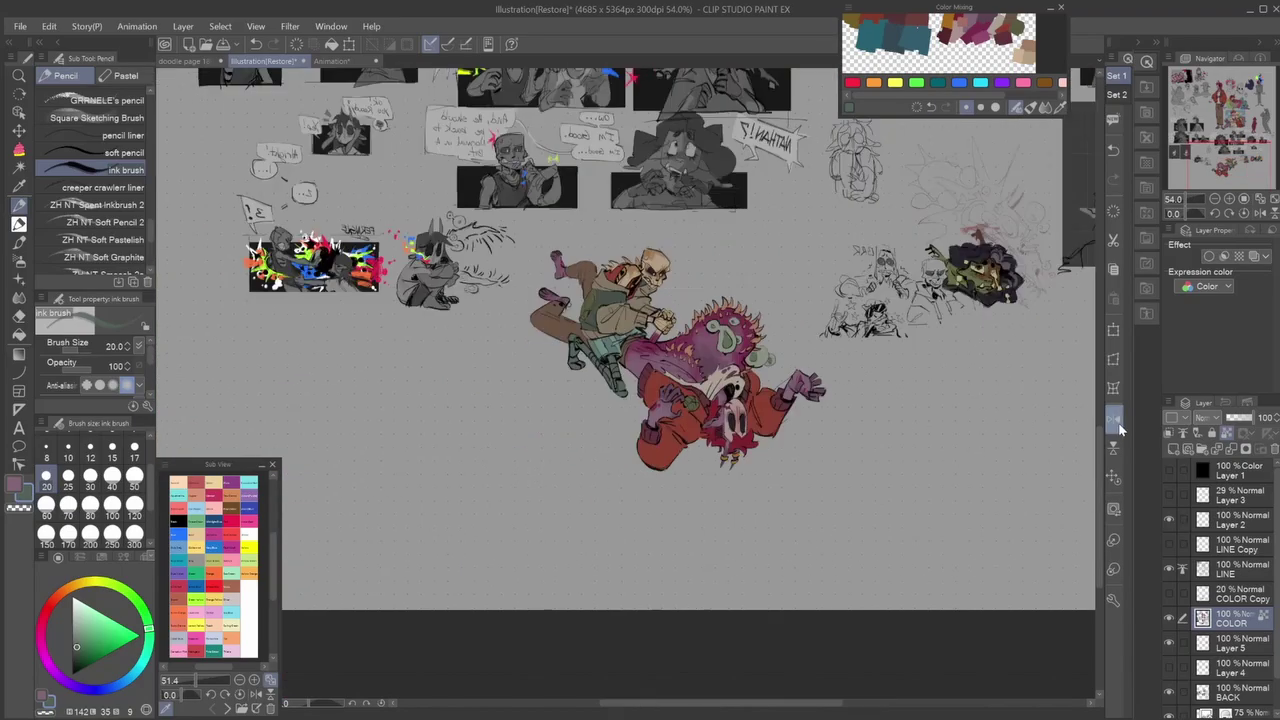
key("h")
scroll(533, 510, "up", 5)
scroll(560, 470, "down", 5)
scroll(604, 422, "up", 5)
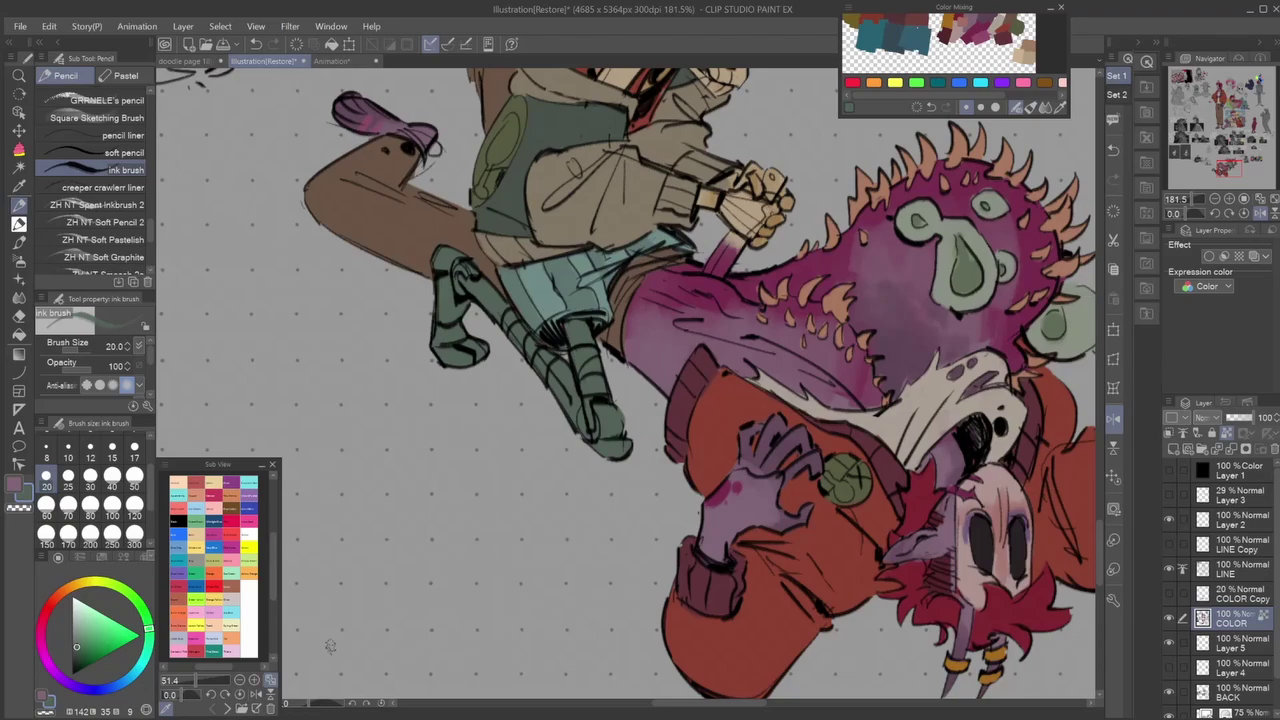
Paint the toe caps and knee cap of the bald character's green legs golden orange.
scroll(598, 410, "up", 3)
left_click_drag(606, 466, 620, 472)
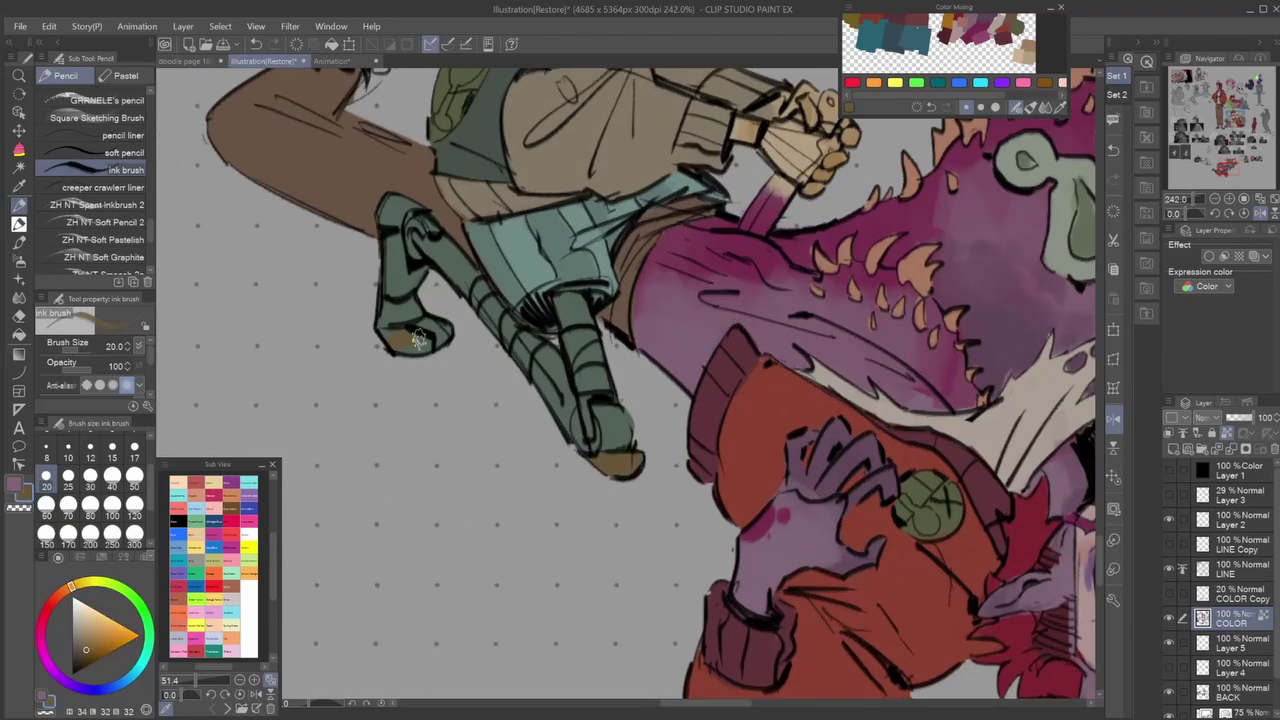
scroll(400, 205, "down", 5)
scroll(430, 320, "up", 4)
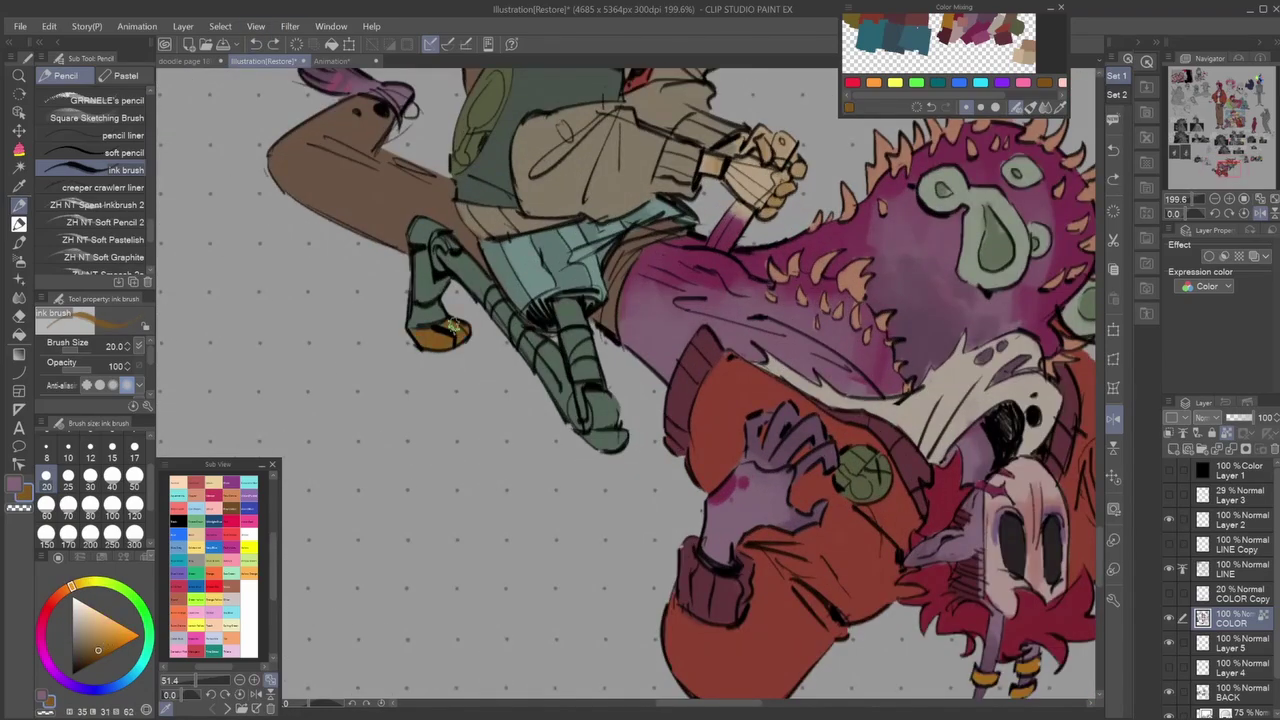
left_click(421, 236, "alt")
scroll(600, 400, "down", 5)
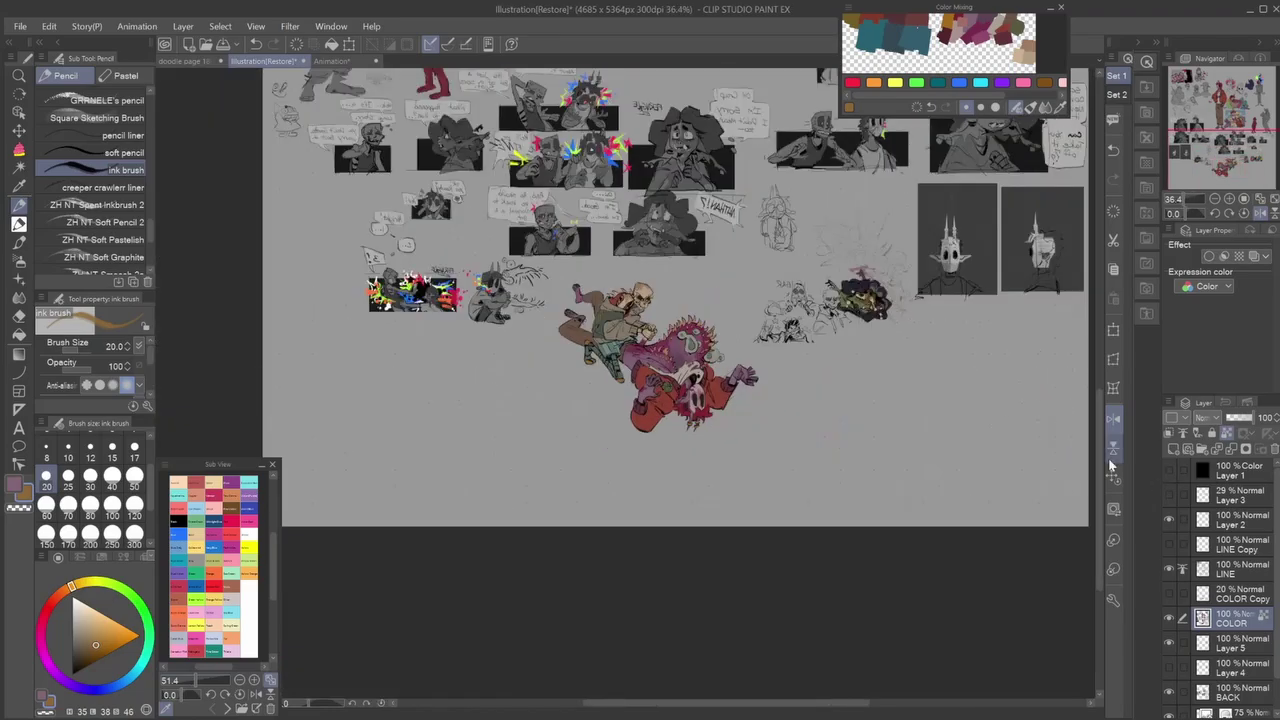
key("h")
scroll(480, 390, "up", 4)
left_click(481, 393, "alt")
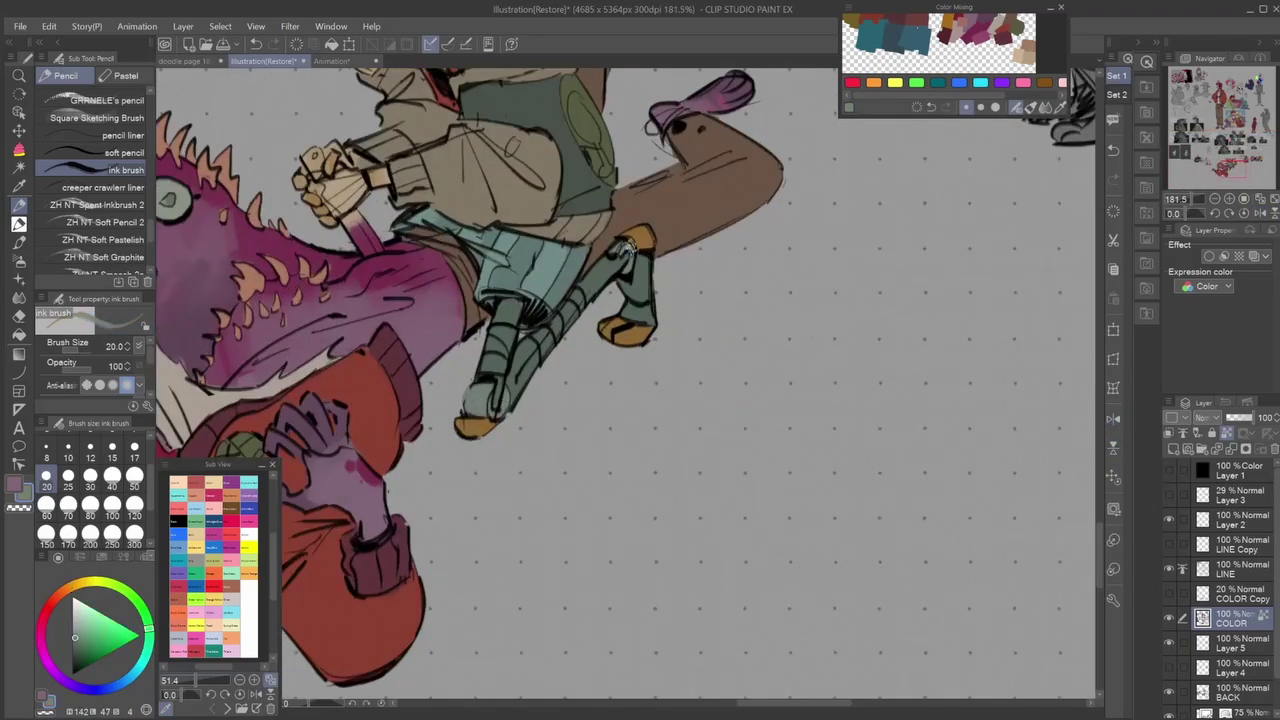
Paint near-black bands around the bald character's green legs and compare the colour layer hidden and shown.
scroll(592, 410, "up", 1)
left_click(592, 410, "alt")
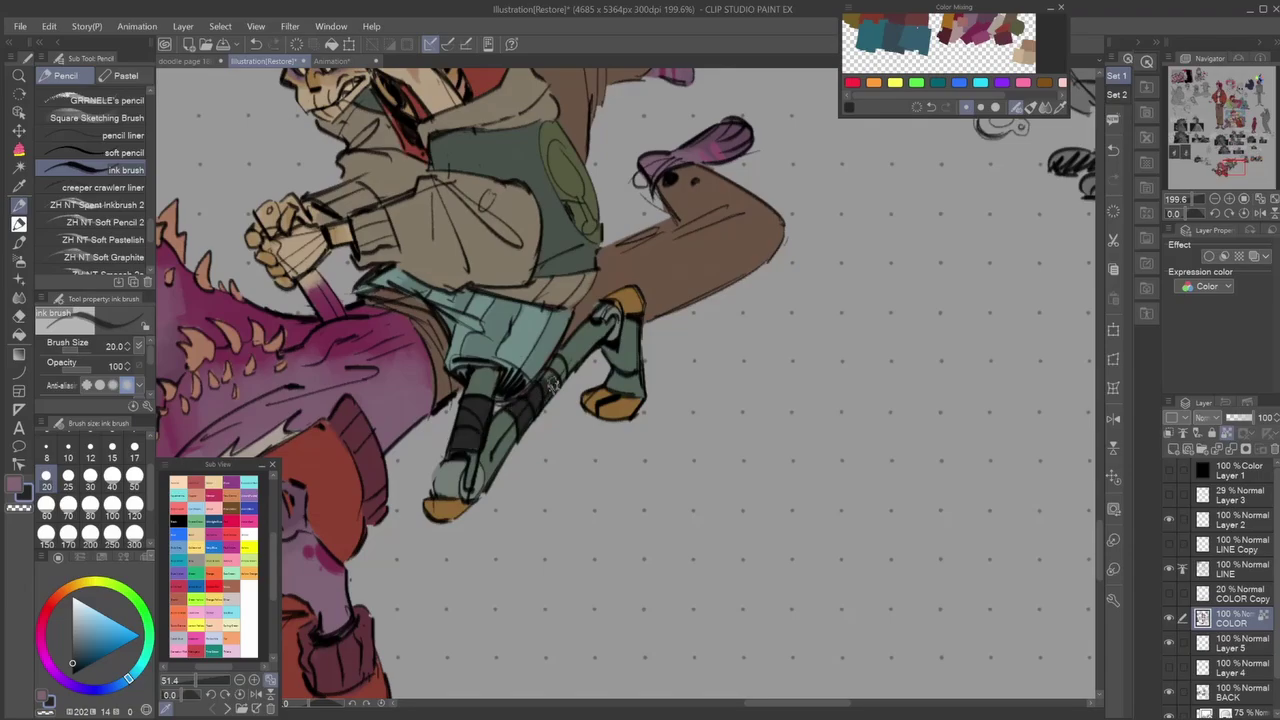
scroll(600, 400, "down", 5)
key("h")
left_click(1169, 617)
left_click(1169, 617)
scroll(560, 380, "up", 8)
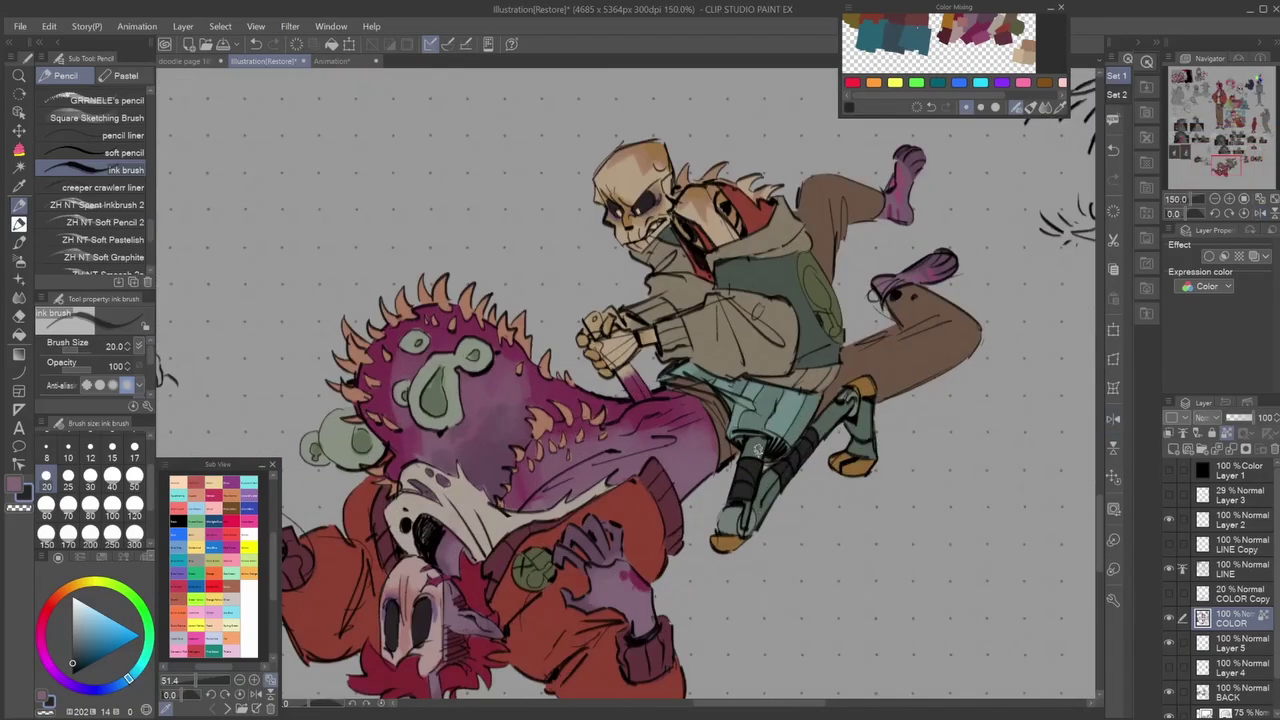
Paint the knife's handle maroon and its blade grey-teal, then touch up the gripping fingers with the sampled skin tan.
left_click(560, 380, "alt")
scroll(557, 382, "up", 2)
left_click_drag(462, 255, 485, 290)
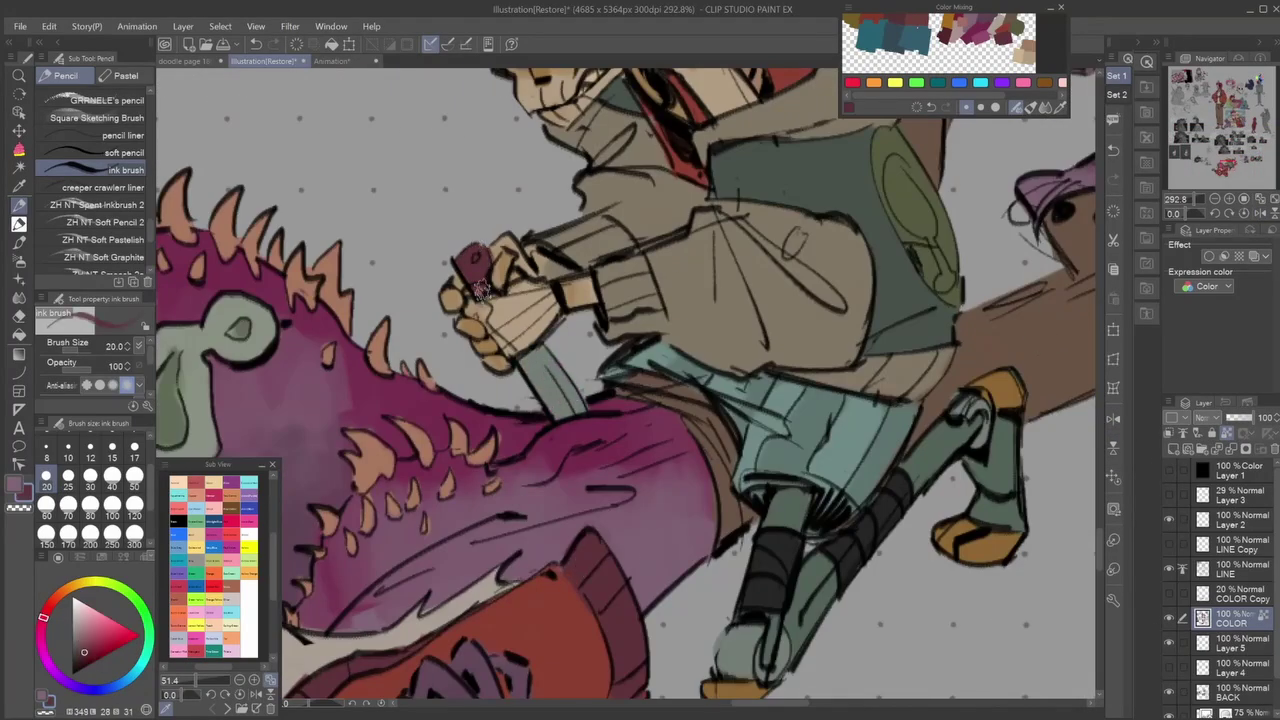
left_click(482, 290, "alt")
scroll(482, 290, "down", 6)
scroll(600, 320, "up", 5)
scroll(625, 385, "down", 4)
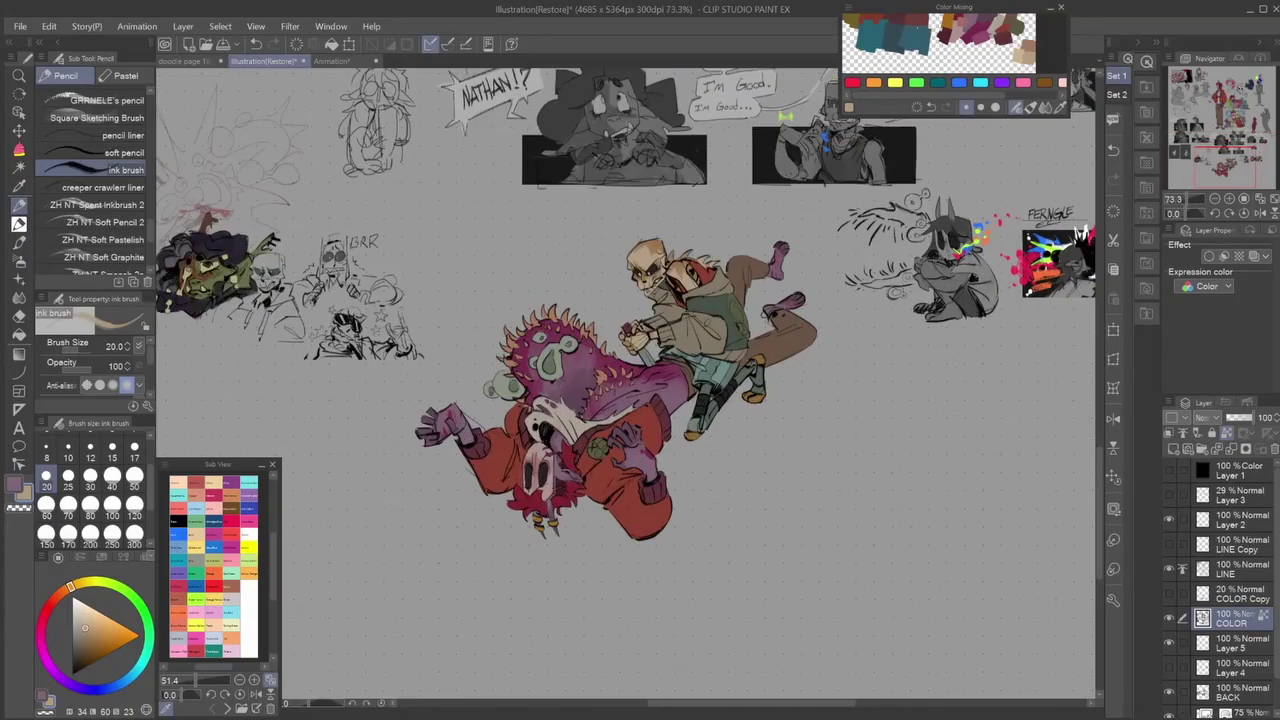
Add a layer named EXTRA above the line art and paint teal tears at the bald character's eyes at brush size 8.
left_click(1252, 570)
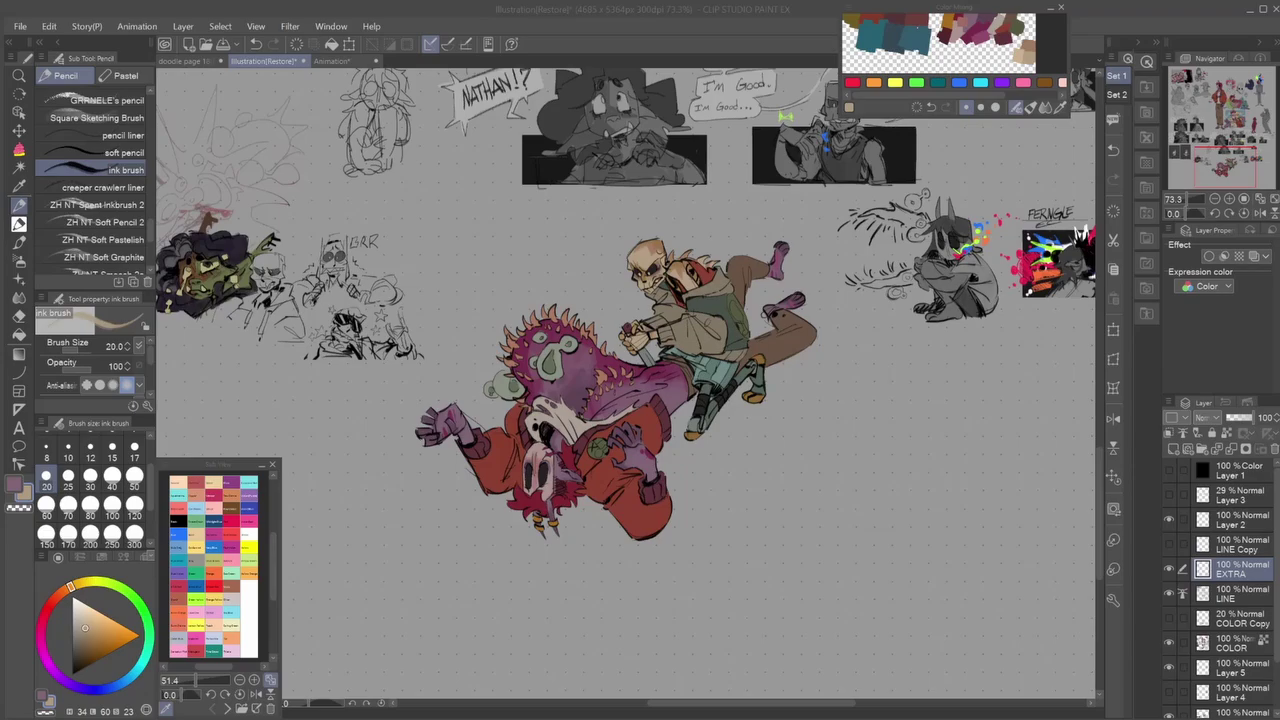
scroll(665, 281, "up", 5)
left_click(46, 457)
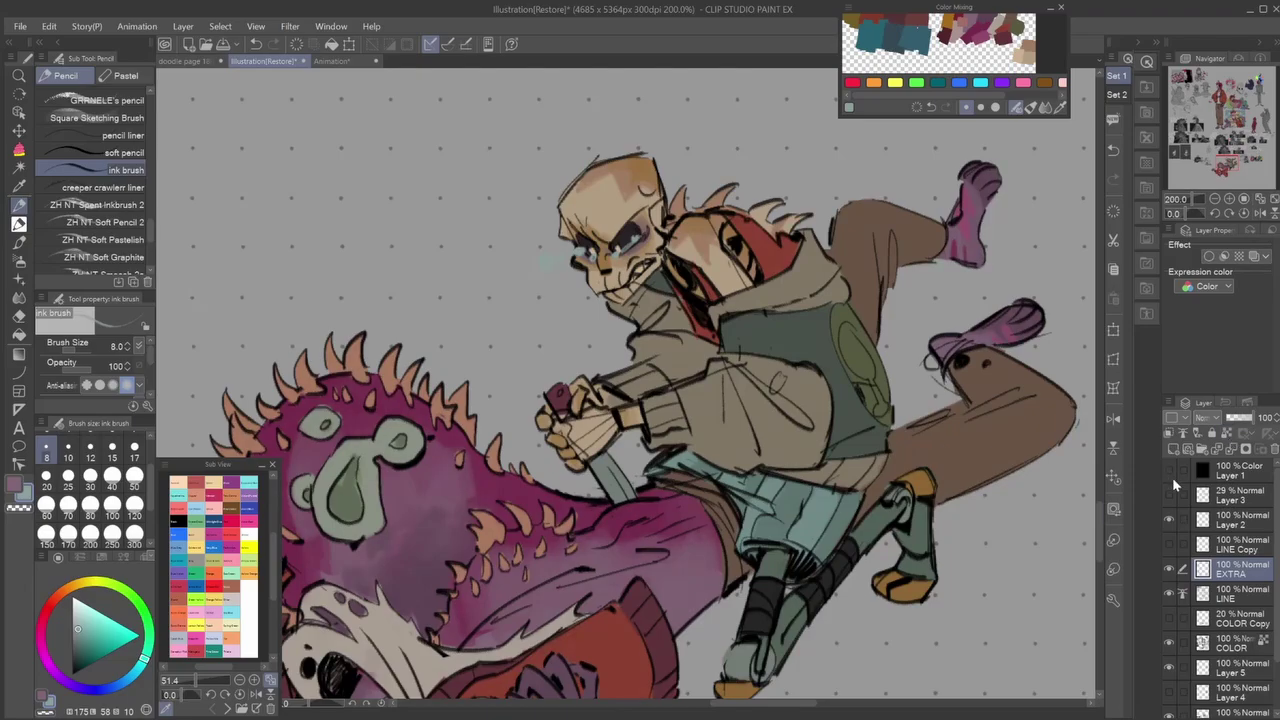
Recolour the tears a brighter pale teal with the ink brush at size 120, undoing the last stroke.
left_click(134, 516)
scroll(625, 380, "down", 2)
scroll(625, 380, "up", 2)
left_click_drag(525, 268, 556, 252)
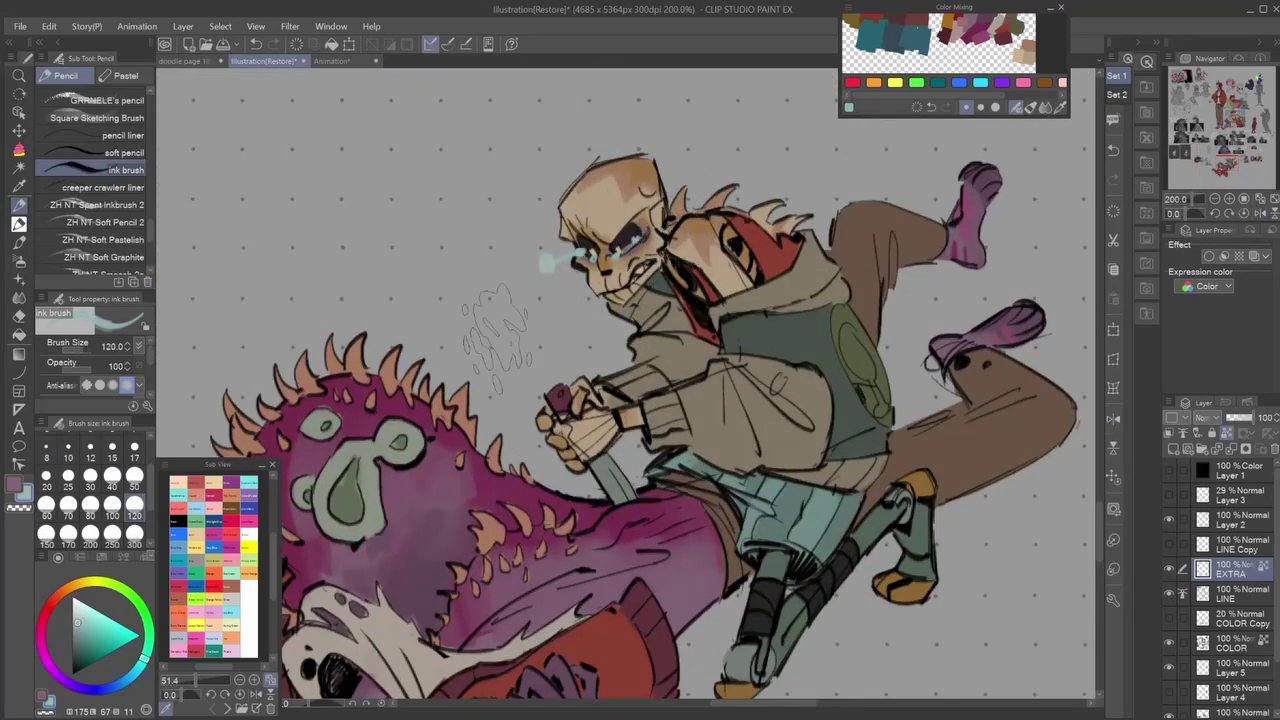
scroll(540, 300, "up", 2)
key("ctrl+z")
Scatter pale teal teardrops around the bald character's head and chest with the ink brush at size 8.
left_click(46, 457)
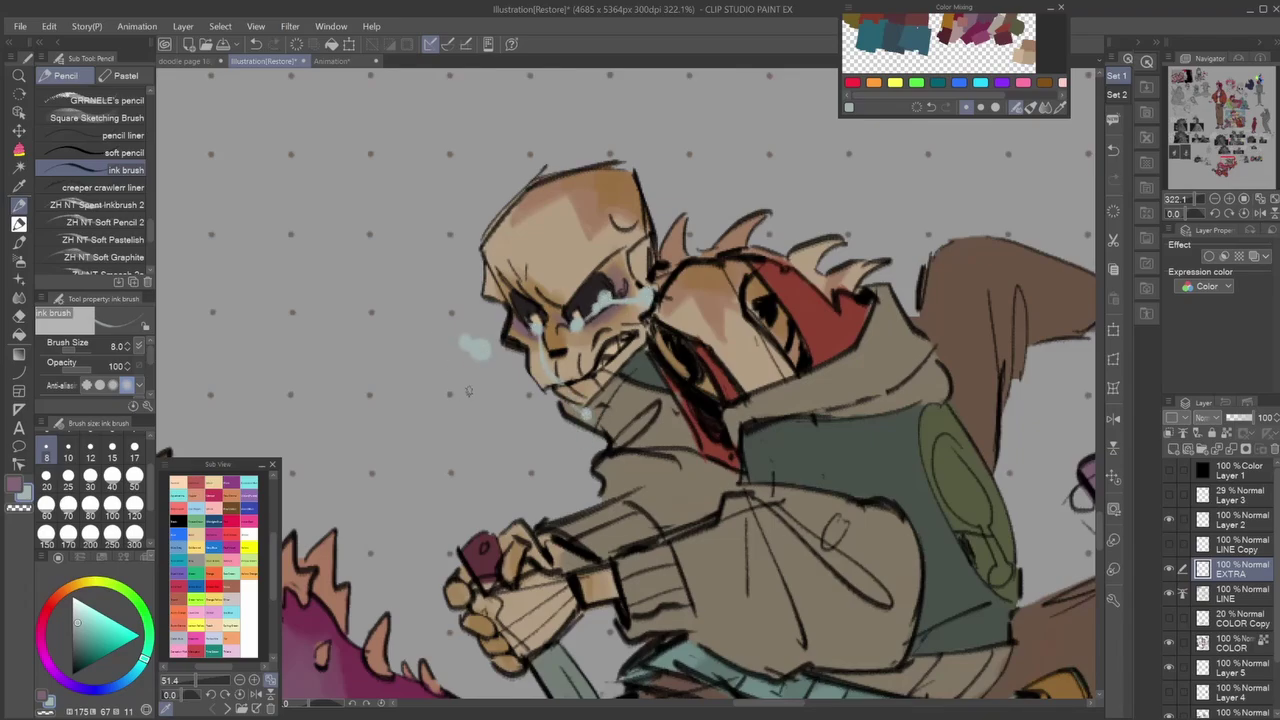
left_click(405, 305)
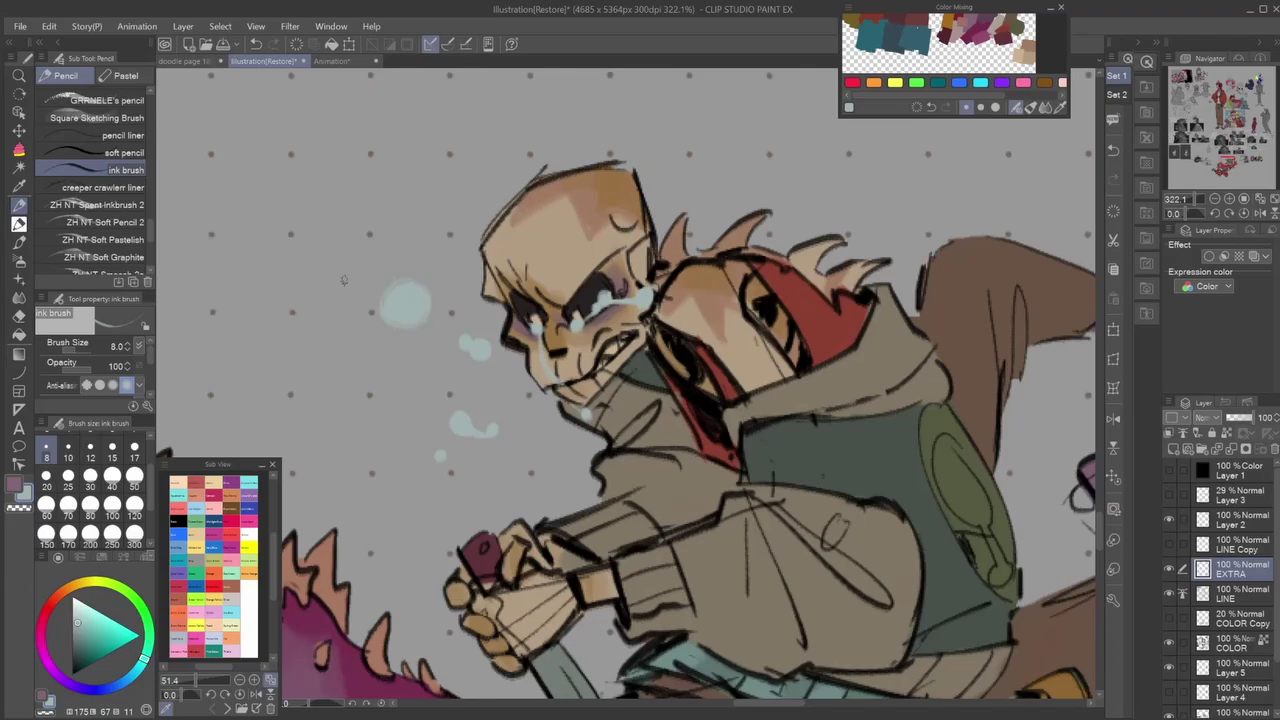
left_click(676, 422)
Examine the tears and the overall colouring of the fight scene close up, from afar and mirrored.
scroll(784, 147, "down", 3)
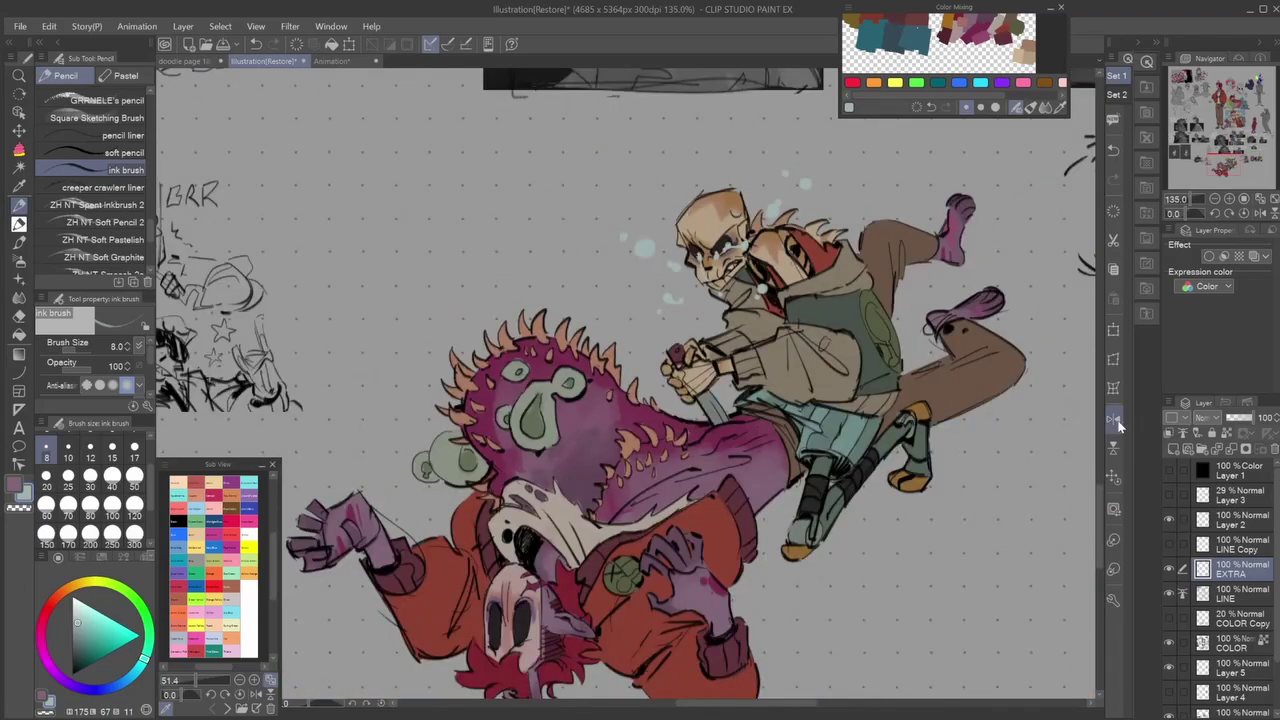
scroll(537, 265, "up", 3)
key("h")
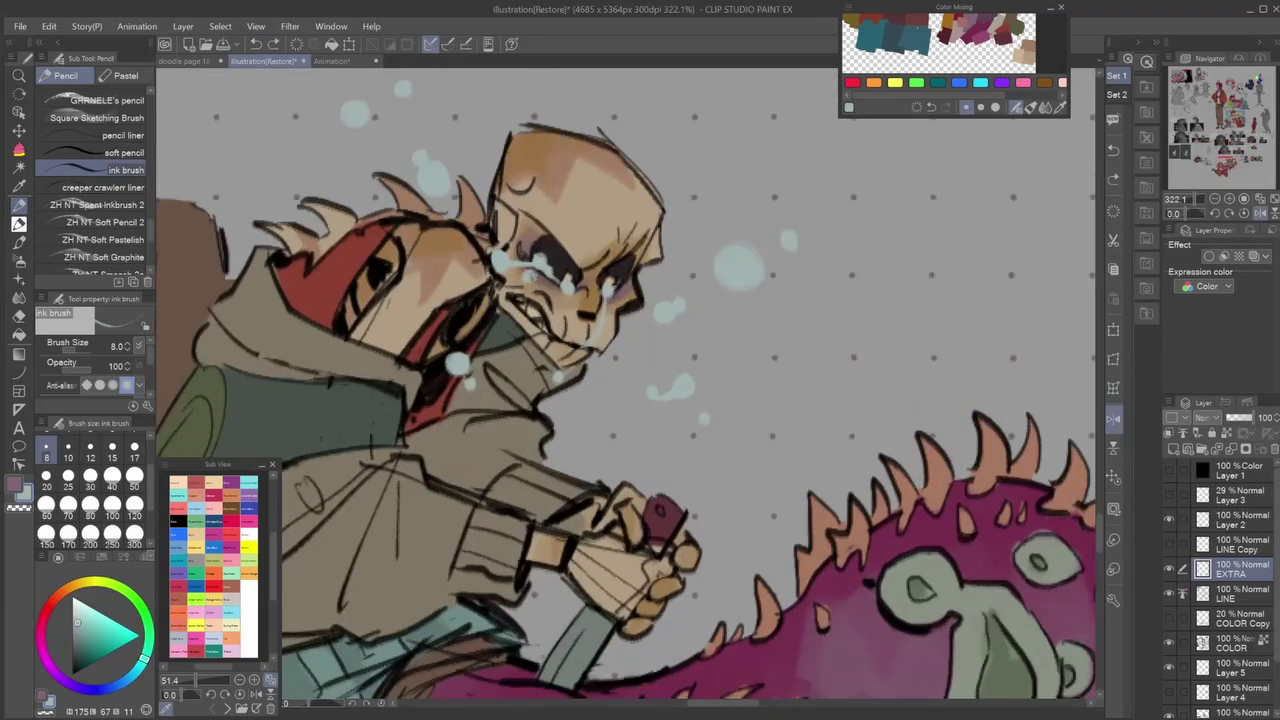
key("h")
scroll(520, 380, "down", 3)
scroll(485, 278, "up", 3)
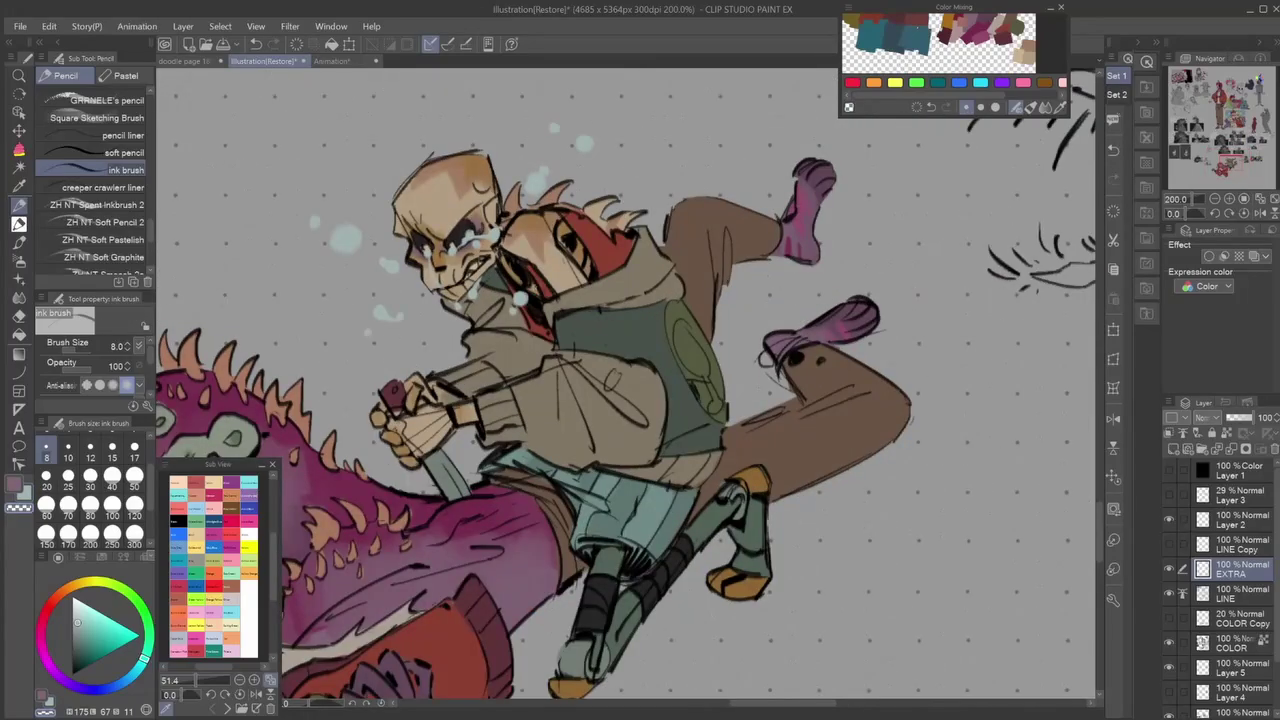
scroll(533, 301, "down", 2)
scroll(420, 265, "up", 2)
scroll(420, 265, "down", 4)
scroll(600, 300, "up", 3)
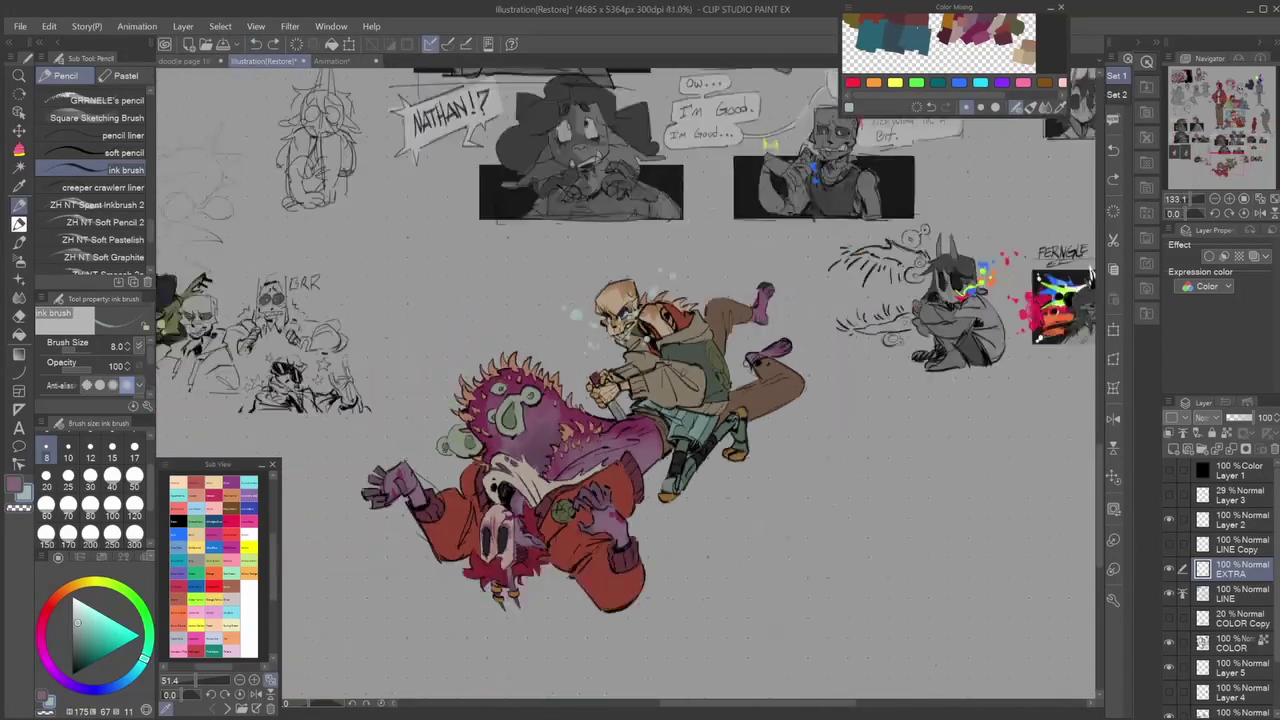
Paint dark red blood across the creature's face and at the stab wound with the ink brush at size 17, plus a few drops beside its head.
left_click_drag(115, 632, 109, 653)
left_click(134, 450)
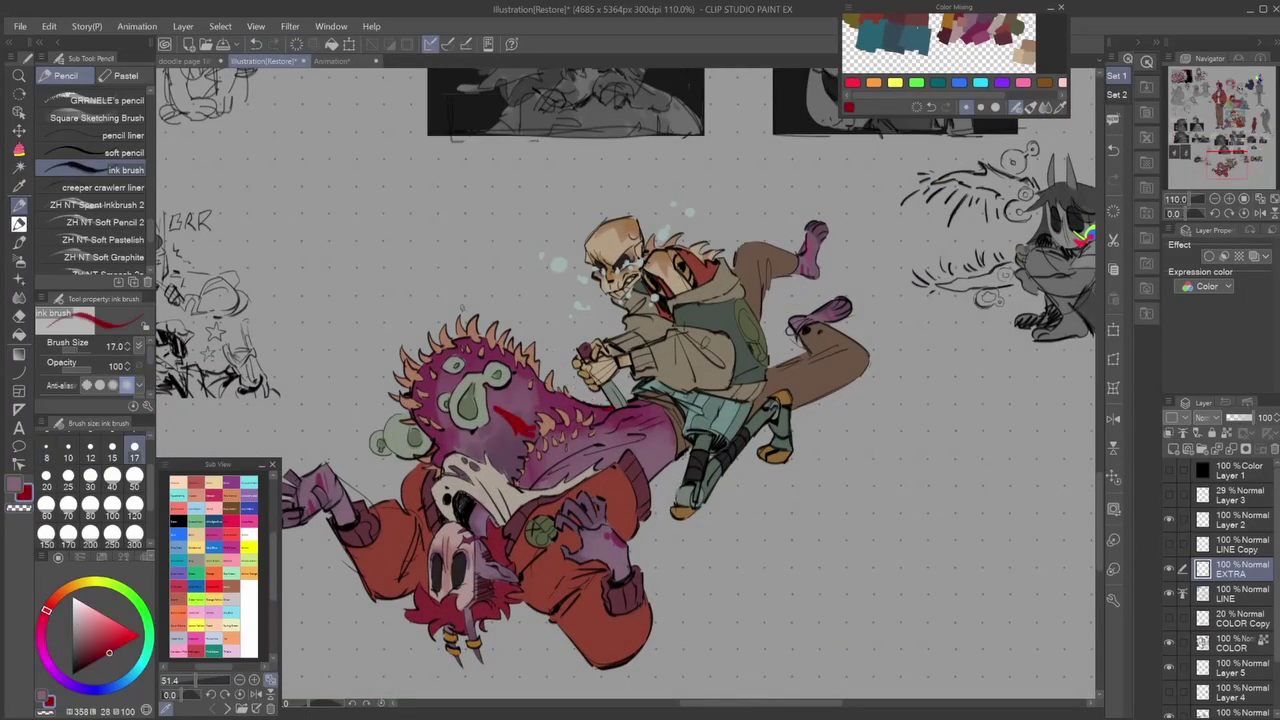
left_click_drag(447, 367, 519, 424)
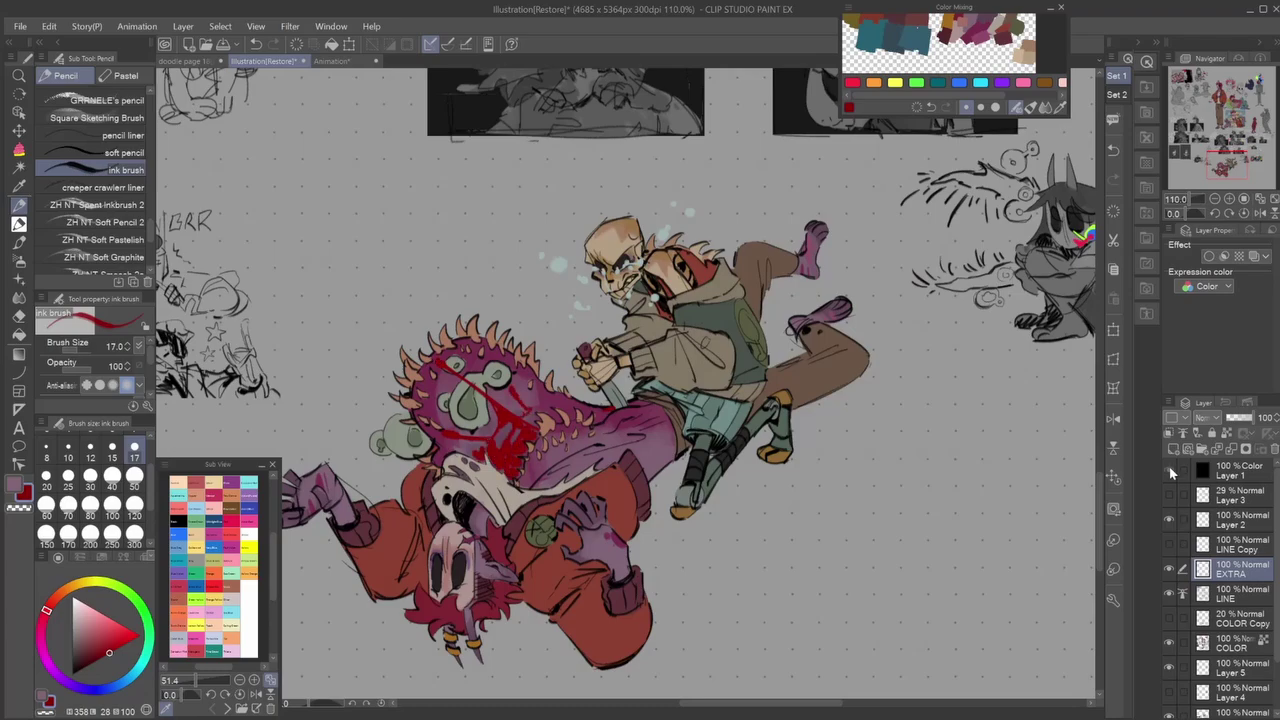
scroll(480, 320, "down", 2)
scroll(480, 320, "up", 4)
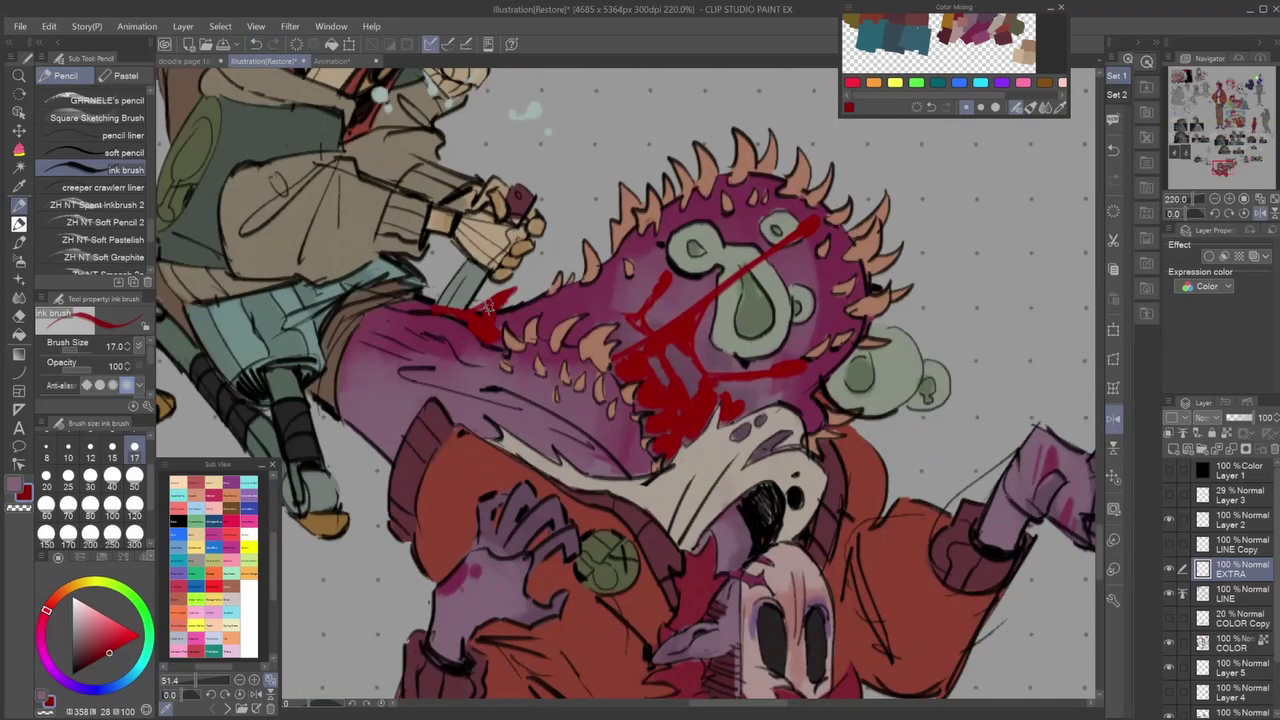
mouse_move(487, 308)
left_mouse_down()
mouse_move(594, 319)
mouse_move(641, 342)
left_mouse_up()
key("h")
scroll(626, 386, "down", 3)
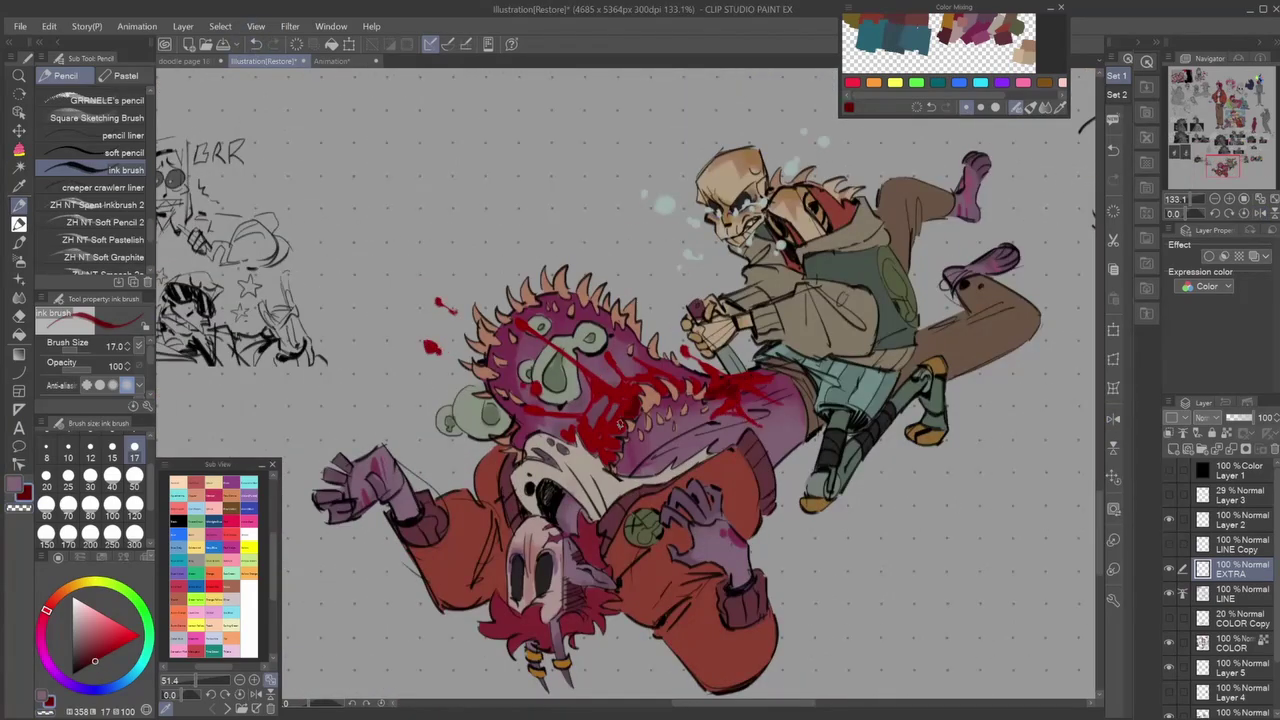
Lock the EXTRA layer's transparent pixels and shade the blood a darker red with the creeper crawlerr liner at size 50.
key("period")
key("h")
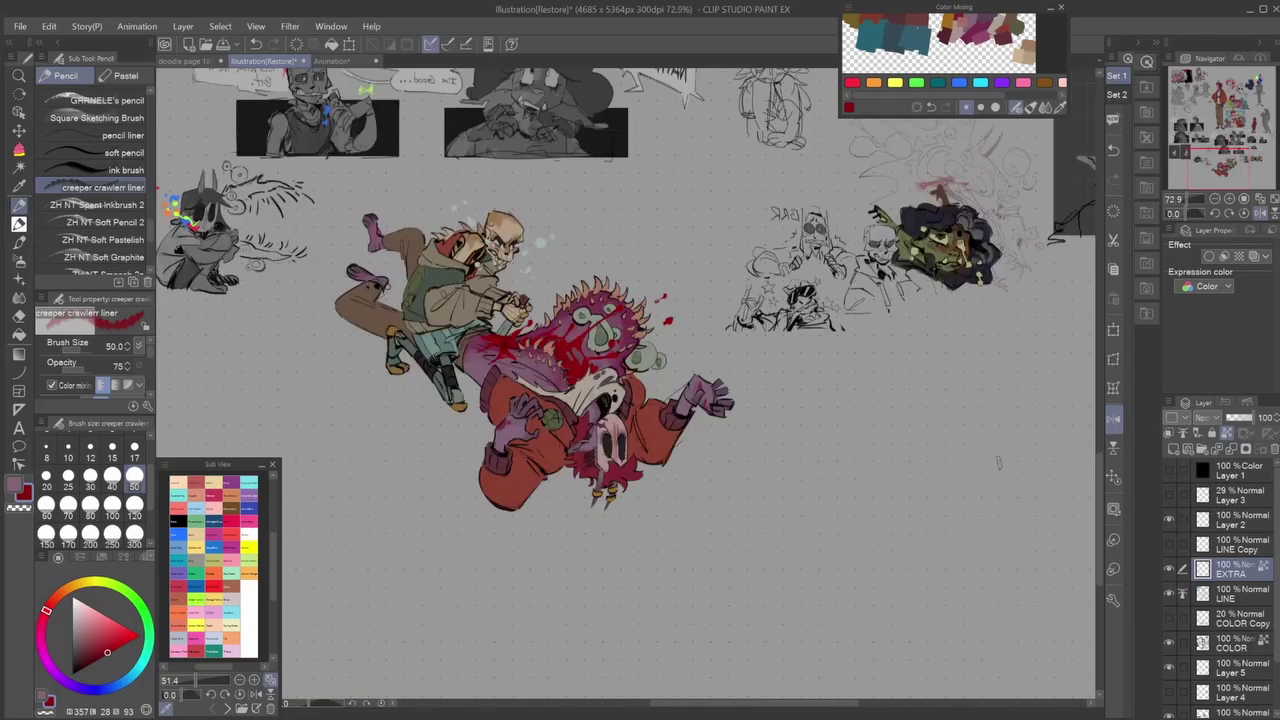
scroll(641, 374, "up", 2)
key("comma")
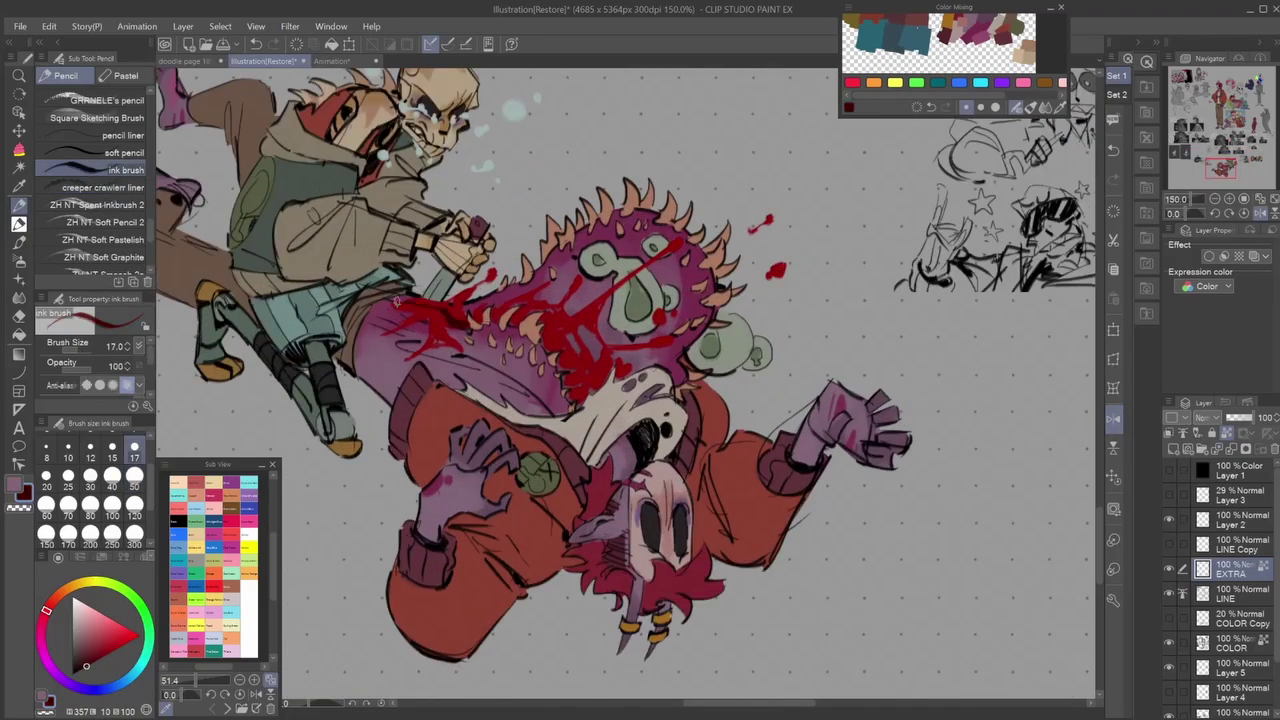
Refine and extend the blood splatter along the creature's neck with the ink brush at size 17.
scroll(638, 372, "down", 5)
key("h")
scroll(638, 372, "up", 4)
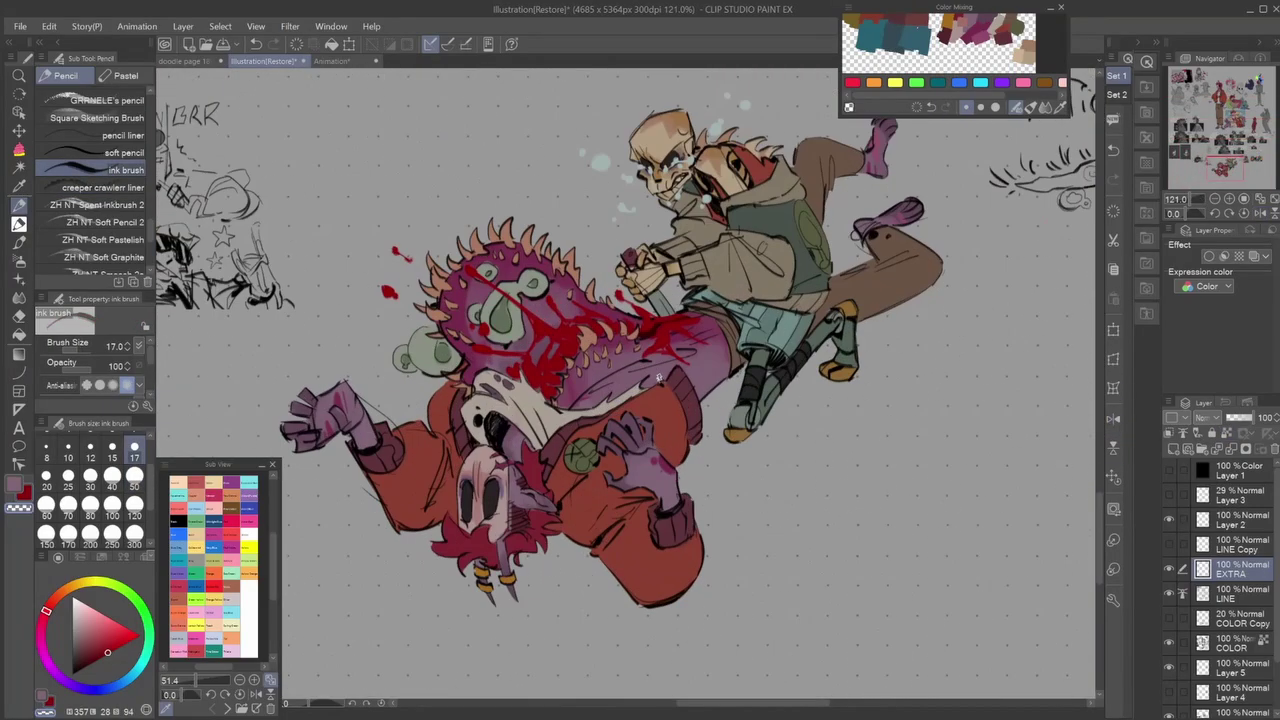
scroll(636, 342, "down", 4)
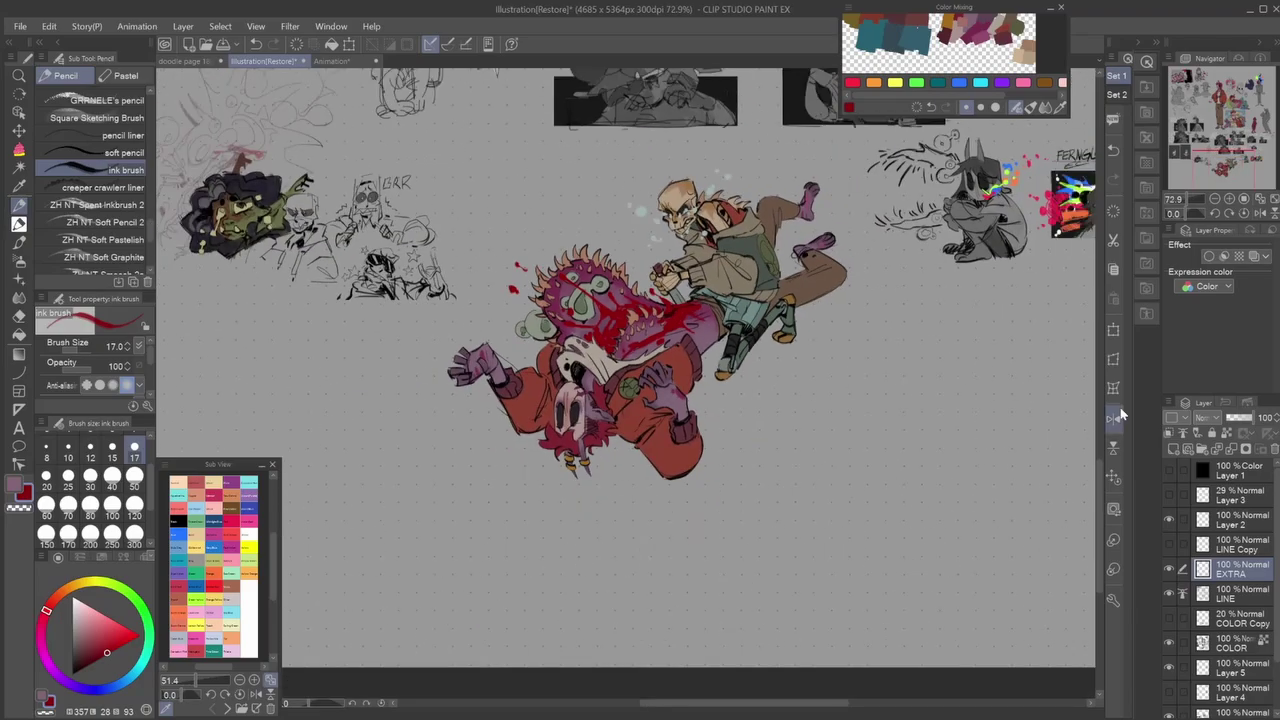
key("h")
scroll(636, 342, "up", 5)
scroll(636, 342, "down", 5)
scroll(640, 380, "down", 3)
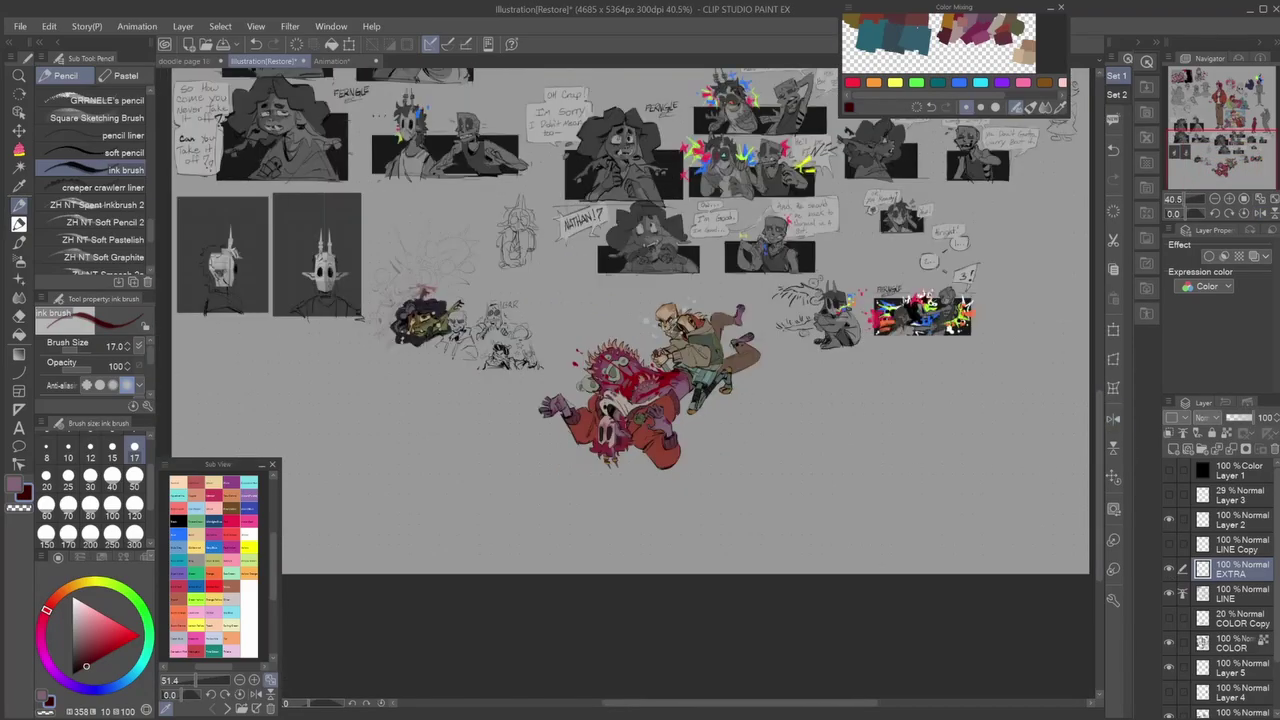
Sample a pale green and add small highlights to the creature's bulging green eyes with the ink brush at size 17.
scroll(462, 355, "up", 8)
left_click(462, 355, "alt")
scroll(553, 240, "down", 4)
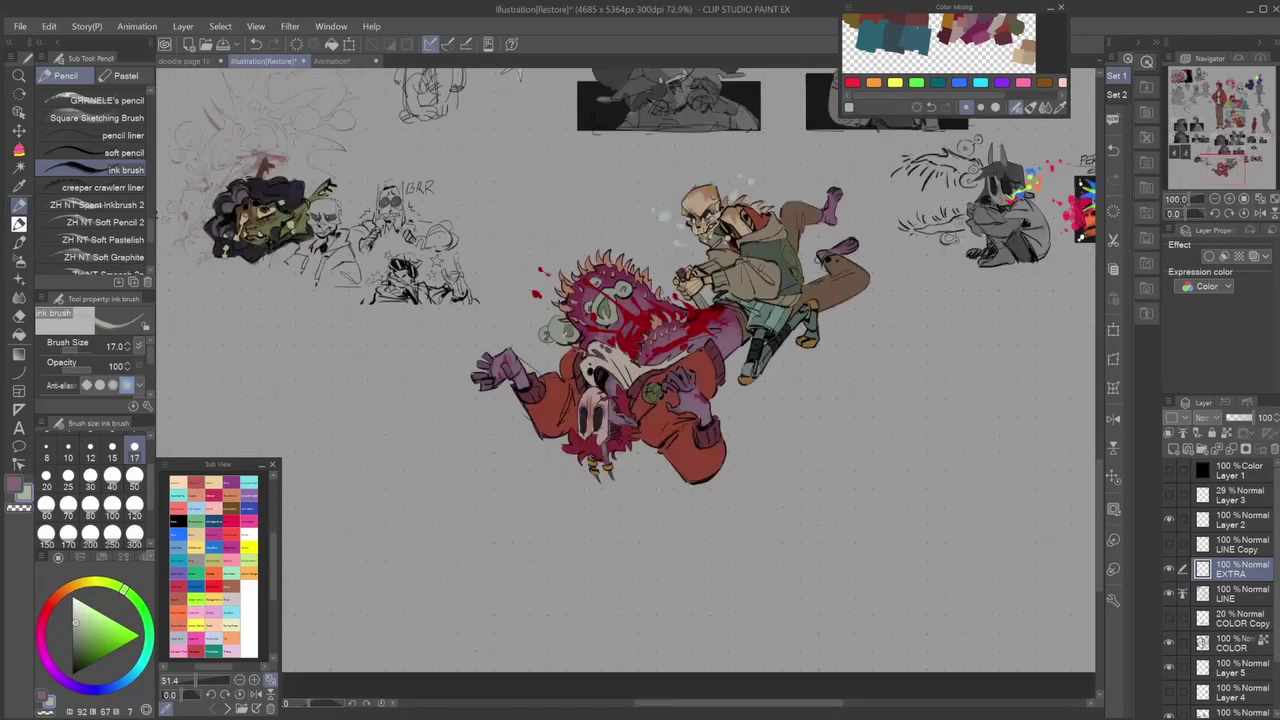
scroll(614, 285, "up", 3)
scroll(618, 357, "down", 4)
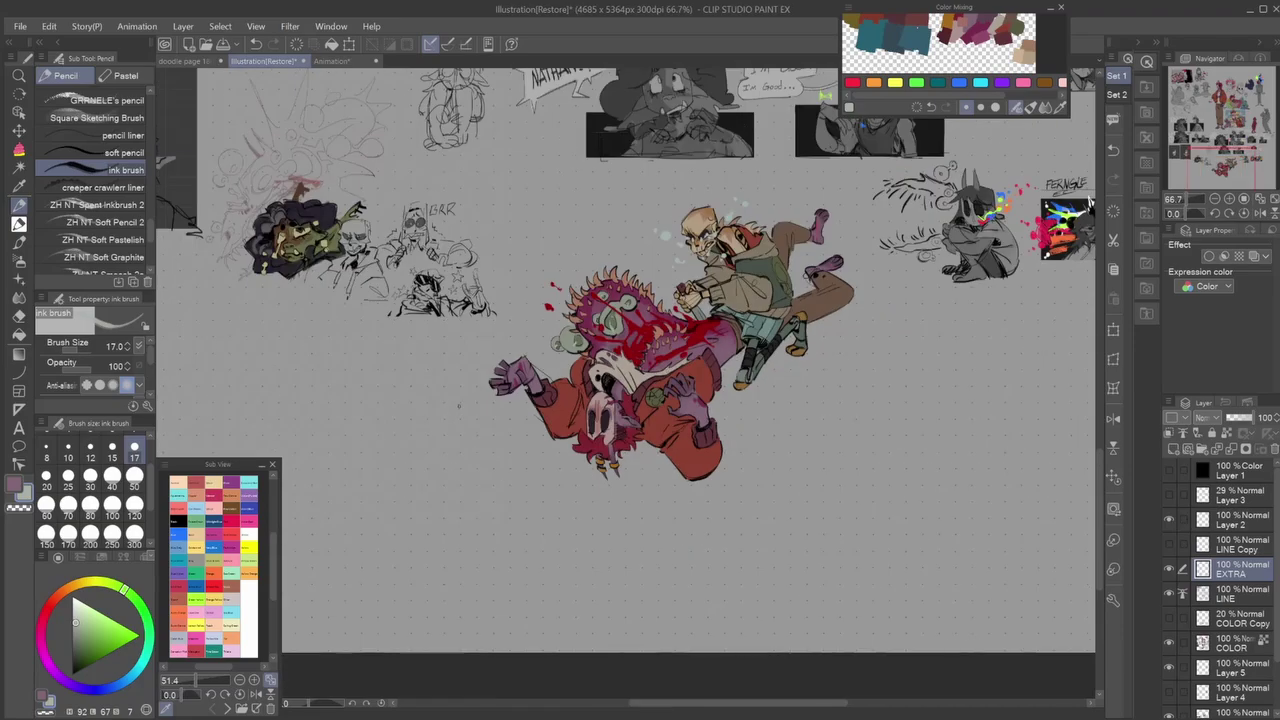
scroll(618, 357, "up", 4)
Outline a lime-green spiky burst above the creature on a new layer with the pencil liner at size 8, moving that layer below COLOR.
key("ctrl+shift+n")
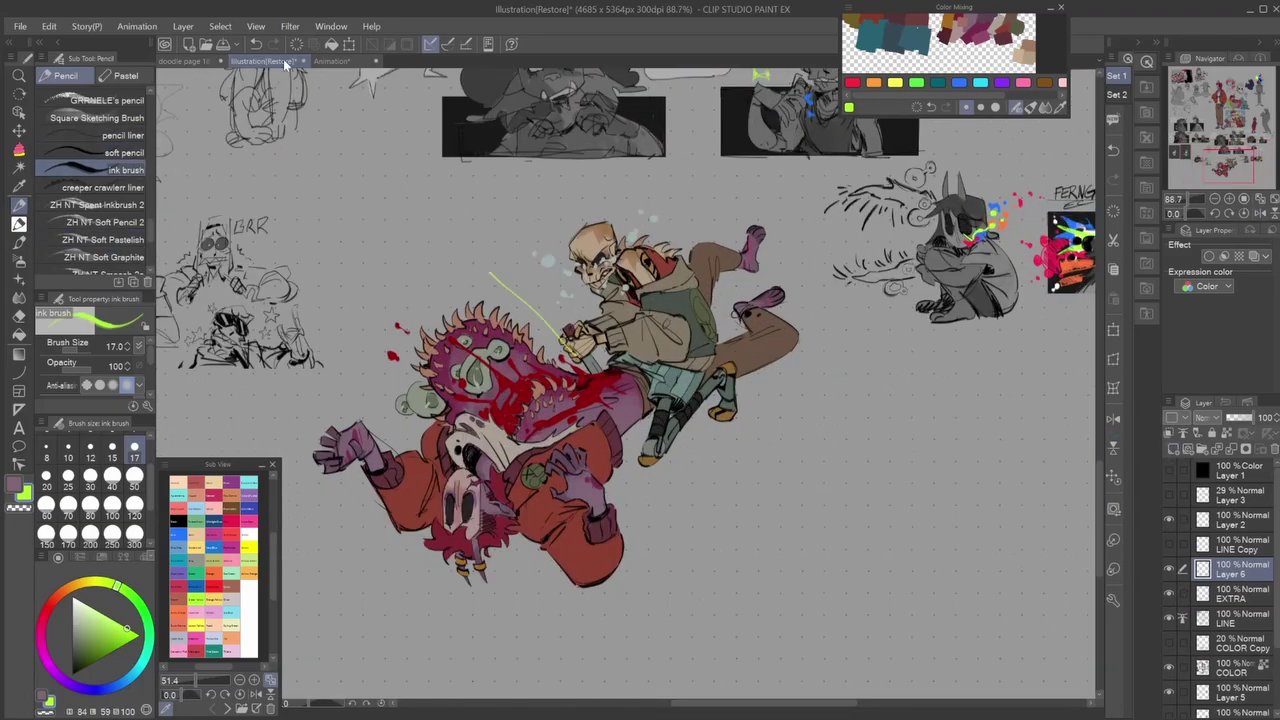
key("p")
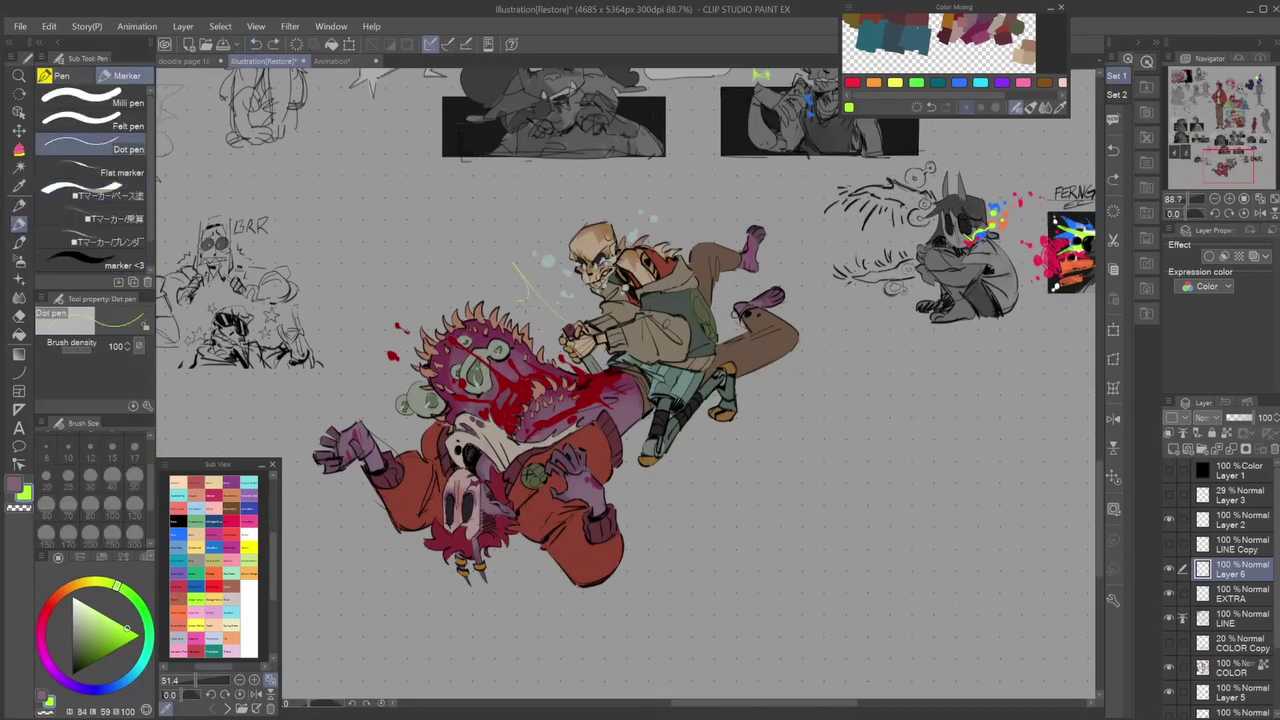
key("p")
left_click_drag(515, 271, 572, 336)
scroll(560, 310, "up", 4)
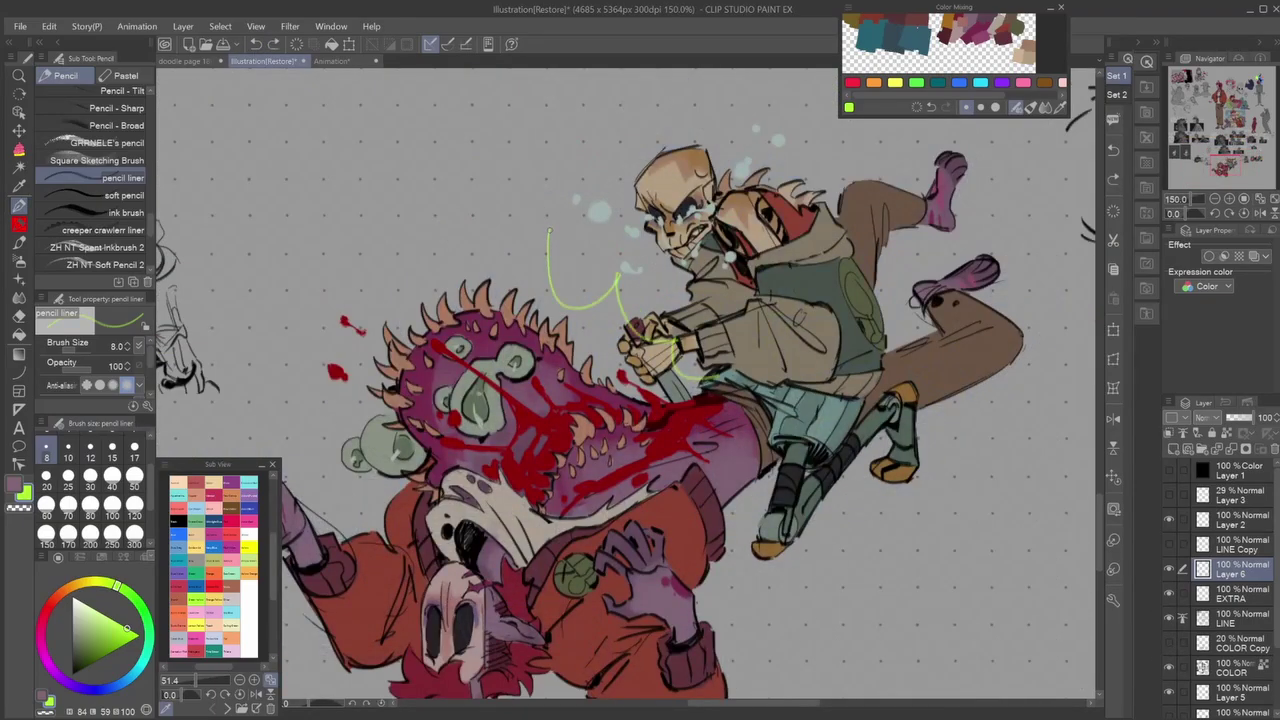
mouse_move(548, 232)
left_mouse_down()
mouse_move(438, 272)
mouse_move(455, 323)
left_mouse_up()
left_click_drag(1240, 665, 1240, 665)
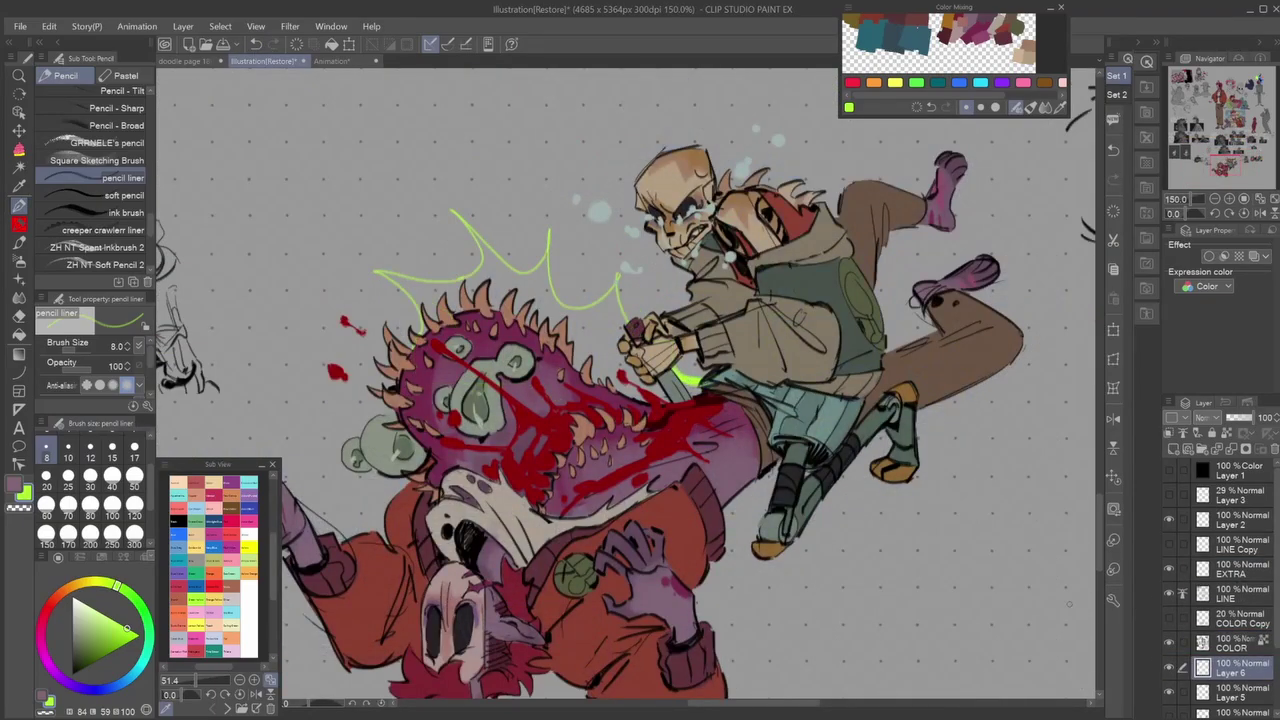
Fill the spiky burst above the creature with lime green using the enclosed-area fill tool.
key("m")
left_click(1113, 418)
left_click(1113, 418)
scroll(620, 380, "up", 5)
Outline a bright blue spiky burst behind the lime one with the pencil liner at size 8 and hide the COLOR layer.
key("p")
left_click_drag(418, 274, 480, 296)
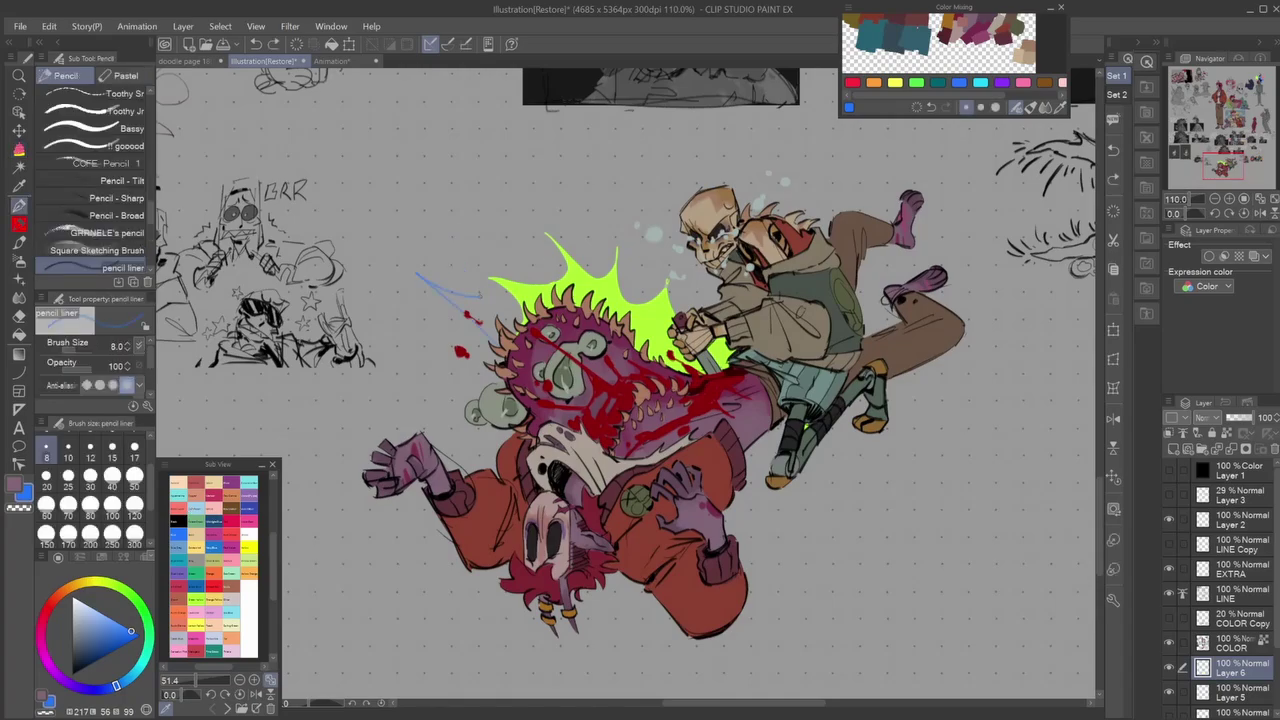
key("g")
left_click(1168, 643)
key("p")
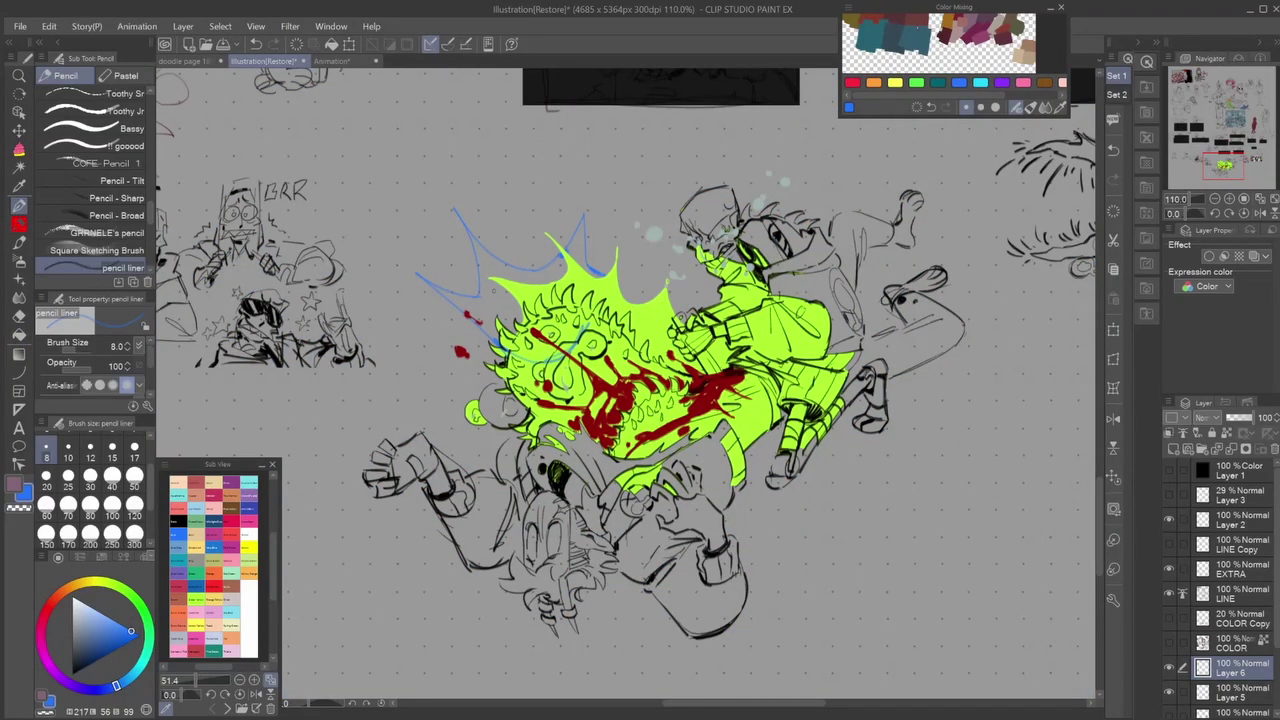
Fill the blue burst and its separate spike beside the lime shape, undoing the first fill attempt.
key("g")
left_click(493, 289)
key("ctrl+z")
key("m")
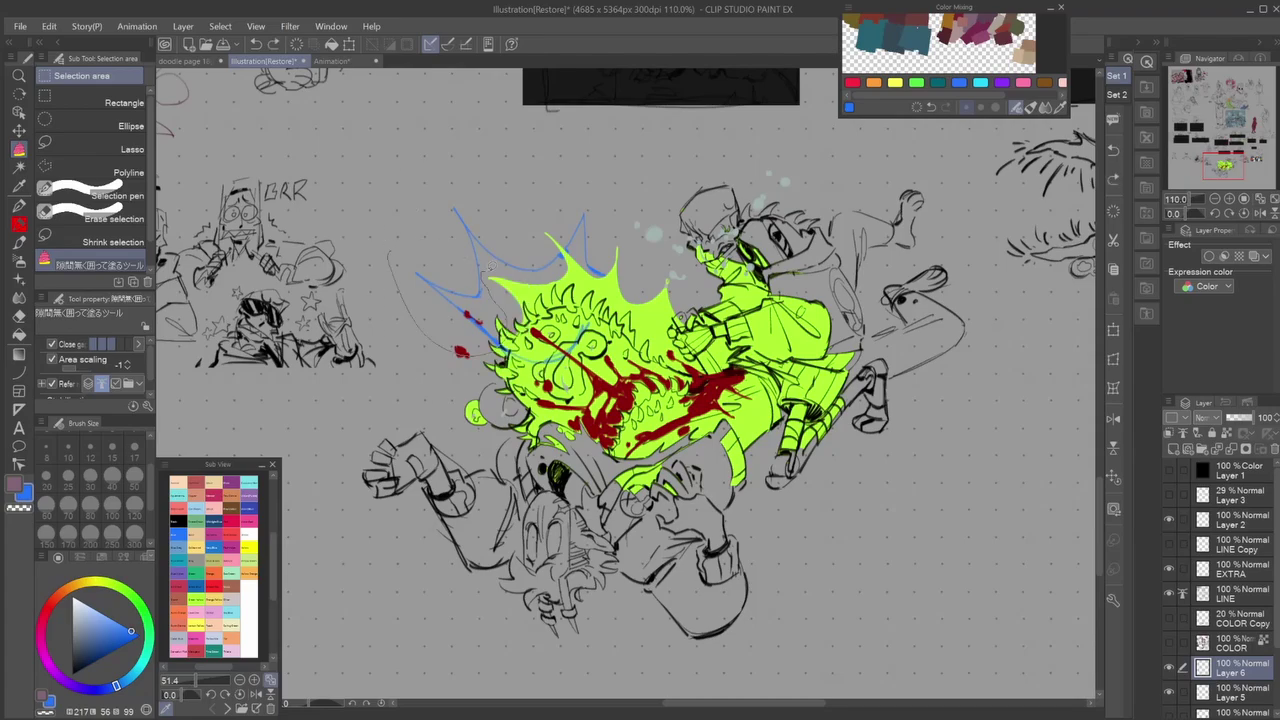
key("p")
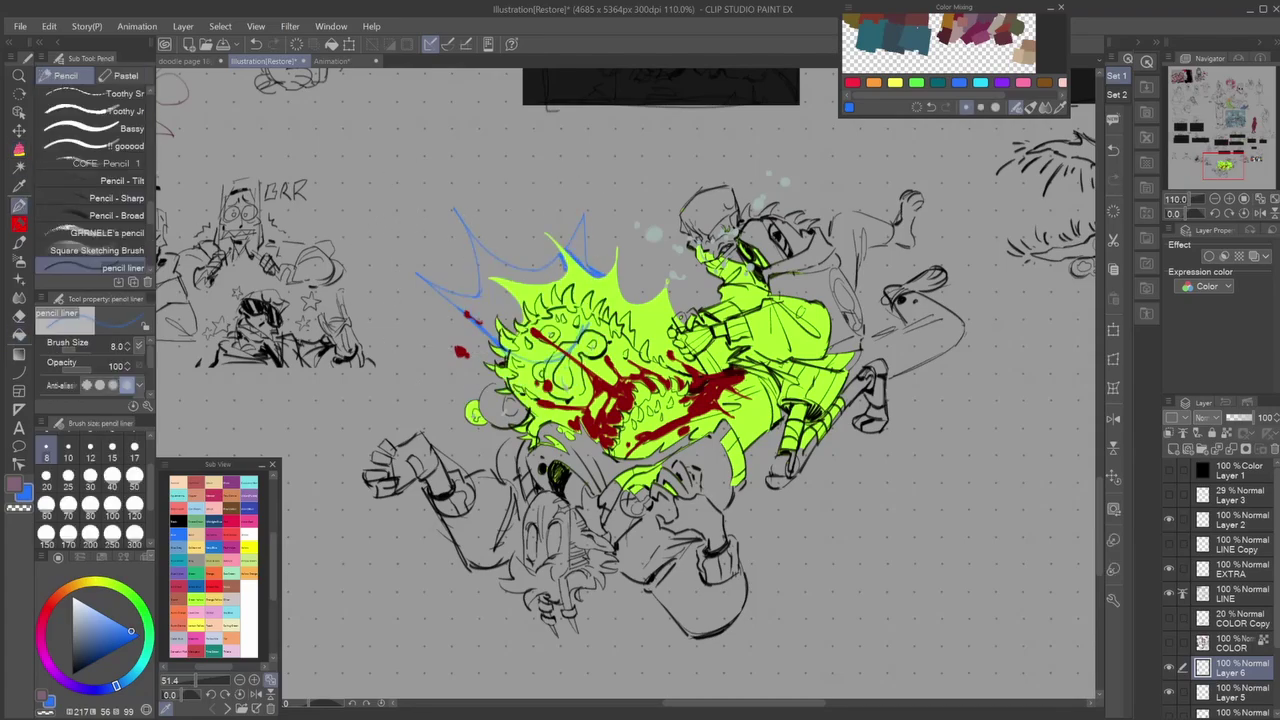
key("g")
left_click(518, 290)
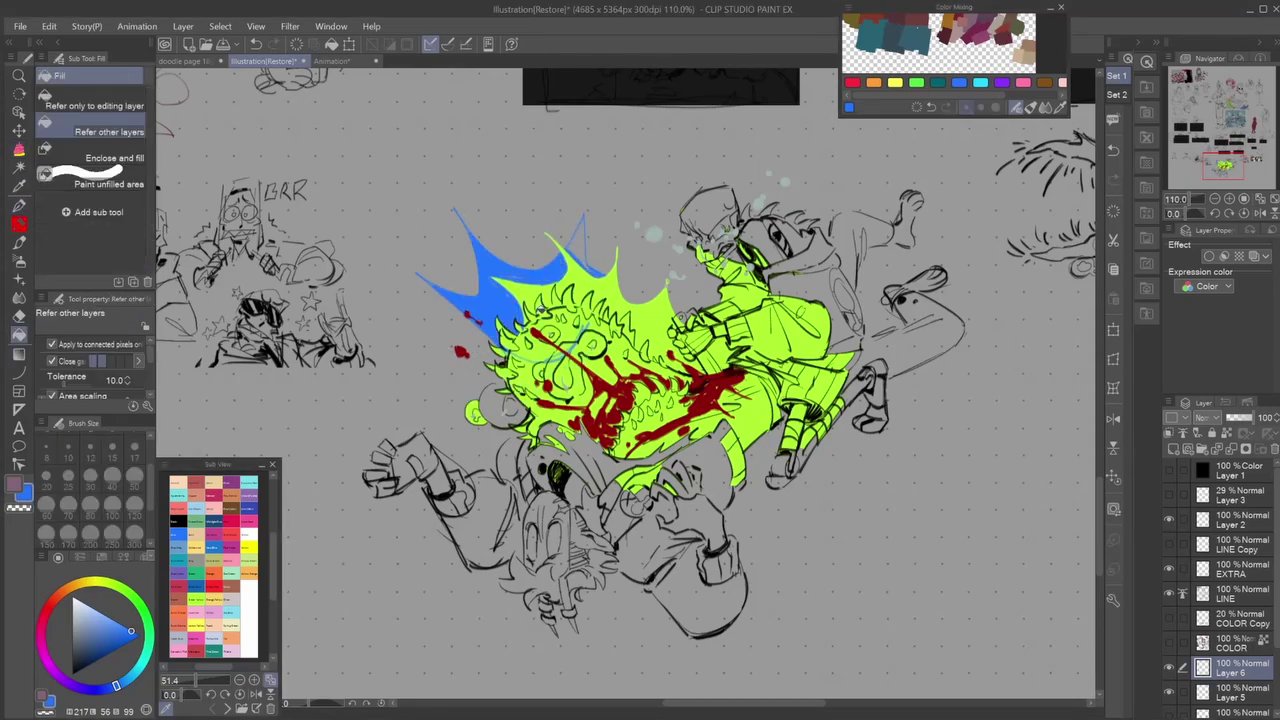
left_click(578, 240)
Draw a coral-red sunburst beside the bald character's face with the pencil liner at size 8 and fill its rays.
key("p")
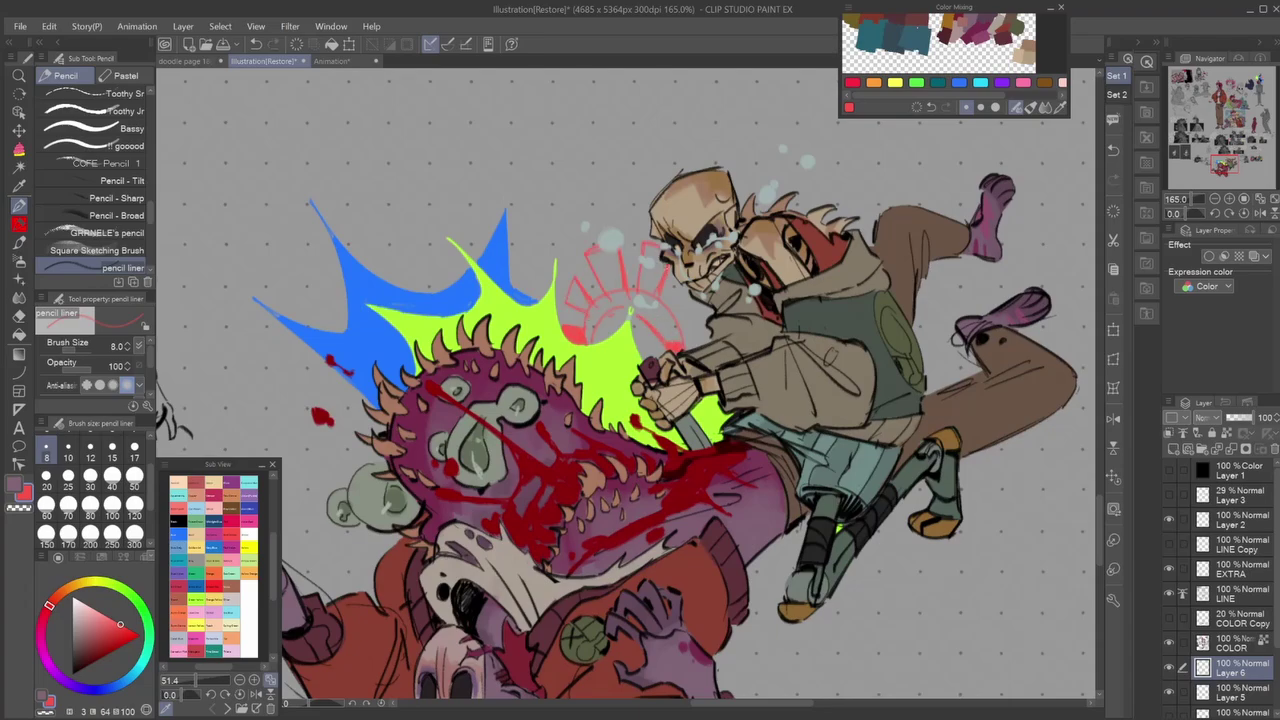
key("g")
left_click(680, 300)
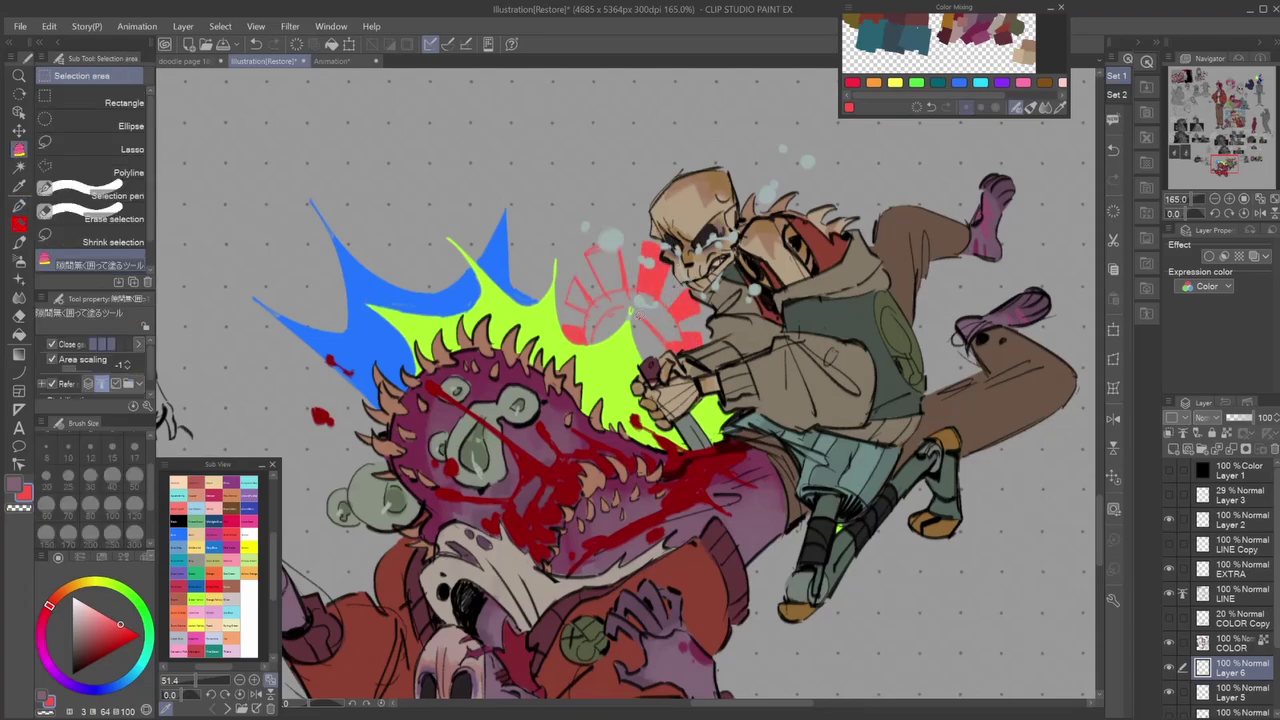
left_click(605, 268)
left_click(580, 300)
key("p")
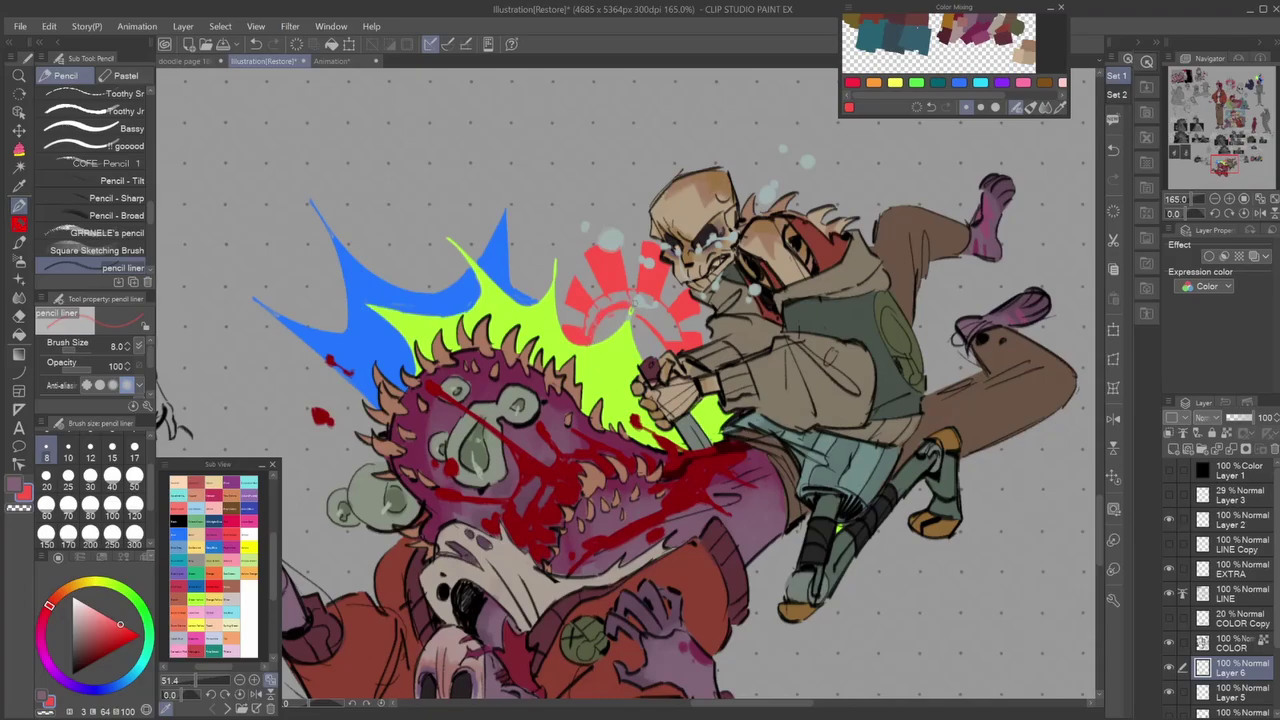
key("g")
left_click(655, 320)
Fill the sunburst's centre with yellow and check the bursts in mirrored view.
scroll(700, 325, "down", 5)
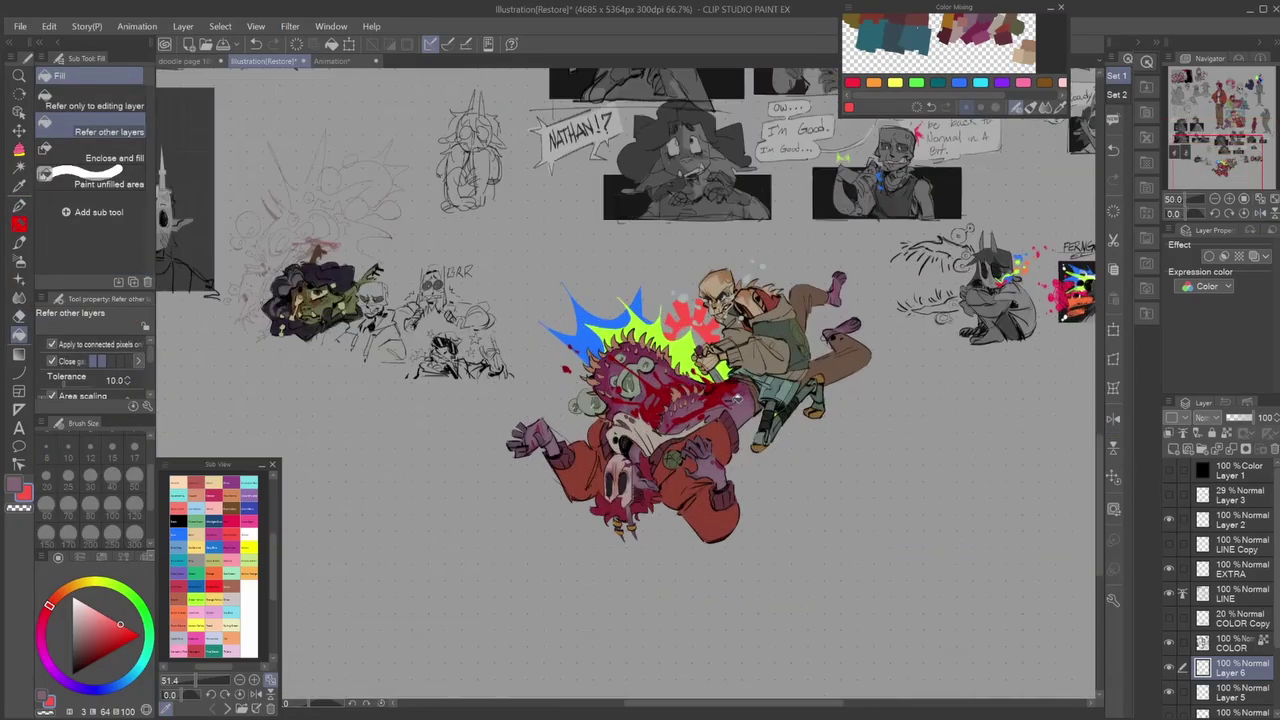
scroll(700, 340, "up", 5)
left_click(895, 82)
scroll(650, 360, "down", 5)
scroll(650, 360, "up", 3)
left_click(1113, 420)
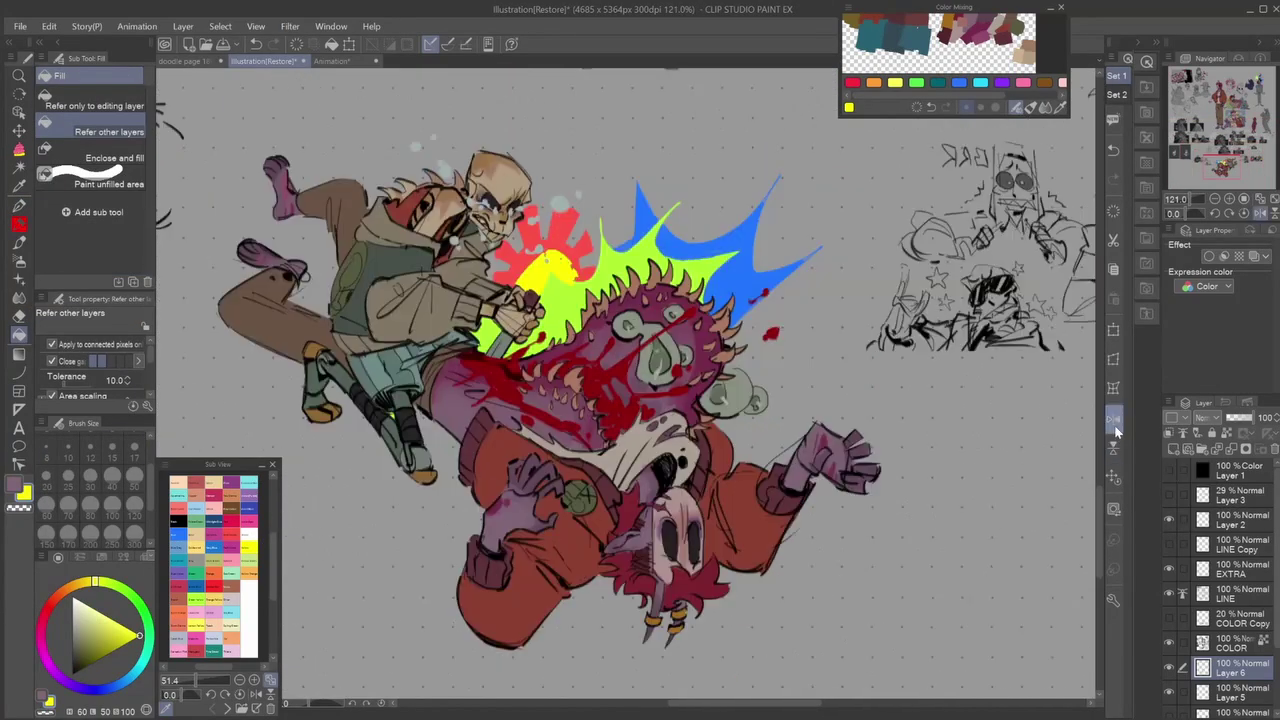
left_click(1117, 430)
Remove all the lime, blue, coral and yellow bursts from behind the characters.
scroll(661, 525, "down", 3)
key("m")
scroll(600, 400, "up", 4)
key("m")
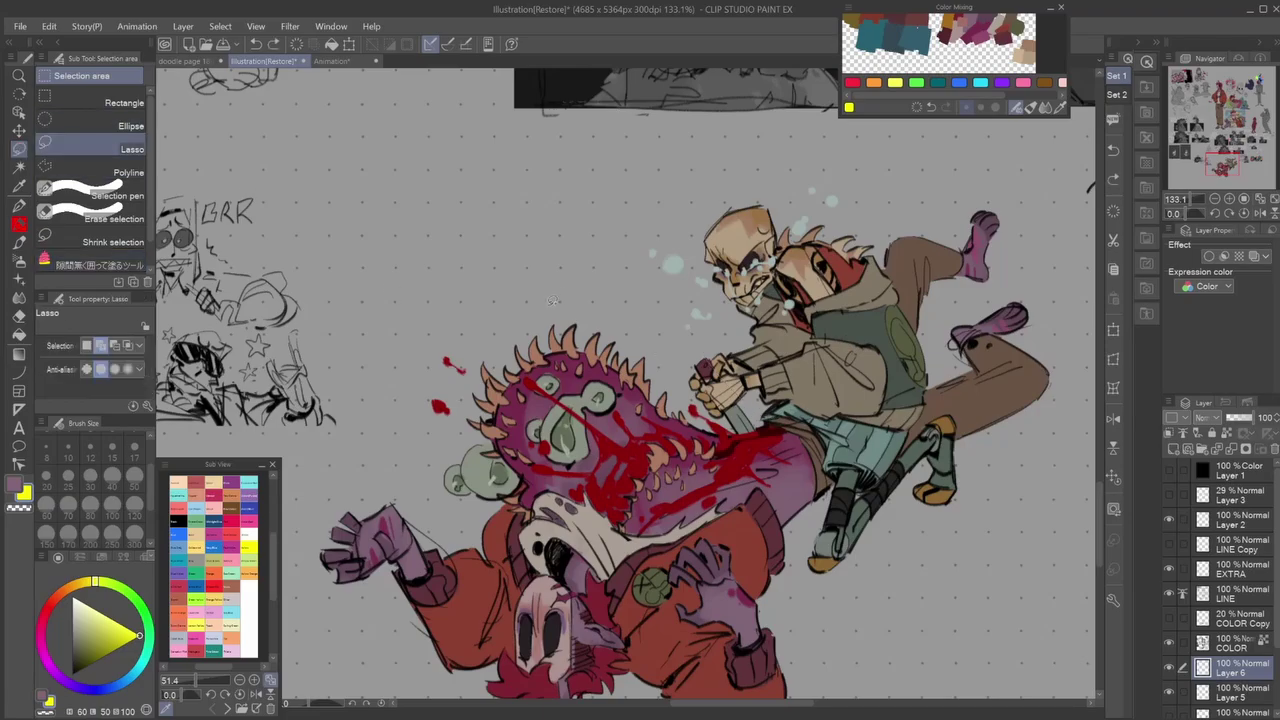
Try shaping a new burst above the creature with the Lasso, study the FERNGLE panel's colour splashes, and undo the attempt.
left_click_drag(552, 300, 600, 440)
left_click_drag(688, 290, 594, 222)
scroll(600, 400, "down", 3)
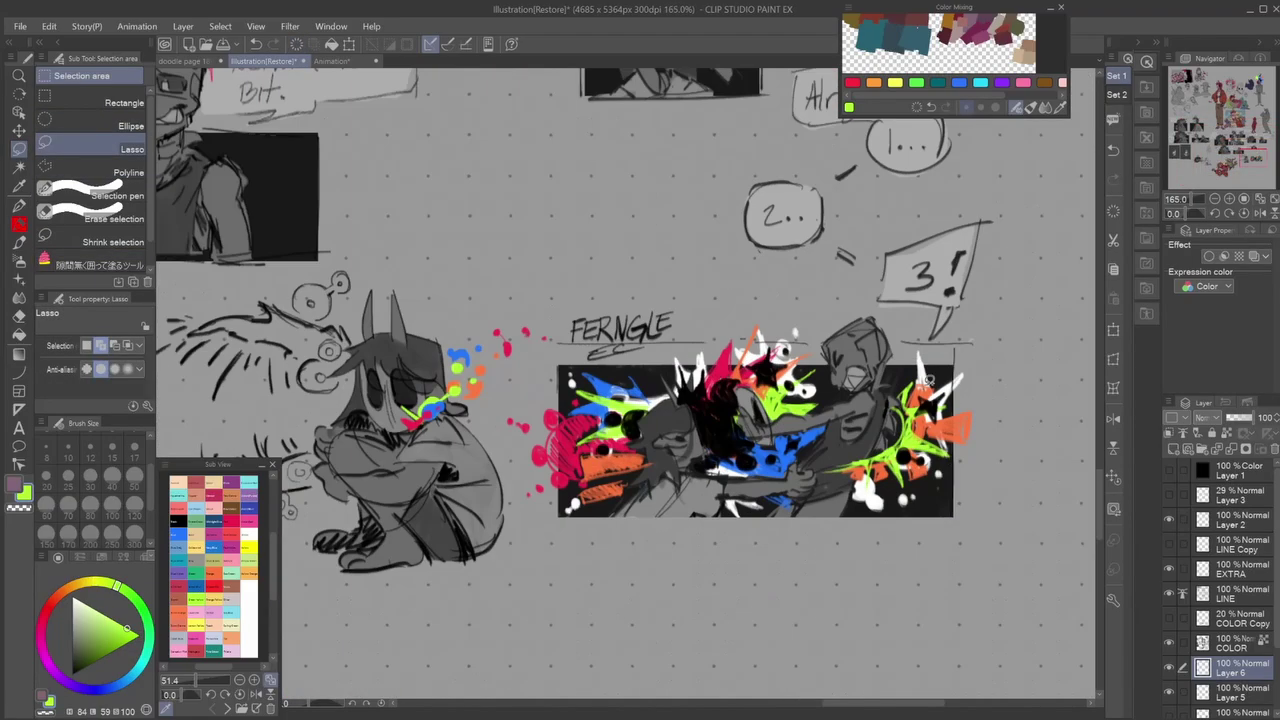
scroll(600, 400, "up", 4)
key("ctrl+z")
Paint a lime-green burst with long curved spikes behind the creature's head and neck with the ink brush at size 17.
key("p")
left_click_drag(556, 338, 580, 400)
left_click_drag(475, 265, 552, 400)
mouse_move(350, 330)
left_mouse_down()
mouse_move(420, 370)
mouse_move(460, 375)
mouse_move(495, 330)
mouse_move(545, 425)
mouse_move(600, 460)
mouse_move(660, 470)
left_mouse_up()
Pick a crimson from the palette and paint a spiky starburst behind the top of the bald character's head.
scroll(670, 310, "up", 1)
left_click(230, 572)
mouse_move(582, 172)
left_mouse_down()
mouse_move(656, 195)
mouse_move(694, 242)
left_mouse_up()
left_click_drag(608, 195, 668, 222)
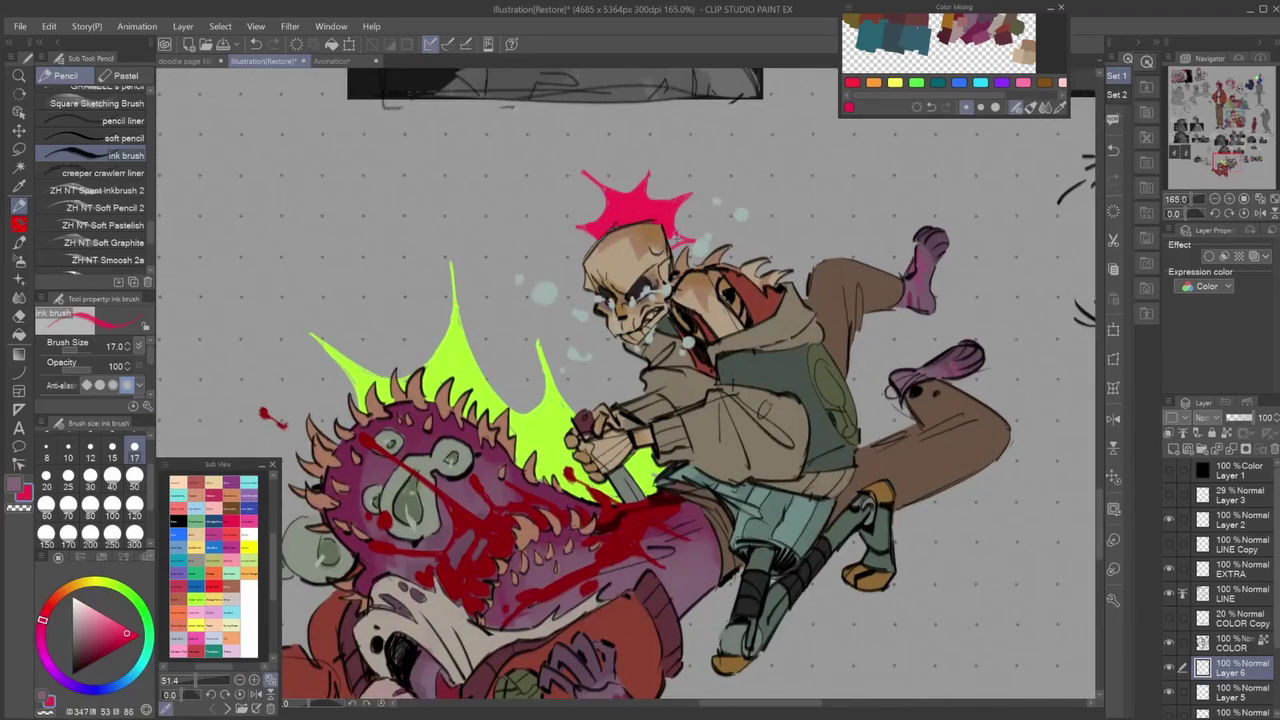
Paint a coral-red ring with blocky outward rays behind the creature's head with the ink brush at size 17.
scroll(640, 400, "down", 5)
scroll(600, 400, "up", 5)
mouse_move(590, 405)
left_mouse_down()
mouse_move(547, 340)
mouse_move(548, 364)
mouse_move(546, 314)
left_mouse_up()
left_click_drag(621, 266, 522, 265)
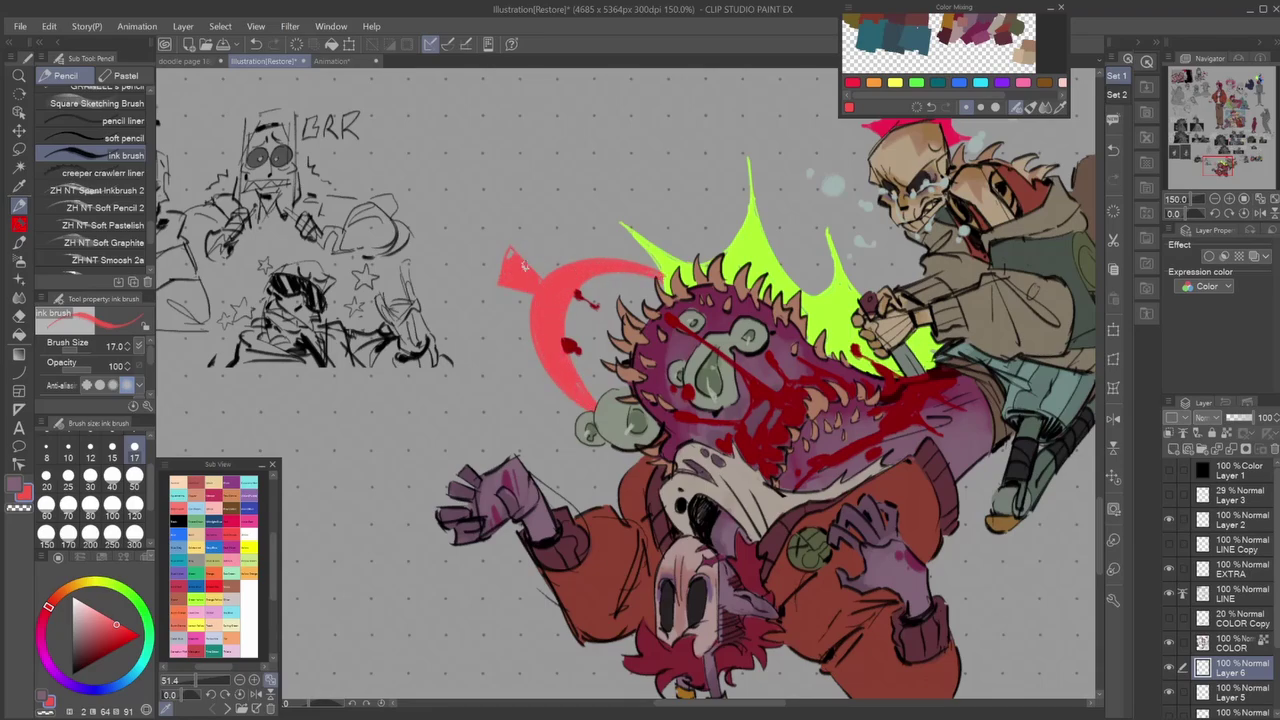
left_click_drag(499, 309, 546, 380)
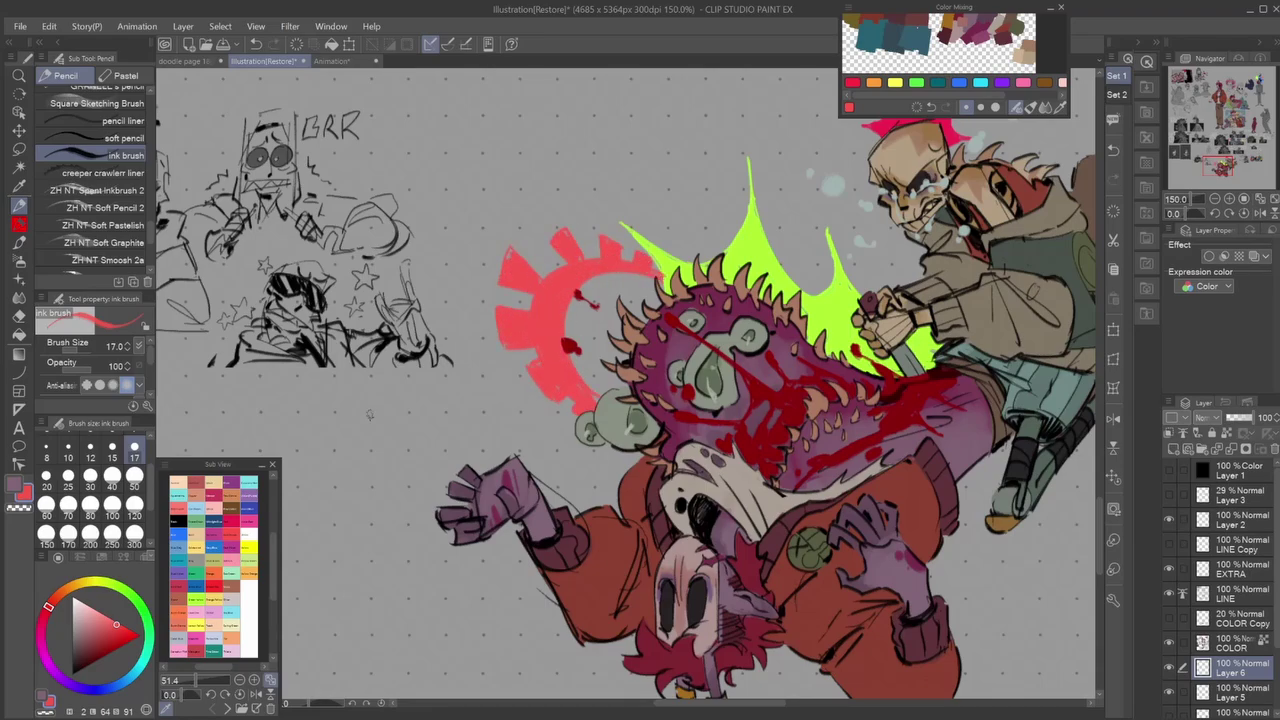
Try blue spikes between the coral ring and the creature's head with the ink brush, and undo them.
left_click_drag(656, 299, 562, 272)
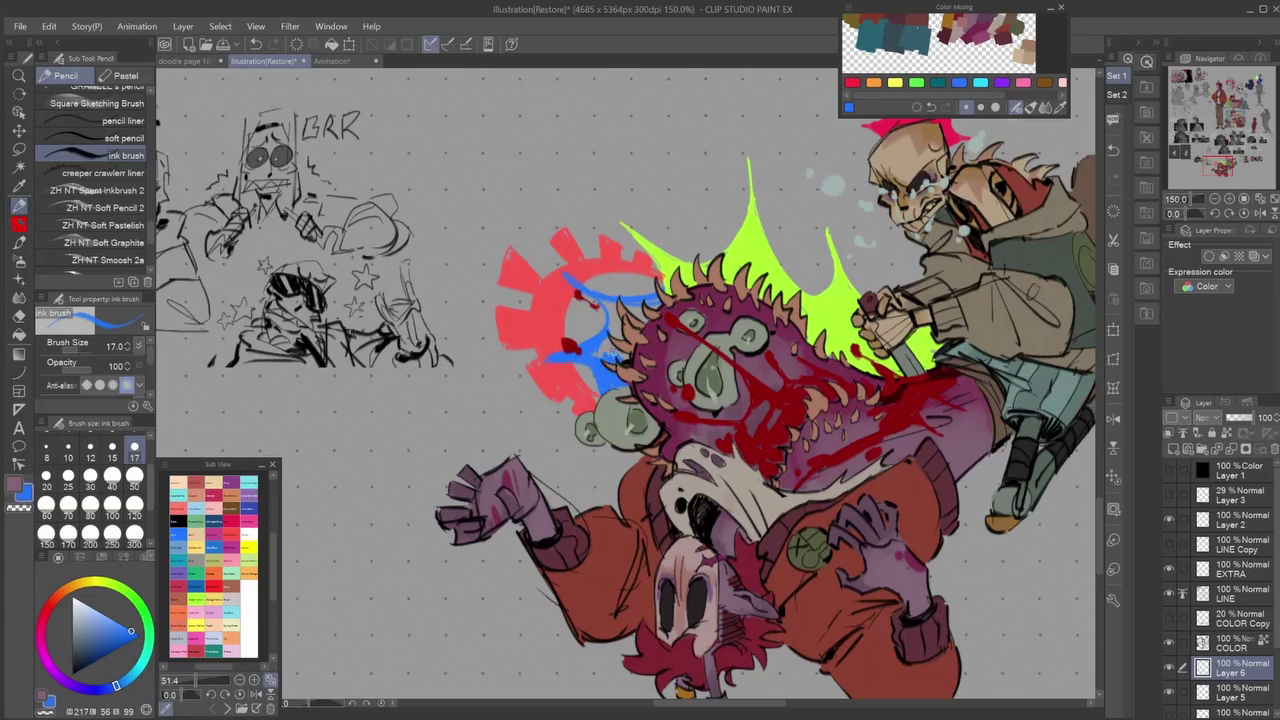
scroll(617, 277, "down", 10)
scroll(617, 277, "up", 10)
left_click(600, 250, "alt")
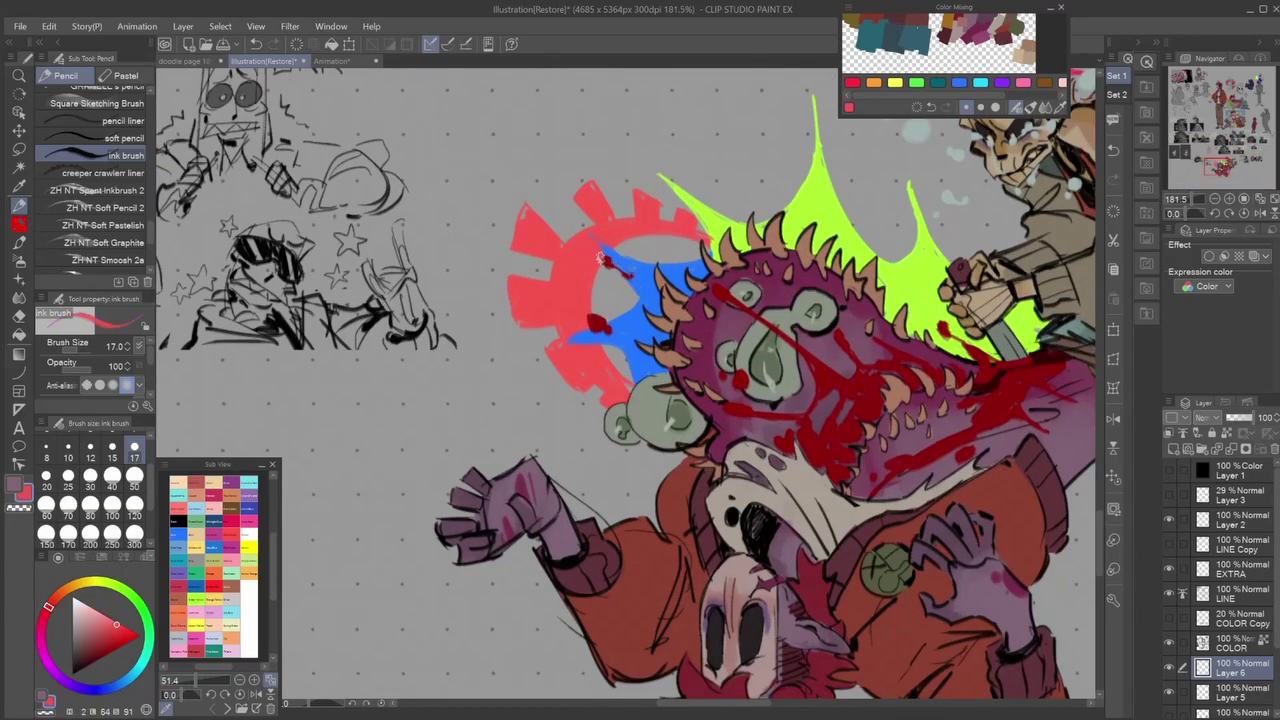
key("ctrl+z")
Paint a larger blue spiky burst behind the creature's head, overlapping the coral ring, with the ink brush at size 17.
key("x")
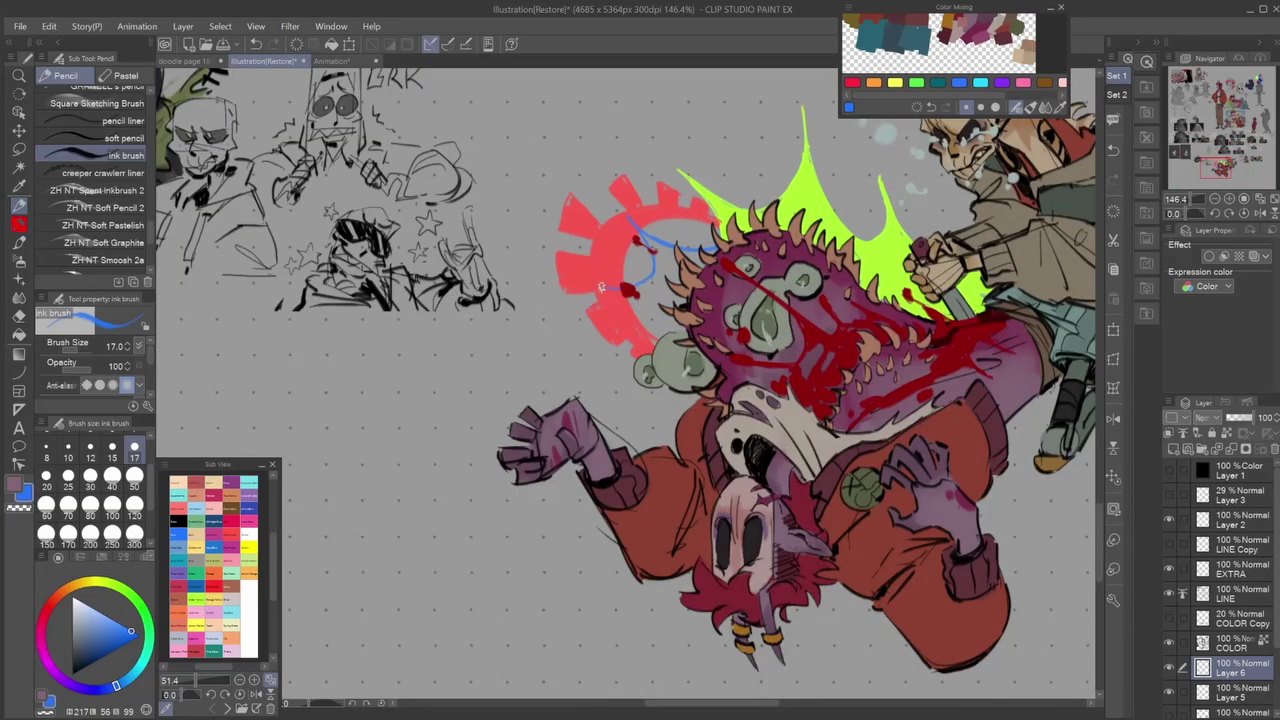
mouse_move(612, 363)
left_mouse_down()
mouse_move(642, 290)
mouse_move(654, 300)
mouse_move(650, 250)
left_mouse_up()
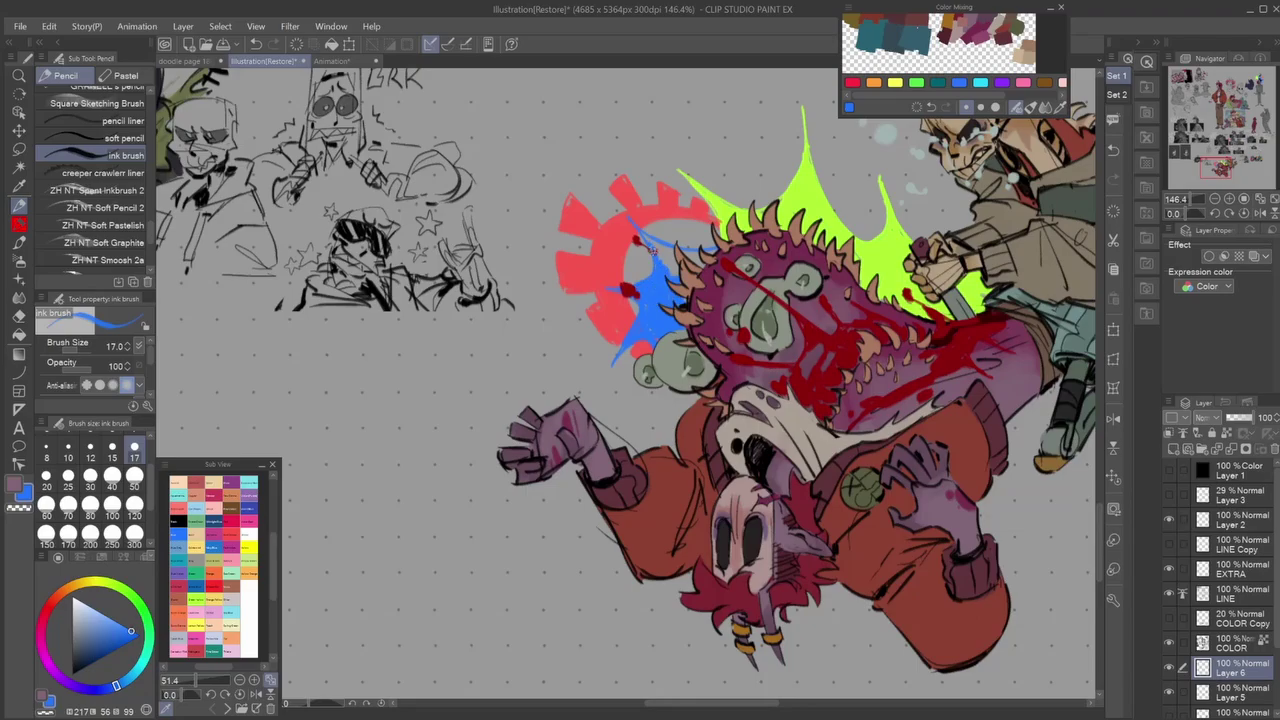
scroll(626, 387, "down", 5)
scroll(626, 387, "up", 4)
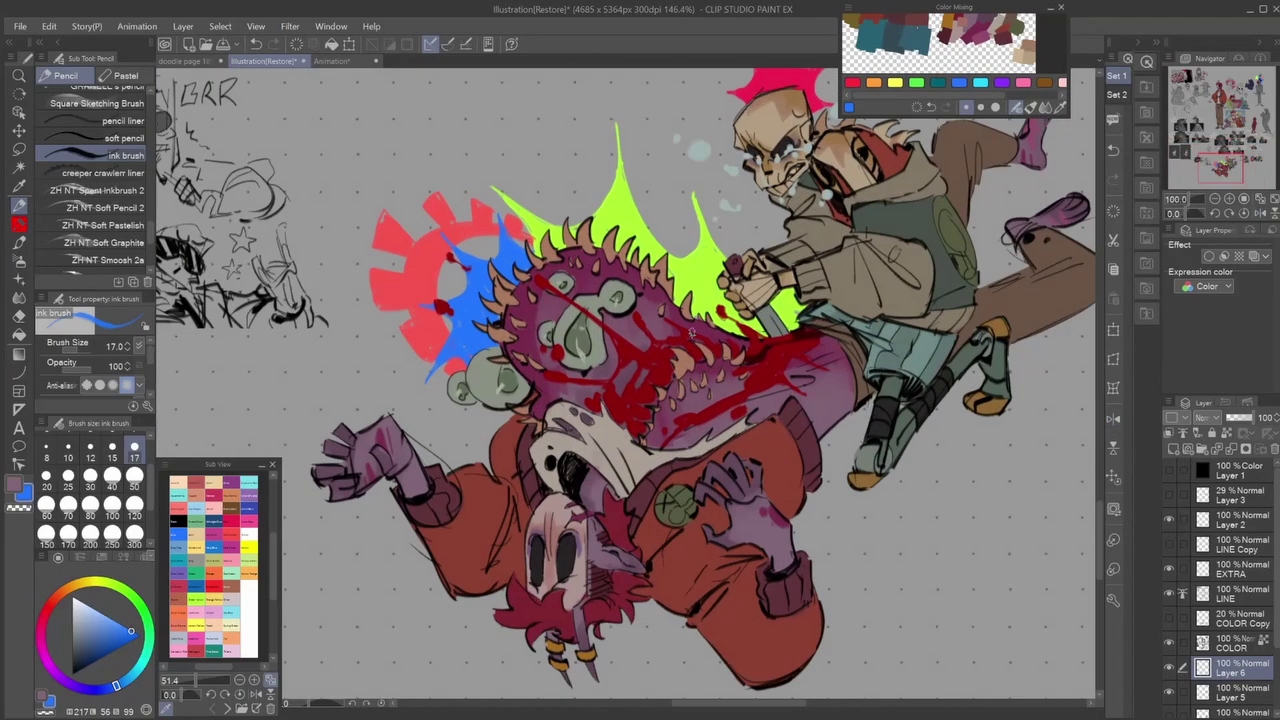
Paint a fan of tapering orange rays behind the lime burst, between the creature and the bald character, with the ink brush at size 17.
scroll(626, 387, "down", 4)
scroll(626, 387, "up", 2)
mouse_move(624, 246)
left_mouse_down()
mouse_move(646, 304)
mouse_move(639, 280)
left_mouse_up()
left_click_drag(665, 210, 670, 254)
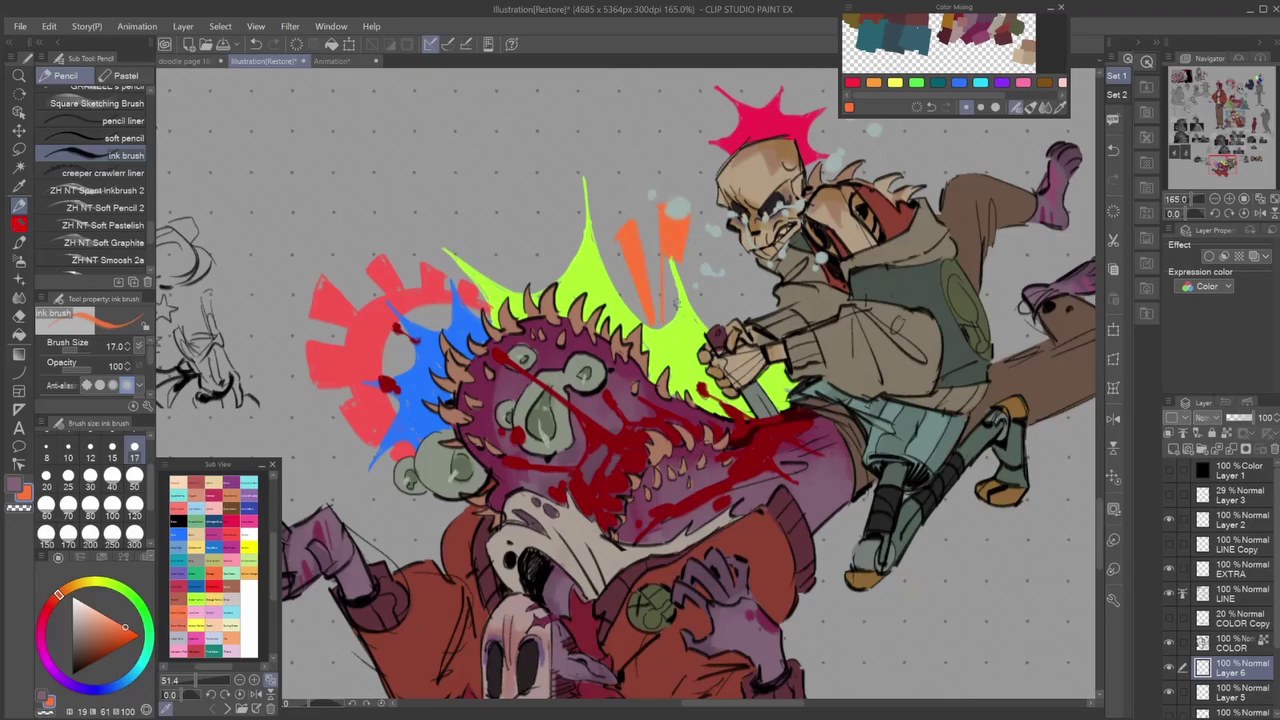
scroll(636, 314, "down", 3)
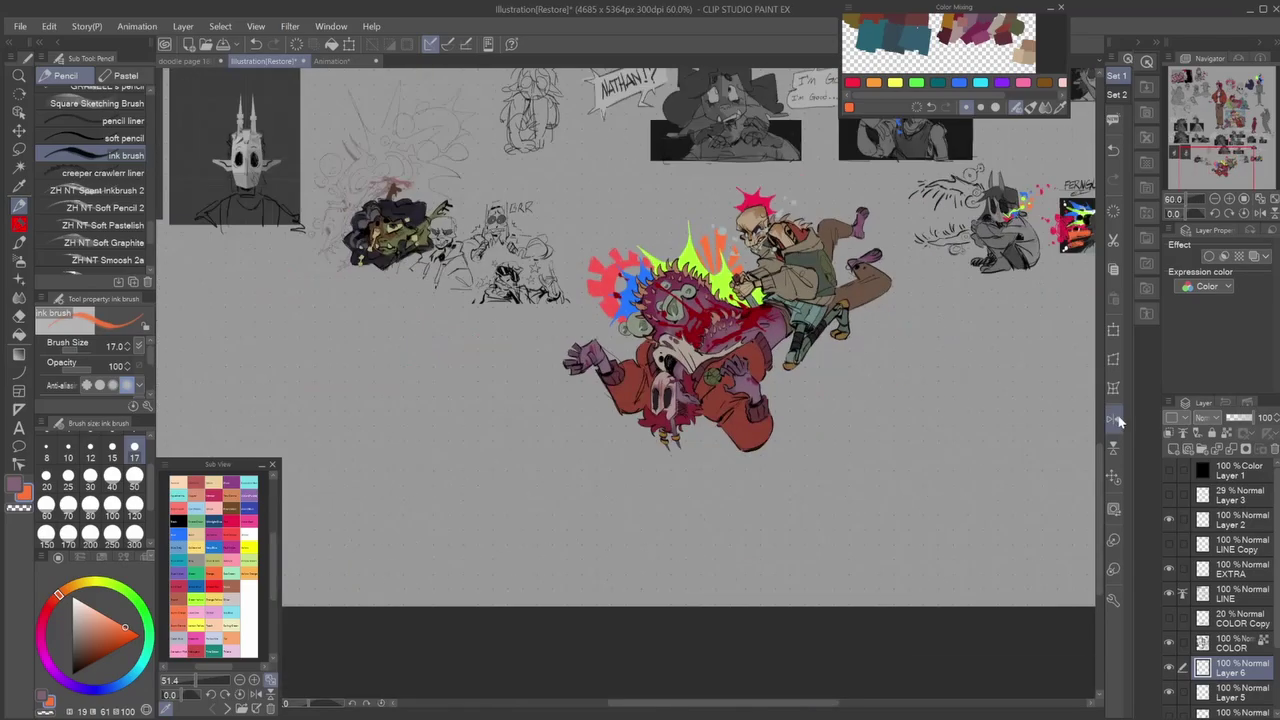
Draw a lime-green X and a yellow X over the eyes of the upside-down masked head on the EXTRA layer.
scroll(636, 314, "up", 5)
left_click(240, 516)
left_click(180, 540)
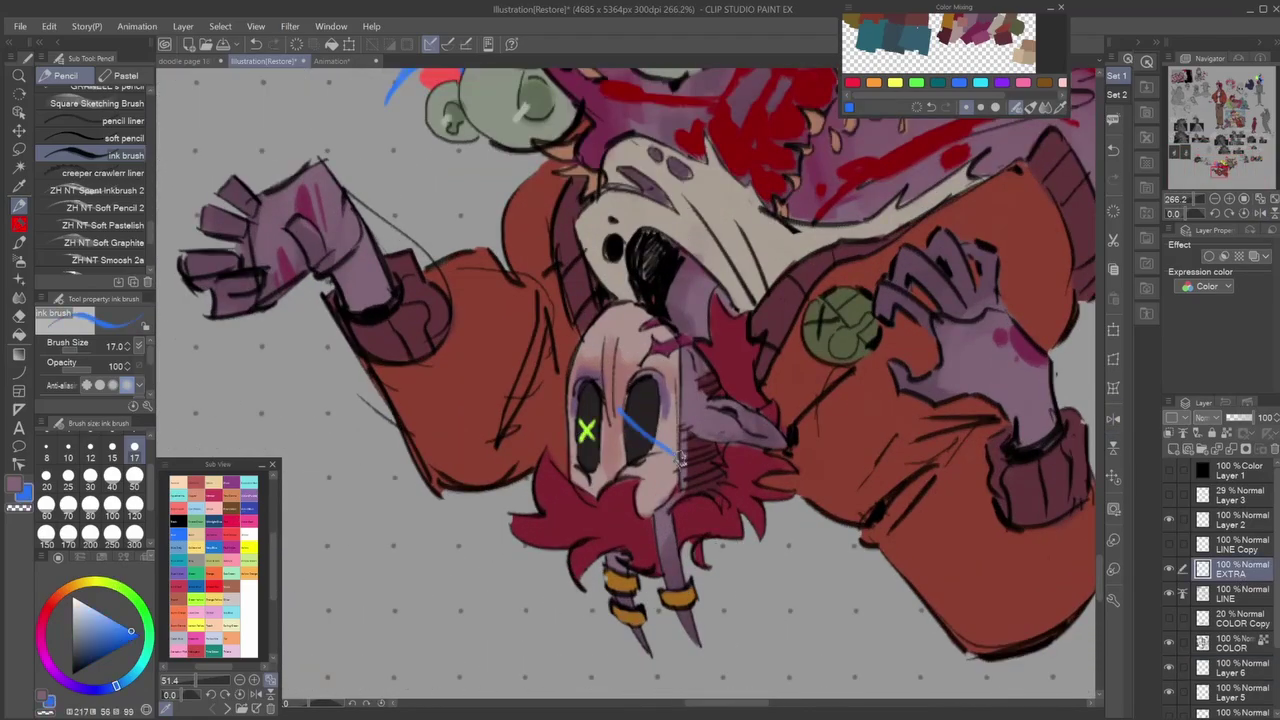
left_click_drag(620, 400, 662, 448)
left_click_drag(662, 400, 614, 470)
scroll(650, 430, "down", 5)
left_click(1170, 469)
left_click(1170, 469)
Paint a yellow starburst below the creature's head, behind the grey-green growth, on Layer 6.
scroll(595, 403, "up", 3)
scroll(614, 470, "up", 2)
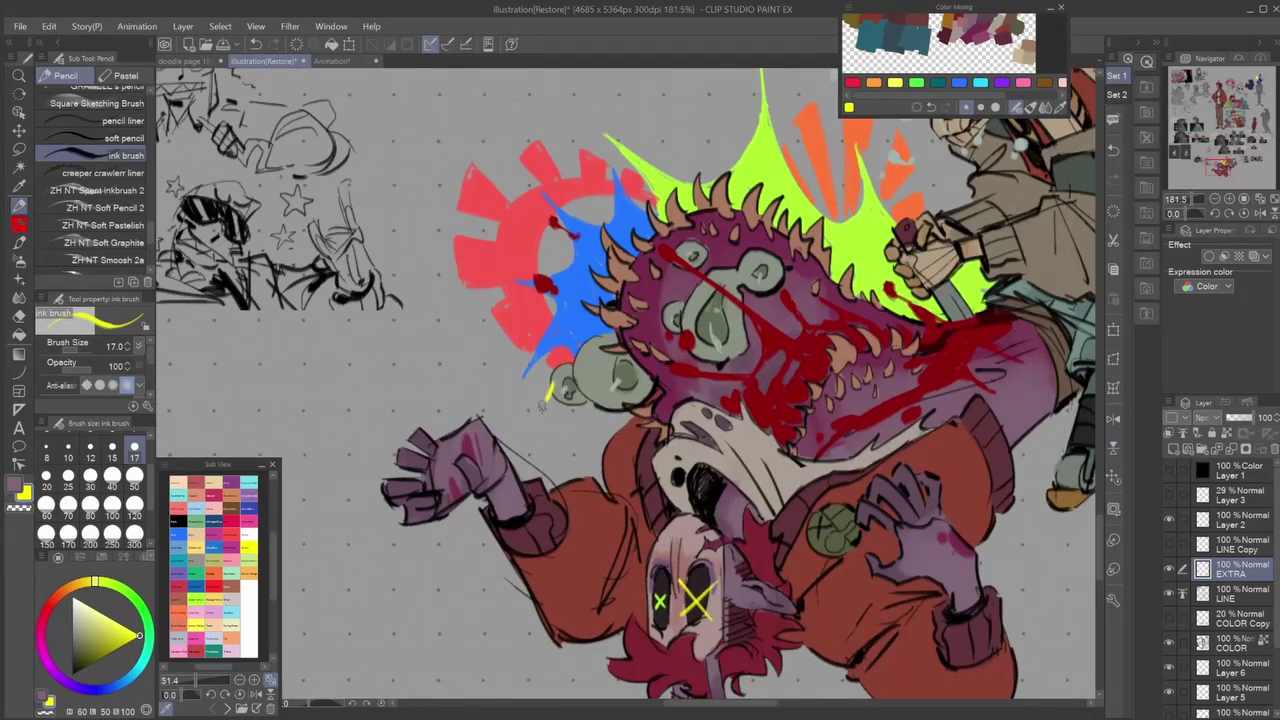
left_click_drag(555, 388, 624, 446)
left_click(1230, 668)
mouse_move(540, 420)
left_mouse_down()
mouse_move(610, 450)
mouse_move(600, 440)
left_mouse_up()
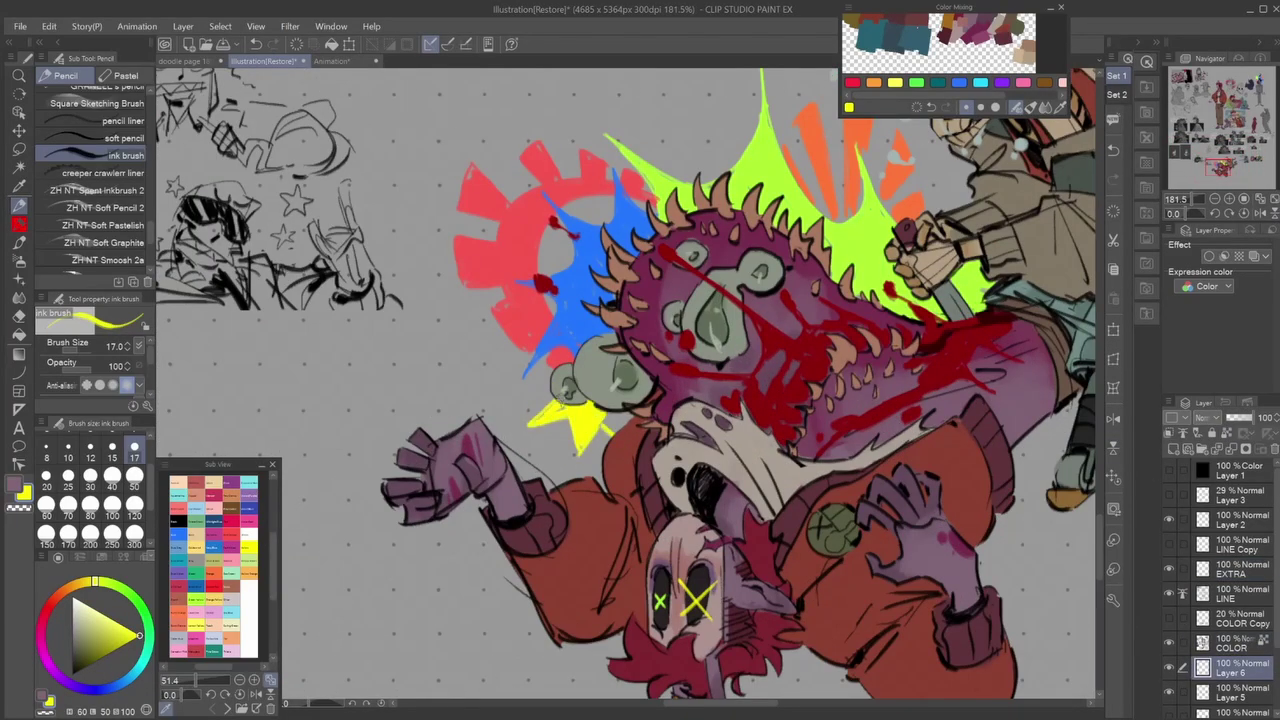
left_click_drag(540, 375, 615, 425)
Lock the EXTRA layer's transparent pixels and recolour the bald character's teardrops pale aqua with the ink brush at size 300.
scroll(628, 387, "down", 5)
left_click(1230, 568)
scroll(628, 387, "up", 4)
scroll(628, 387, "down", 1)
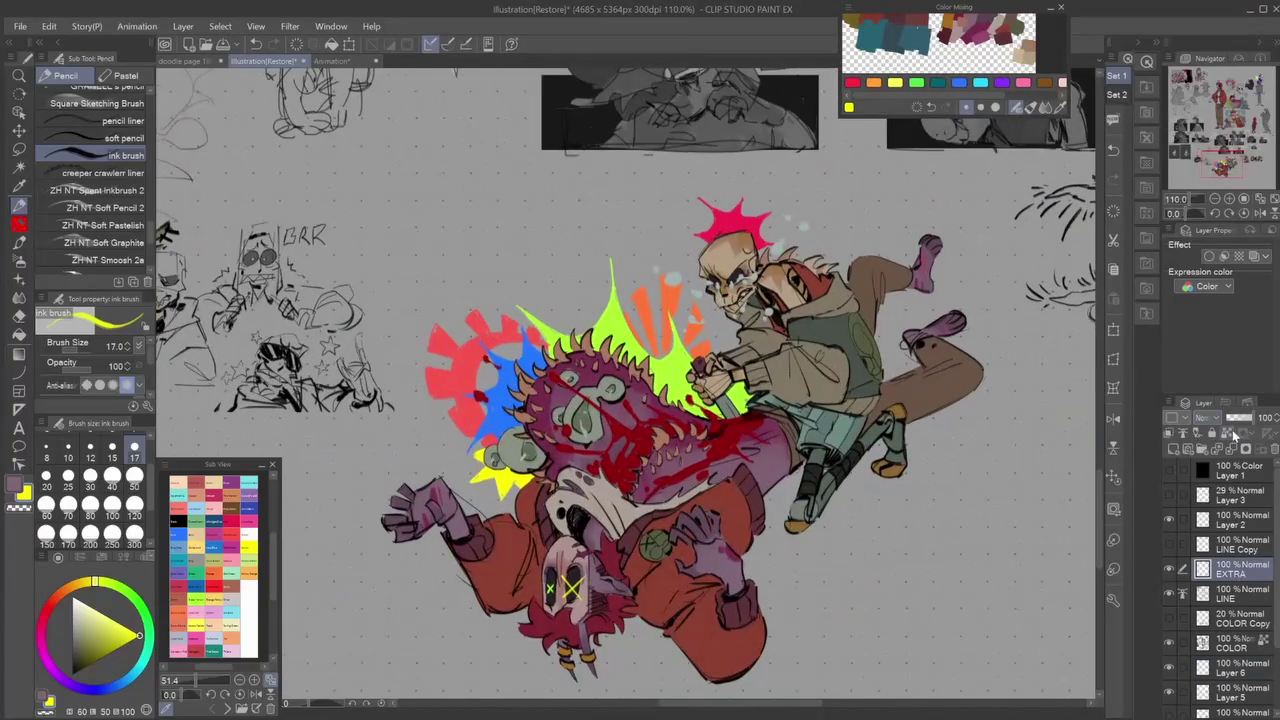
scroll(628, 387, "up", 3)
left_click(134, 531)
scroll(628, 387, "down", 5)
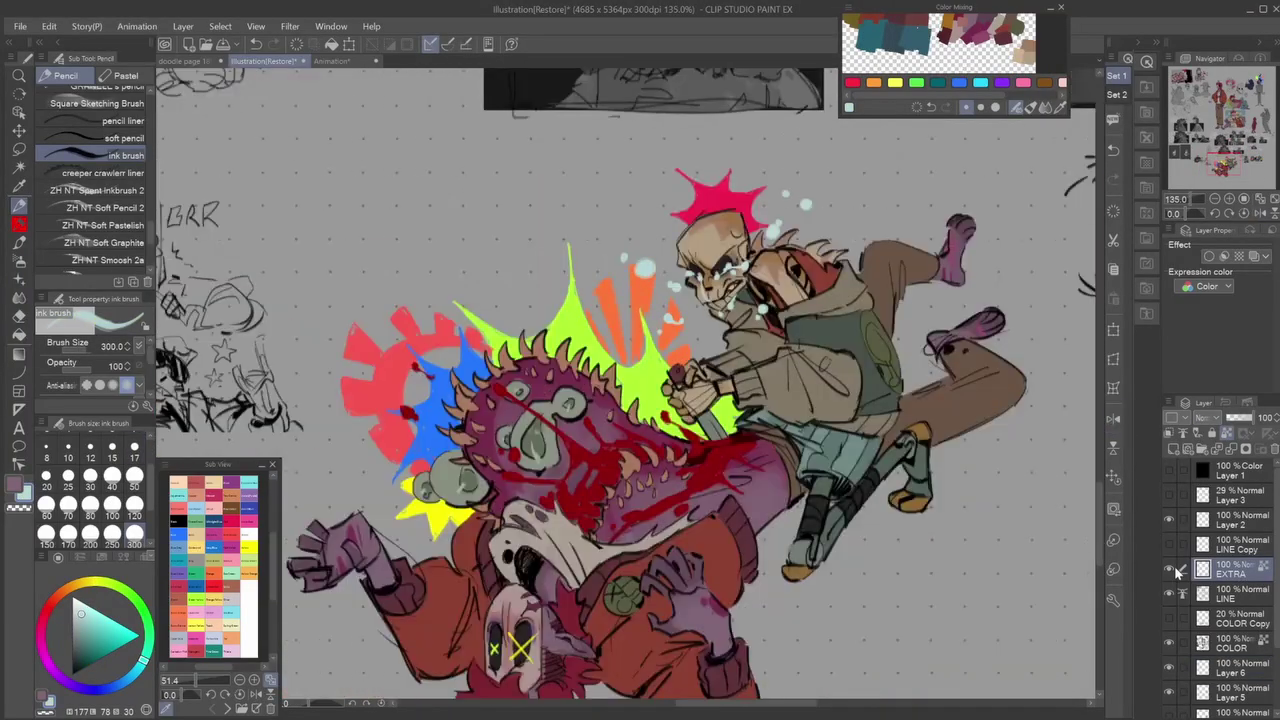
left_click(1170, 470)
left_click(1170, 472)
Paint a blue and a lime-green spiky splash over the blood on the creature's neck with the ink brush at size 8.
scroll(842, 365, "up", 4)
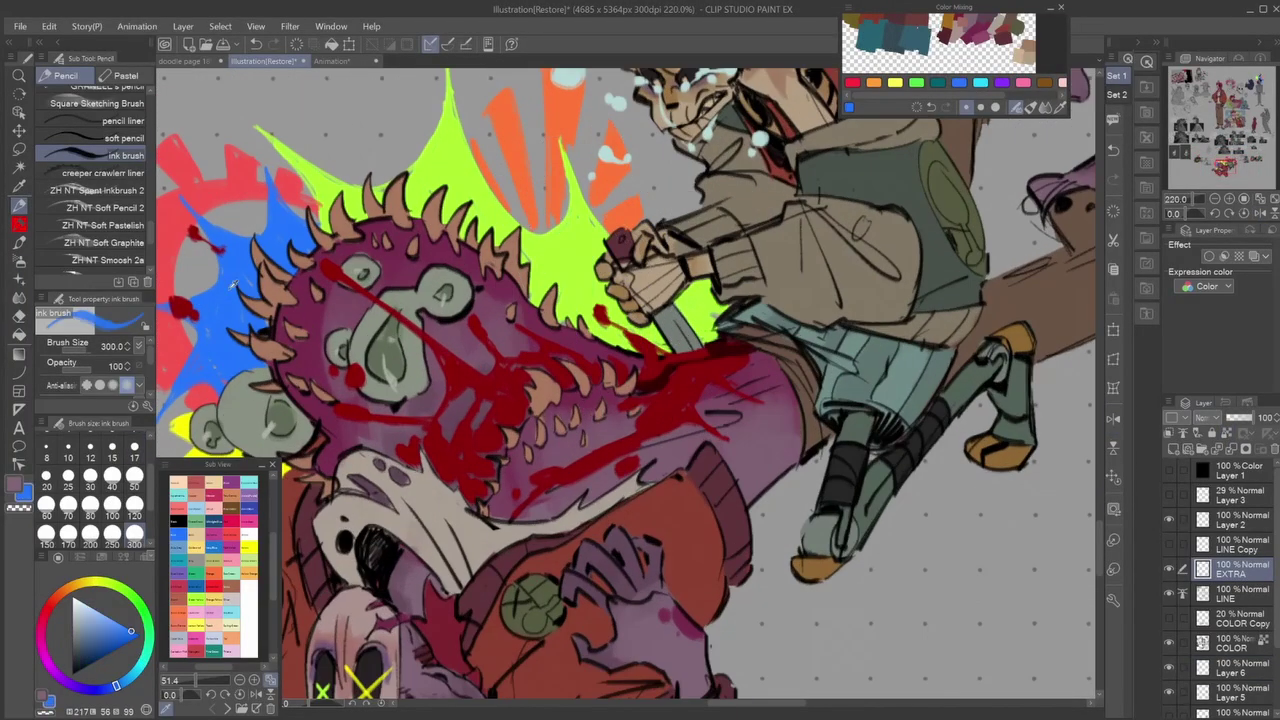
left_click(46, 447)
mouse_move(530, 361)
left_mouse_down()
mouse_move(461, 413)
mouse_move(511, 385)
mouse_move(520, 414)
left_mouse_up()
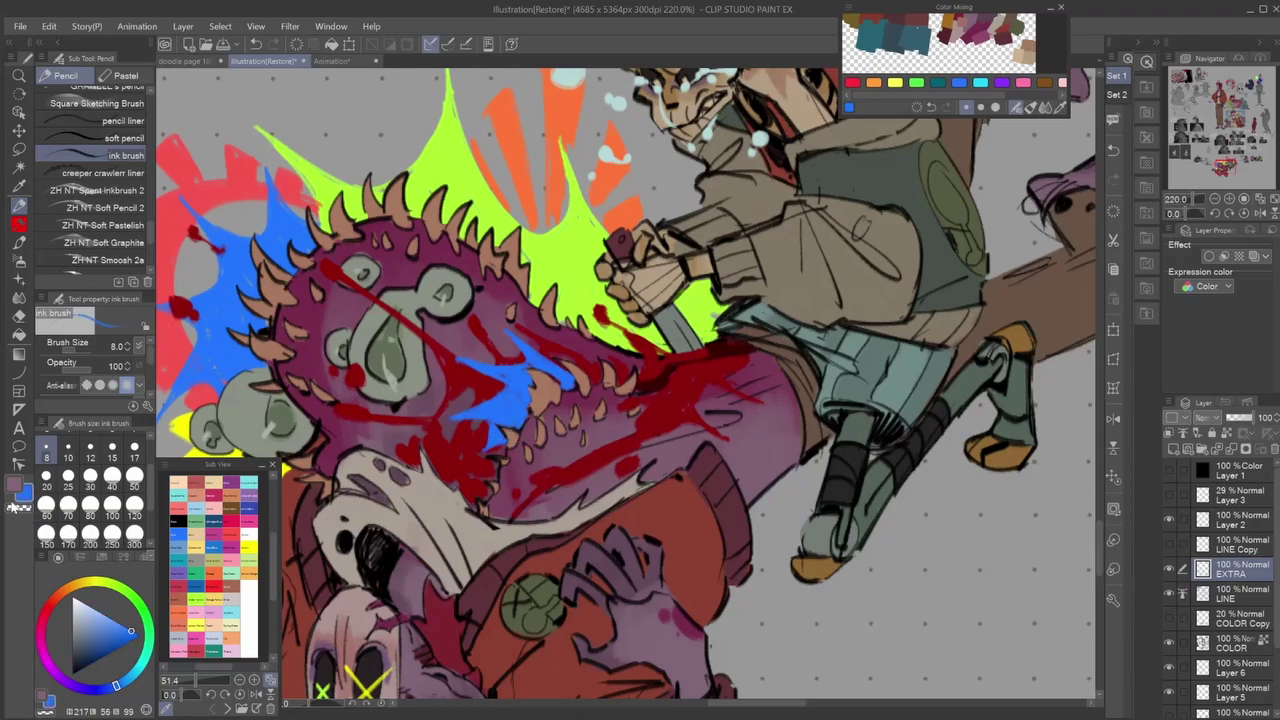
scroll(505, 305, "down", 5)
scroll(480, 400, "up", 5)
left_click(470, 240, "alt")
mouse_move(466, 445)
left_mouse_down()
mouse_move(492, 474)
mouse_move(458, 486)
mouse_move(482, 505)
mouse_move(498, 498)
left_mouse_up()
left_click(470, 488, "alt")
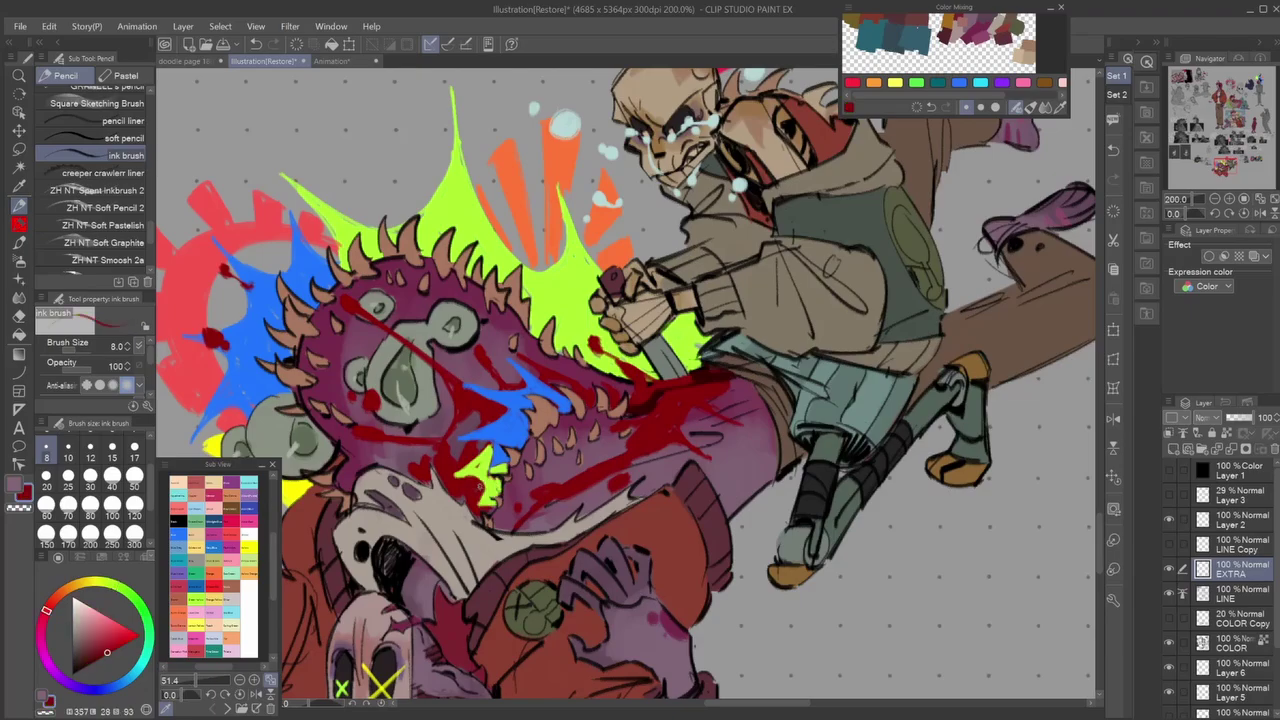
Paint an orange spiky splash around the stab wound below the knife on the EXTRA layer.
left_click(580, 200, "alt")
scroll(350, 290, "down", 2)
left_click_drag(545, 360, 615, 358)
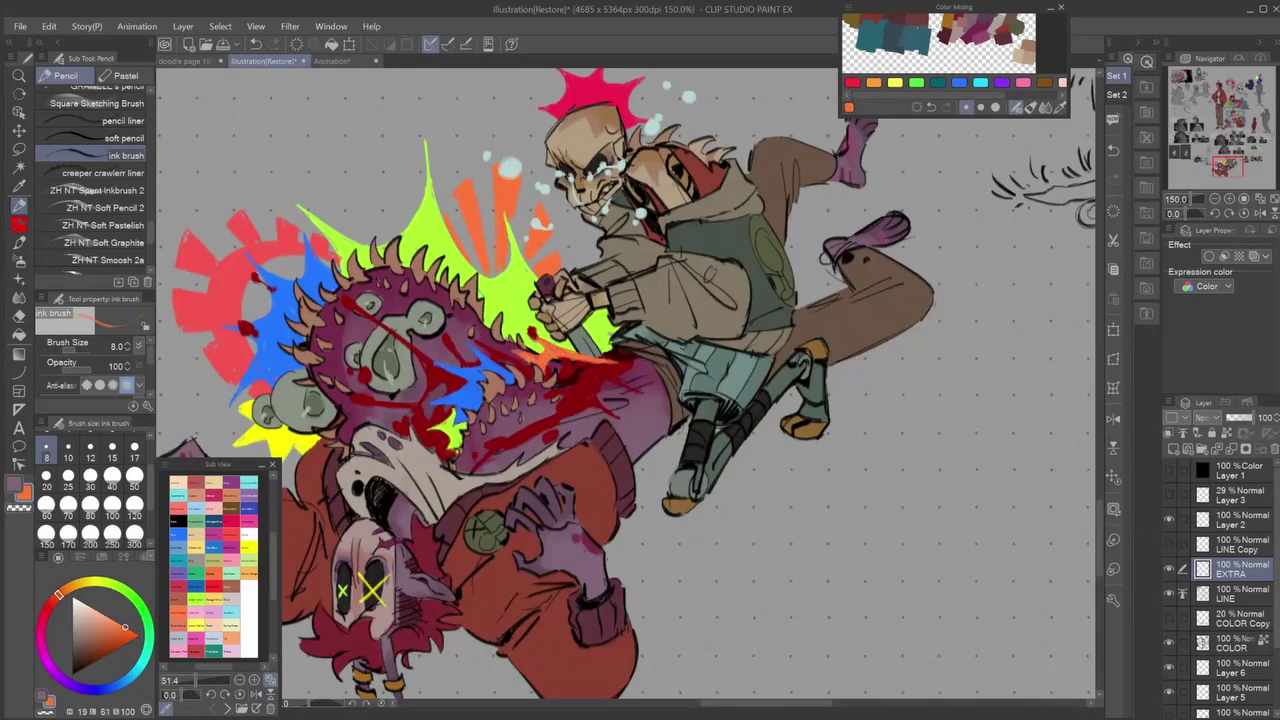
scroll(713, 492, "down", 5)
scroll(713, 492, "up", 3)
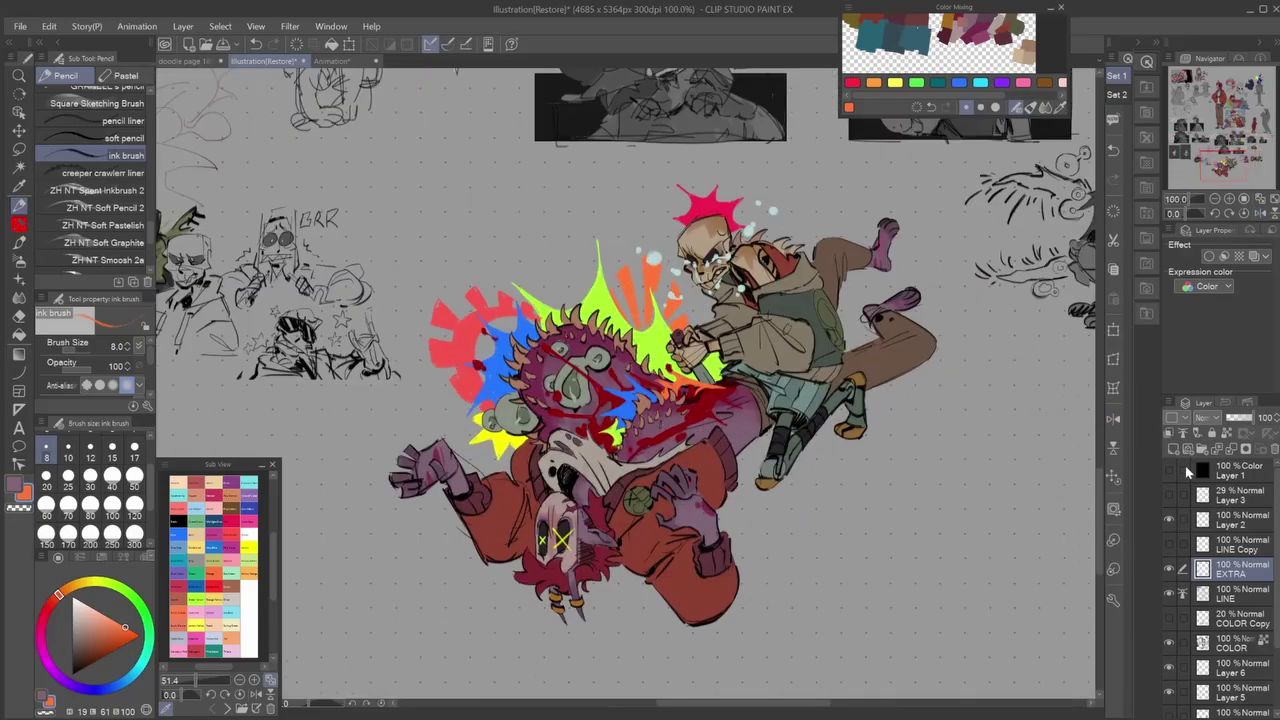
Paint a lime-green spiky burst on the back of the bald character's jacket and check the scene mirrored.
scroll(713, 492, "down", 3)
scroll(700, 460, "up", 4)
left_click(560, 290, "alt")
mouse_move(795, 285)
left_mouse_down()
mouse_move(805, 370)
mouse_move(820, 355)
left_mouse_up()
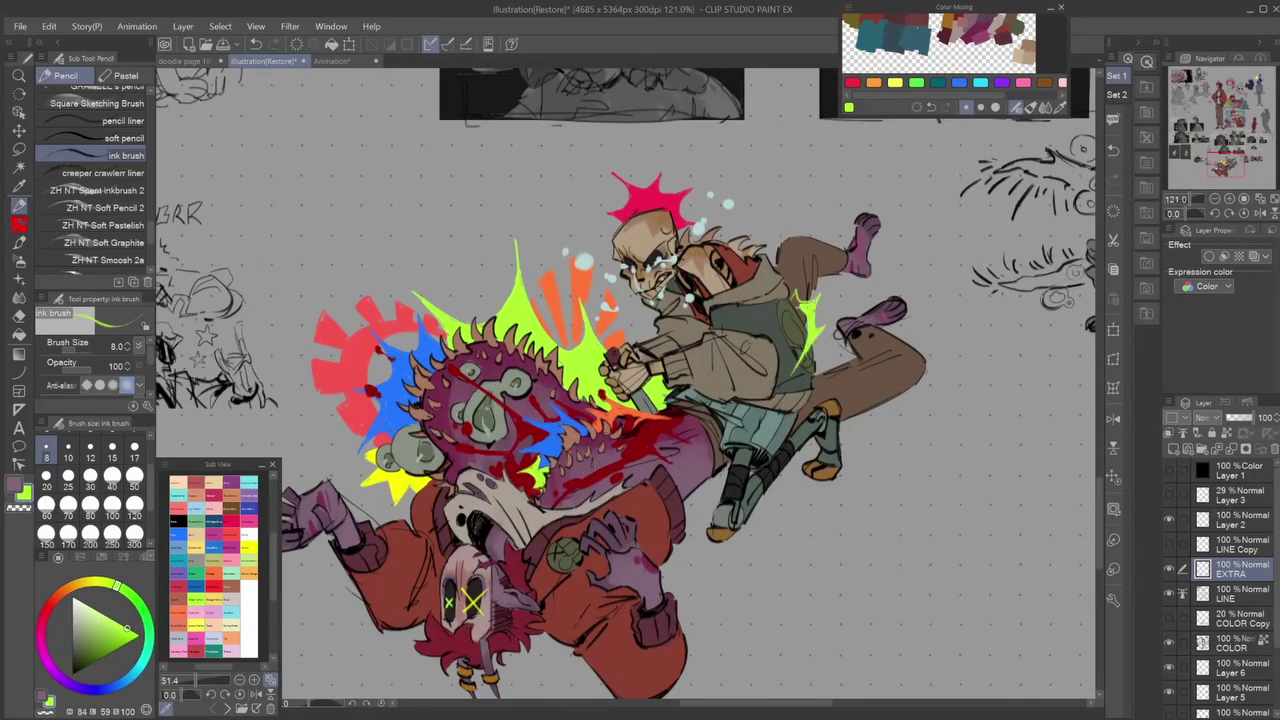
key("h")
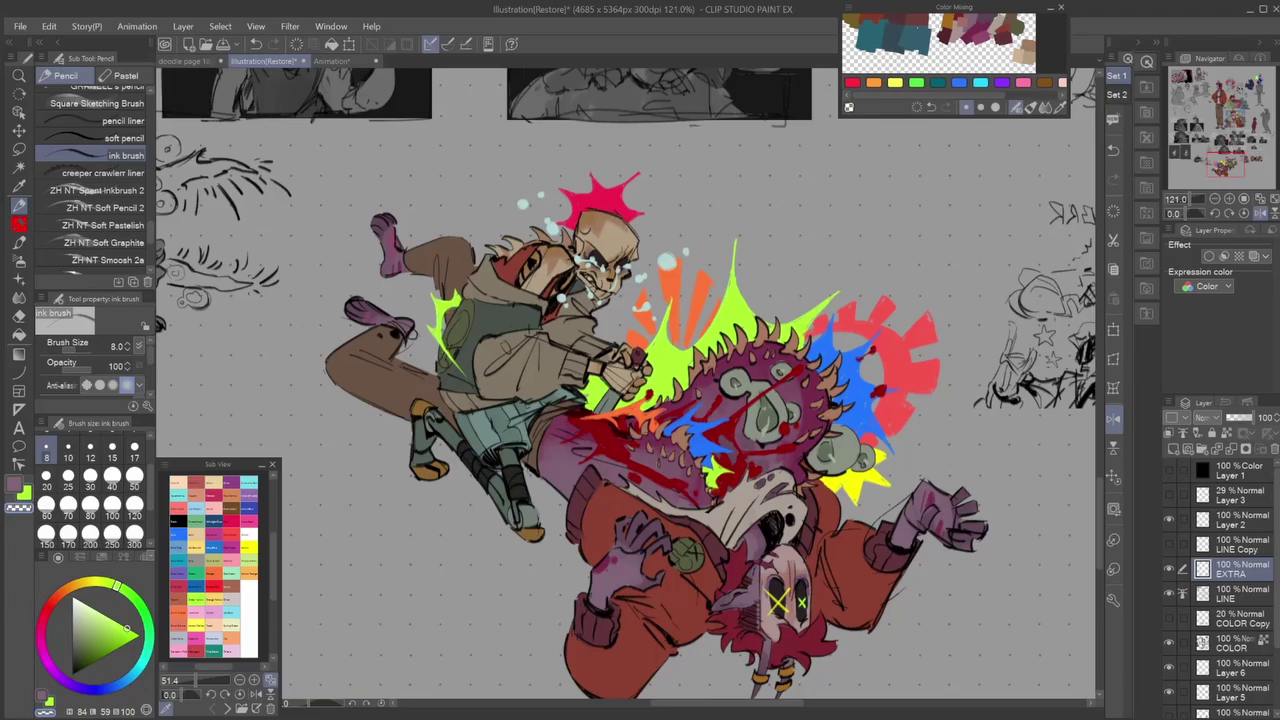
scroll(625, 400, "down", 4)
scroll(625, 400, "up", 5)
key("h")
Outline and fill a blue spiky burst behind the masked head's red hair and horns on Layer 6.
left_click_drag(625, 500, 625, 250)
left_click(1240, 668)
left_click_drag(505, 445, 560, 505)
left_click_drag(600, 470, 625, 485)
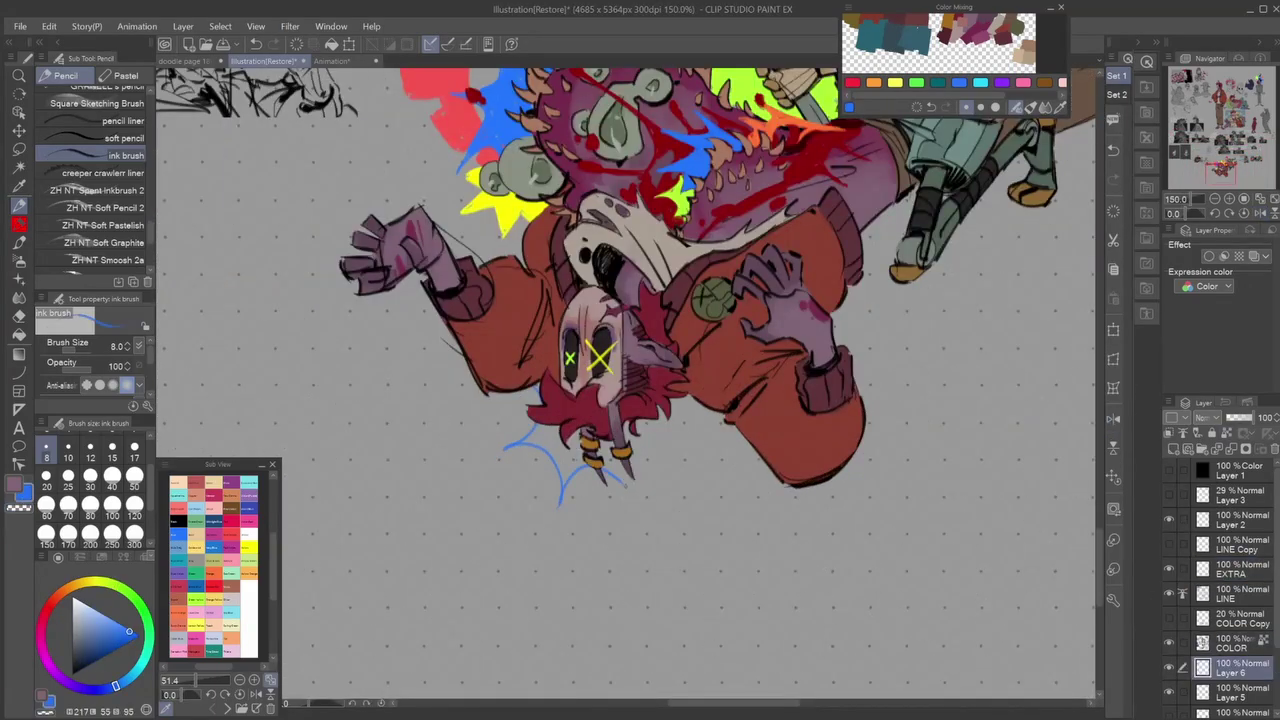
left_click_drag(546, 428, 580, 458)
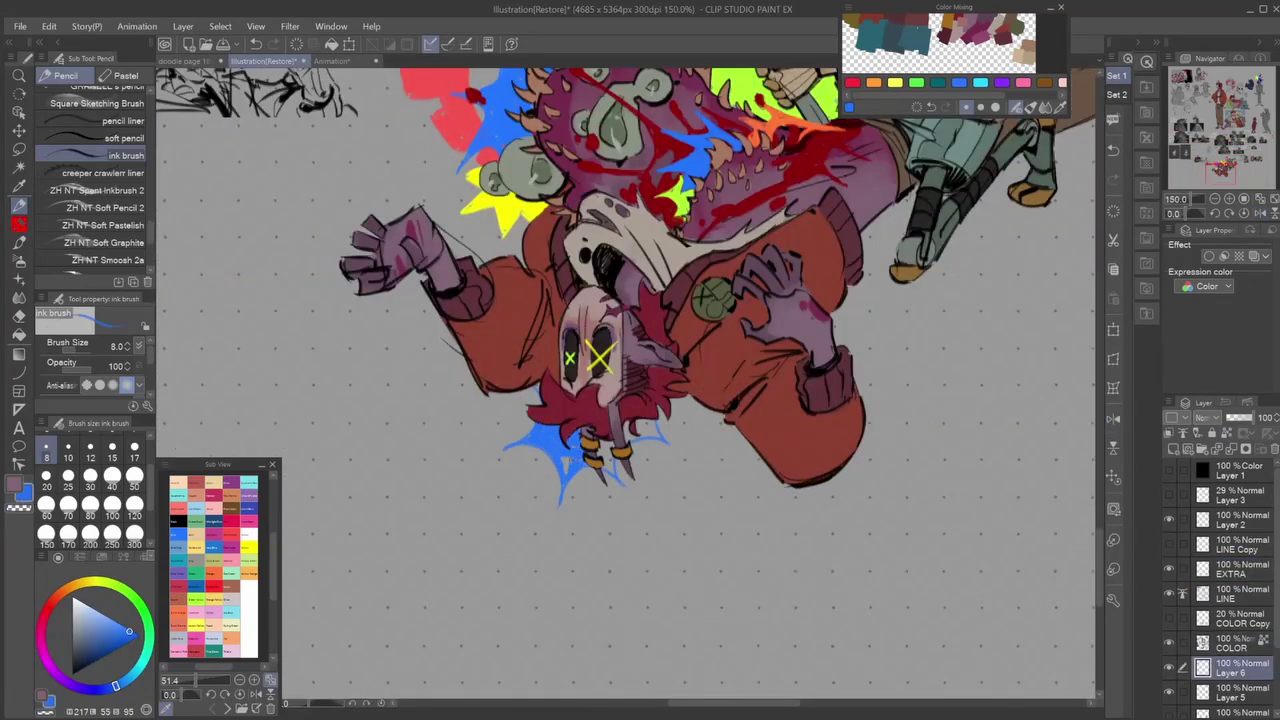
scroll(625, 400, "down", 3)
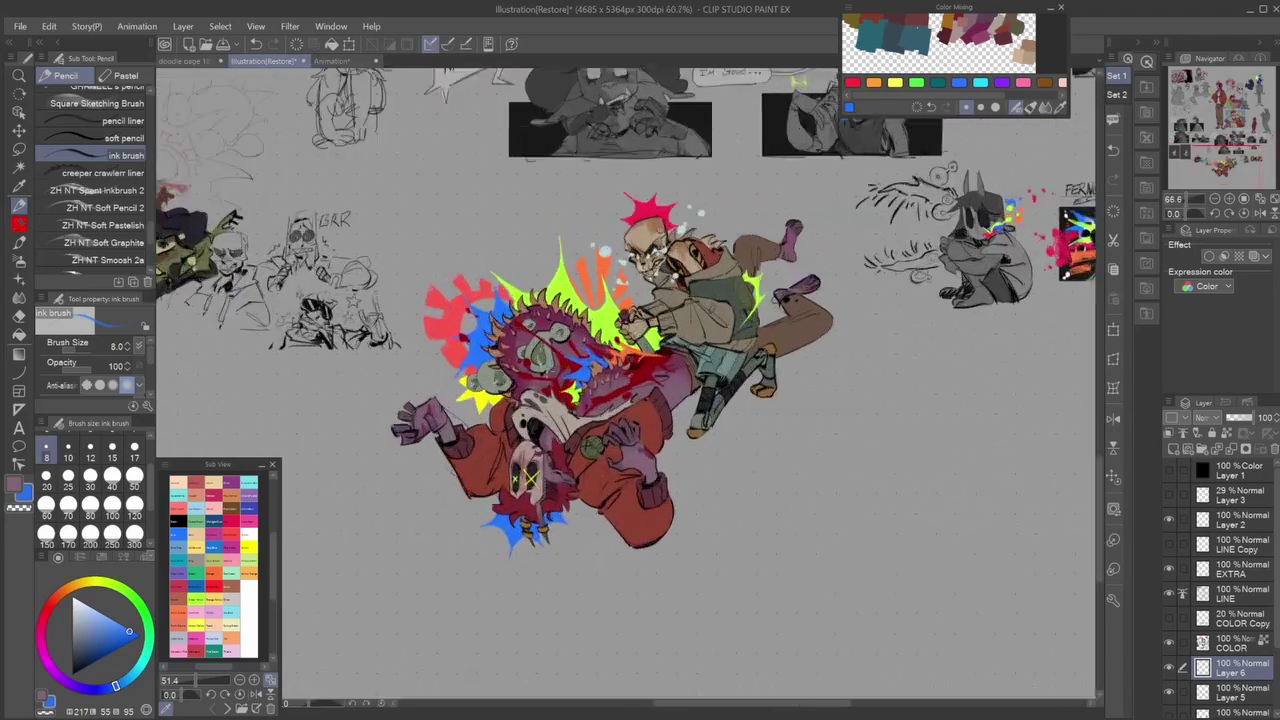
Paint black blotches over the stab wound, the creature's neck and the blue and coral bursts on the EXTRA layer.
scroll(625, 400, "up", 5)
left_click(1240, 569)
left_click_drag(734, 330, 685, 346)
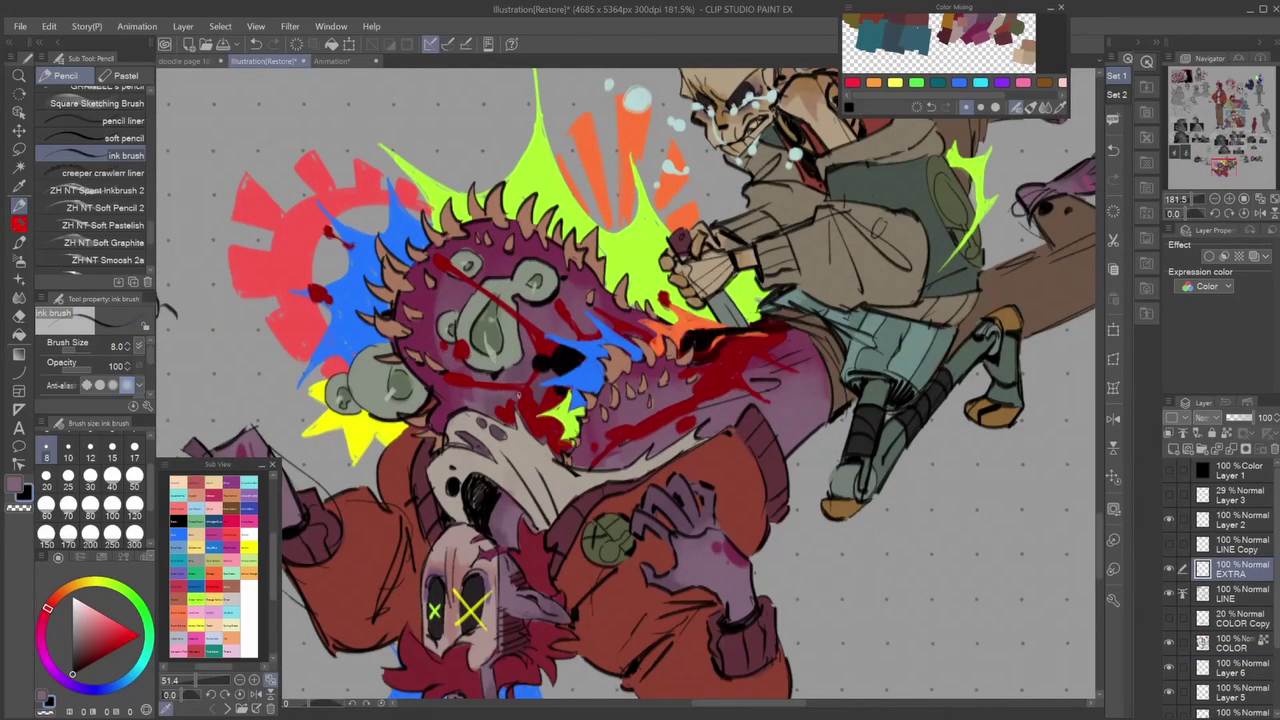
left_click(513, 390)
mouse_move(340, 252)
left_mouse_down()
mouse_move(332, 272)
mouse_move(293, 247)
mouse_move(320, 250)
mouse_move(370, 340)
left_mouse_up()
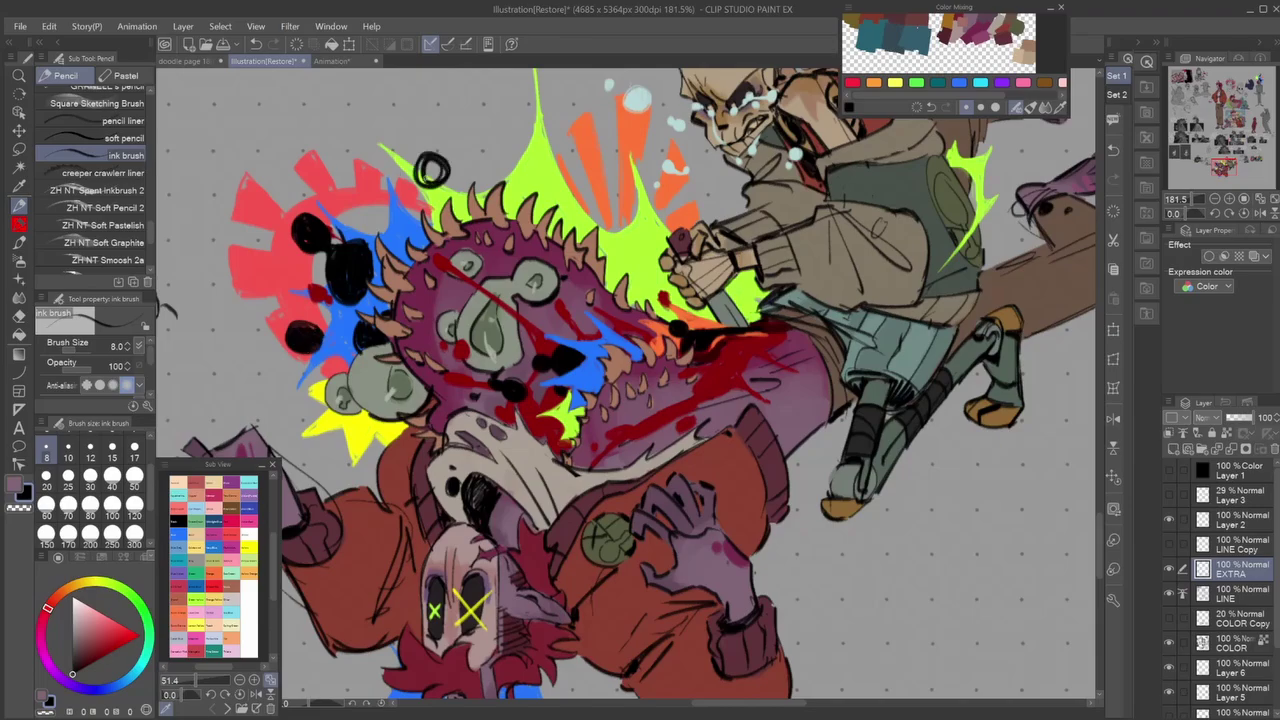
Refine the black blotches over the coral and blue bursts with more ink brush strokes at size 8.
left_click(1116, 424)
scroll(676, 412, "up", 5)
mouse_move(205, 295)
left_mouse_down()
mouse_move(245, 350)
mouse_move(300, 355)
left_mouse_up()
mouse_move(270, 315)
left_mouse_down()
mouse_move(350, 355)
mouse_move(322, 360)
left_mouse_up()
mouse_move(210, 318)
left_mouse_down()
mouse_move(224, 346)
mouse_move(262, 334)
left_mouse_up()
left_click_drag(186, 336, 218, 358)
left_click_drag(264, 370, 292, 386)
scroll(519, 489, "down", 5)
scroll(519, 489, "up", 2)
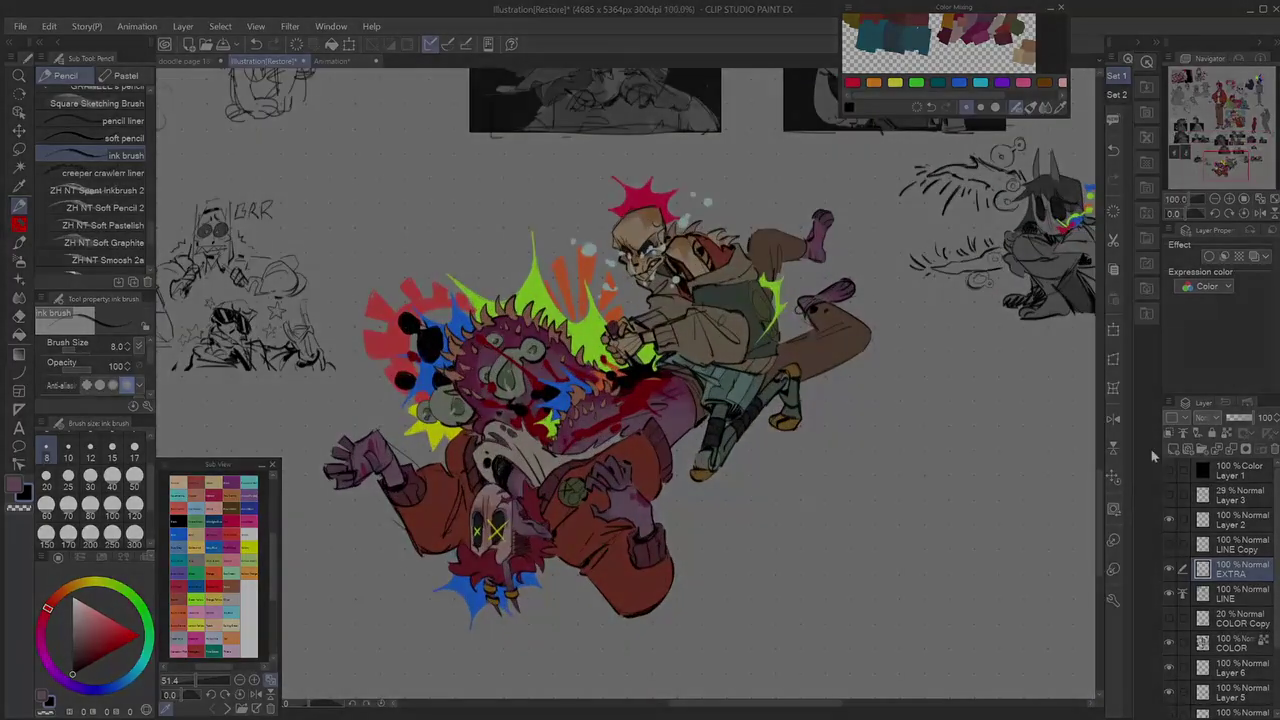